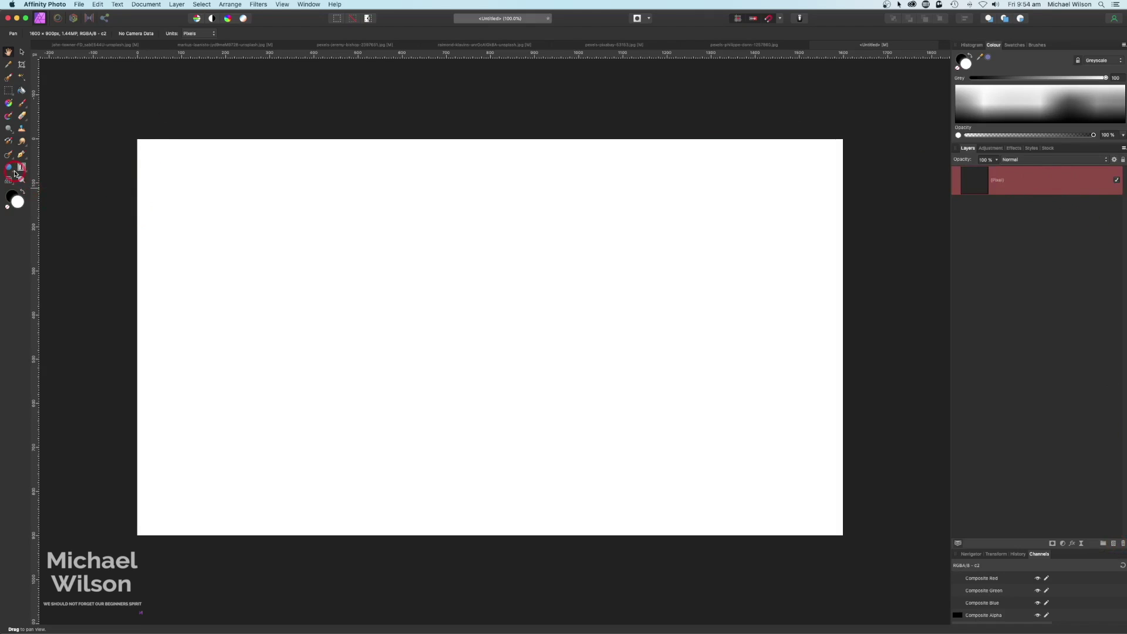
Step: Draw a light-cyan rectangle about 1000 px wide and 200 px tall, placed across the middle of the canvas
click(13, 174)
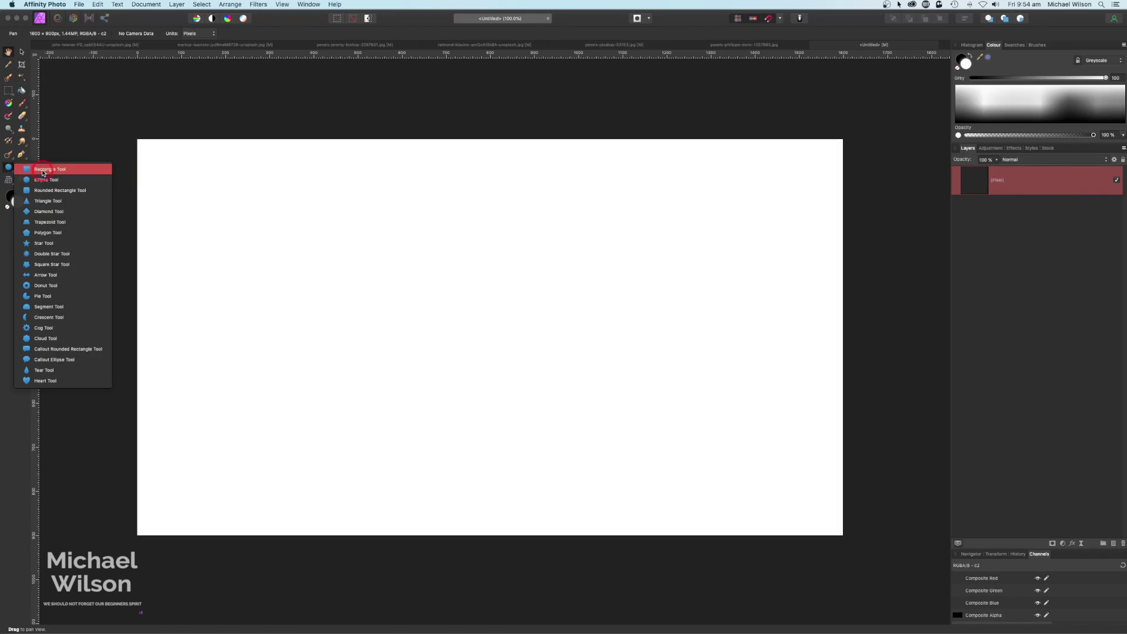
click(42, 170)
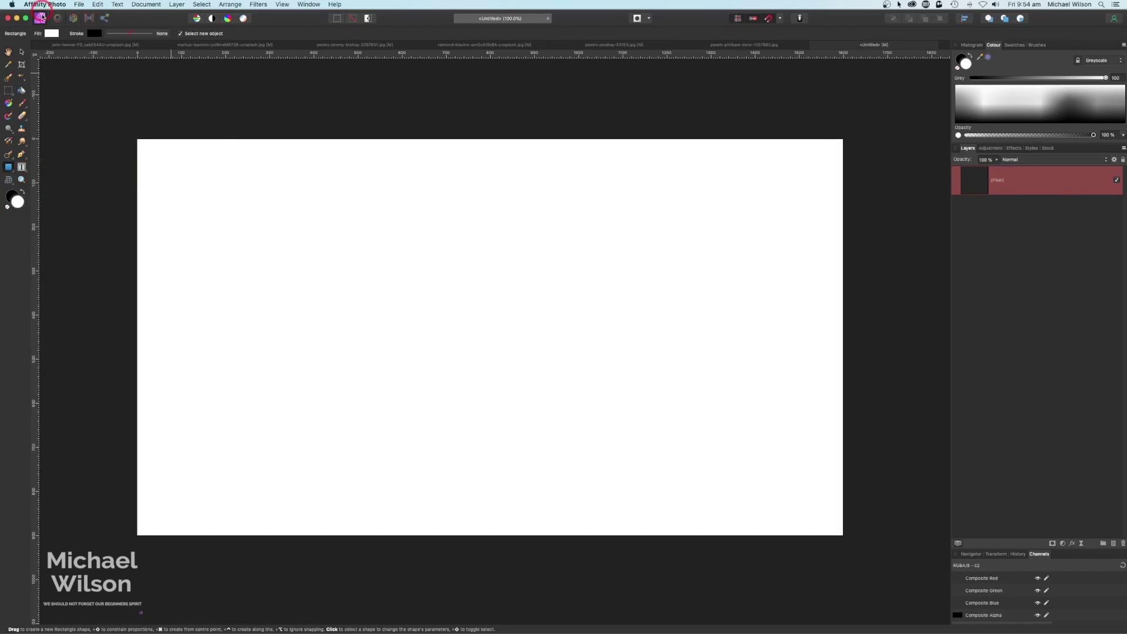
click(52, 35)
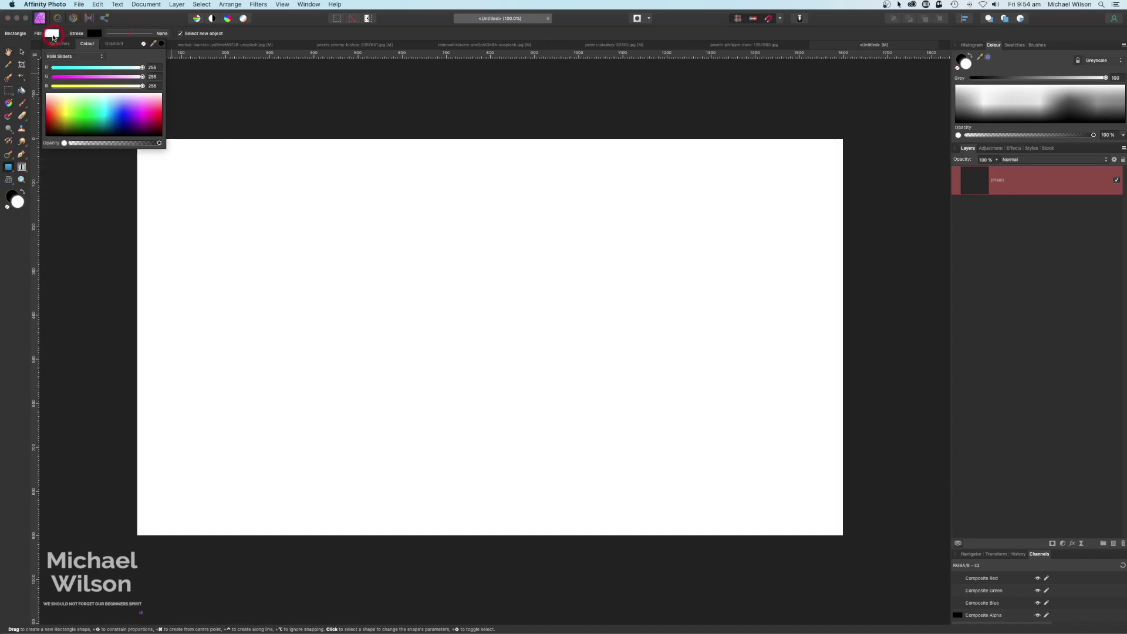
click(104, 98)
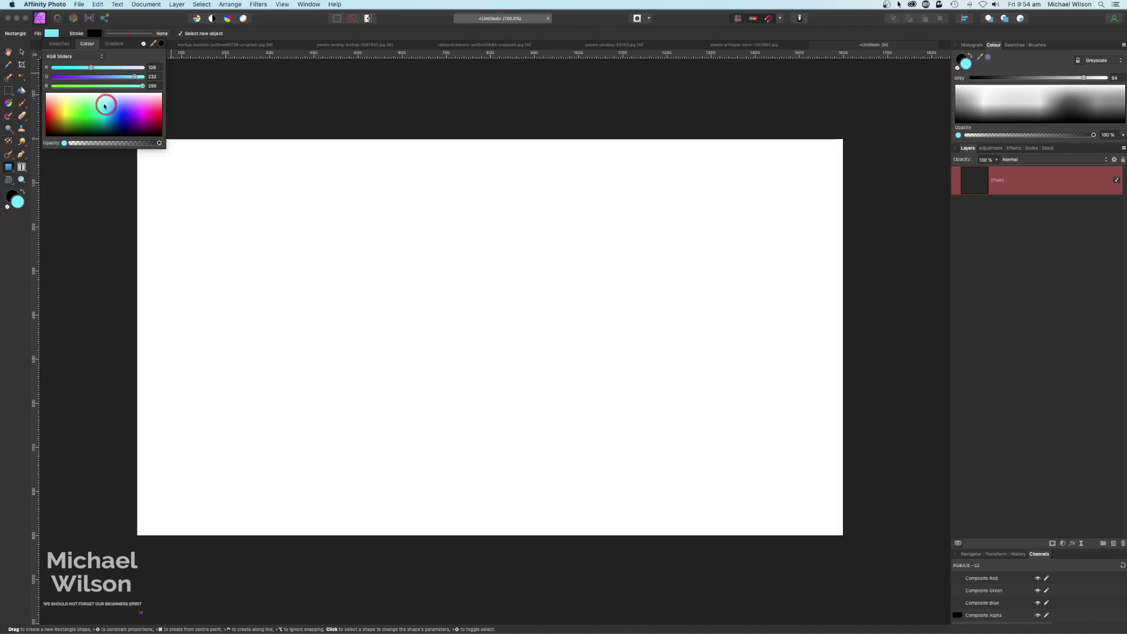
click(137, 23)
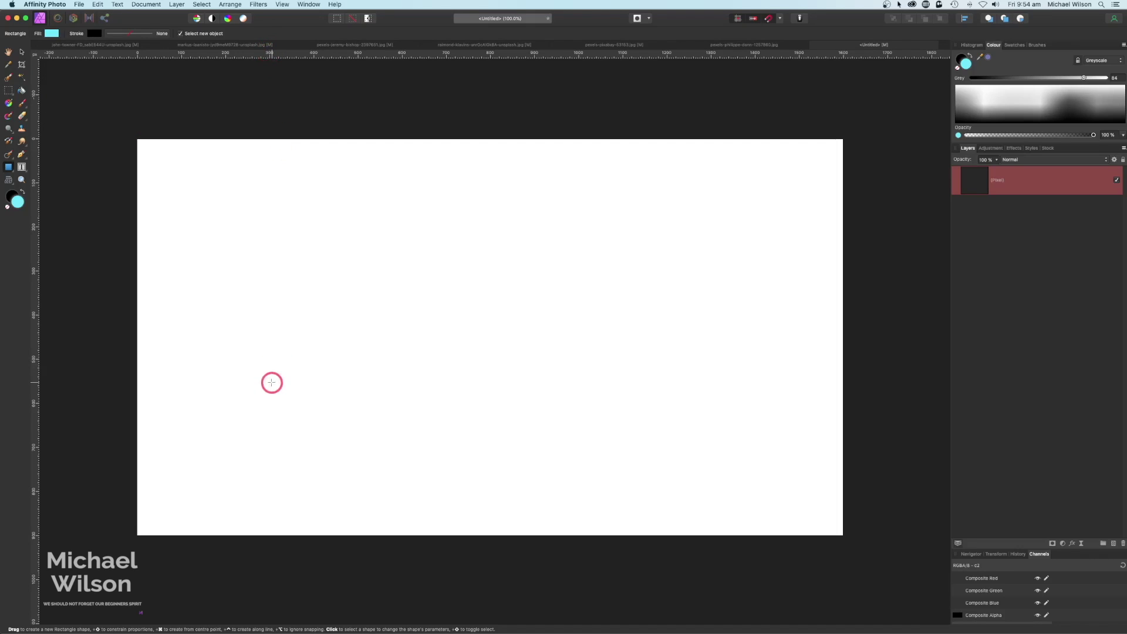
drag(268, 332, 711, 406)
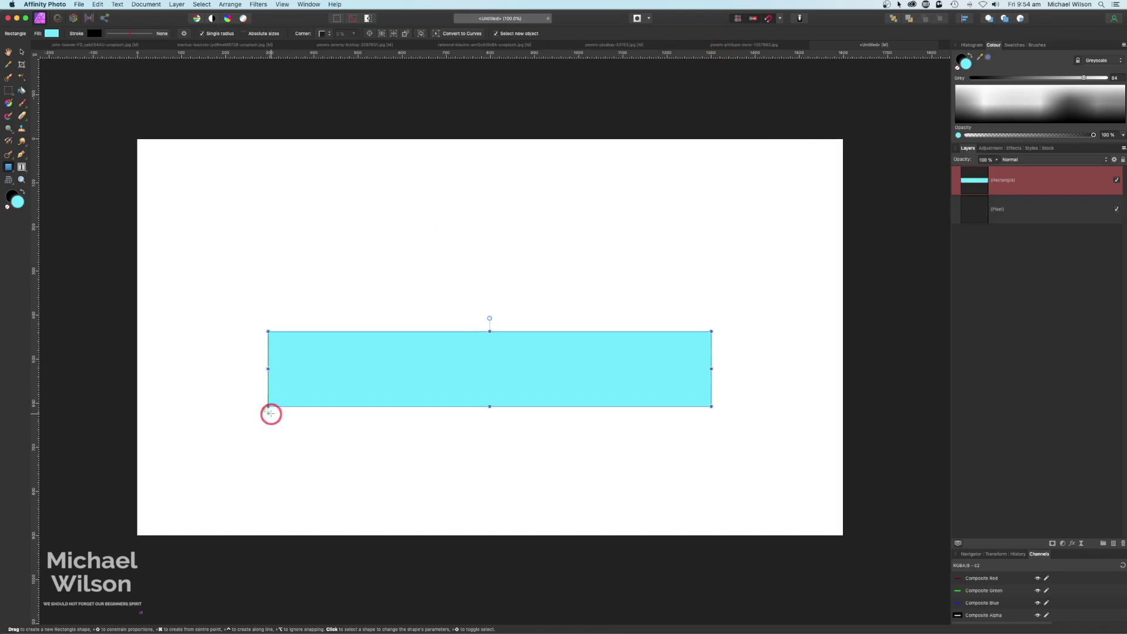
drag(269, 407, 267, 422)
drag(638, 328, 640, 300)
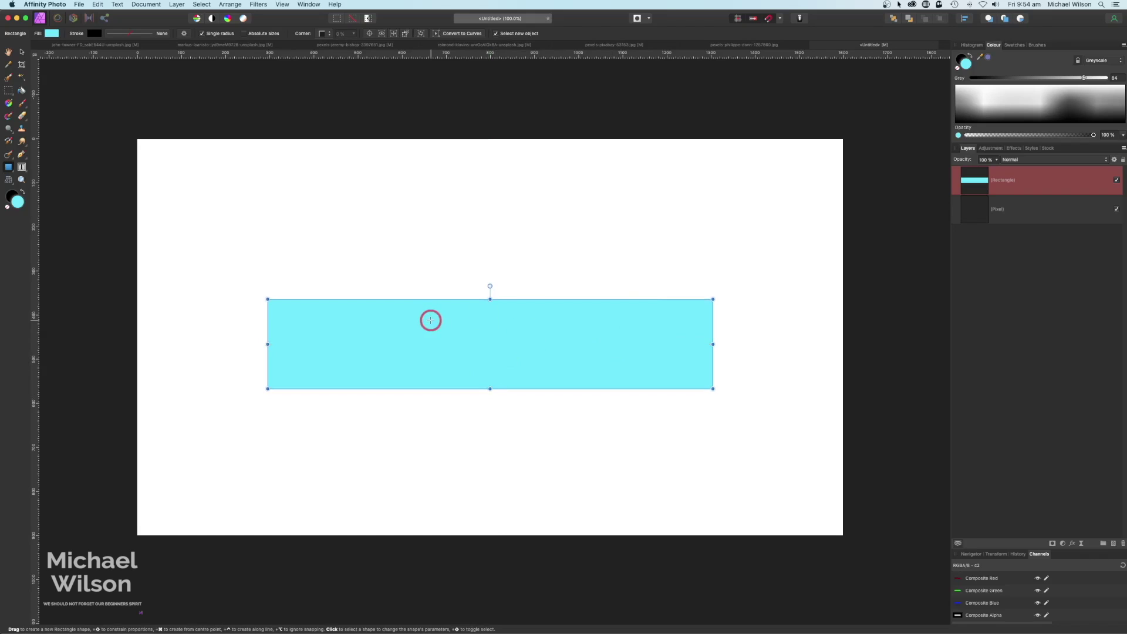
Step: Draw a flat light-green ellipse as wide as the cyan rectangle and centre it on the rectangle's upper edge
click(50, 62)
click(51, 34)
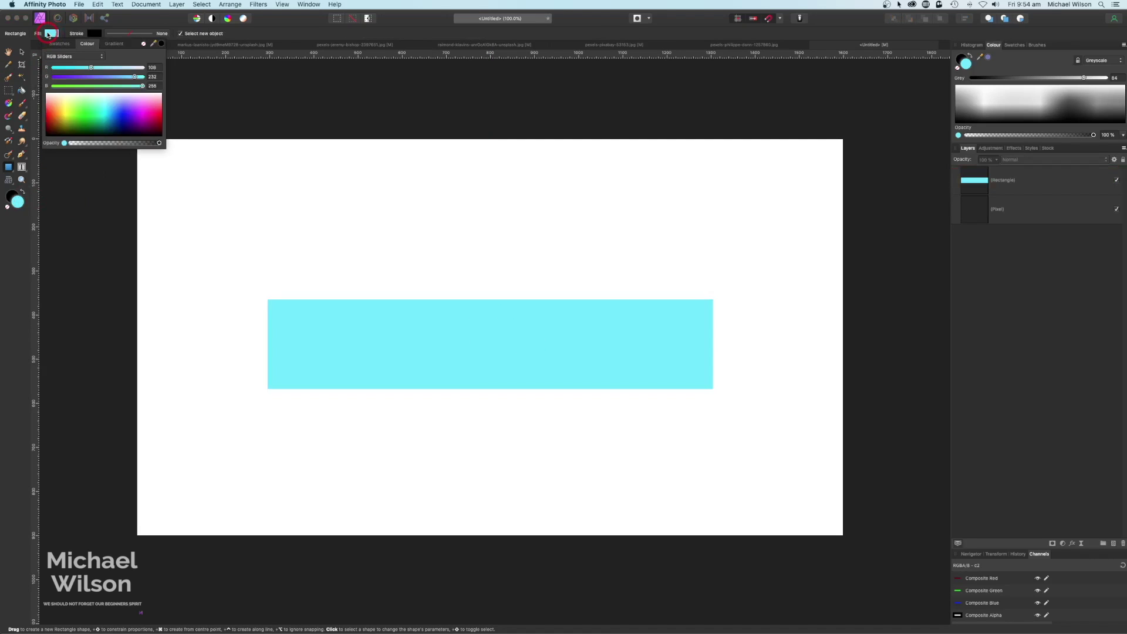
click(75, 100)
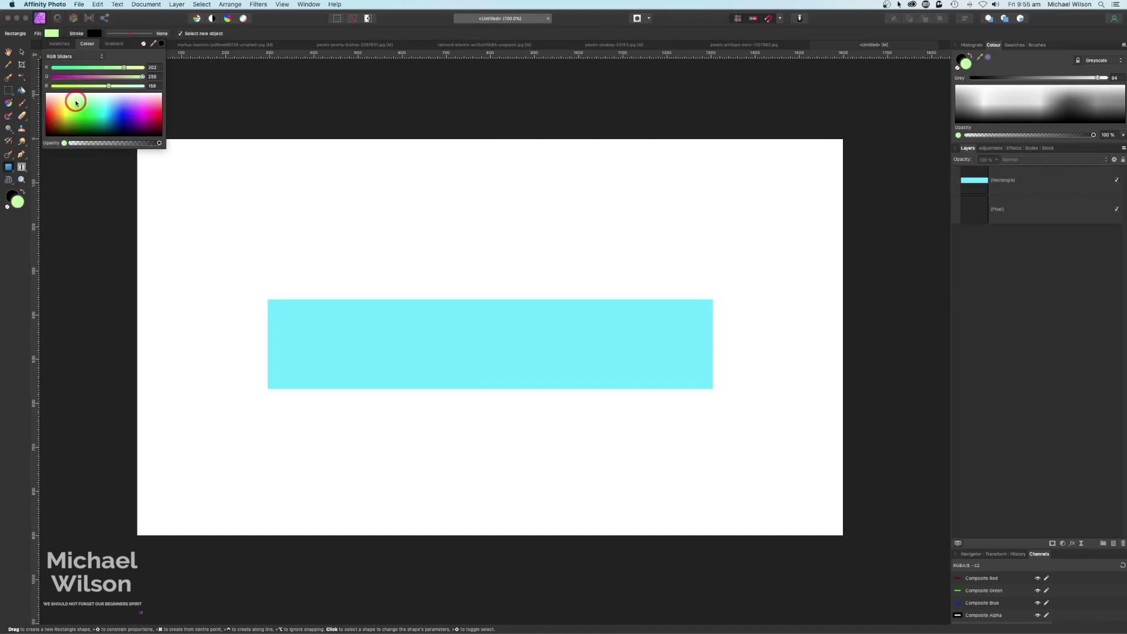
click(218, 95)
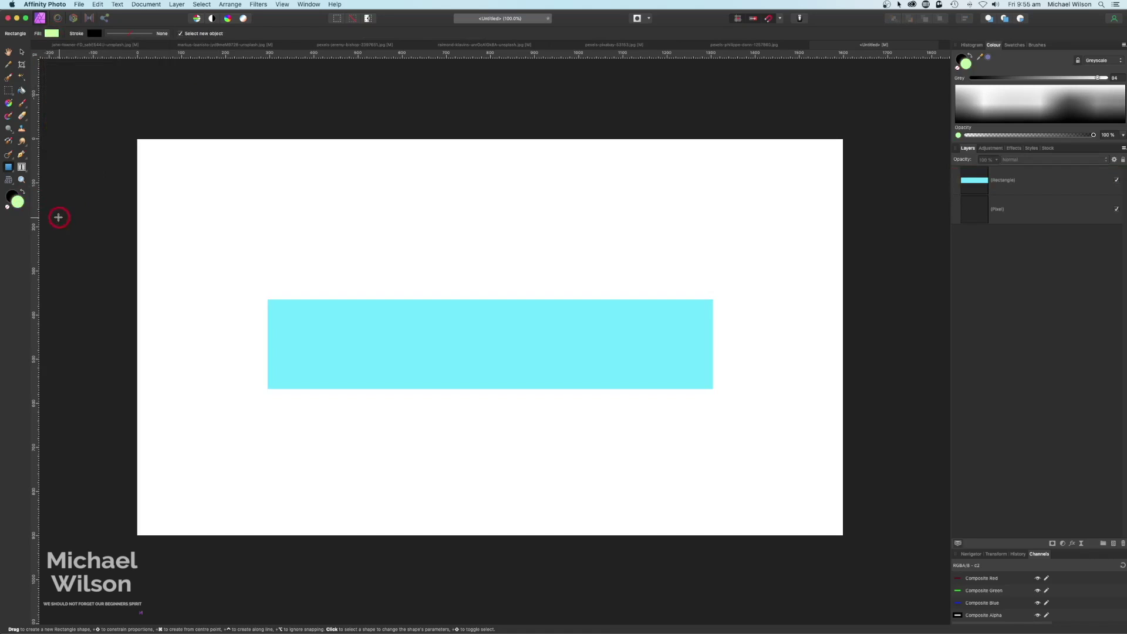
drag(13, 173, 44, 183)
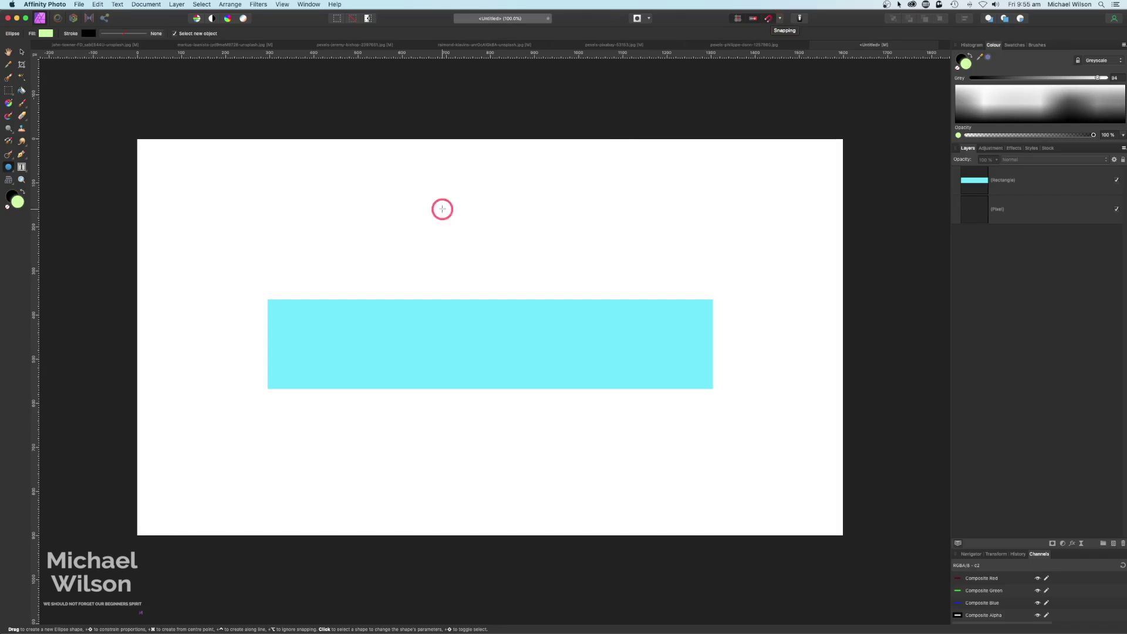
drag(266, 276, 713, 283)
drag(490, 276, 490, 253)
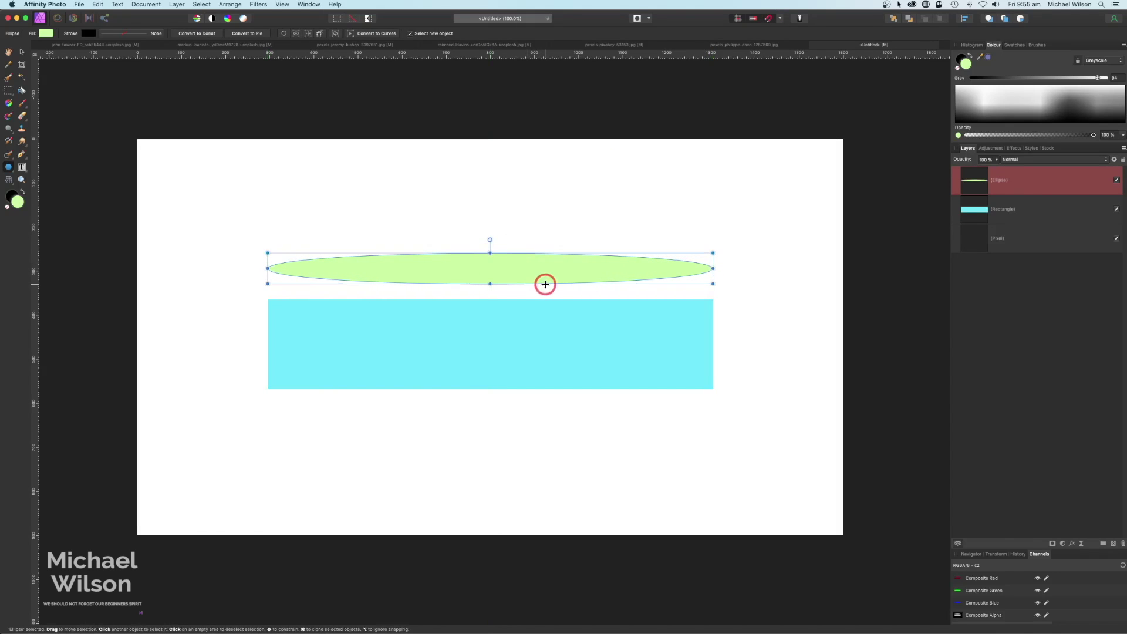
drag(547, 282, 547, 313)
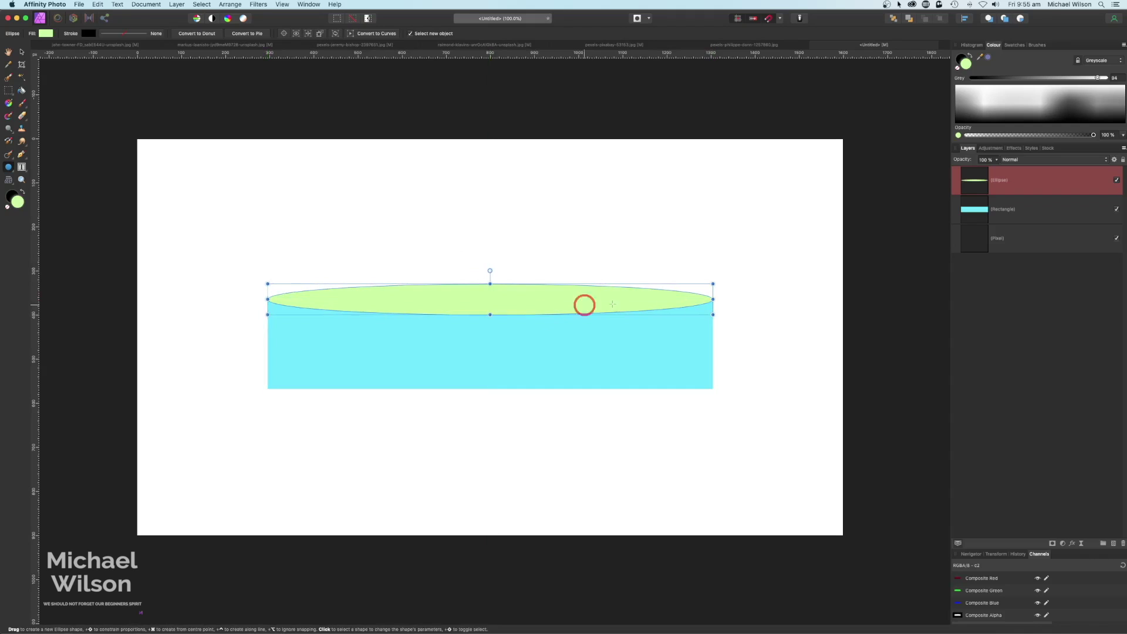
click(888, 277)
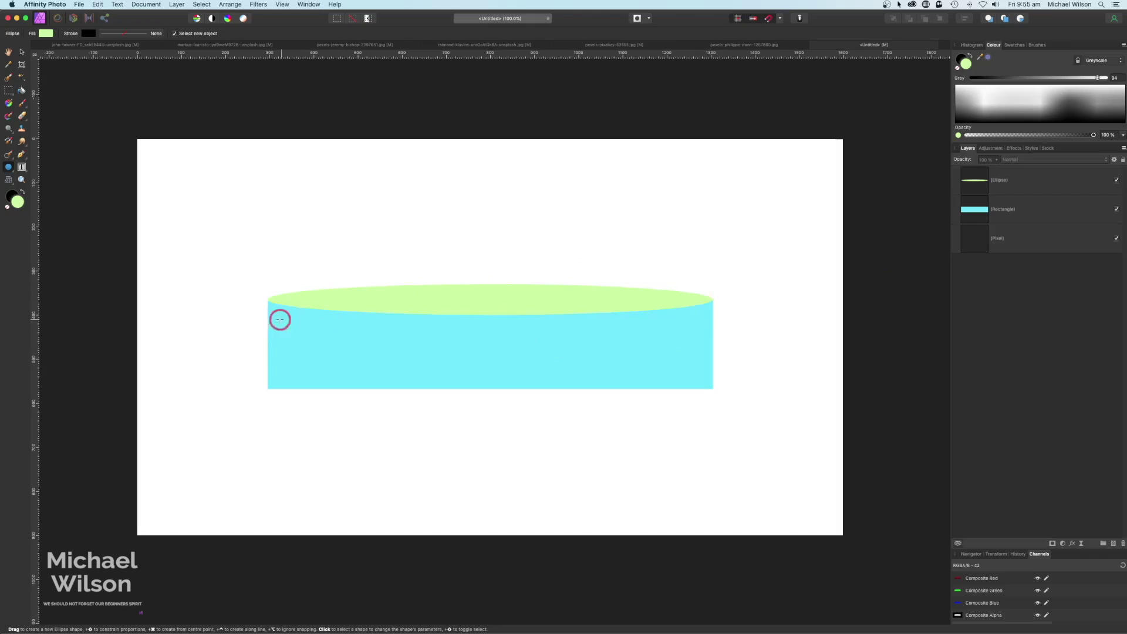
Step: Duplicate the ellipse and move the lower layer's copy down so it is centred on the rectangle's bottom edge
click(1021, 181)
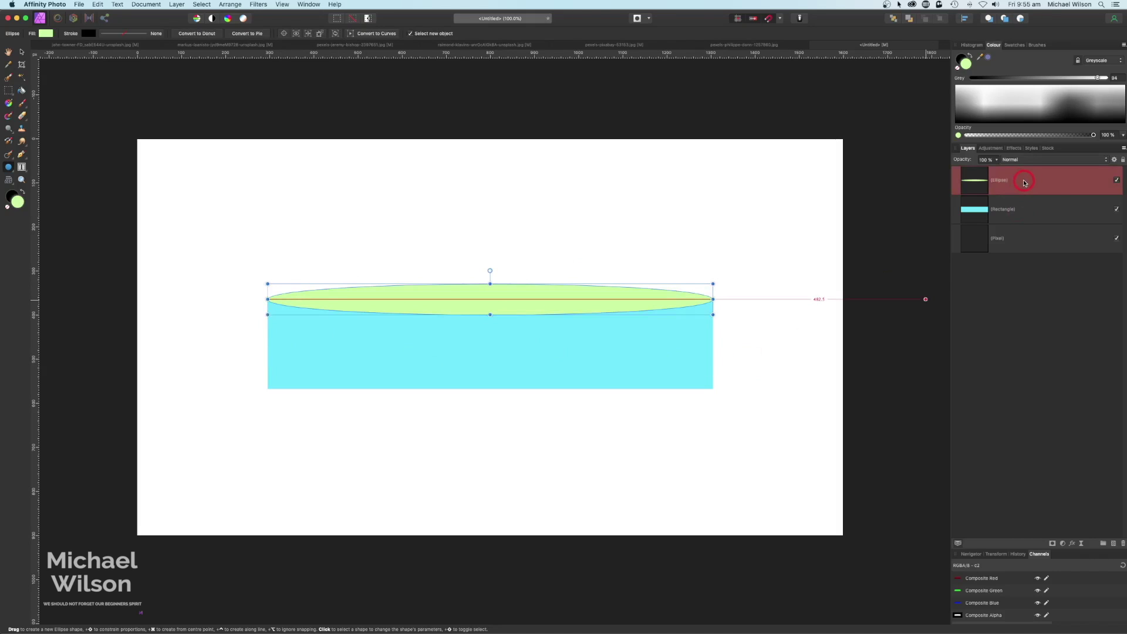
key(super+j)
click(1016, 213)
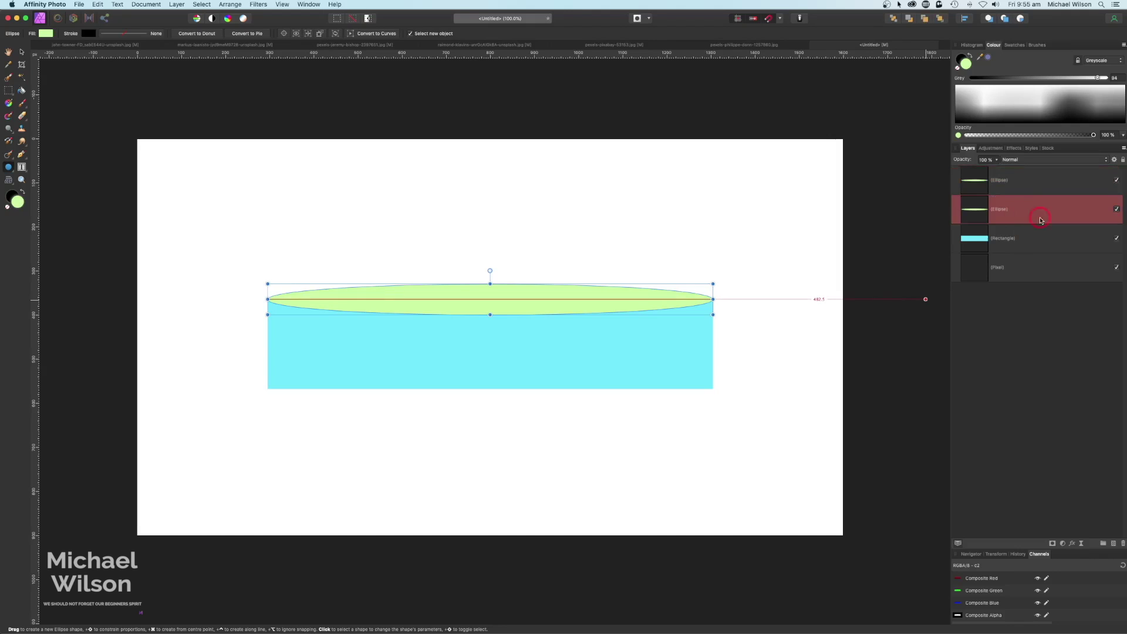
drag(634, 316, 632, 405)
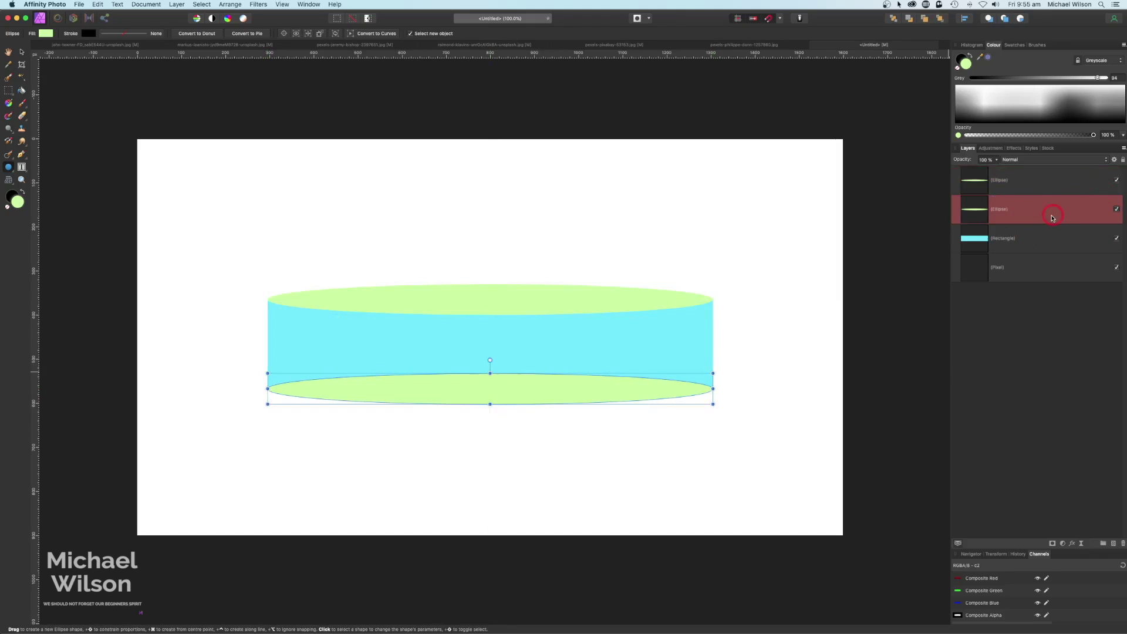
Step: Rename the upper ellipse layer Top and the lower ellipse layer Bottom
click(1051, 183)
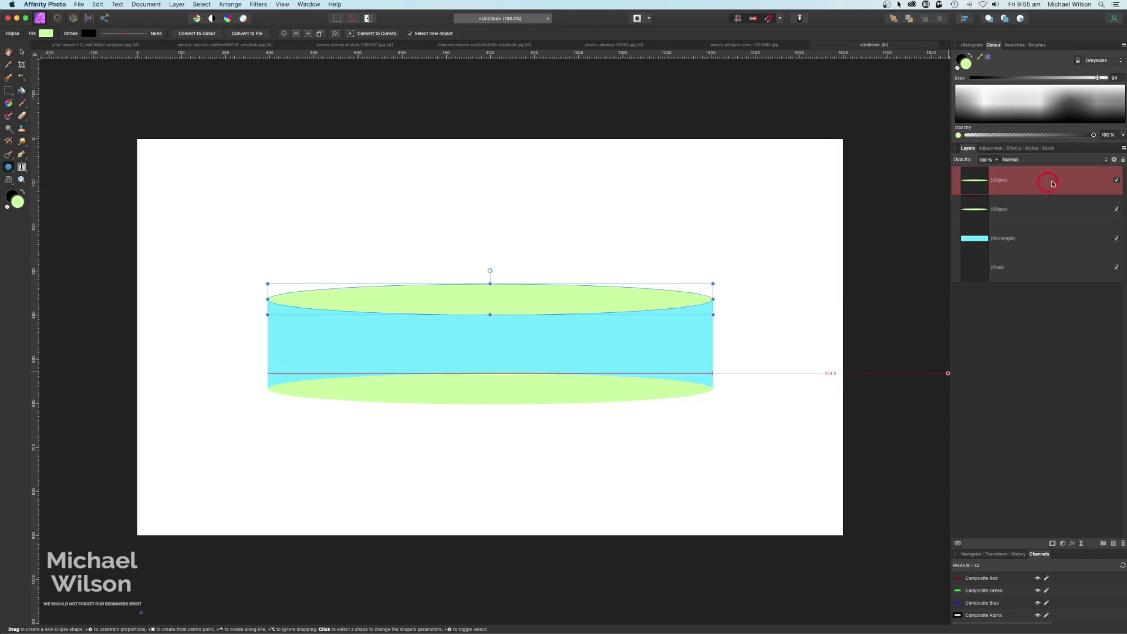
double_click(1000, 181)
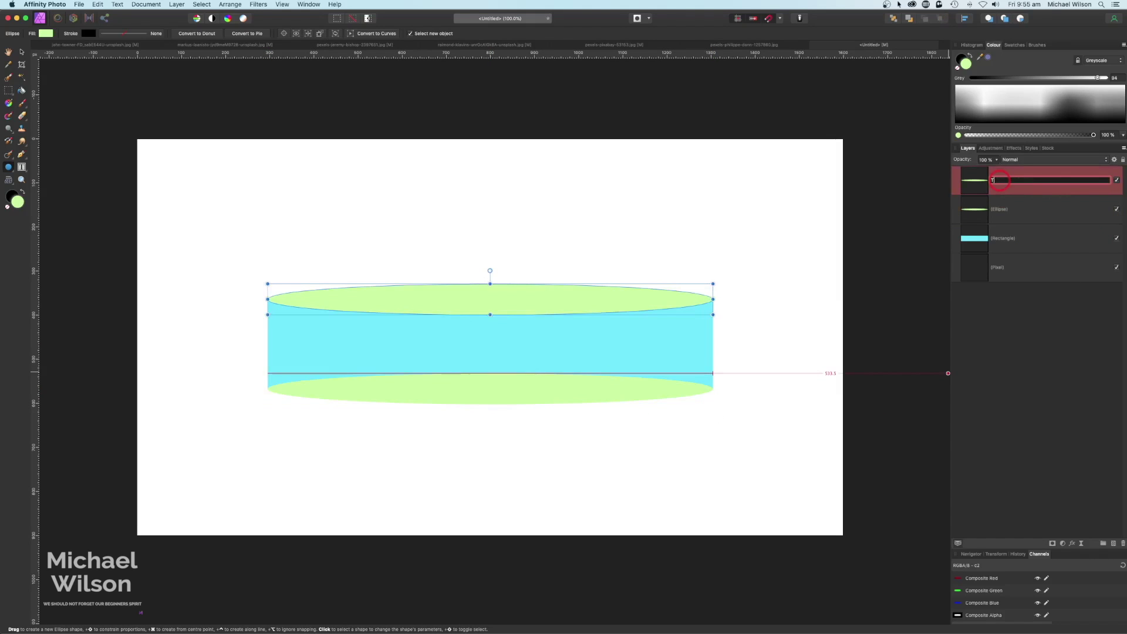
click(1006, 206)
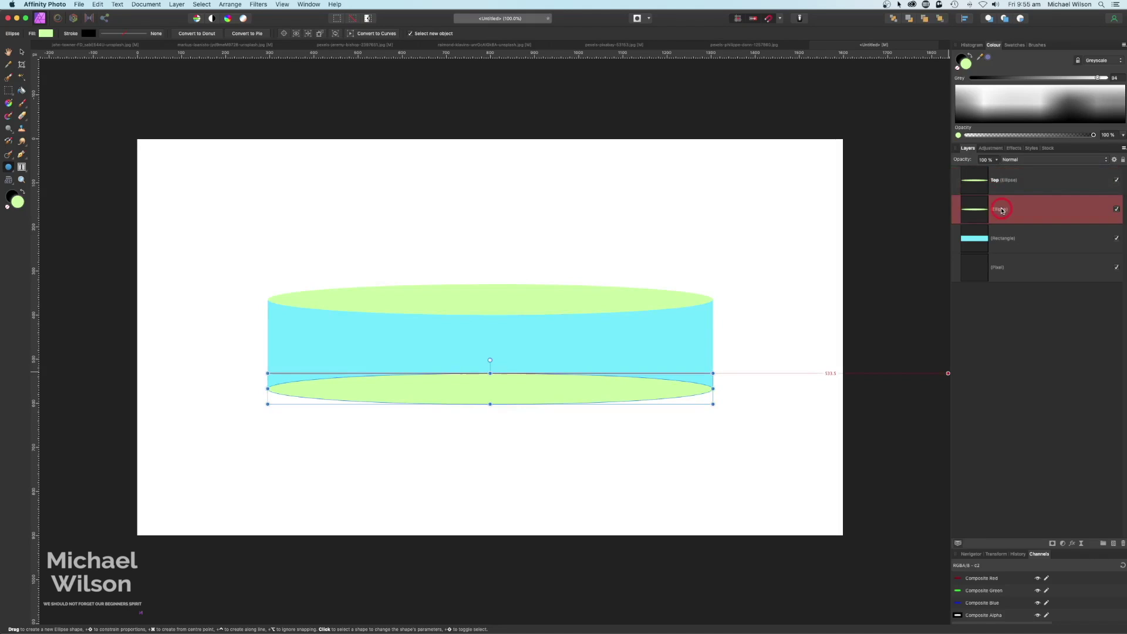
double_click(1001, 209)
text(Bottom)
key(Return)
click(1023, 309)
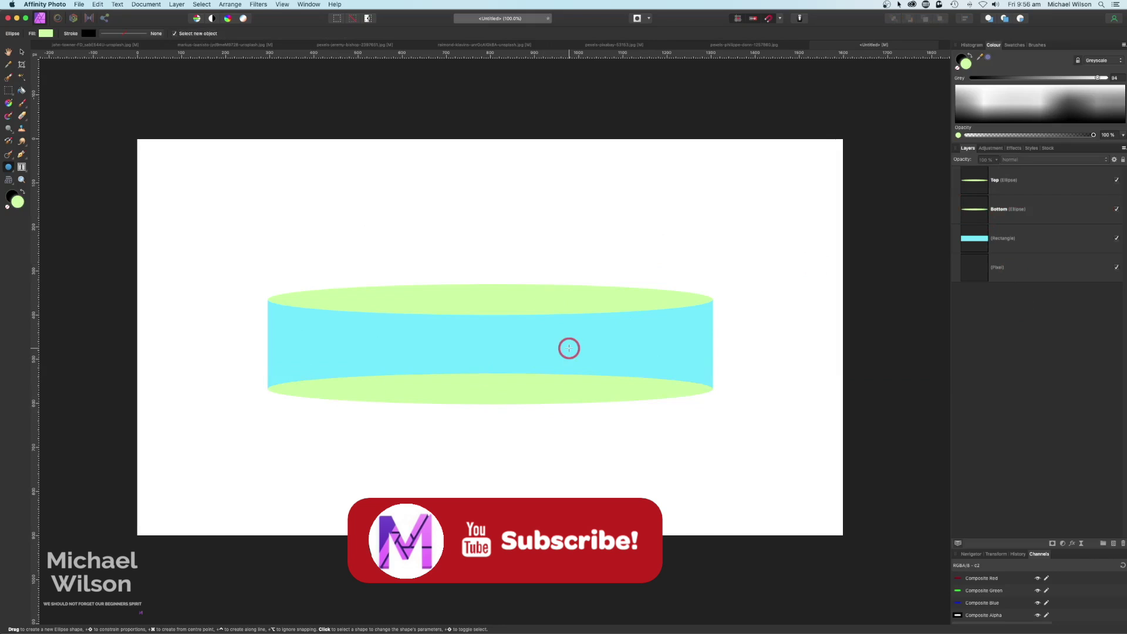
Step: Copy a rectangular selection of the sea and lower sky from the ocean photo and paste it above the Top layer in the untitled document
click(203, 45)
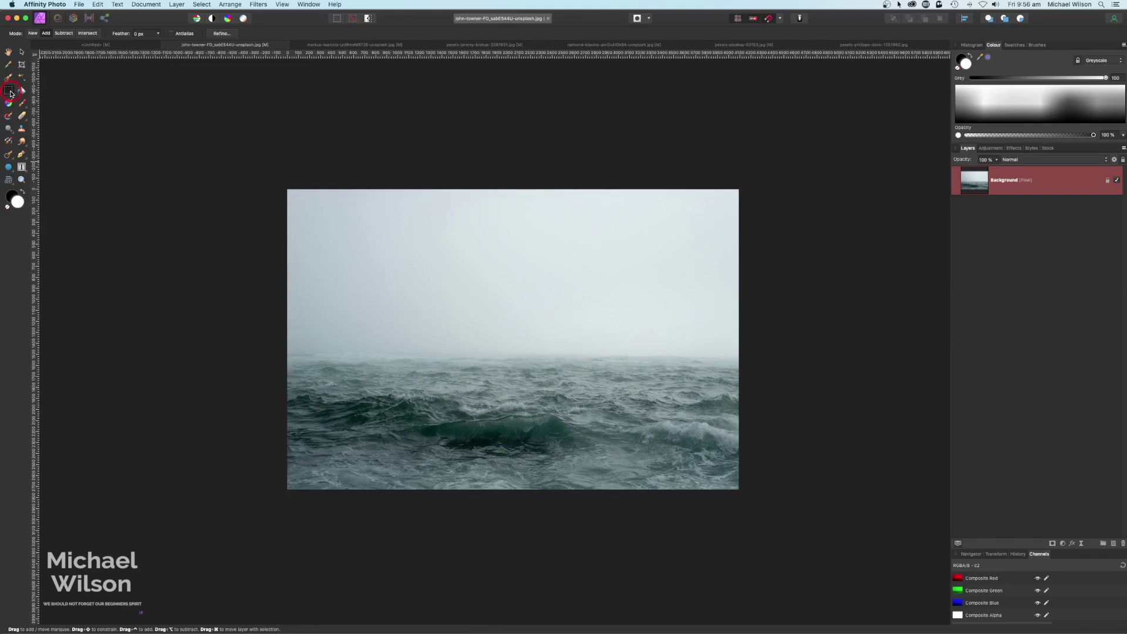
drag(12, 95, 51, 95)
drag(286, 302, 740, 491)
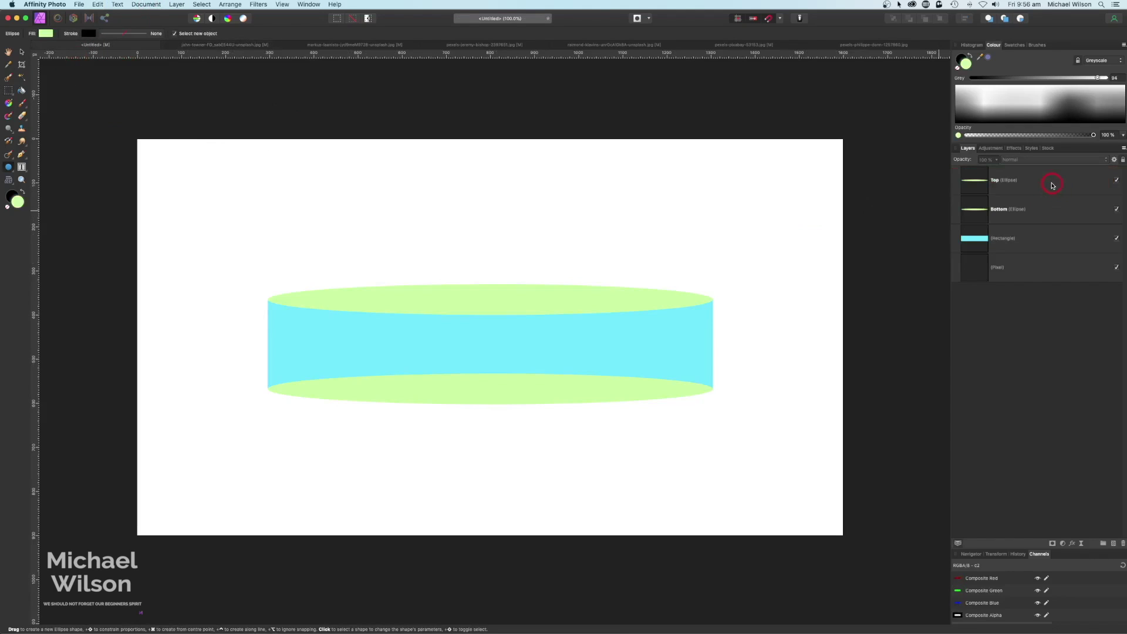
click(1048, 185)
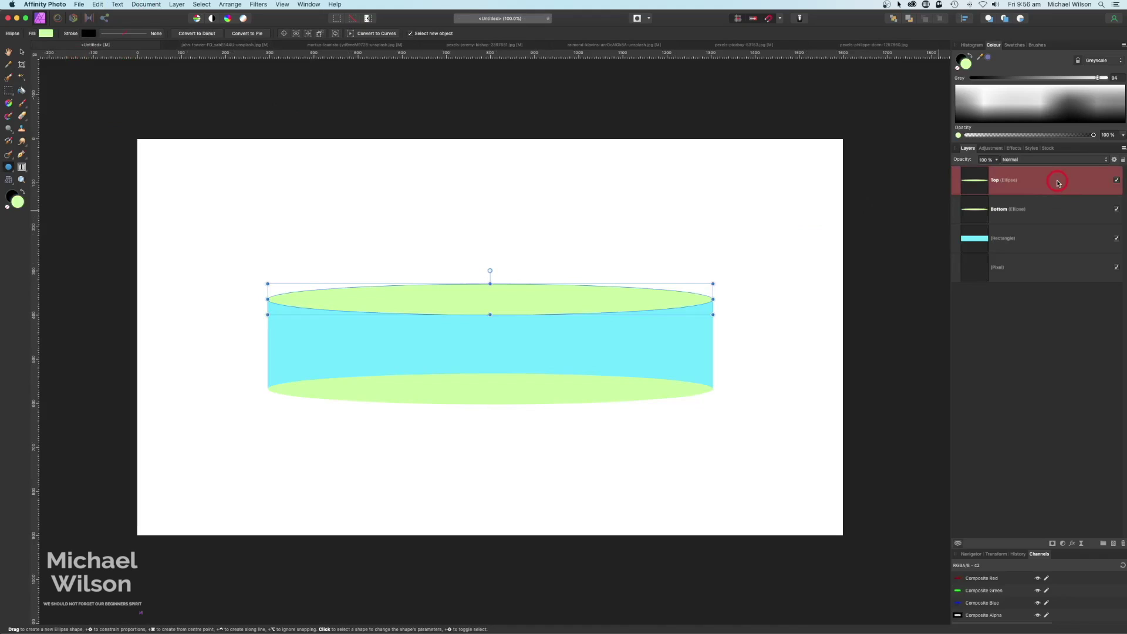
key(super+v)
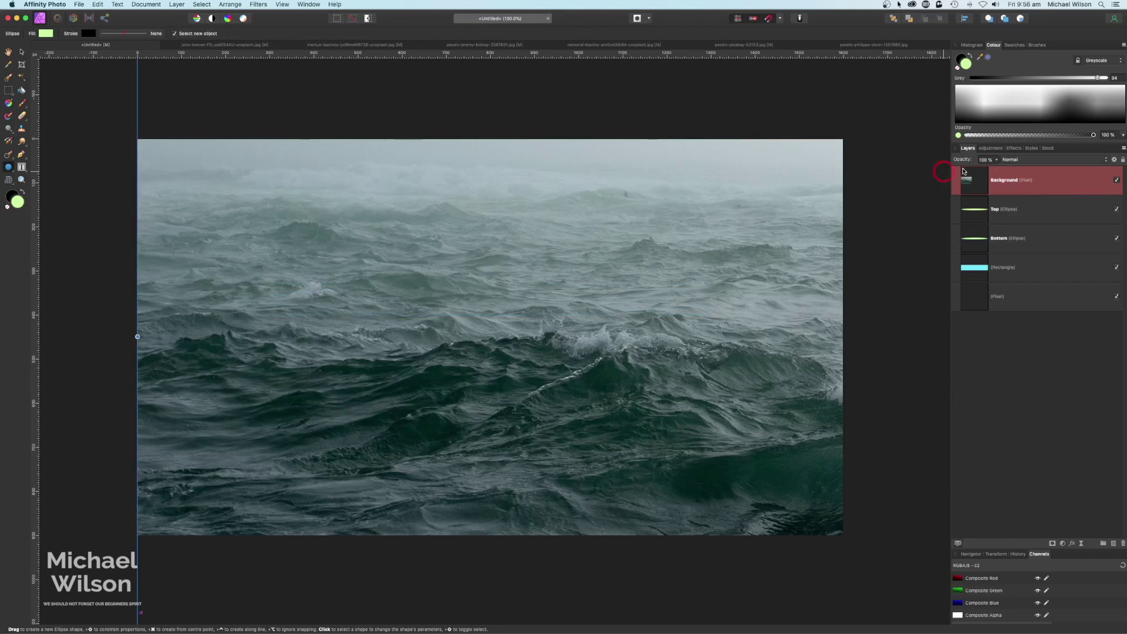
Step: Scale the pasted ocean image down to fit within the canvas and centre it on the page
click(22, 53)
key(super+0)
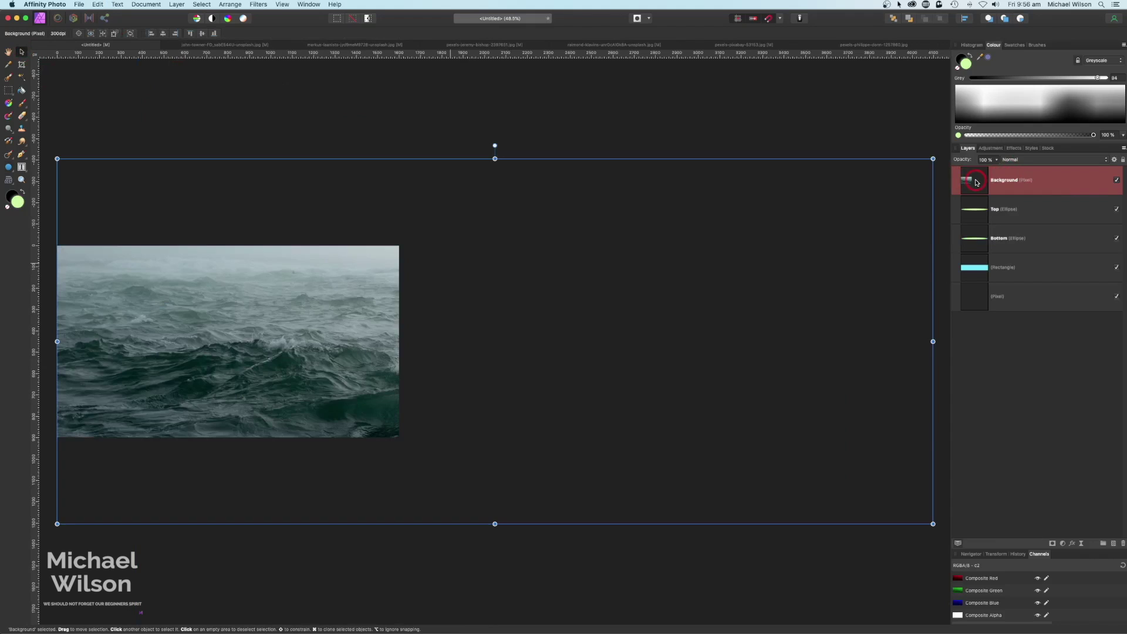
drag(932, 160, 353, 347)
drag(315, 411, 331, 300)
key(super+0)
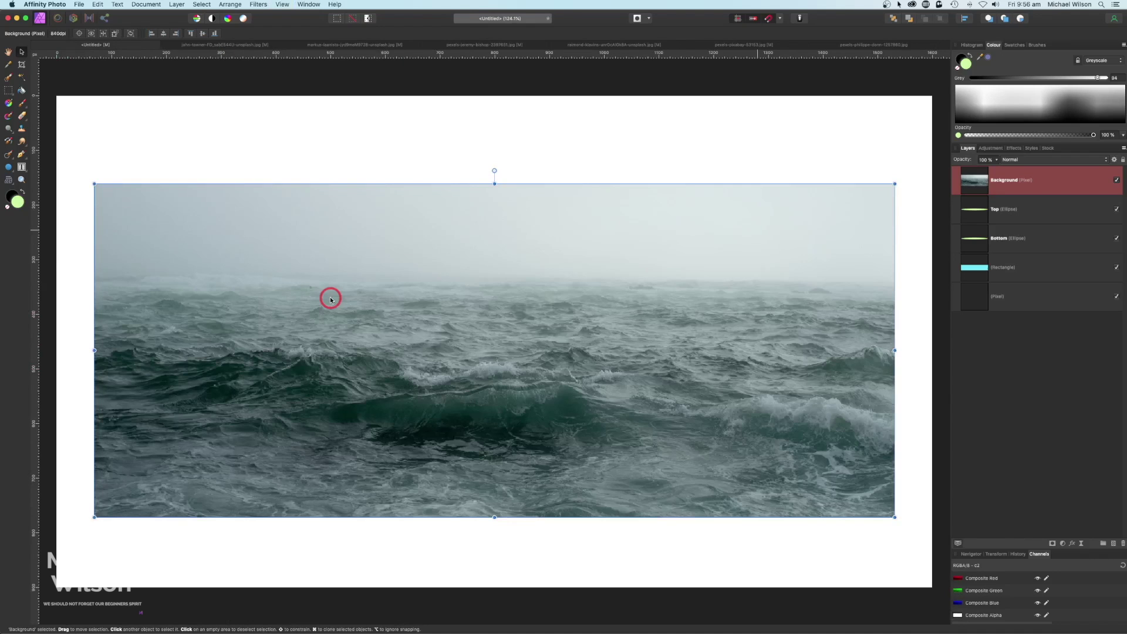
Step: Rename the pasted photo layer Ocean
double_click(1007, 182)
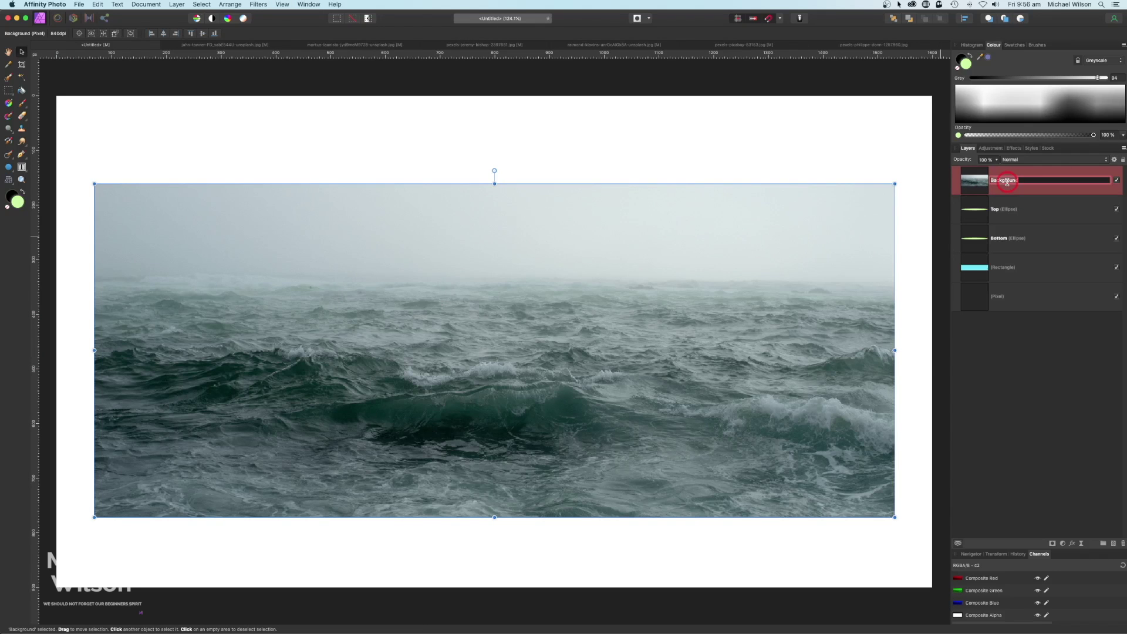
text(Ocean)
key(Return)
Step: Resize and reposition the Ocean image so it spans the full width of the cylinder shapes
drag(895, 184, 582, 314)
drag(543, 370, 710, 283)
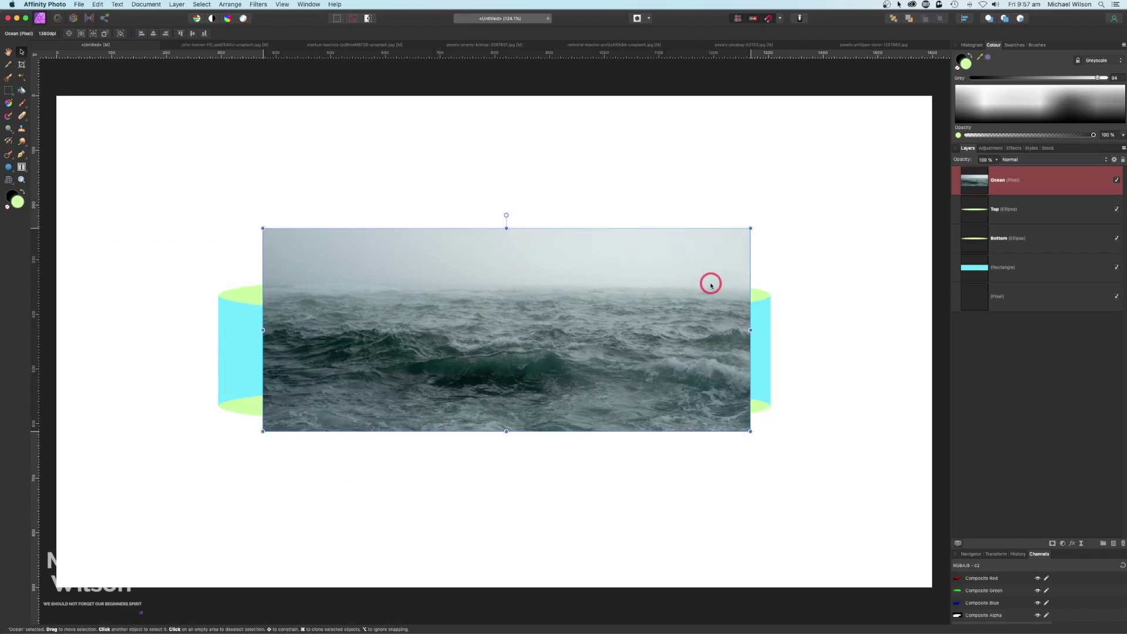
drag(263, 431, 218, 449)
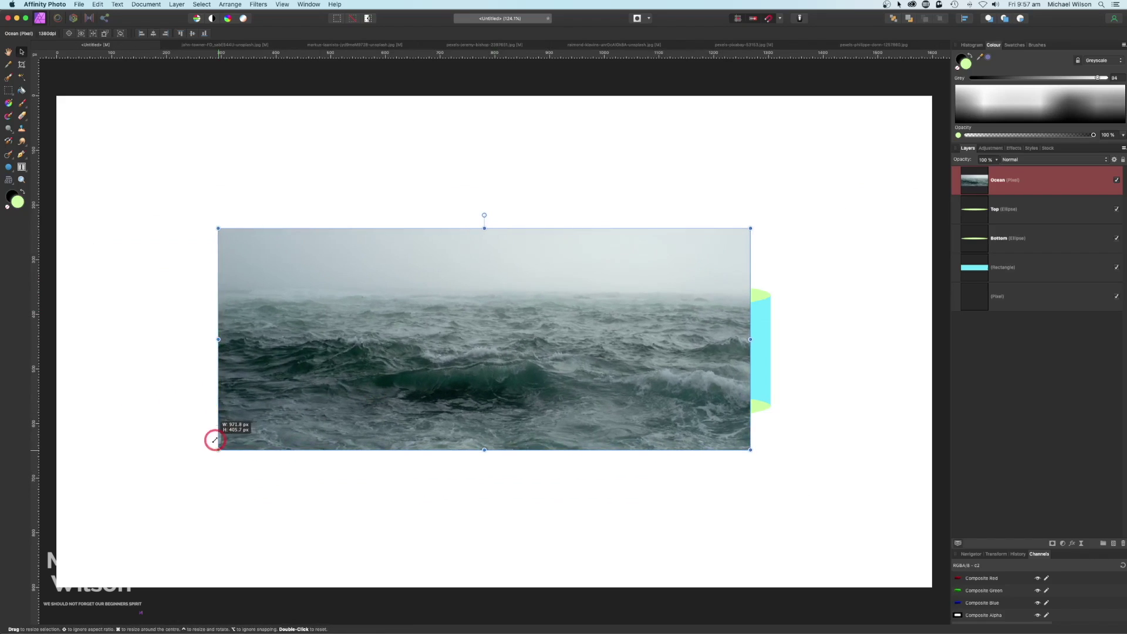
drag(750, 450, 788, 464)
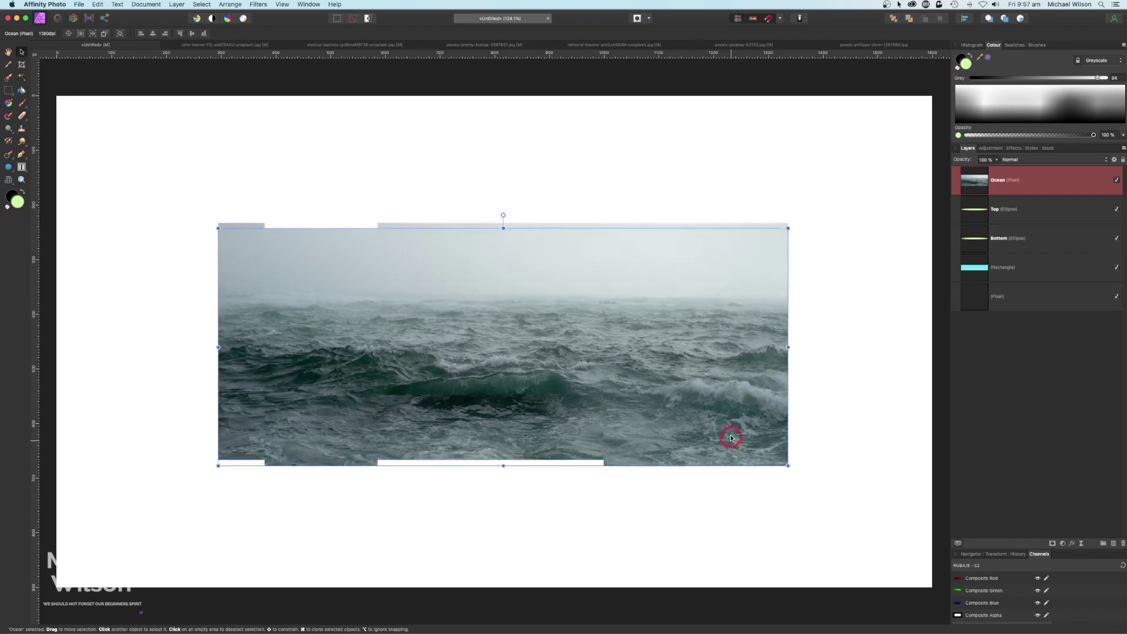
drag(730, 438, 729, 420)
Step: Lower the Ocean layer's opacity to 60% and move the image up so the open water lies over the upper ellipse
click(997, 161)
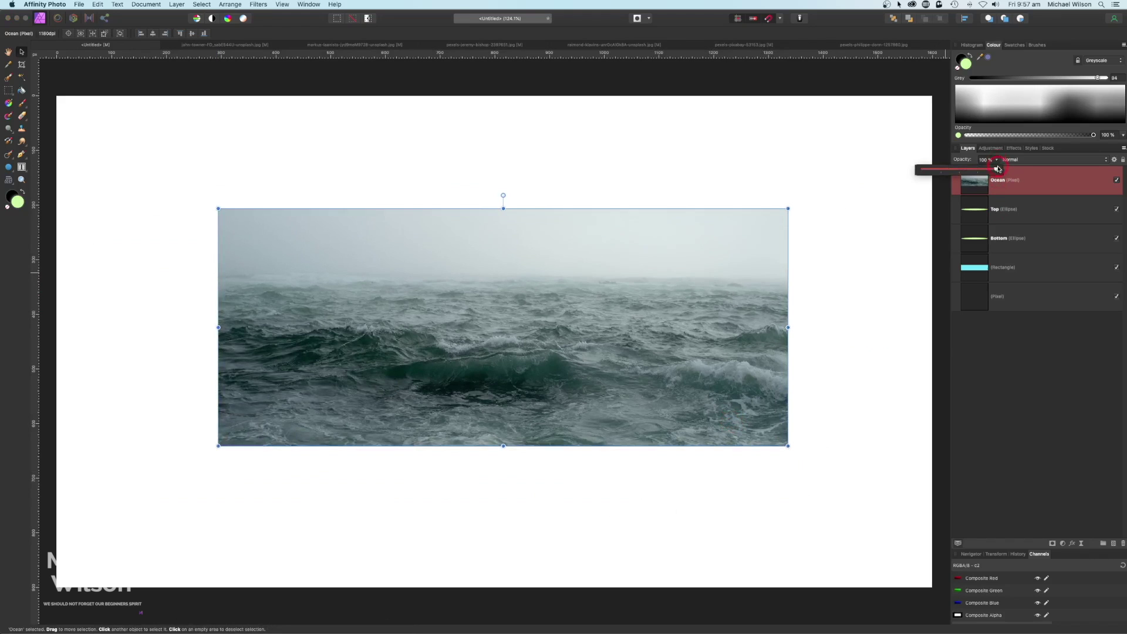
drag(996, 170, 969, 171)
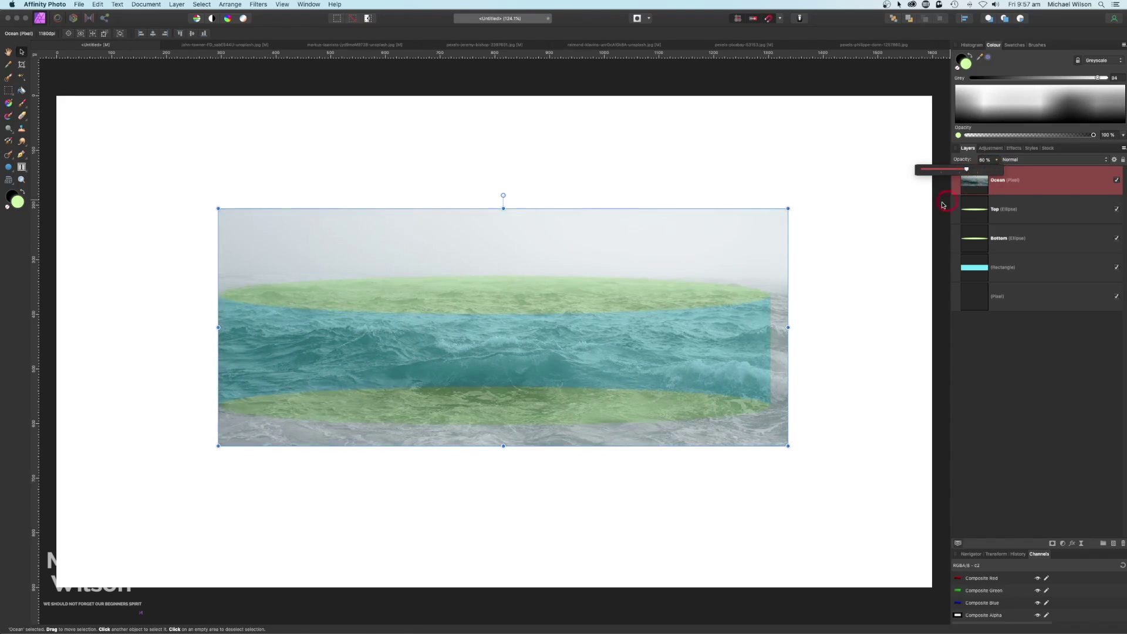
drag(667, 410, 663, 380)
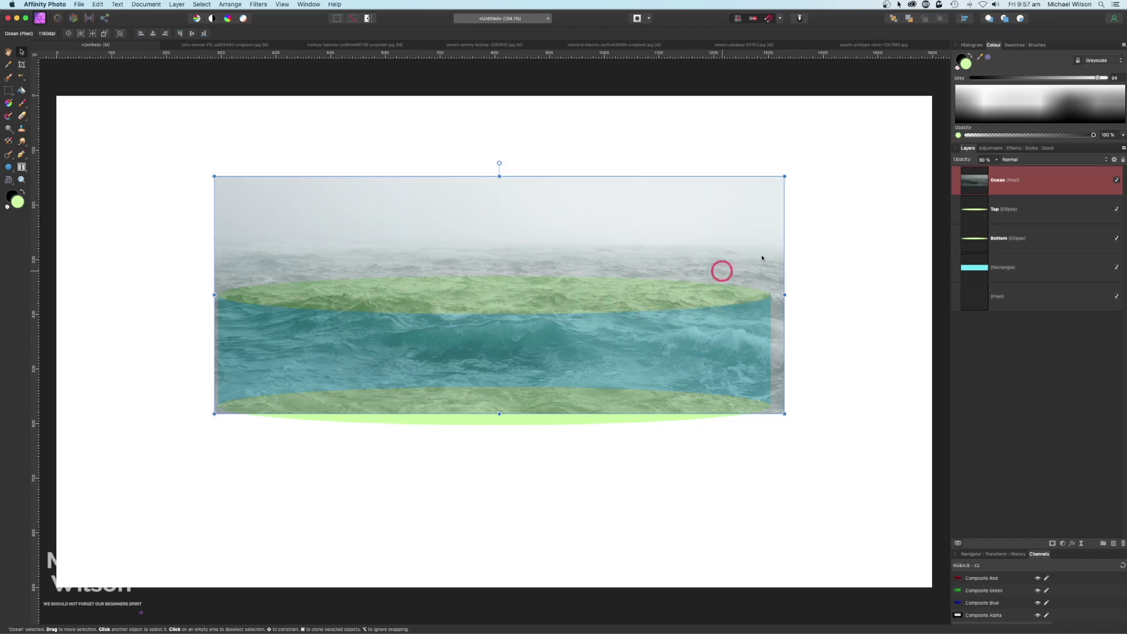
Step: Restore the Ocean layer's opacity to 100%
click(996, 160)
drag(1002, 173, 1037, 172)
click(979, 188)
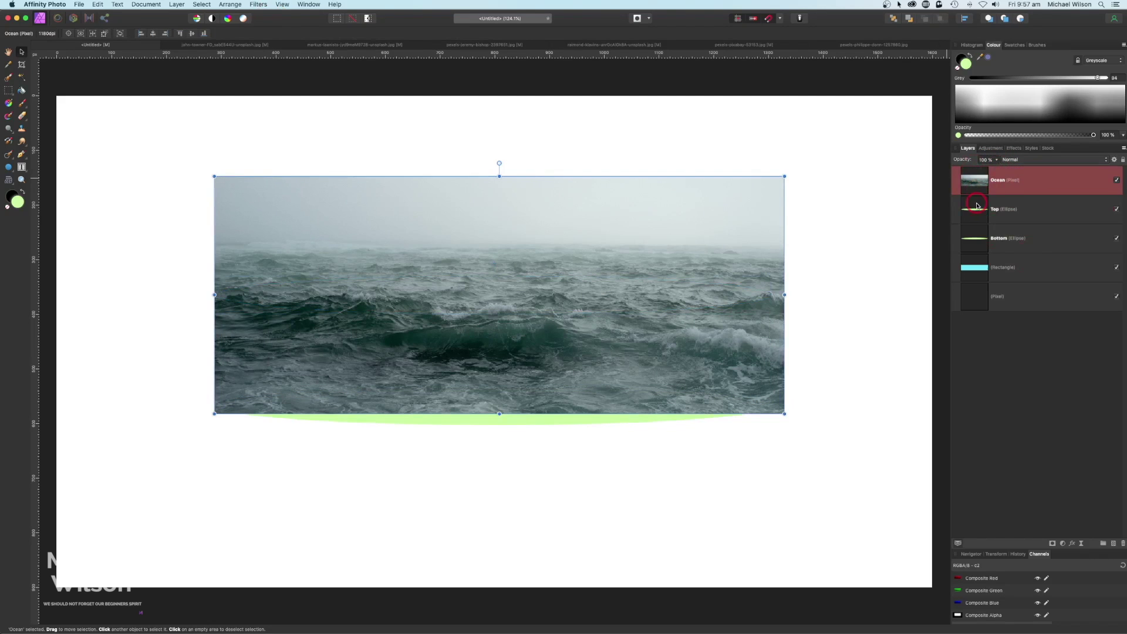
Step: Create a selection from the Top ellipse layer
click(977, 210)
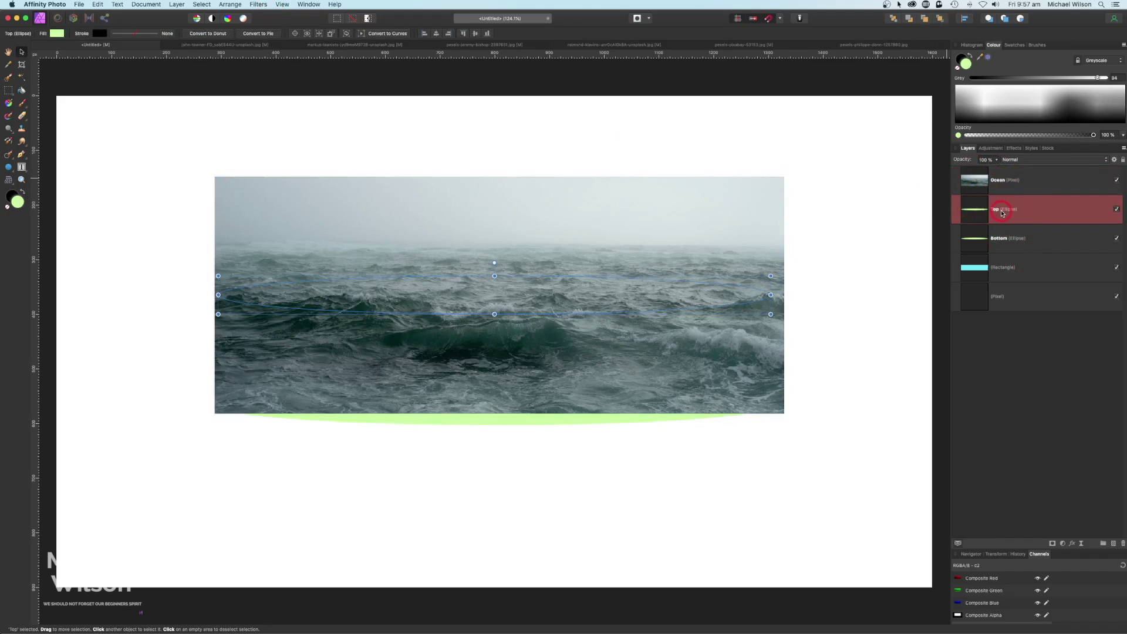
click(202, 5)
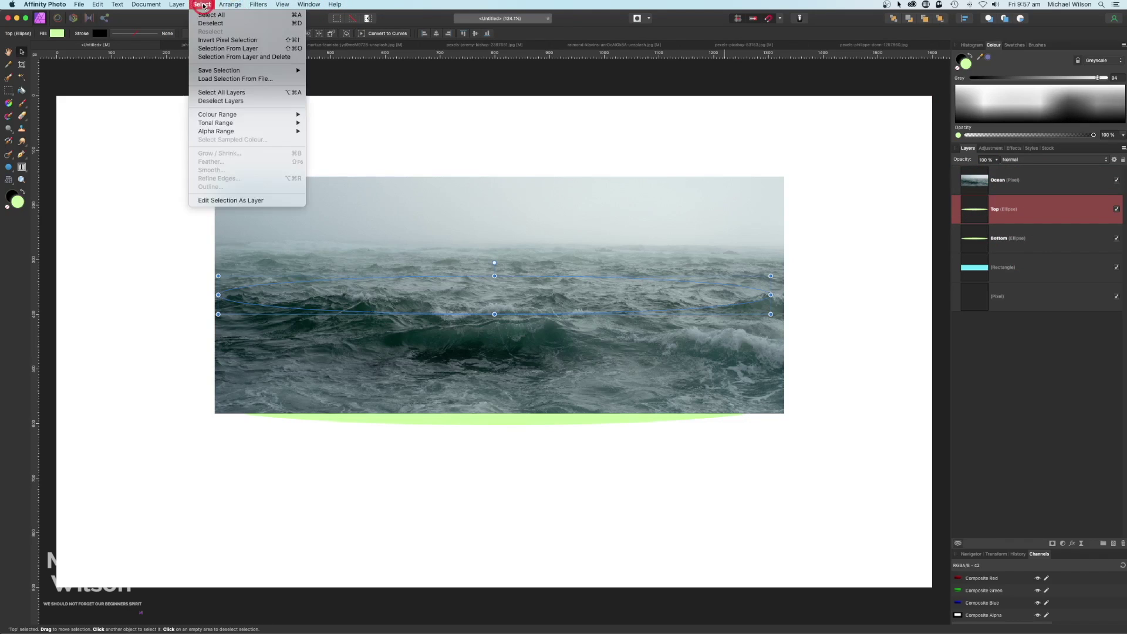
click(215, 49)
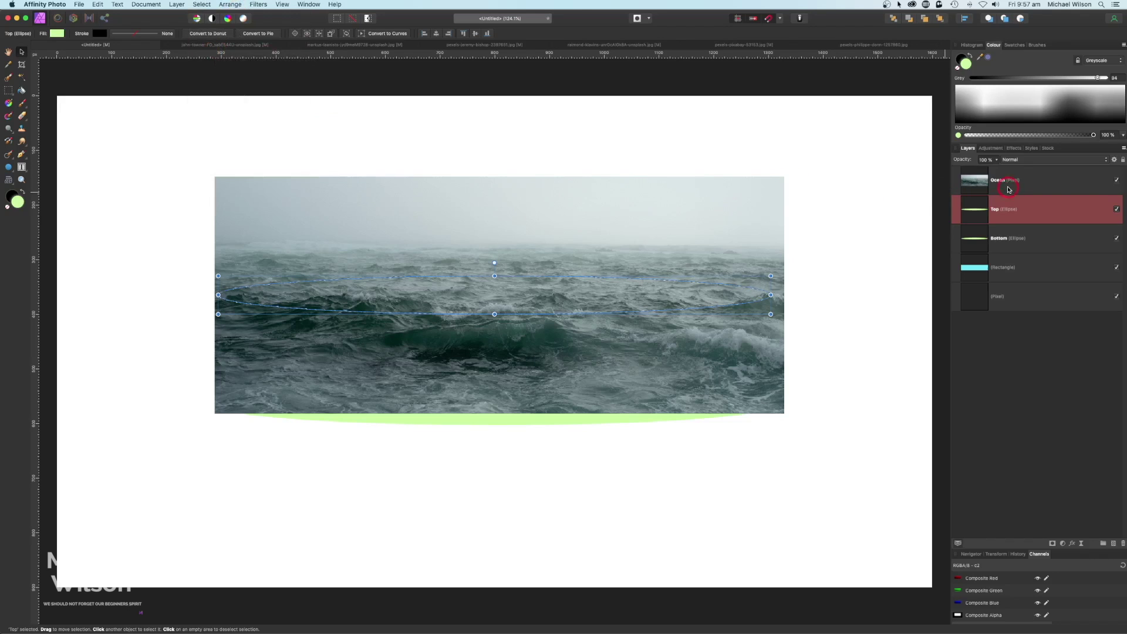
Step: Mask the Ocean layer with the ellipse selection, collapse its mask and clear the selection
click(981, 185)
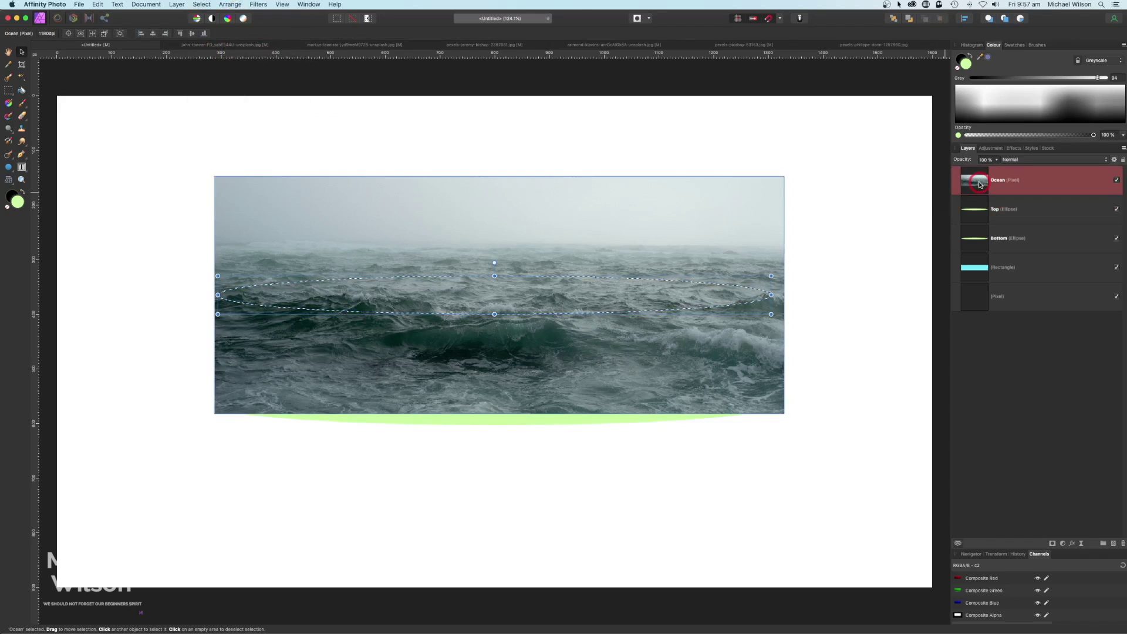
click(1054, 543)
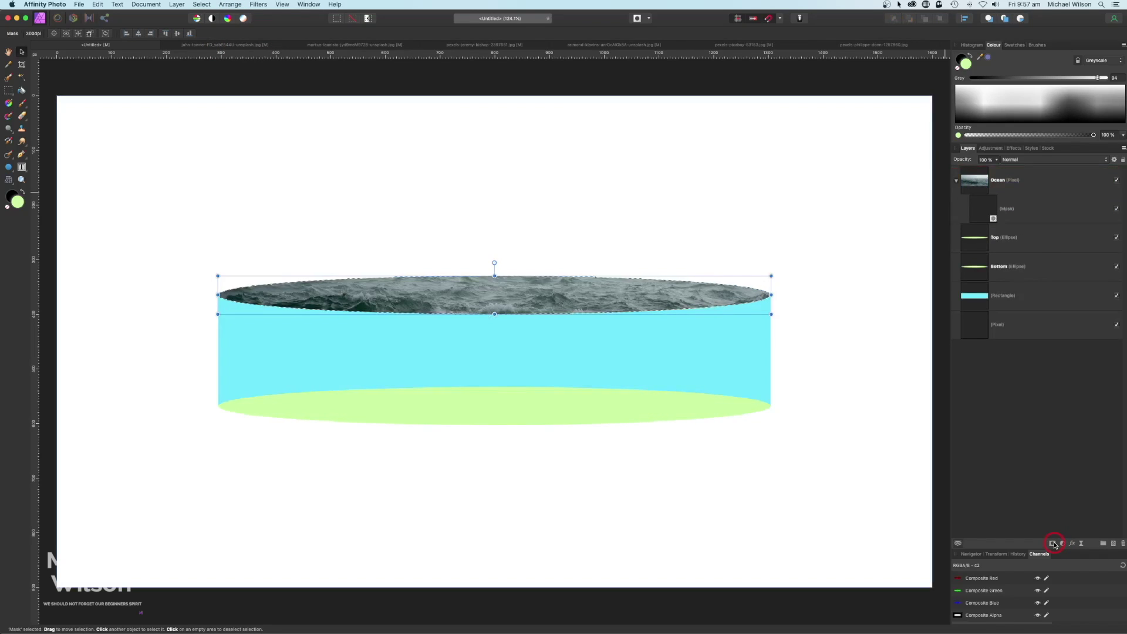
click(956, 183)
click(968, 184)
click(682, 304)
key(super+d)
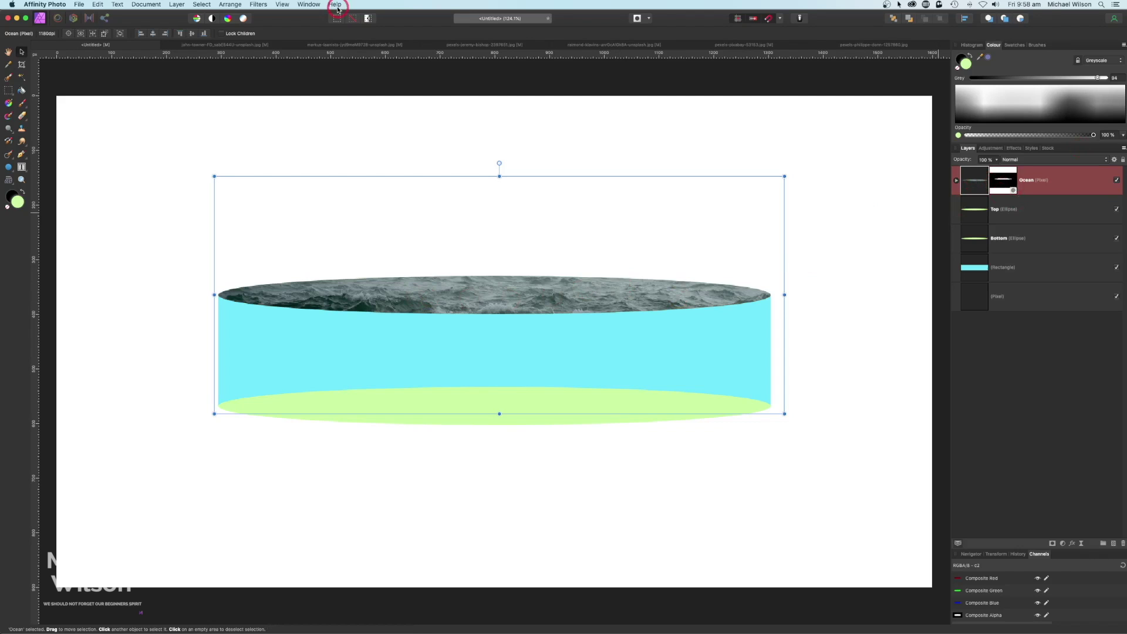
Step: In the island photo document, hide the Background layer and copy the cut-out island layer
click(321, 46)
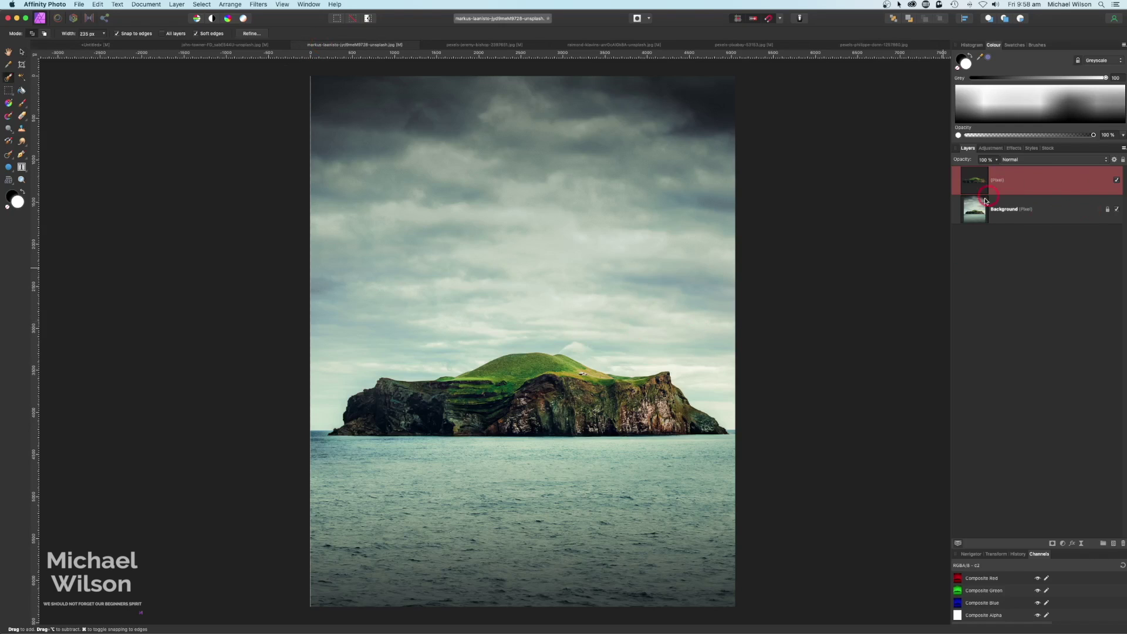
click(1116, 209)
click(1116, 210)
click(9, 78)
click(1116, 210)
click(1079, 187)
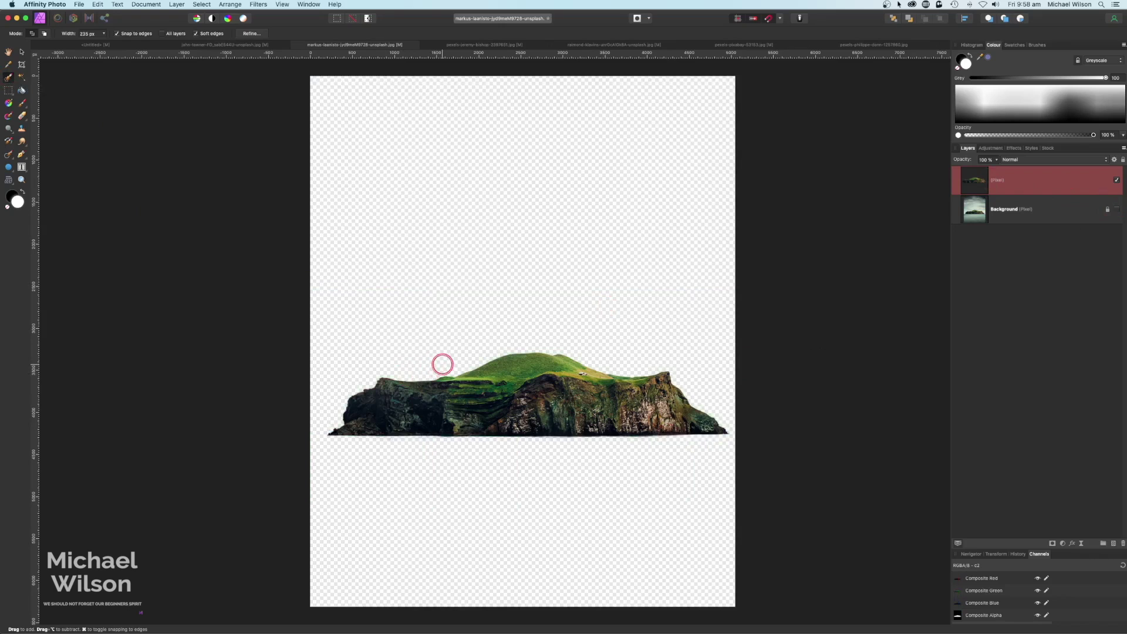
Step: Paste the cut-out island as a new layer above the Ocean layer in the untitled composite document
click(88, 46)
click(983, 181)
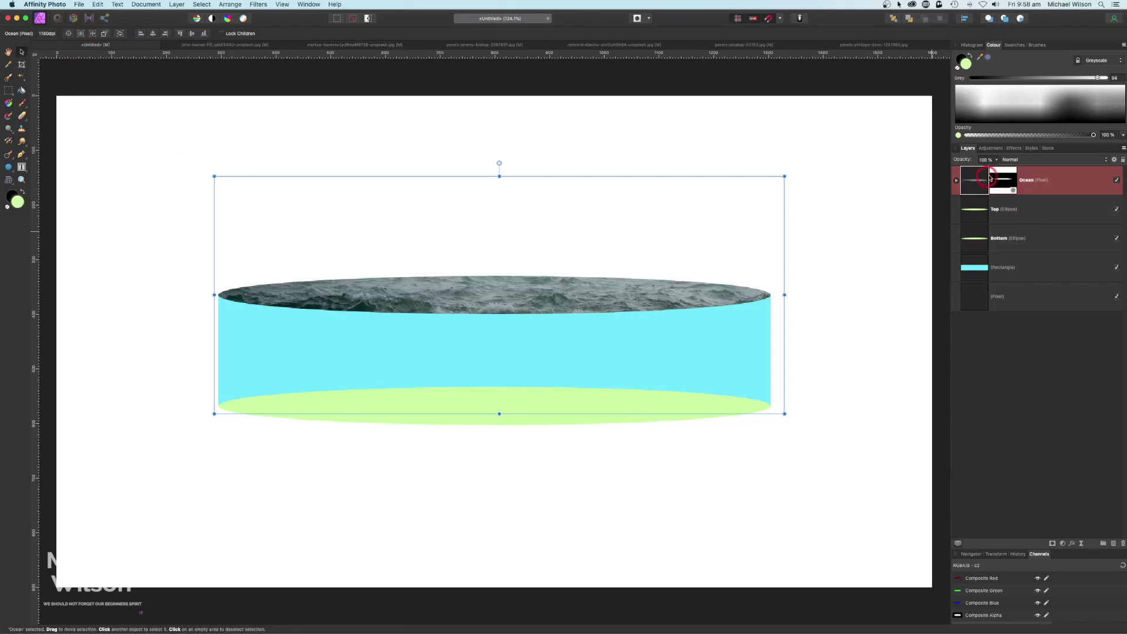
key(super+v)
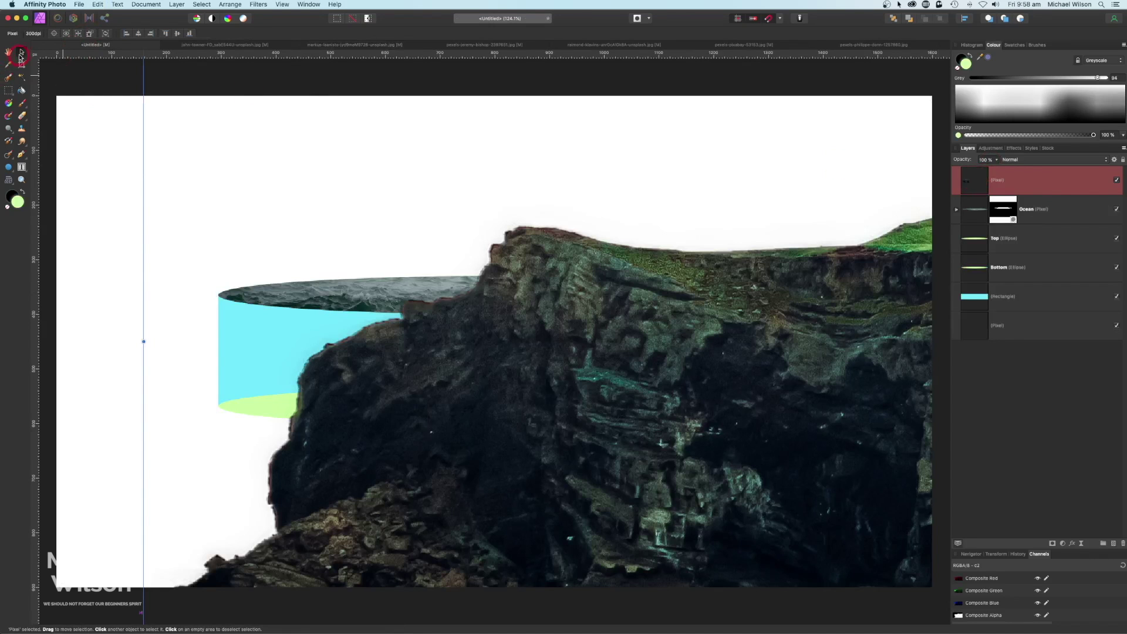
Step: Scale the pasted island down to less than the cylinder's width and place it just above the ocean ellipse
double_click(982, 183)
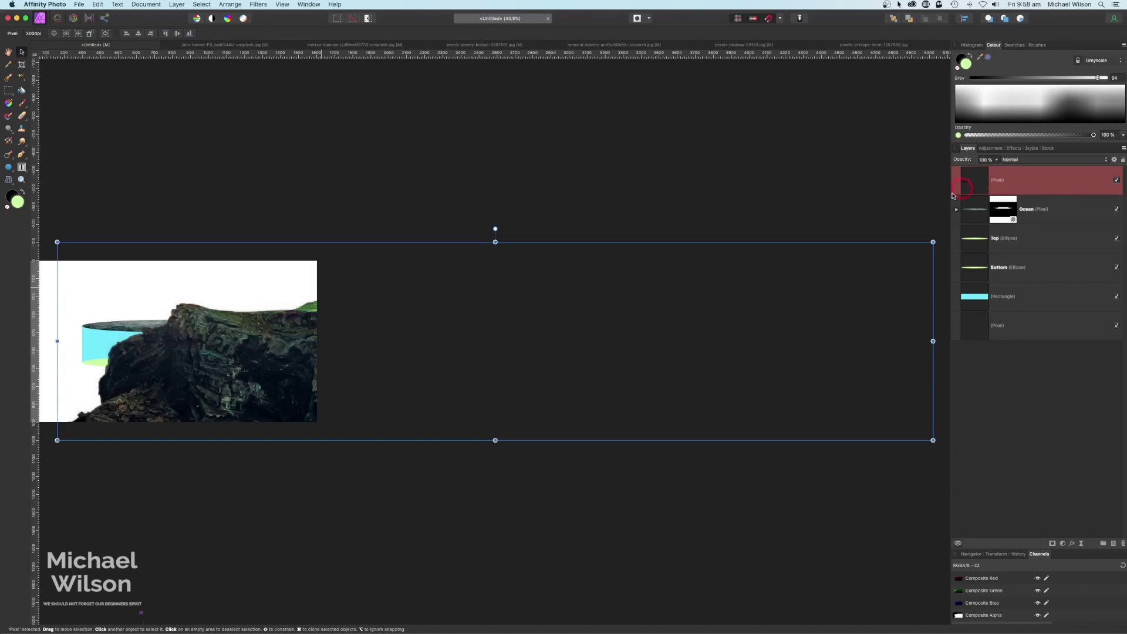
drag(934, 441, 222, 306)
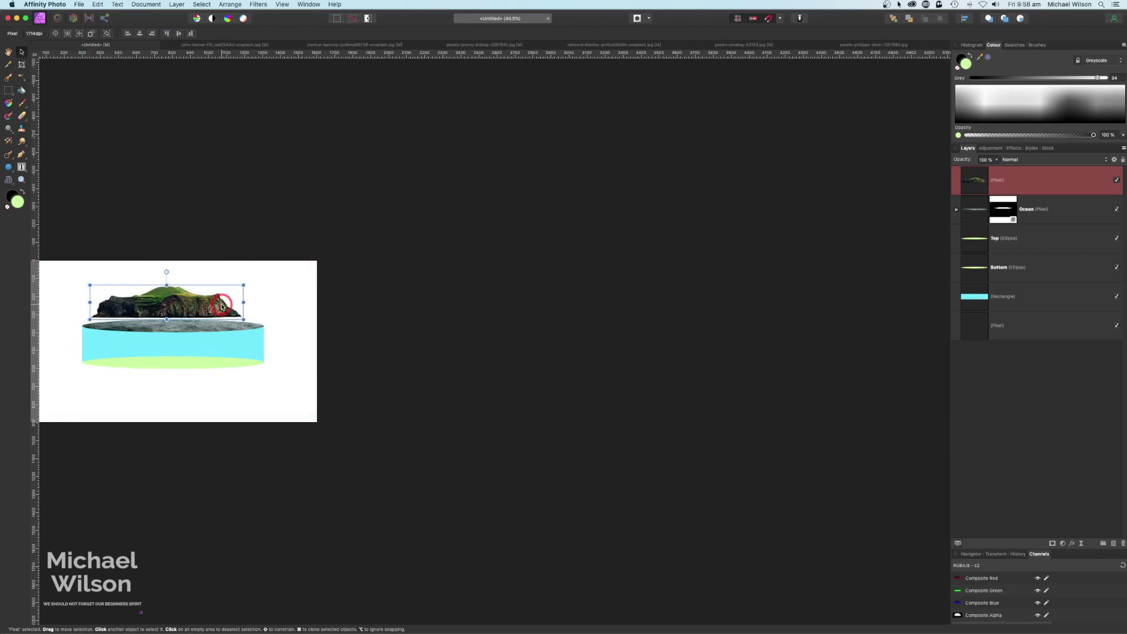
key(super+0)
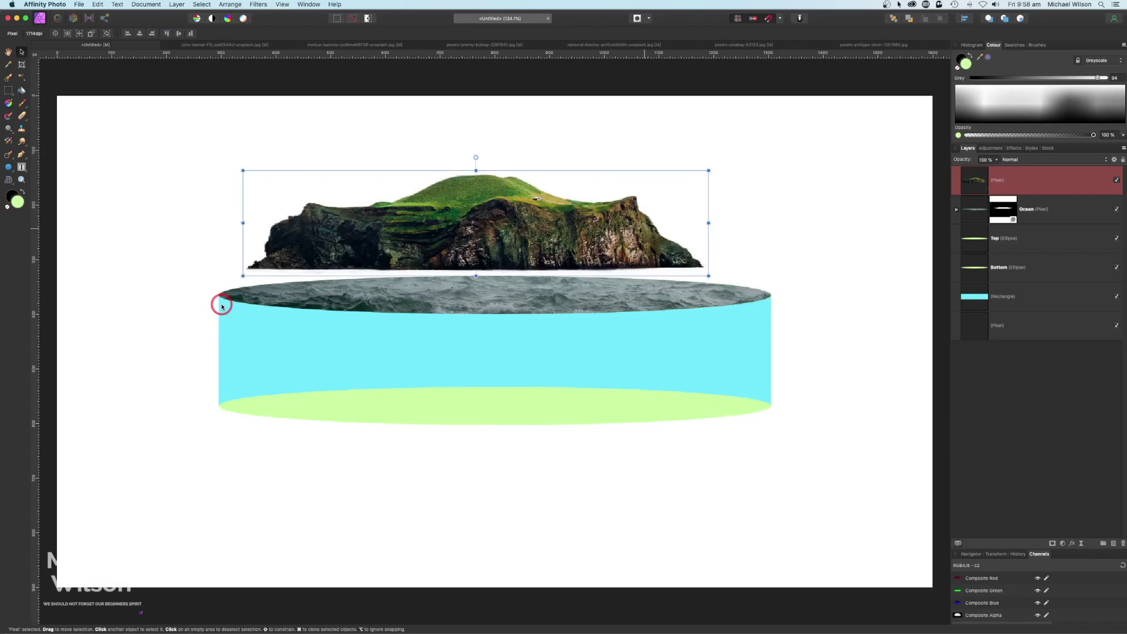
Step: Rename the pasted island layer Island
double_click(1000, 182)
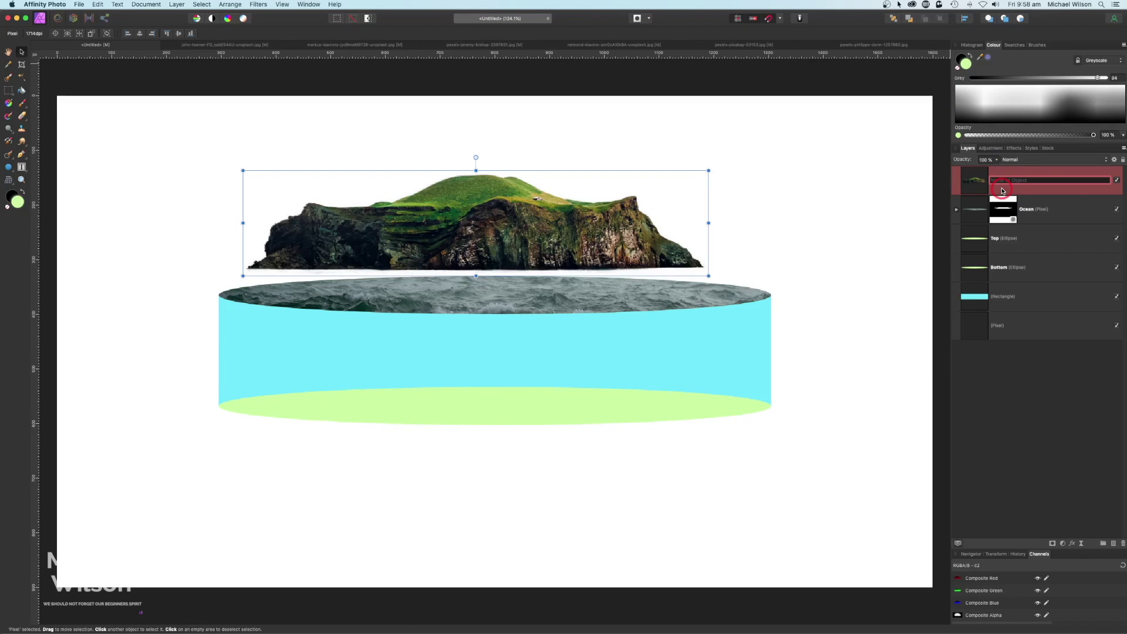
text(Island)
key(Return)
Step: Lower the island onto the ocean surface and stretch it horizontally to nearly the full width of the upper ellipse
drag(657, 191, 652, 224)
drag(721, 246, 762, 246)
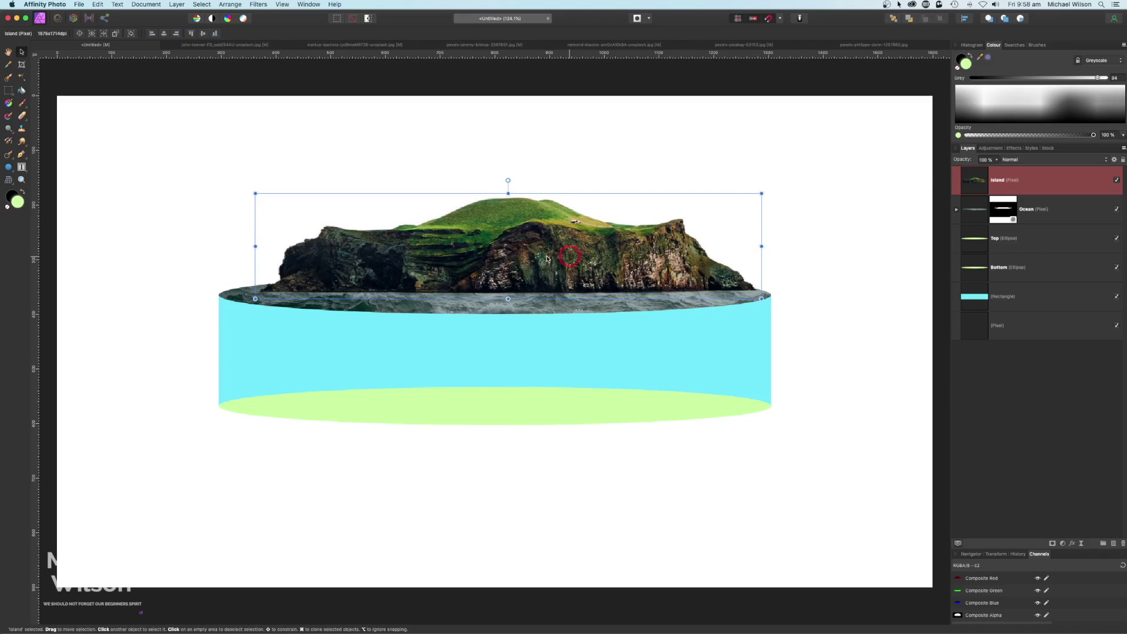
drag(255, 246, 226, 247)
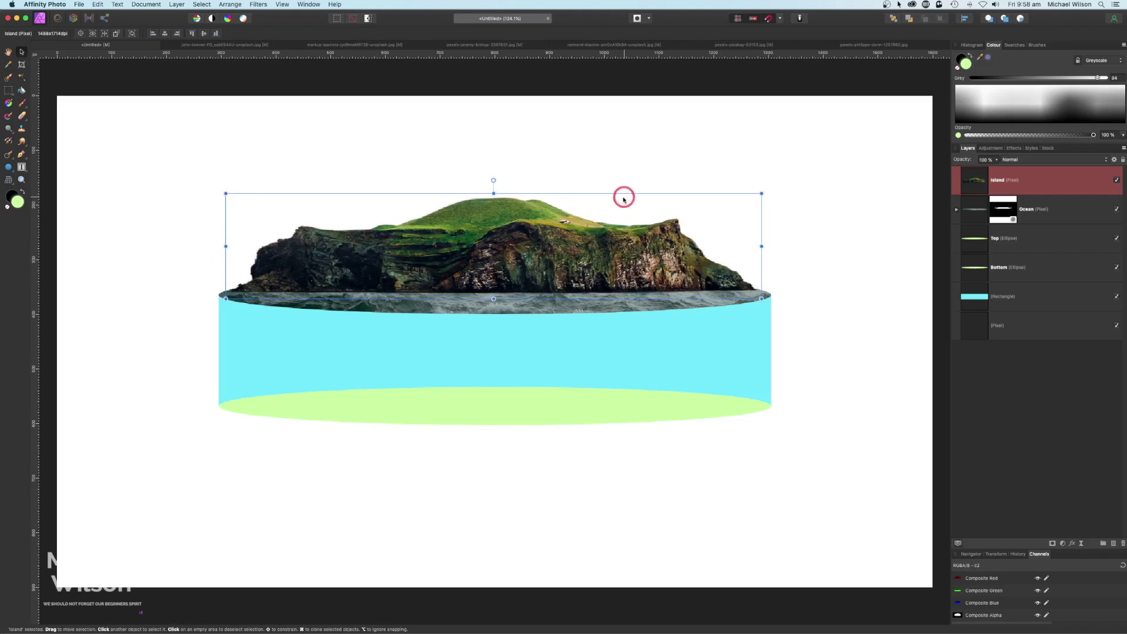
mouse_move(606, 227)
mouse_down()
mouse_move(607, 217)
mouse_move(607, 227)
mouse_up()
drag(226, 245, 224, 246)
drag(763, 247, 763, 246)
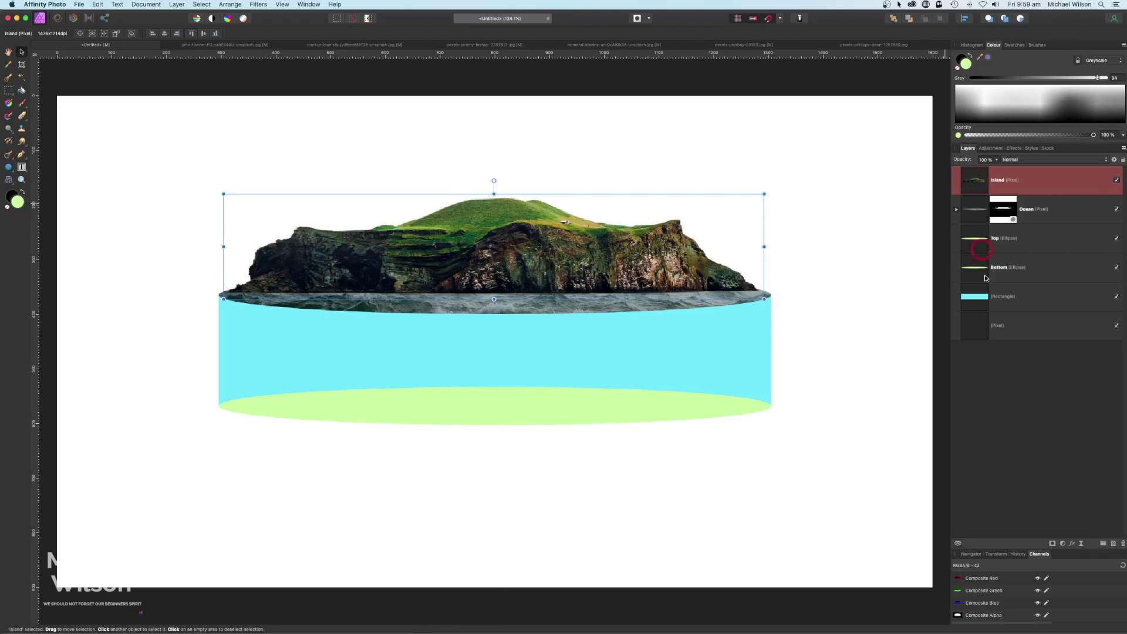
Step: Add a mask to the Island layer and choose the soft 32 px Basic brush for painting on it
click(1053, 544)
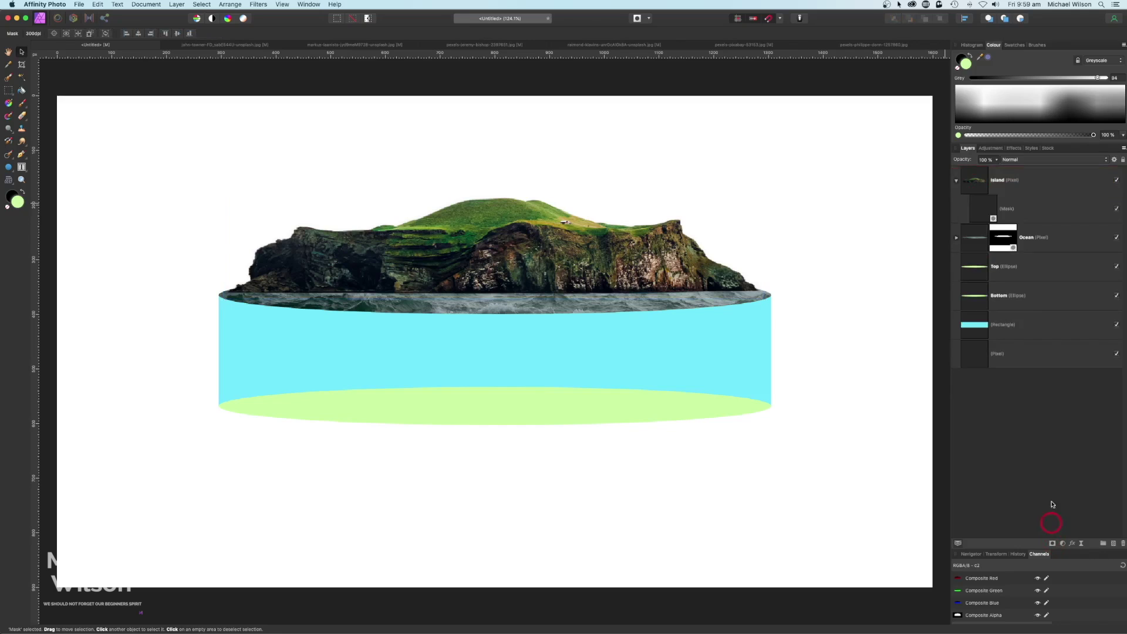
click(987, 214)
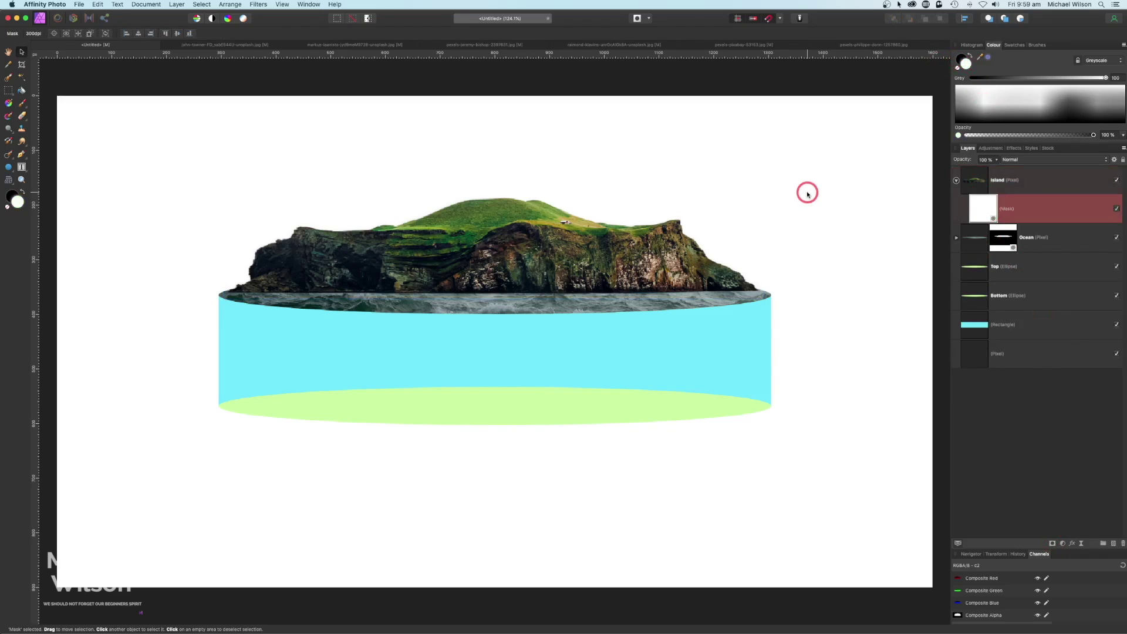
click(23, 104)
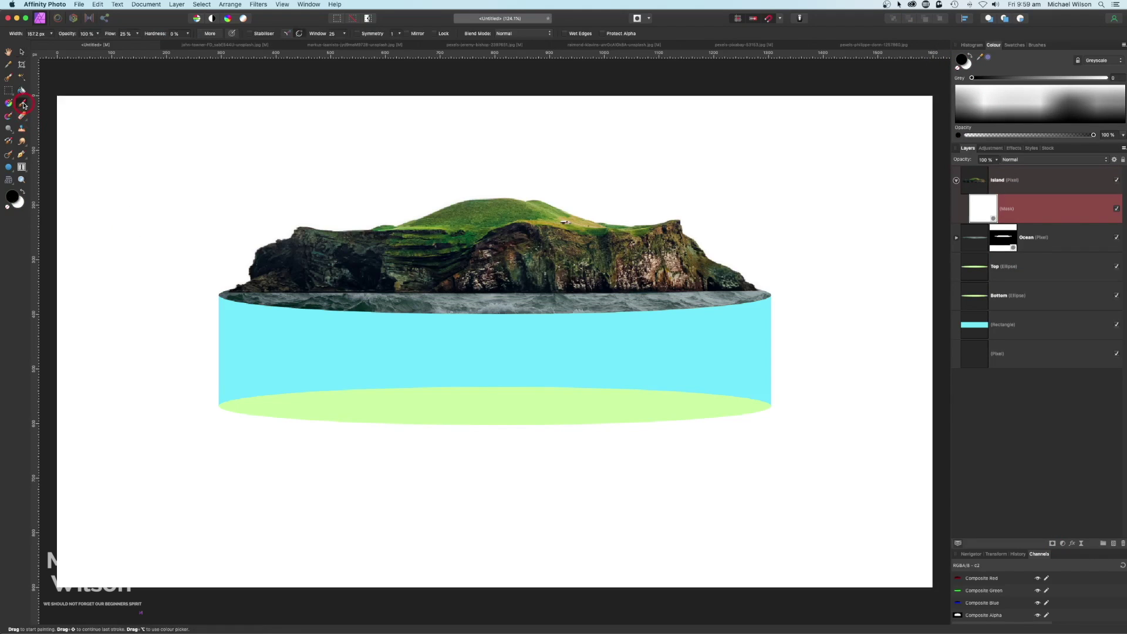
click(1038, 46)
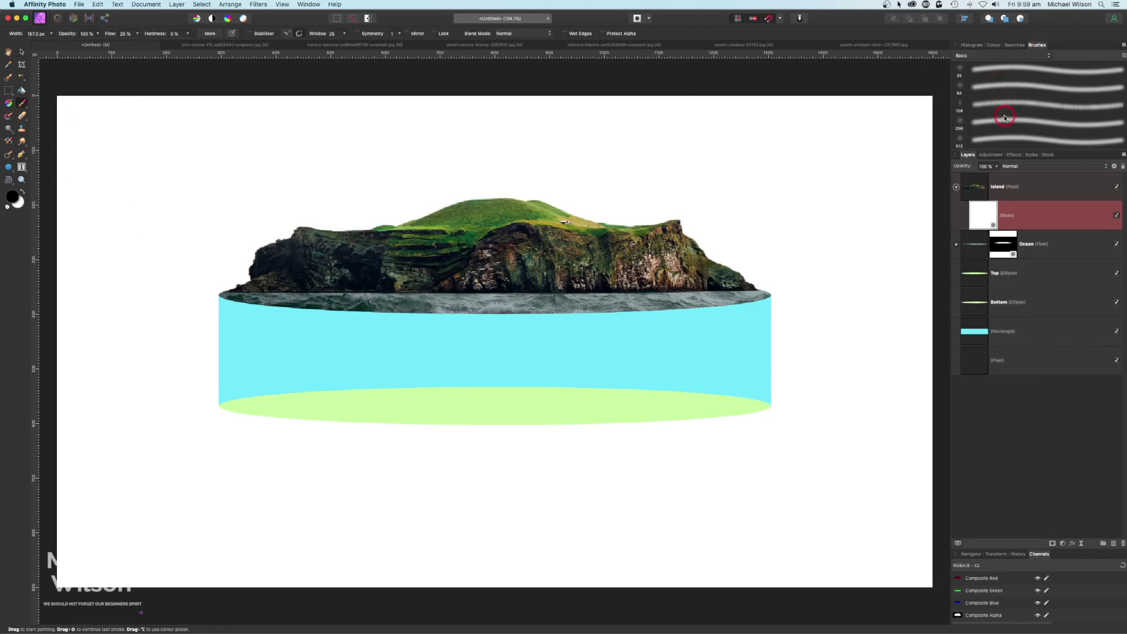
click(1002, 71)
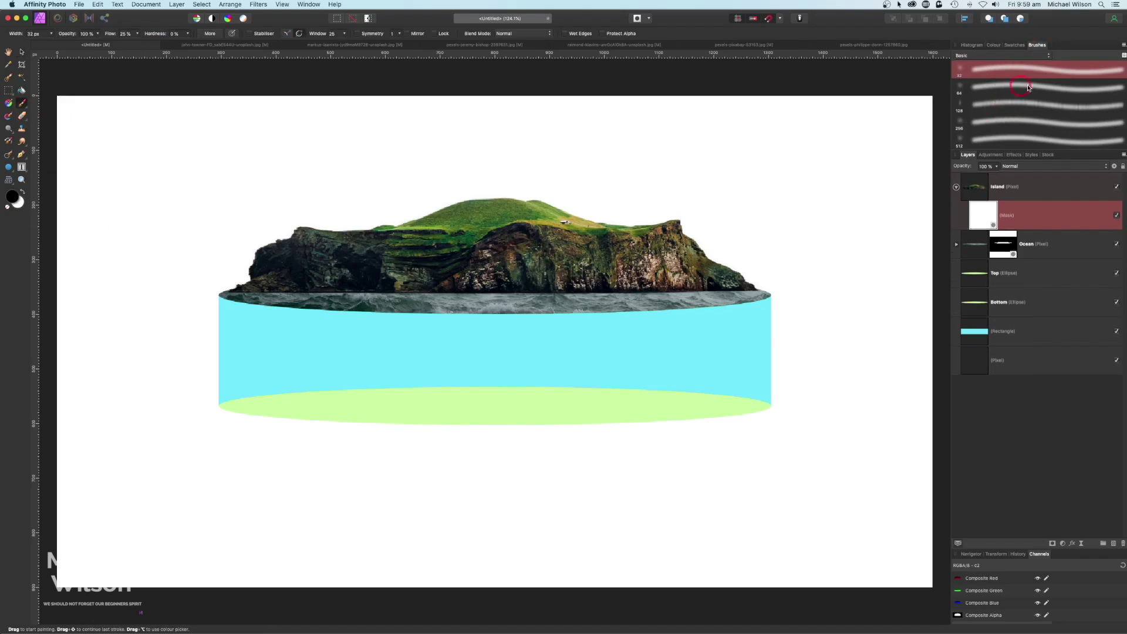
click(995, 46)
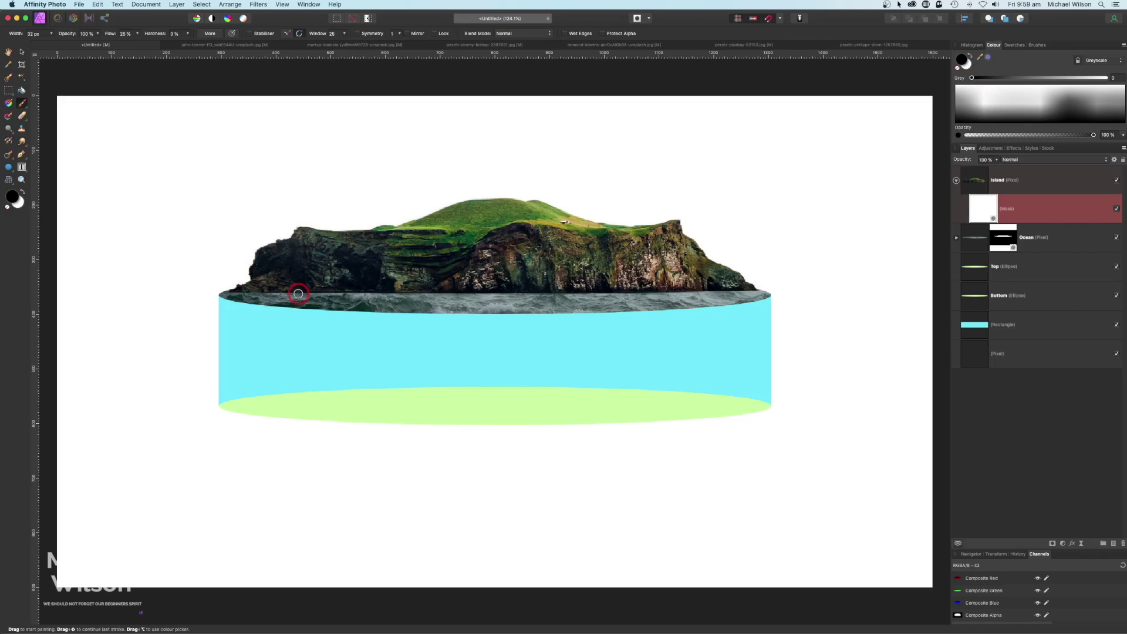
Step: Paint black on the Island mask along the whole waterline to blend the cliff base into the ocean, and collapse the mask
key(super+equal)
key(super+equal)
drag(293, 291, 372, 352)
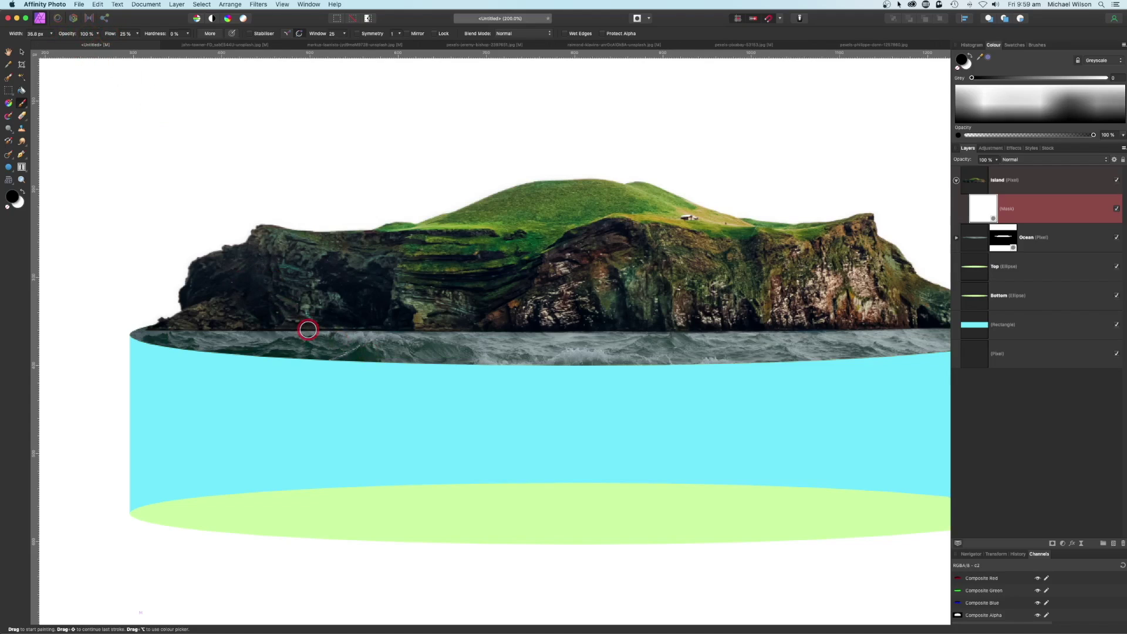
mouse_move(277, 335)
mouse_down()
mouse_move(150, 333)
mouse_move(489, 333)
mouse_move(479, 340)
mouse_move(672, 327)
mouse_move(742, 329)
mouse_up()
scroll(748, 336, right, 1)
scroll(743, 329, up, 1)
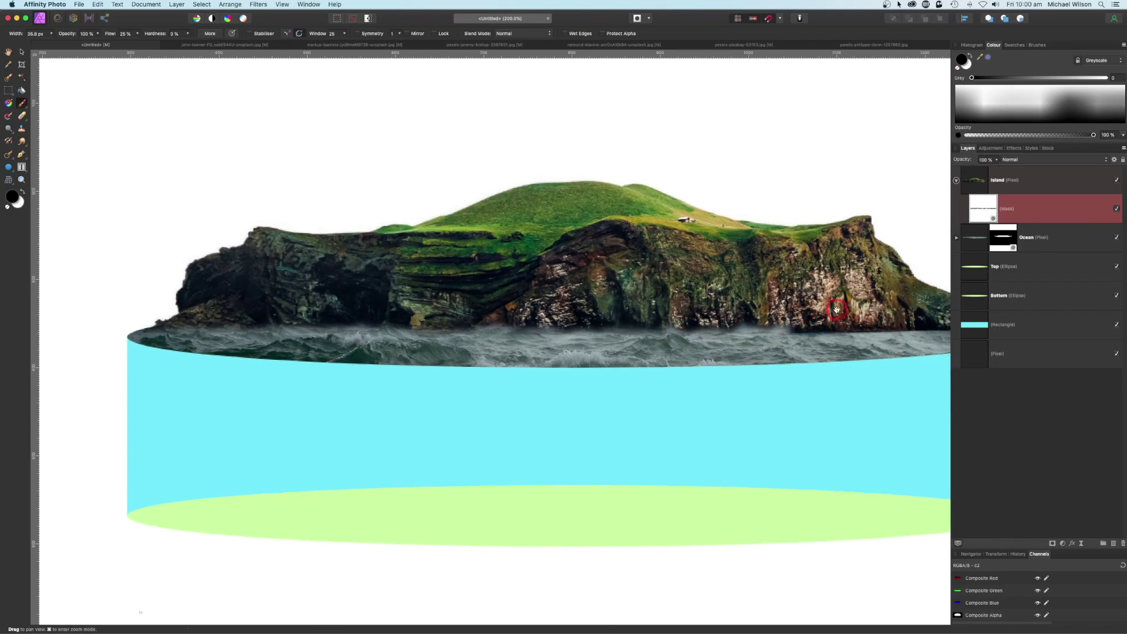
scroll(834, 314, right, 5)
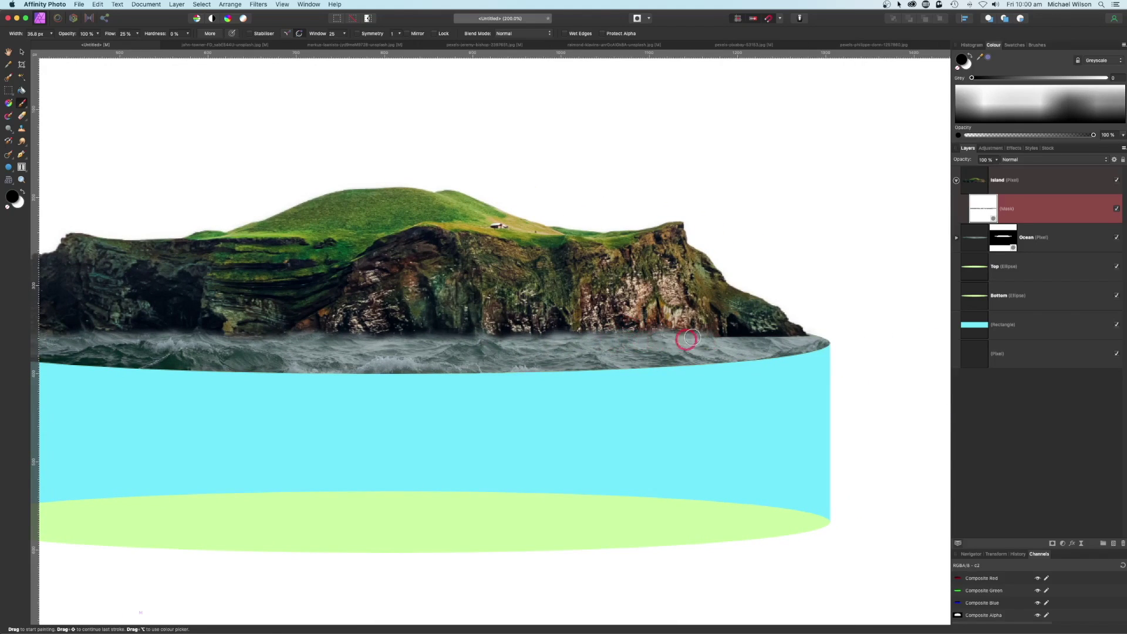
mouse_move(751, 340)
mouse_down()
mouse_move(808, 341)
mouse_move(759, 342)
mouse_up()
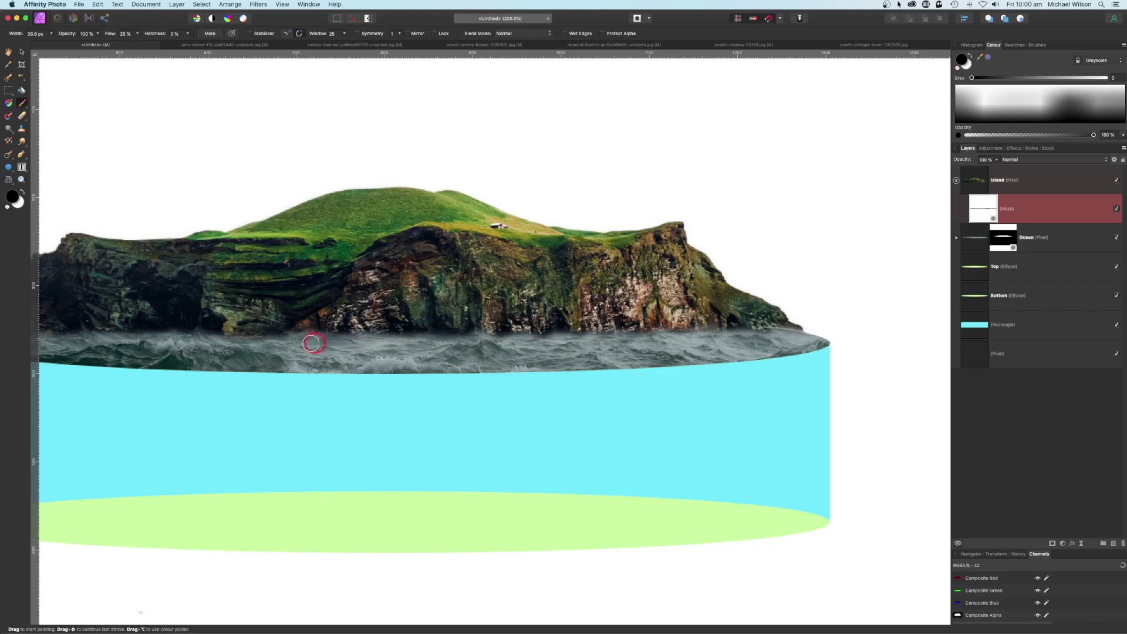
scroll(491, 353, left, 10)
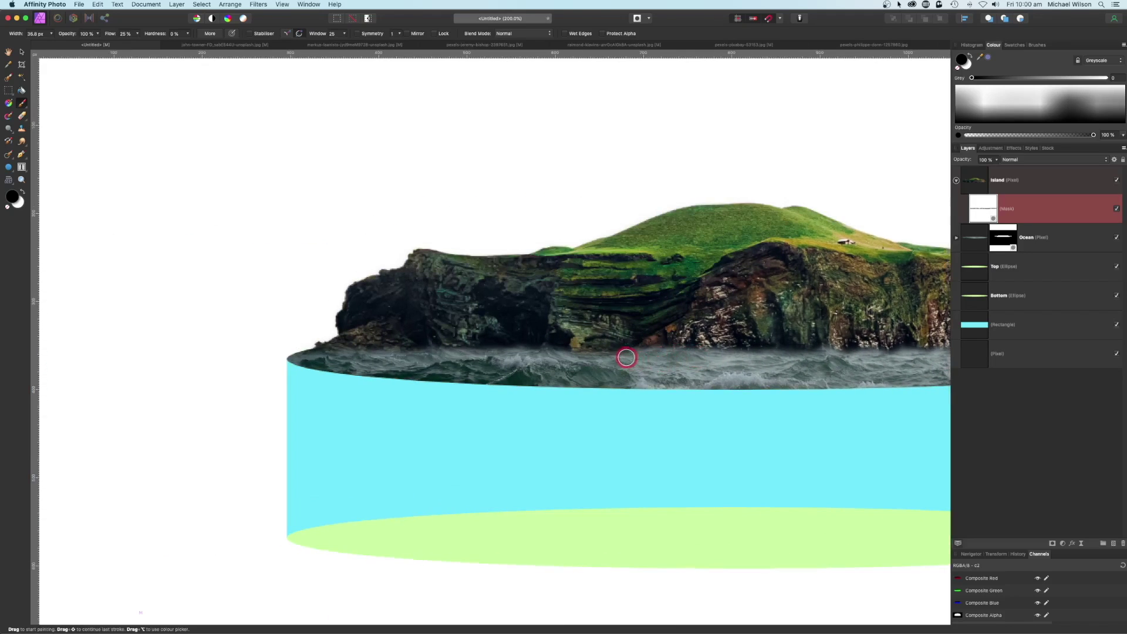
mouse_move(667, 360)
mouse_down()
mouse_move(579, 357)
mouse_move(539, 340)
mouse_move(424, 358)
mouse_move(321, 351)
mouse_up()
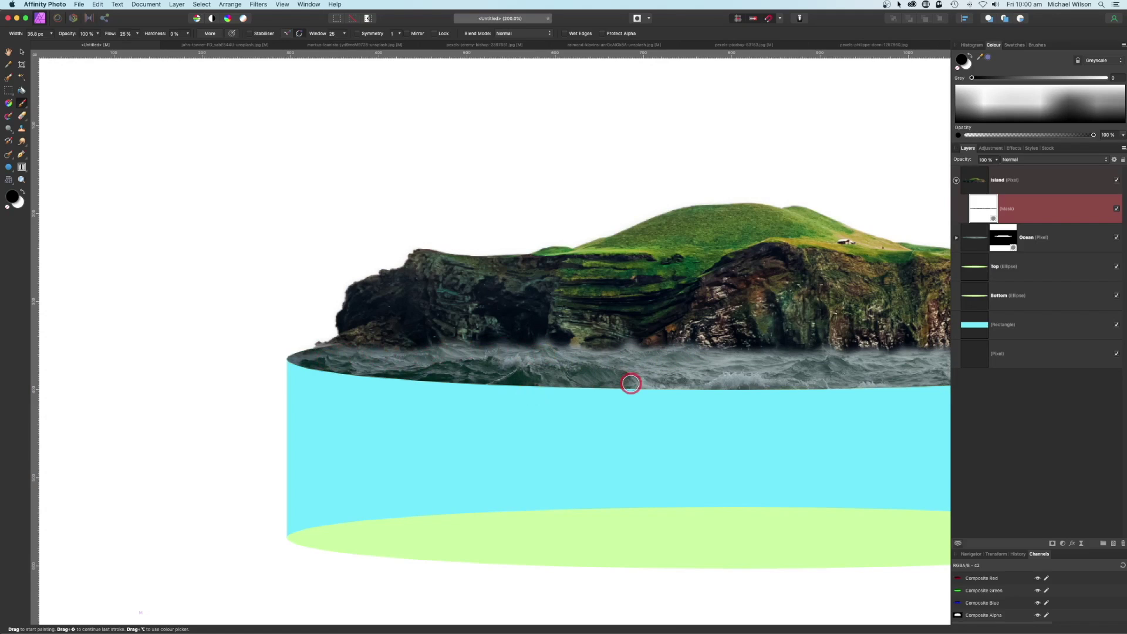
key(super+0)
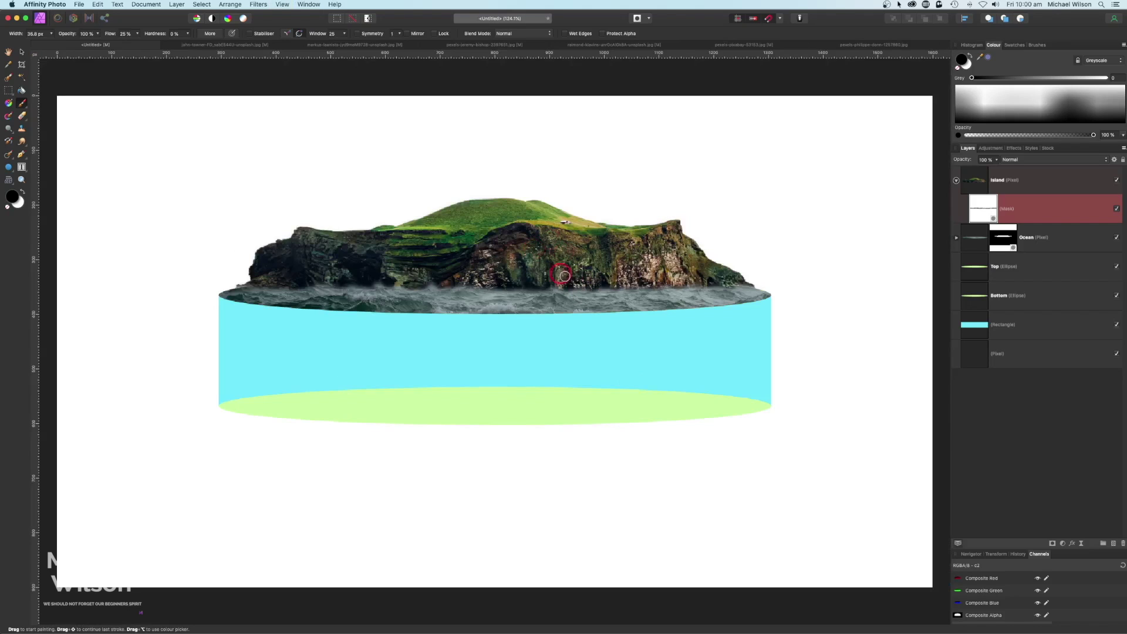
click(956, 180)
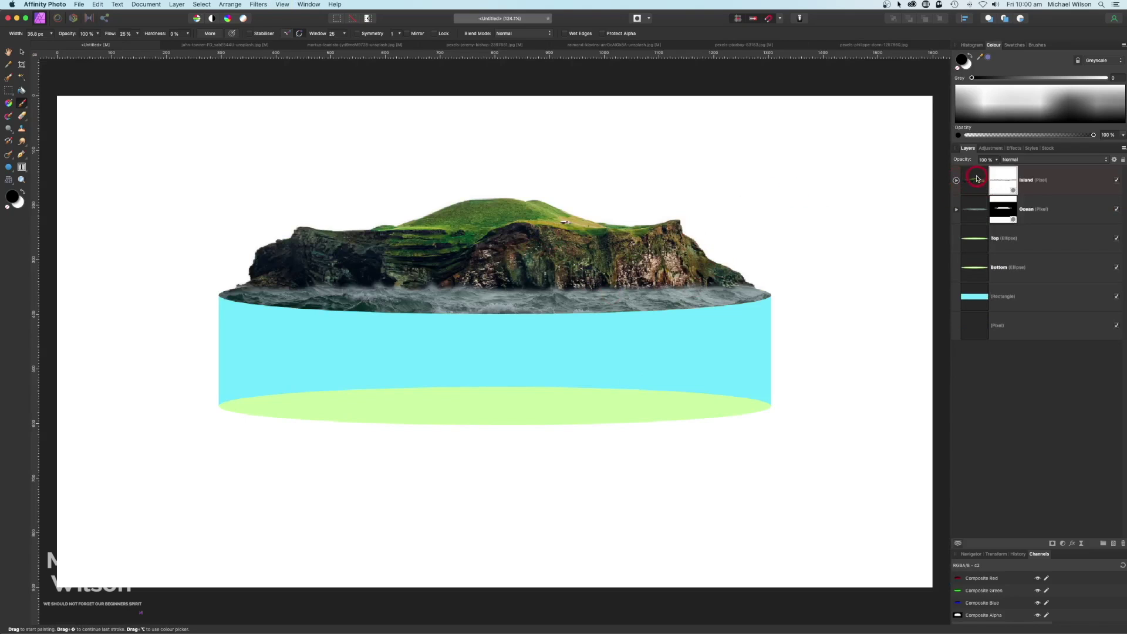
Step: Add a new pixel layer above the Island layer and choose the 320 px brush from the Textures brush category
click(973, 181)
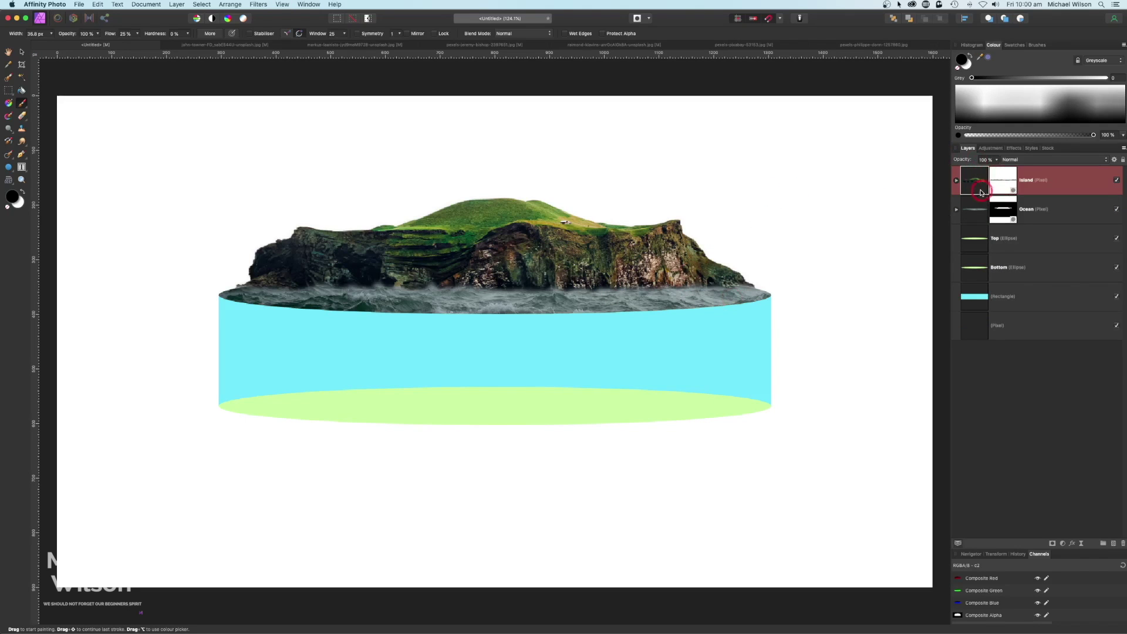
click(1116, 543)
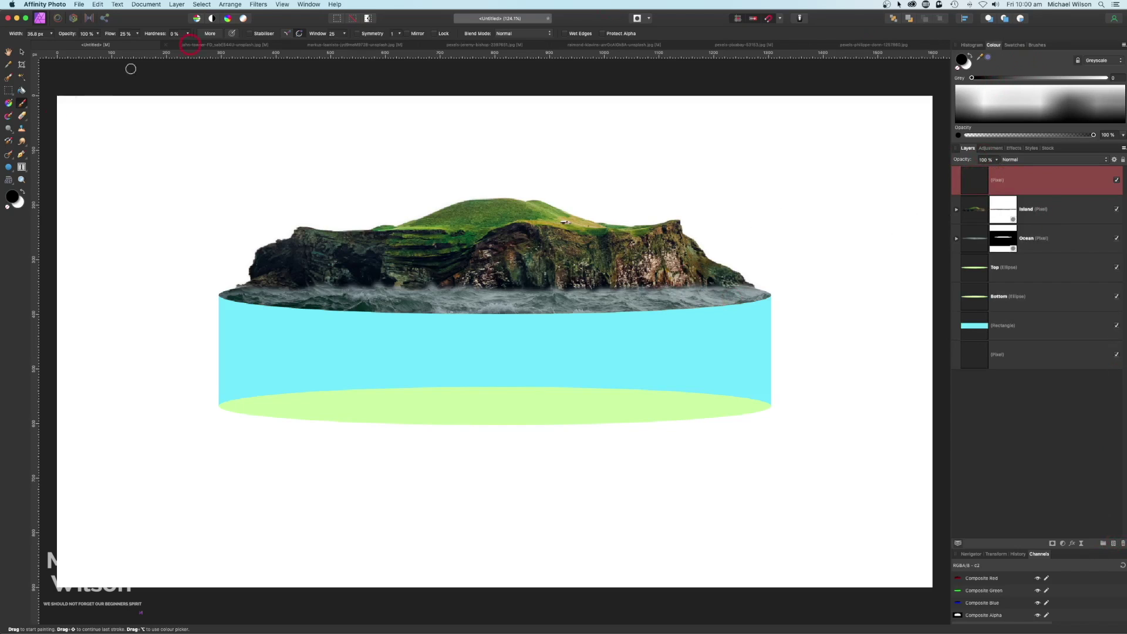
click(1038, 45)
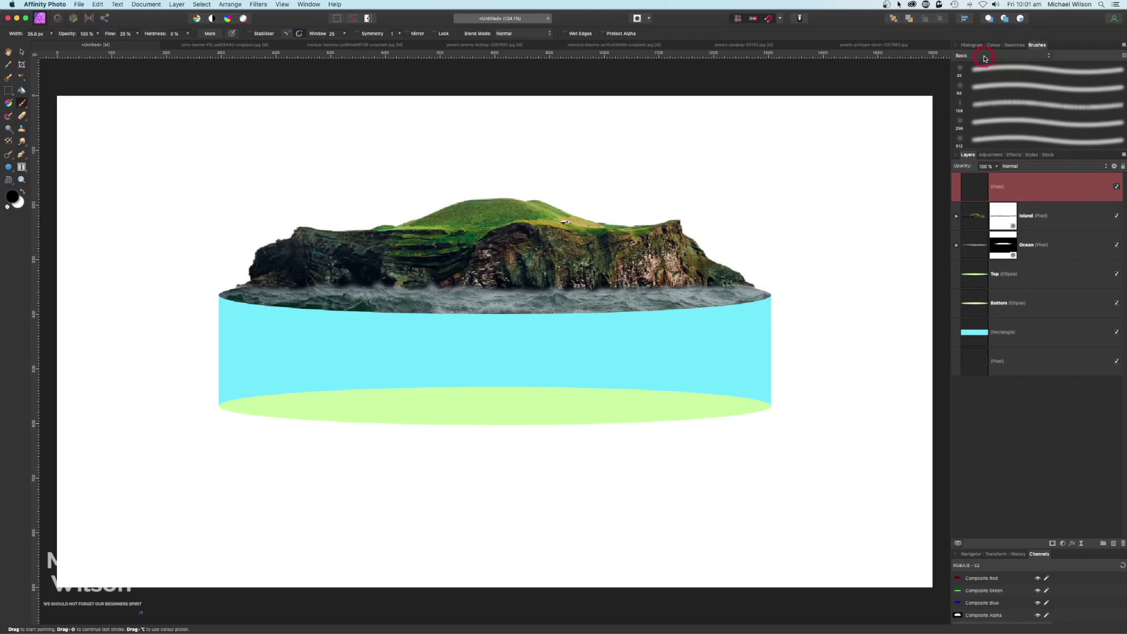
click(986, 56)
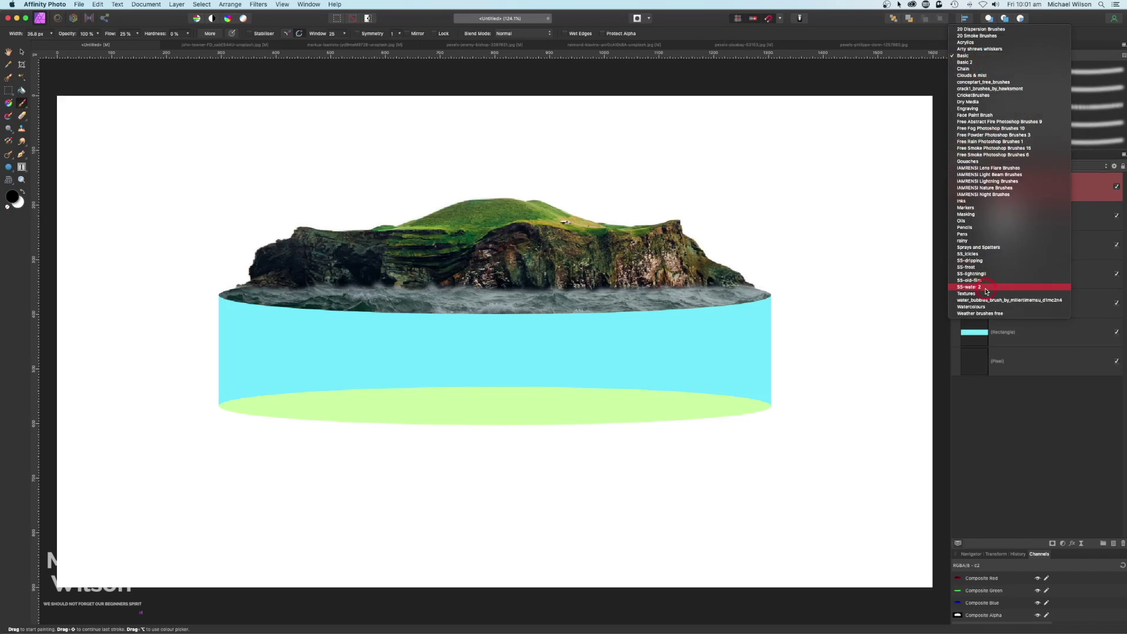
click(967, 294)
scroll(1020, 119, down, 5)
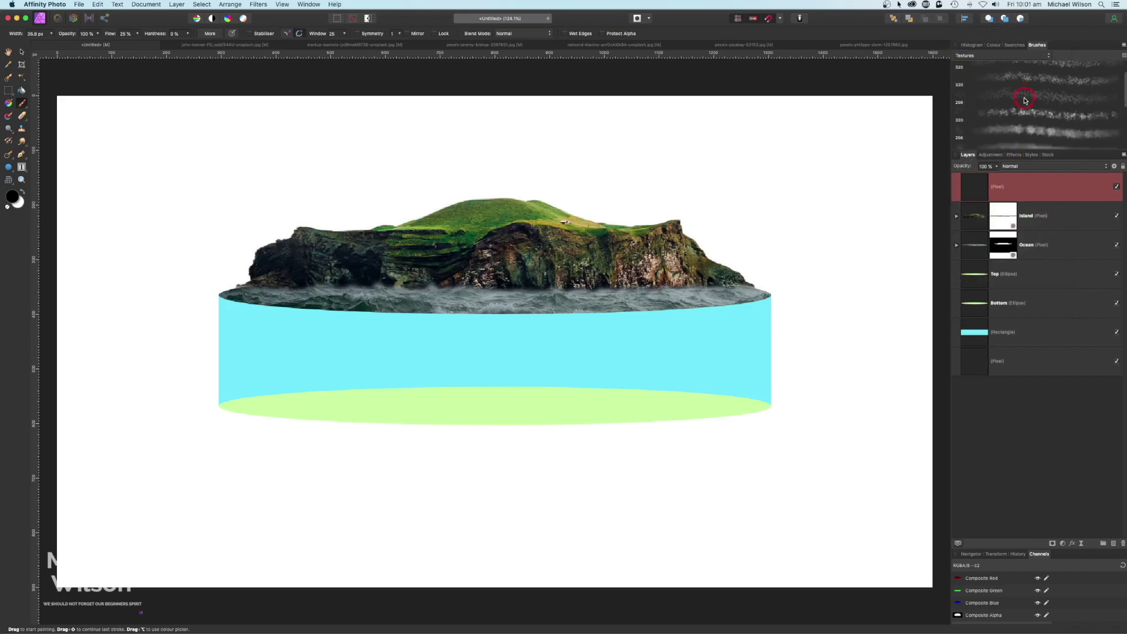
click(1019, 70)
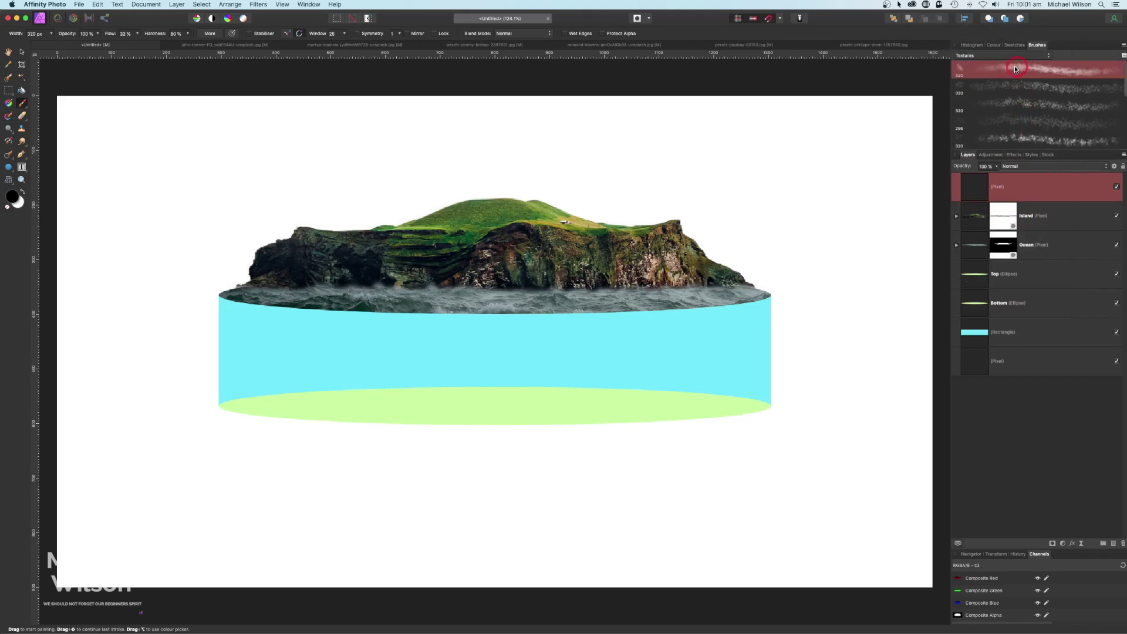
scroll(1014, 70, down, 1)
Step: Switch the painting colour to white and reduce the brush width to about 74 px
click(994, 45)
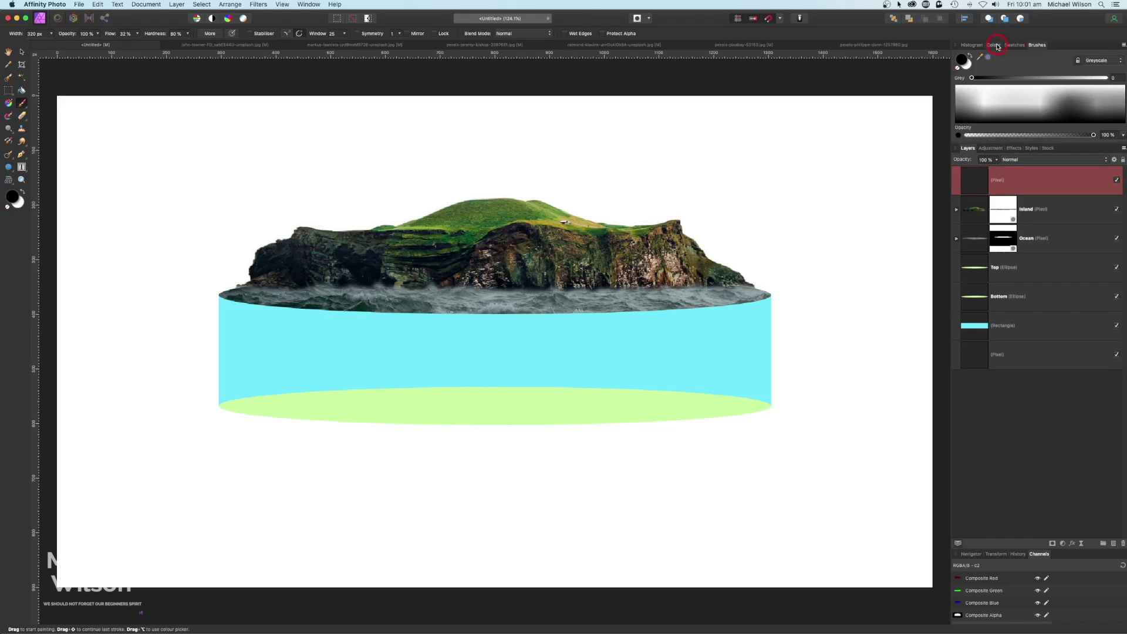
click(970, 57)
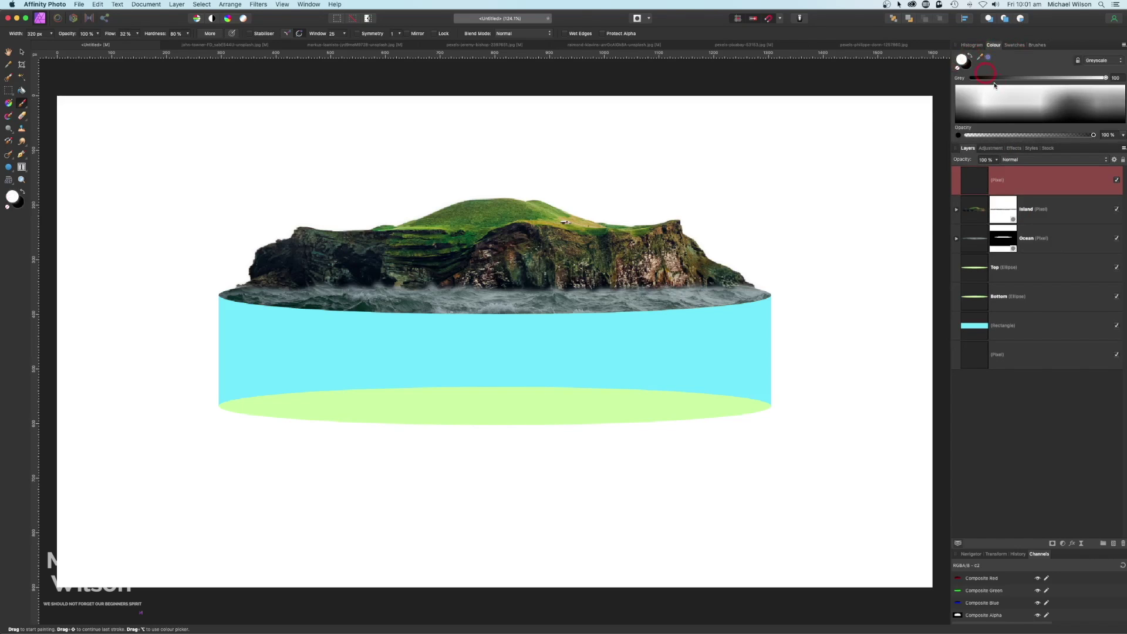
drag(523, 239, 468, 275)
key(bracketleft)
key(bracketleft)
key(bracketleft)
key(bracketleft)
key(bracketleft)
key(bracketleft)
key(bracketleft)
key(bracketleft)
key(bracketleft)
key(bracketleft)
key(bracketleft)
key(bracketleft)
key(bracketleft)
key(bracketleft)
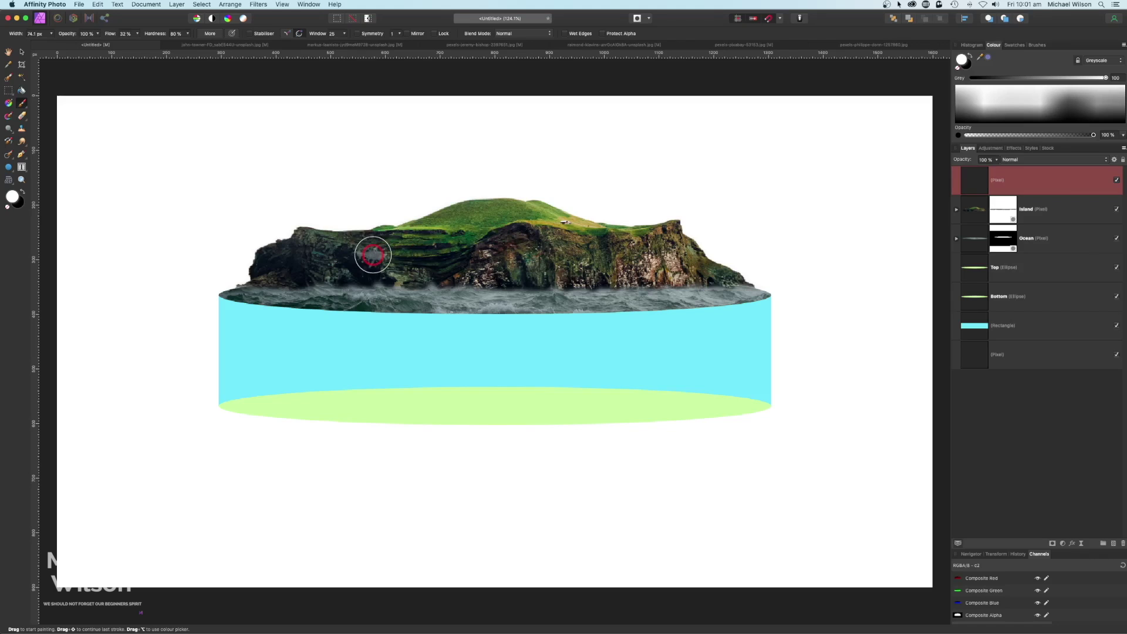
Step: Shrink the brush further to about 15 px, undo a test stroke at the waterline, and lower the flow to 21%
key(super+equal)
key(super+equal)
drag(330, 244, 499, 274)
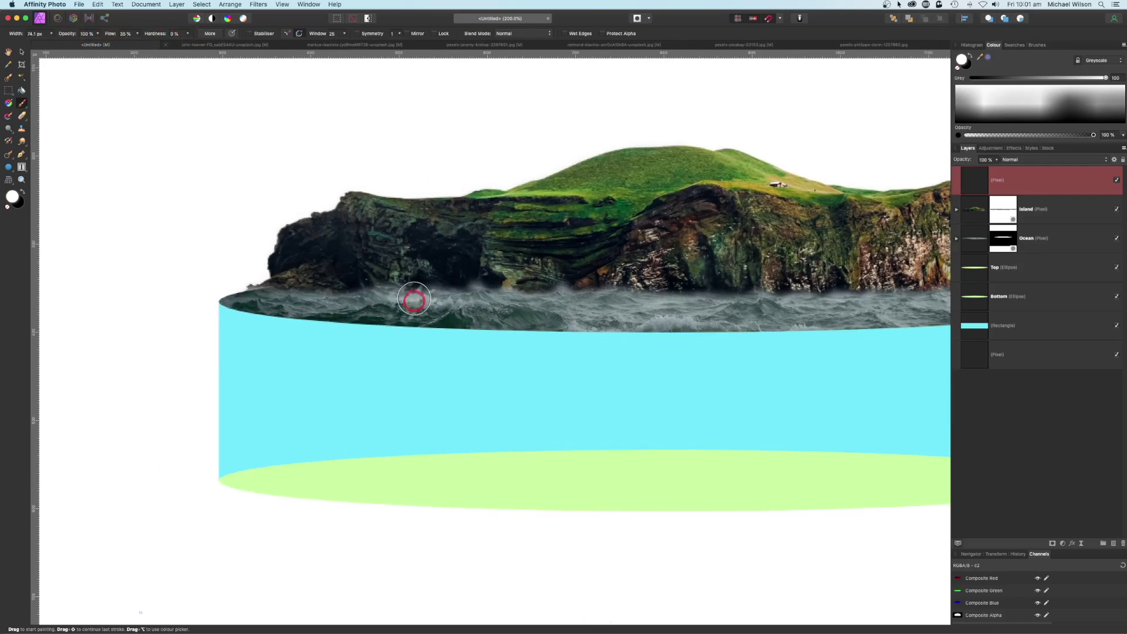
key(bracketleft)
key(bracketleft)
key(bracketleft)
key(bracketleft)
key(bracketleft)
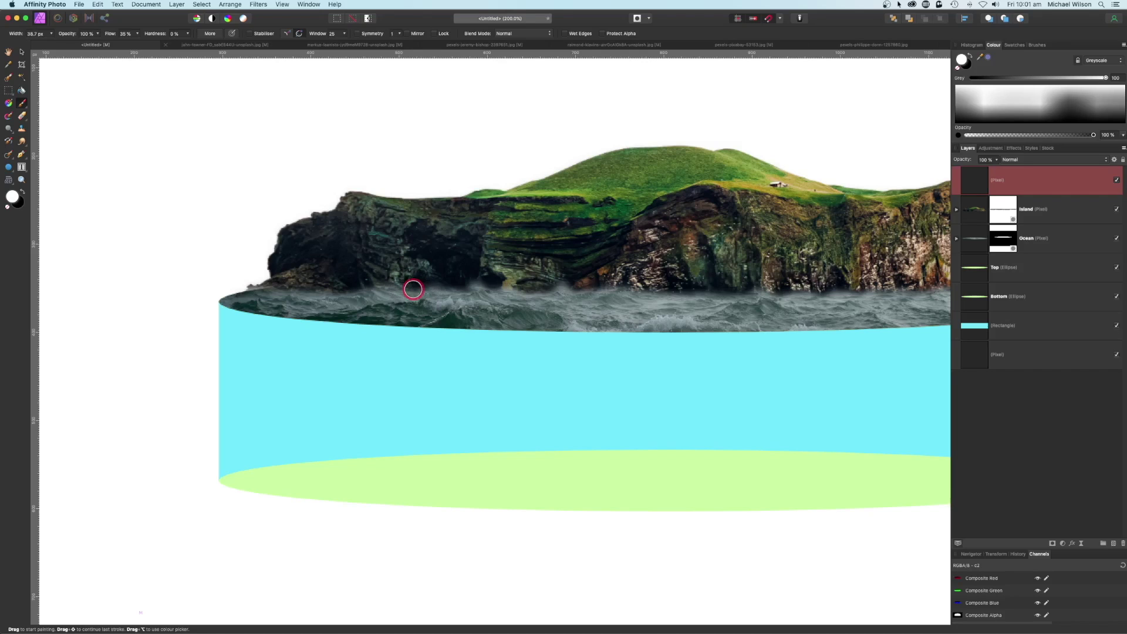
key(bracketleft)
key(bracketleft)
key(bracketleft)
drag(269, 289, 322, 292)
key(super+z)
drag(104, 34, 104, 34)
Step: Paint white foam along the island's whole waterline and around the outer rim of the ocean surface
drag(305, 292, 355, 292)
drag(364, 290, 409, 288)
drag(289, 290, 259, 284)
mouse_move(418, 290)
mouse_down()
mouse_move(495, 288)
mouse_move(487, 278)
mouse_move(507, 308)
mouse_move(516, 293)
mouse_move(739, 291)
mouse_move(594, 283)
mouse_move(717, 291)
mouse_move(539, 318)
mouse_move(584, 326)
mouse_move(566, 321)
mouse_move(907, 316)
mouse_move(884, 319)
mouse_up()
drag(884, 318, 876, 318)
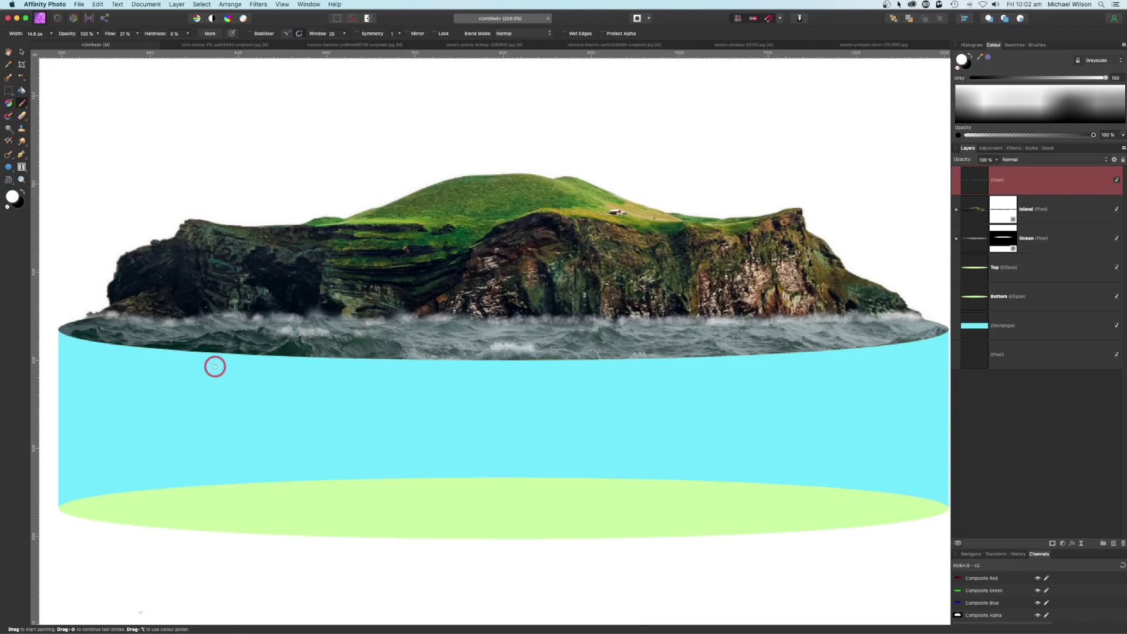
mouse_move(183, 351)
mouse_down()
mouse_move(78, 335)
mouse_move(151, 344)
mouse_up()
mouse_move(77, 338)
mouse_down()
mouse_move(72, 329)
mouse_move(185, 351)
mouse_move(417, 360)
mouse_move(738, 352)
mouse_move(914, 332)
mouse_move(908, 343)
mouse_move(385, 358)
mouse_move(70, 329)
mouse_move(570, 358)
mouse_move(913, 339)
mouse_up()
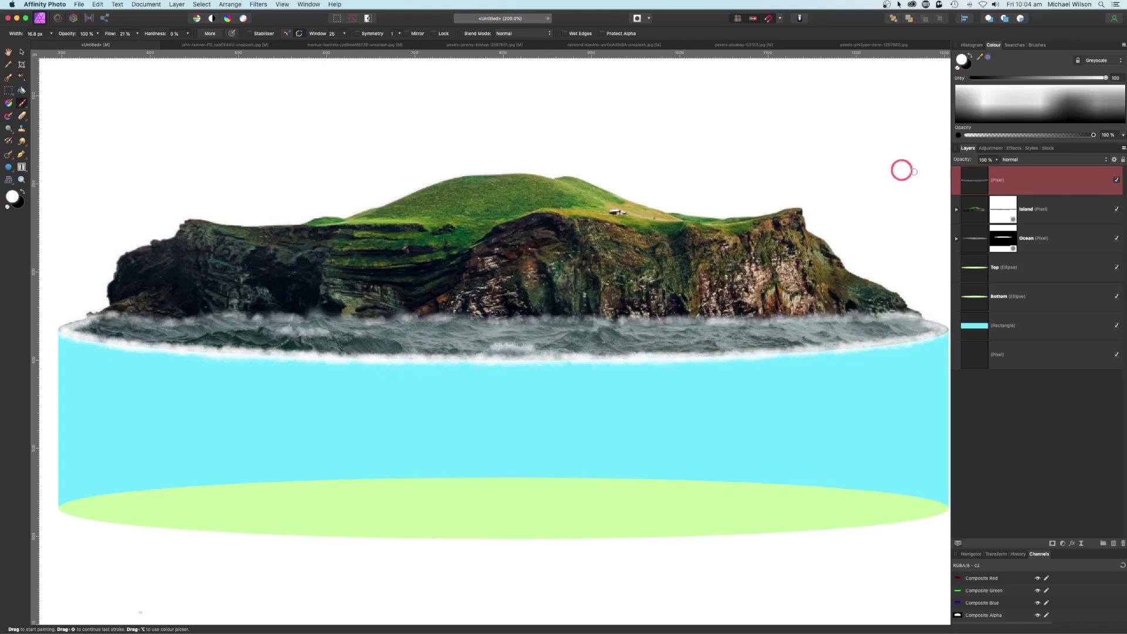
Step: Lower the foam layer's opacity to about 75% and rename the layer White Caps
click(996, 163)
drag(996, 170, 957, 172)
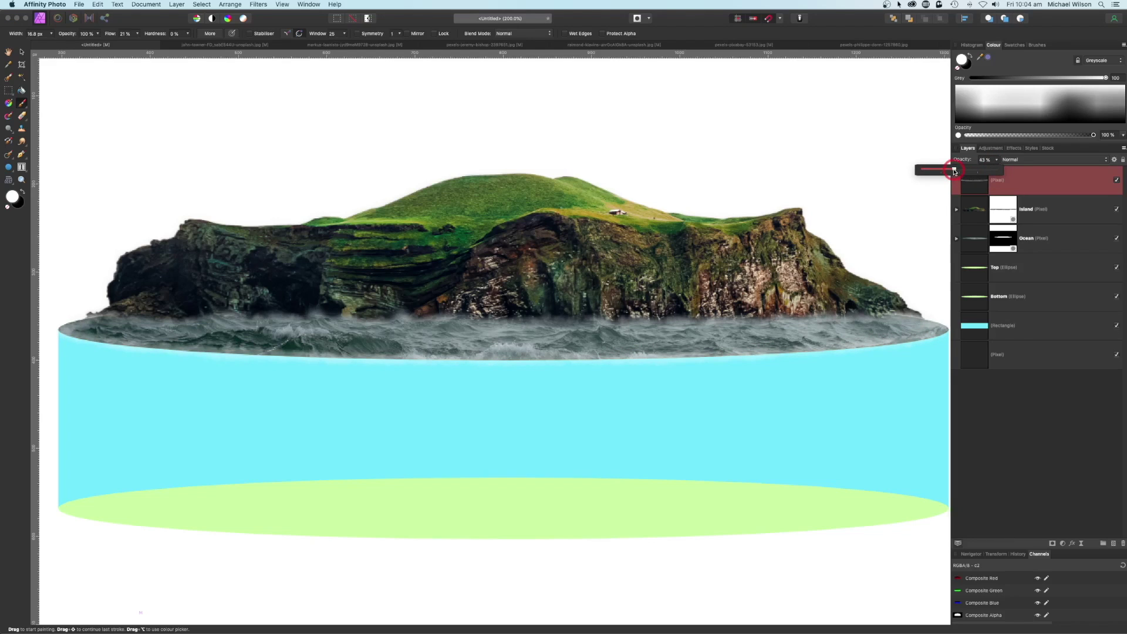
drag(955, 171, 976, 175)
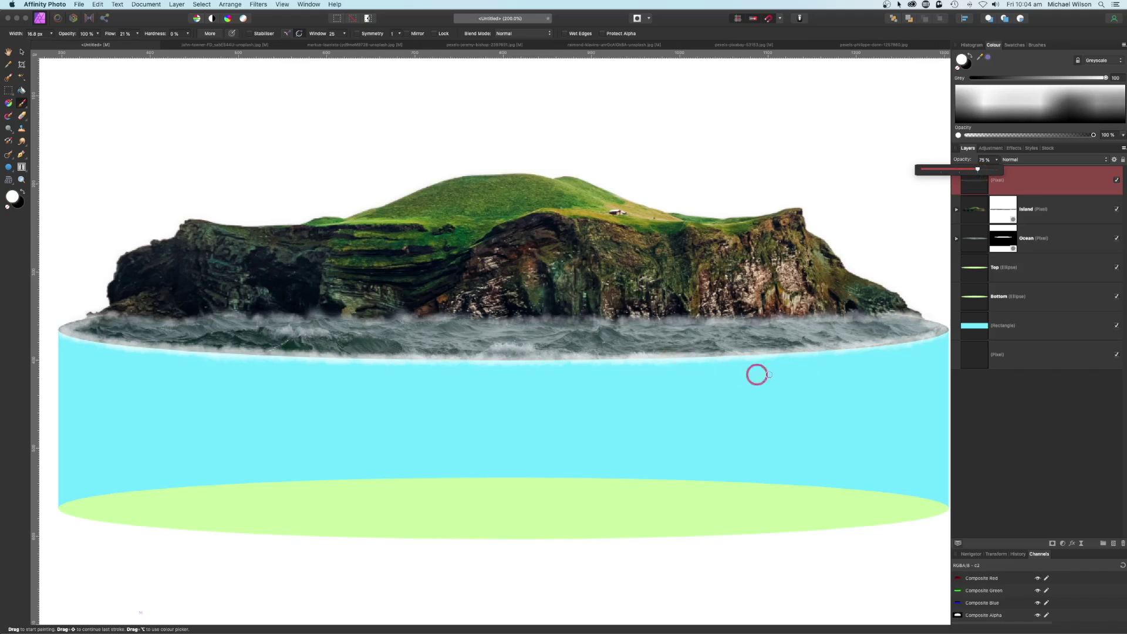
click(980, 191)
double_click(1000, 181)
text(White Caps)
key(Return)
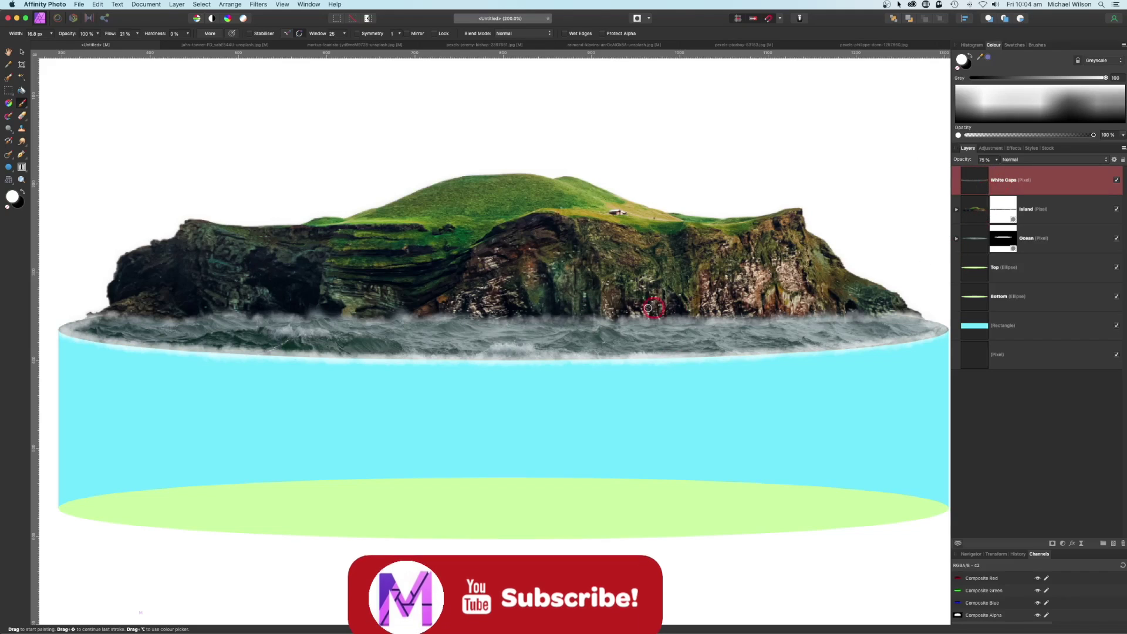
key(super+0)
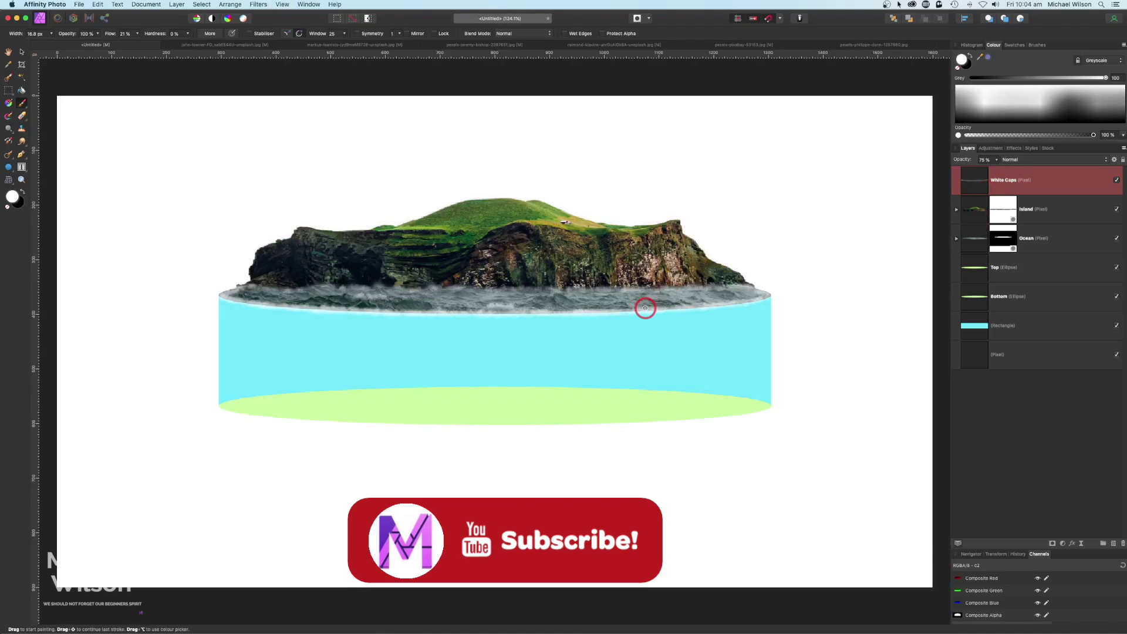
Step: Copy the seabed portion of the underwater reef photo and paste it above the Bottom ellipse layer in the composite
click(455, 45)
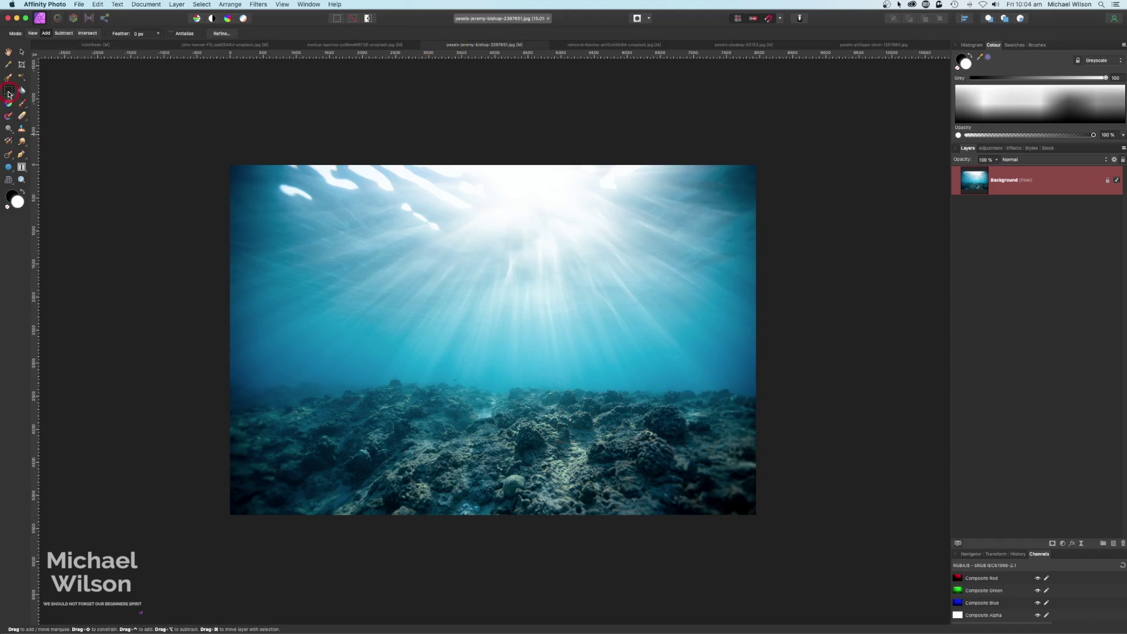
drag(231, 371, 788, 521)
click(133, 48)
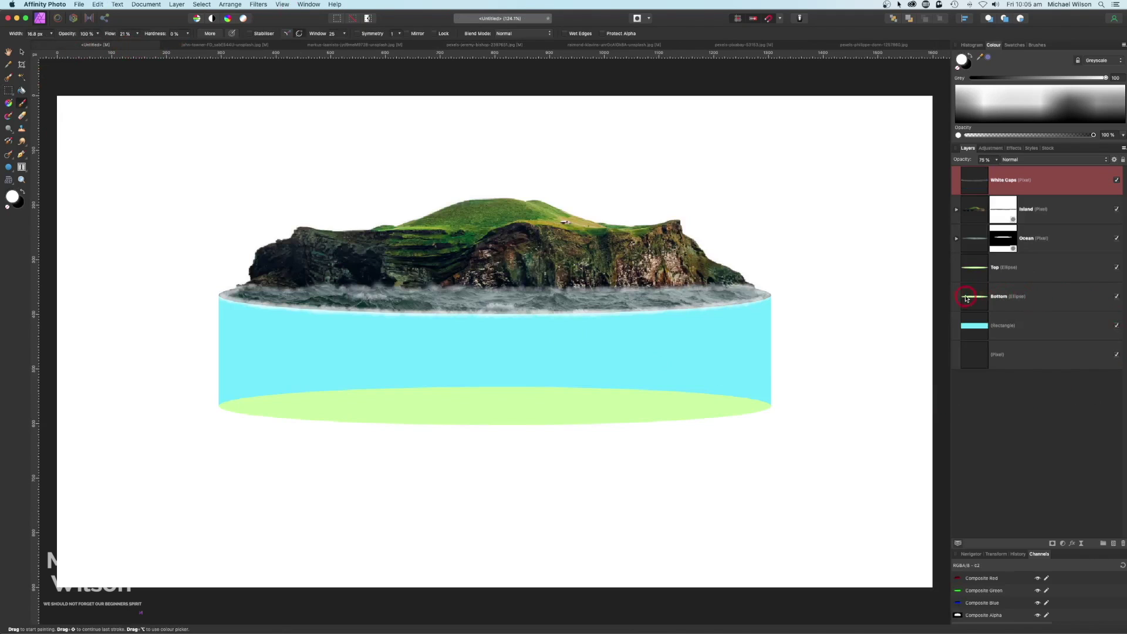
click(1010, 300)
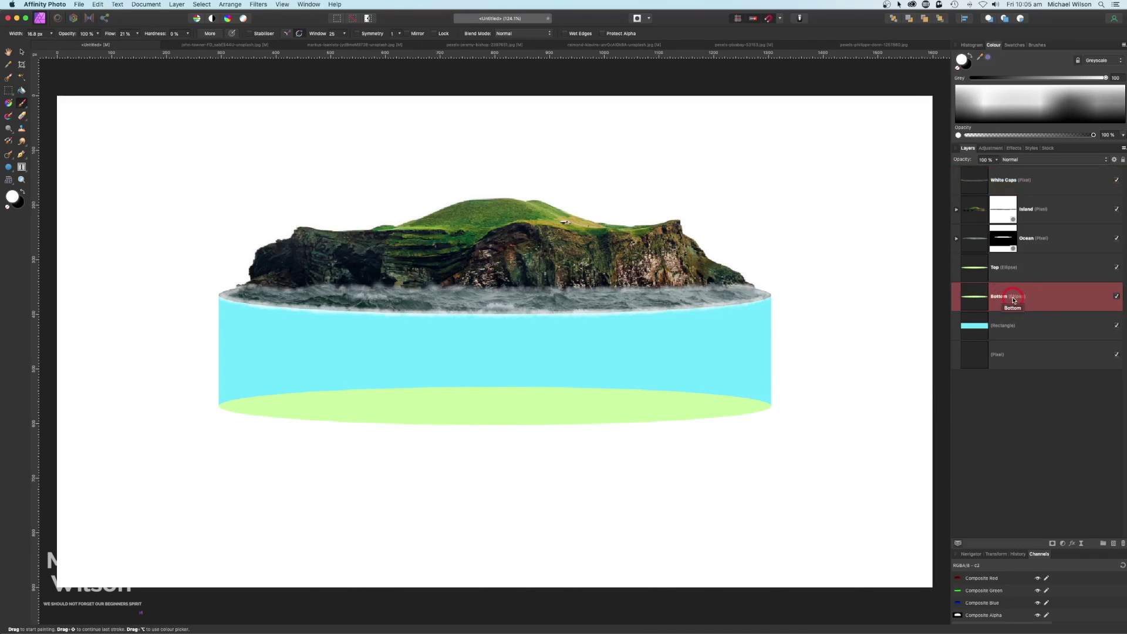
key(super+v)
Step: Scale down the pasted seabed image and place it over the lower part of the cylinder, slightly wider than the cylinder
click(20, 48)
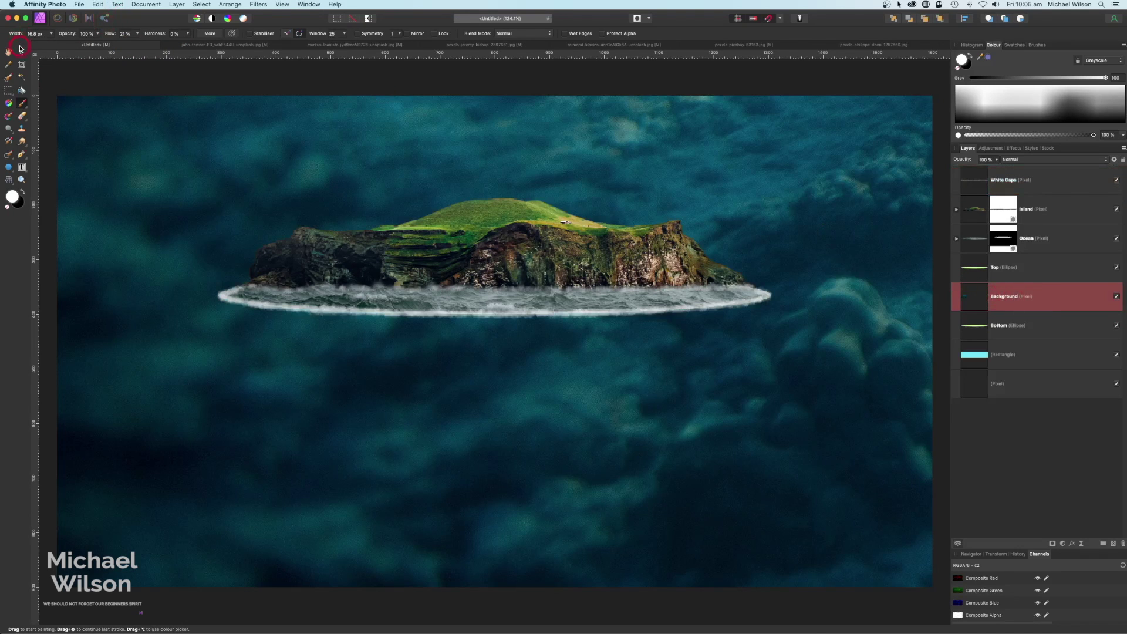
click(22, 51)
double_click(986, 297)
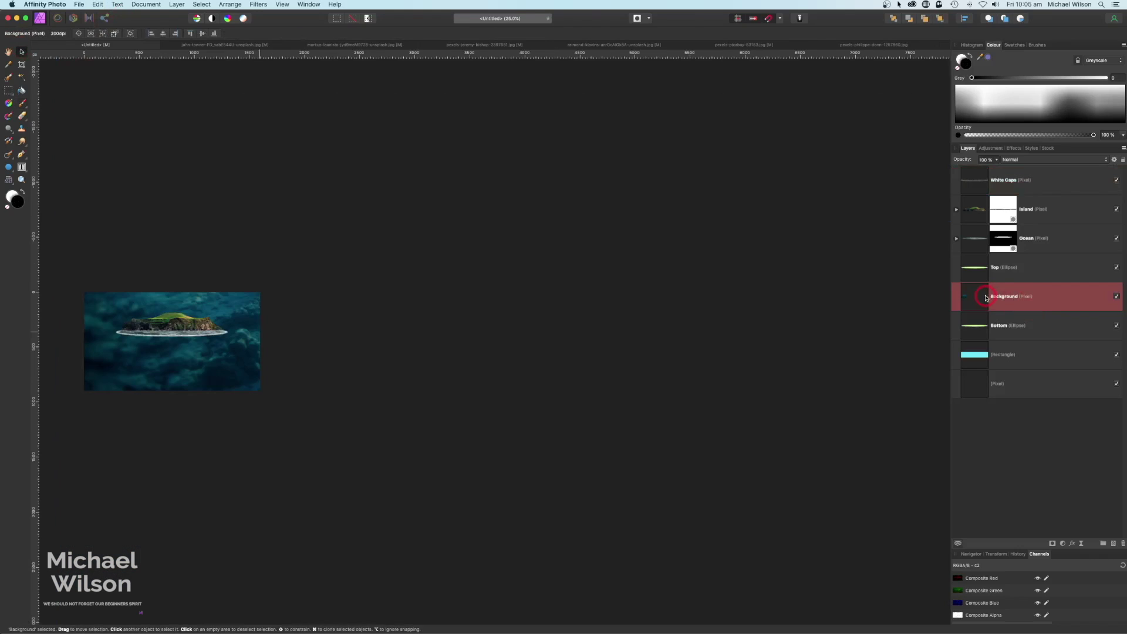
drag(85, 221, 148, 352)
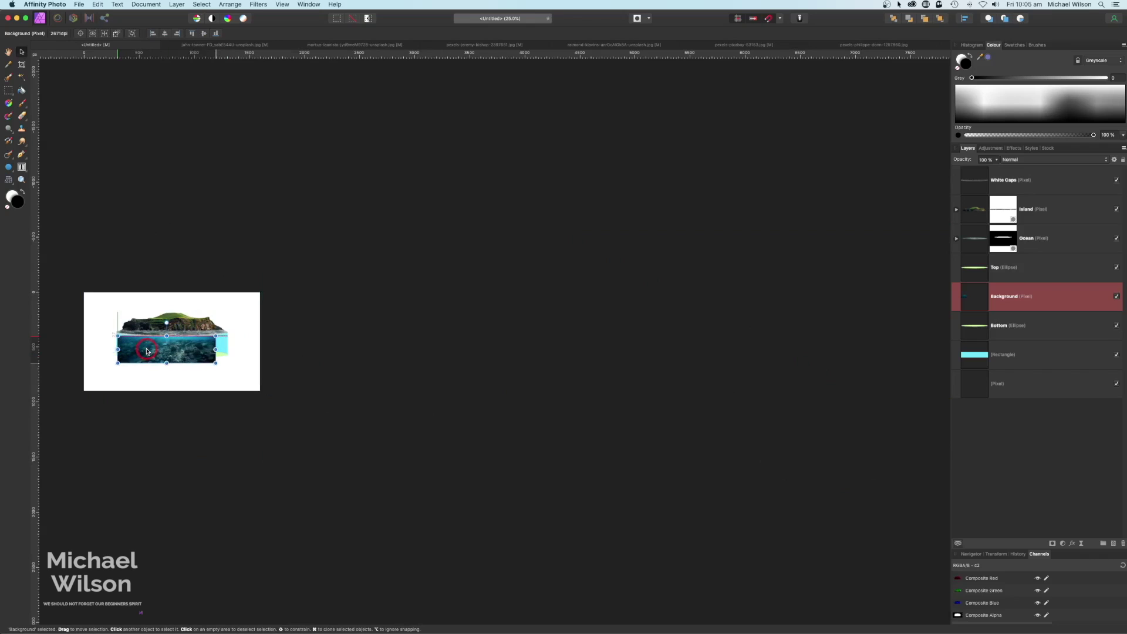
key(super+0)
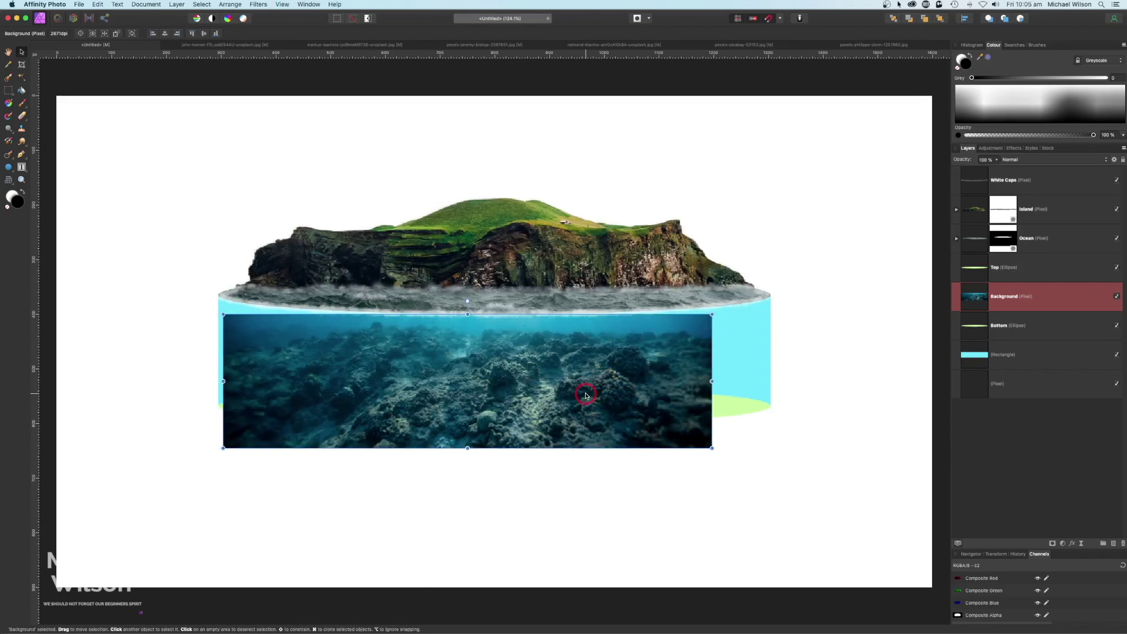
drag(586, 395, 575, 391)
drag(703, 450, 780, 478)
drag(674, 428, 680, 461)
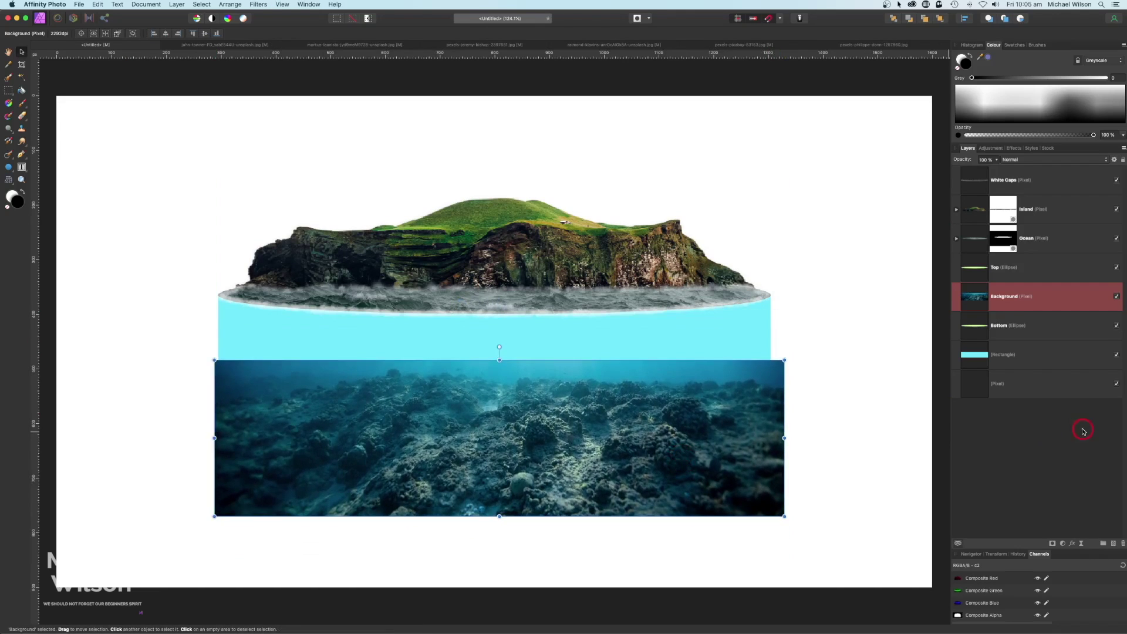
Step: Rename the pasted seabed layer Ocean Floor
double_click(1003, 297)
text(C)
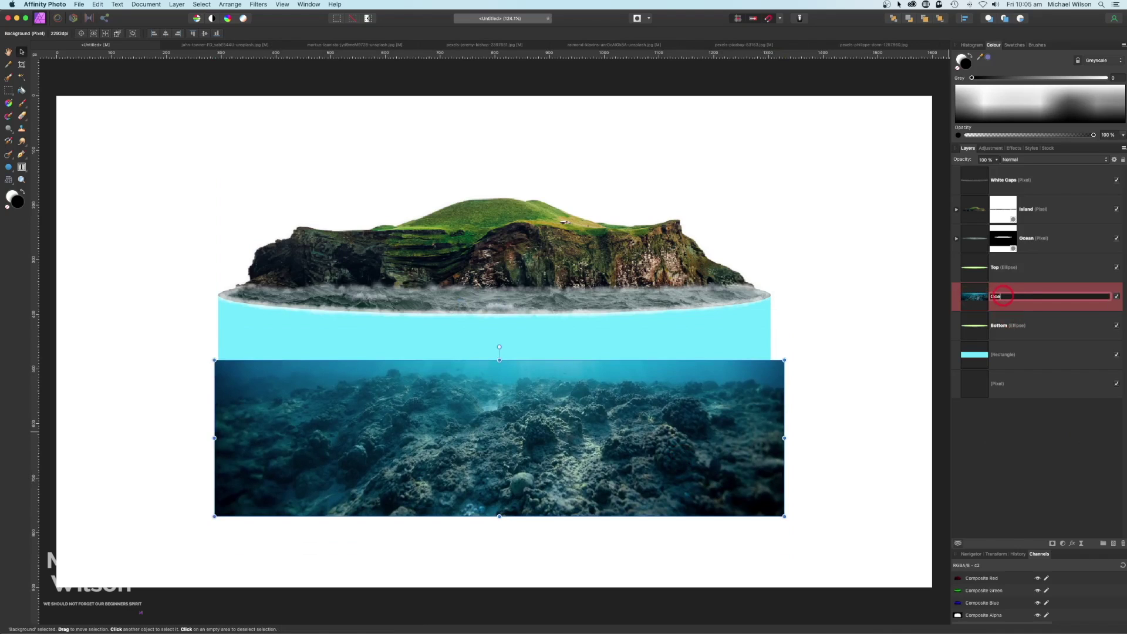
text(cean Floor)
key(Return)
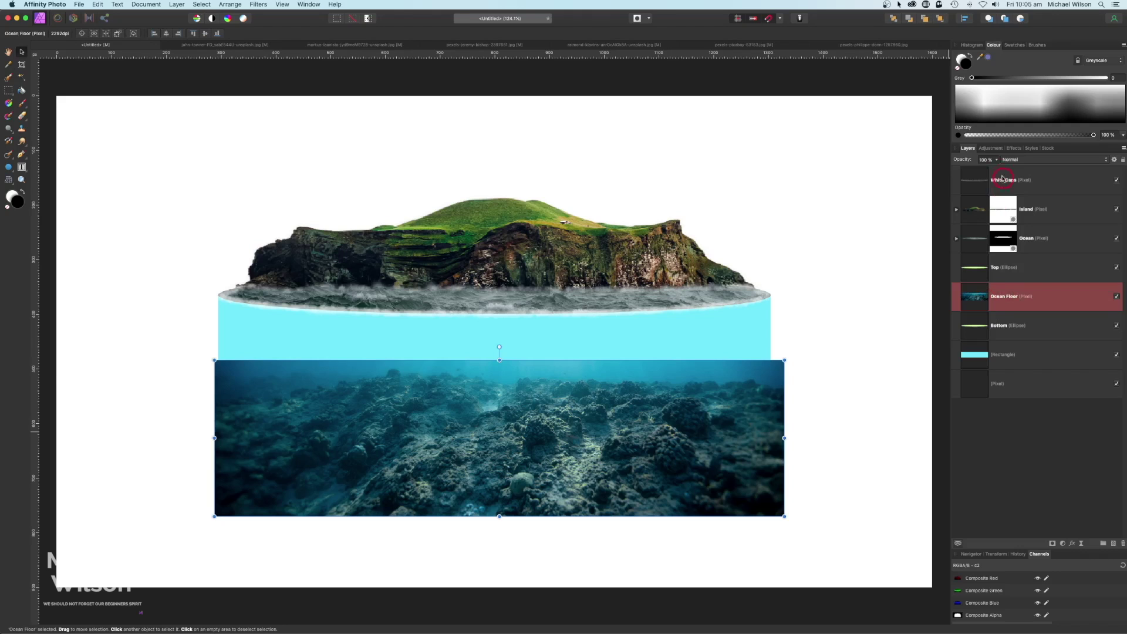
Step: Reduce the Ocean Floor opacity to about 66% and reposition it so the seabed covers the lower ellipse
click(998, 162)
drag(996, 170, 971, 174)
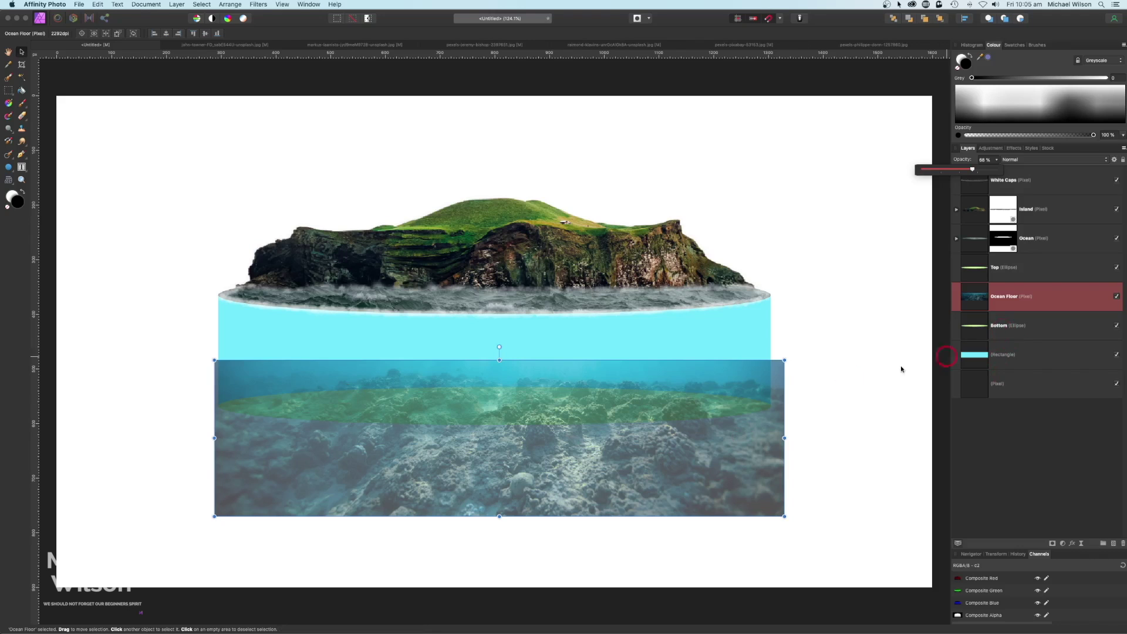
drag(629, 408, 615, 401)
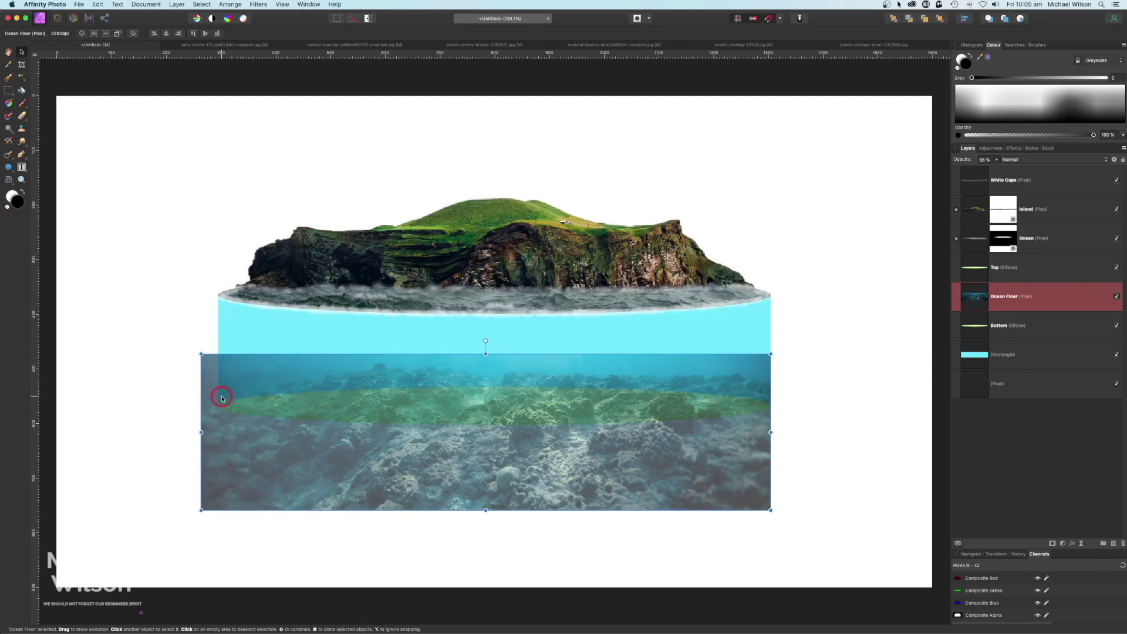
drag(617, 415, 617, 421)
Step: Create a pixel selection from the Bottom ellipse layer
click(1018, 333)
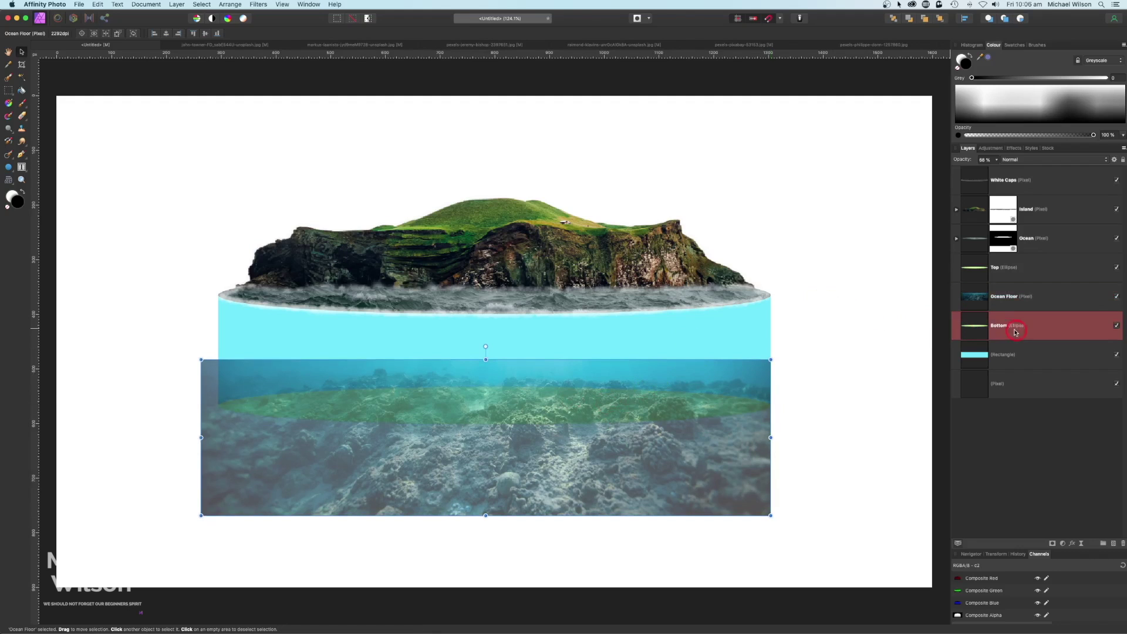
click(198, 6)
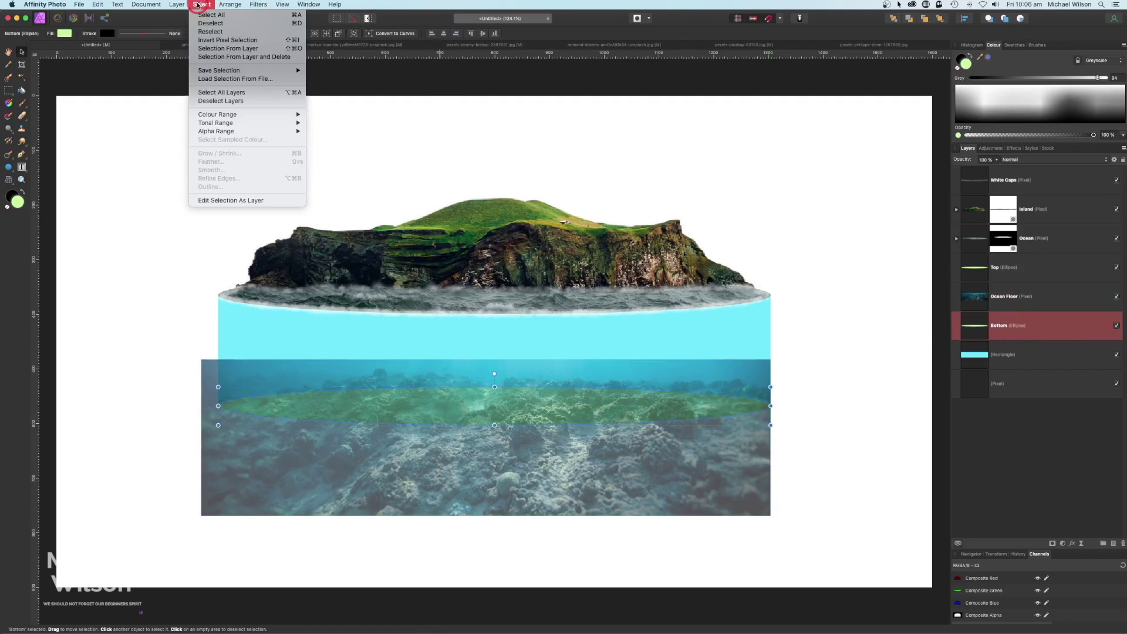
click(205, 48)
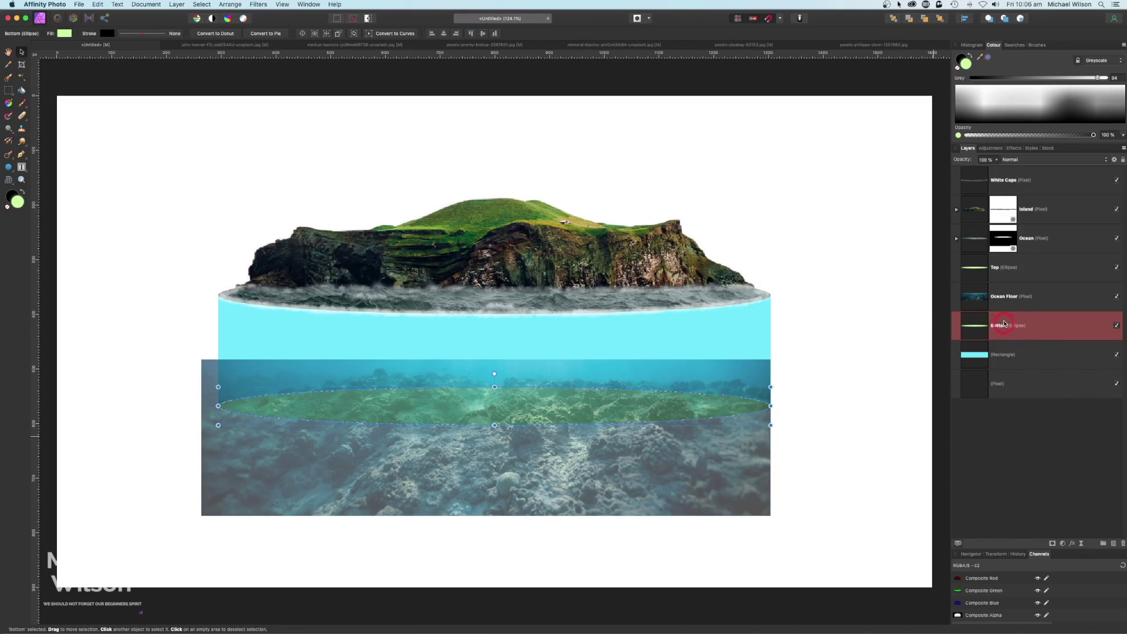
Step: Extend the ellipse selection upward with a 7 px Selection Brush to include the coral ridge across the seabed's full width
click(9, 78)
key(bracketleft)
key(bracketleft)
key(bracketleft)
key(bracketleft)
key(bracketleft)
key(bracketleft)
key(bracketleft)
key(bracketleft)
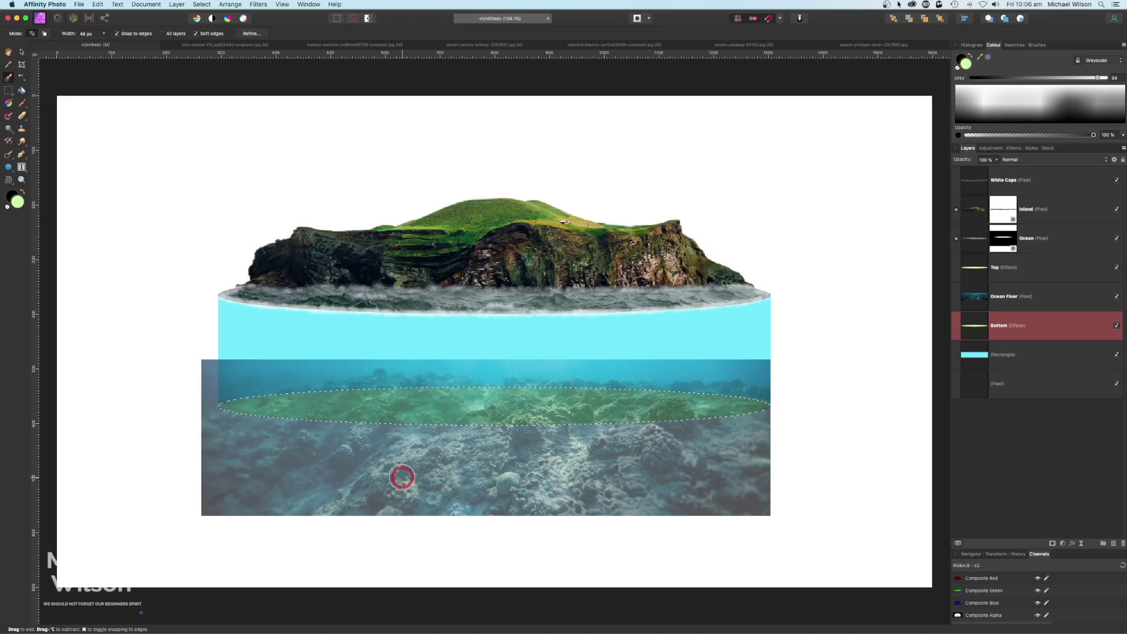
key(super+equal)
key(super+equal)
drag(389, 501, 445, 390)
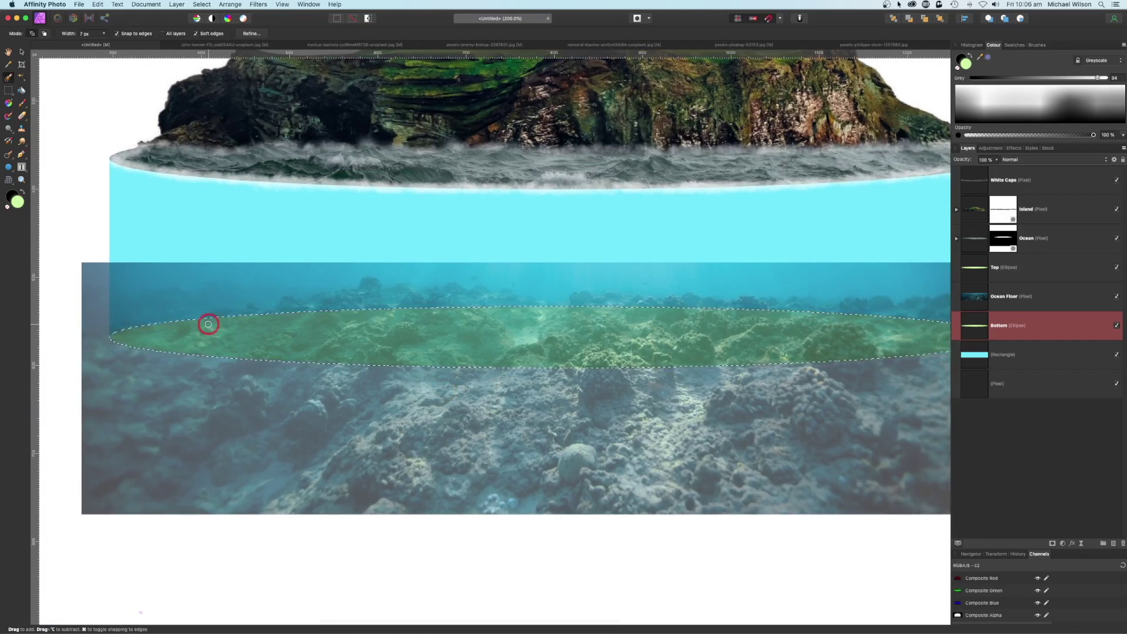
scroll(210, 326, left, 1)
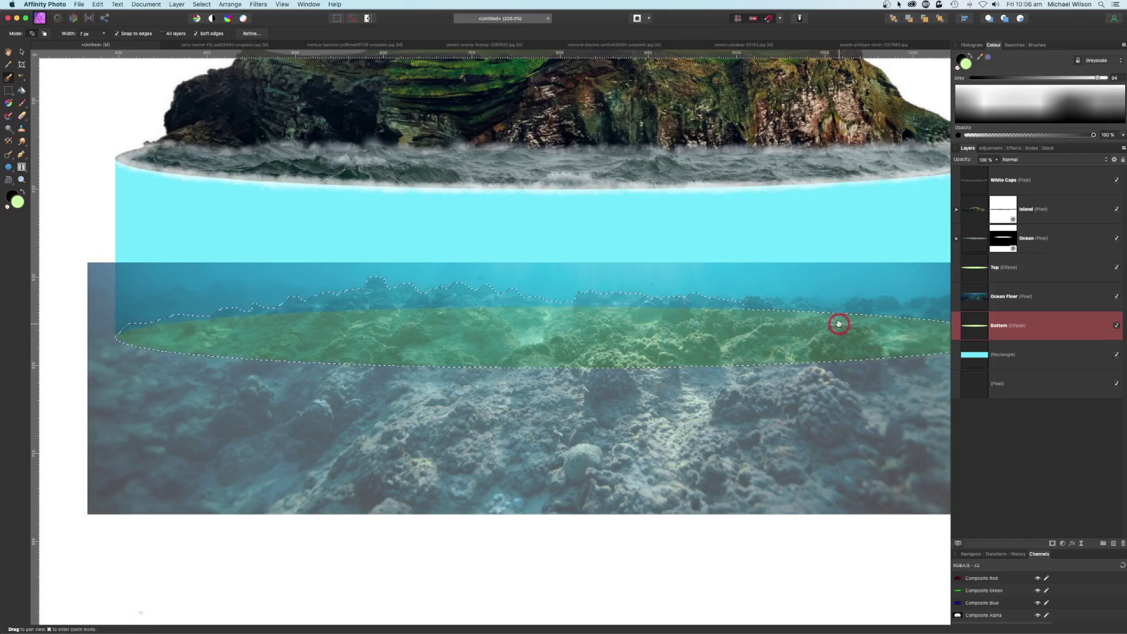
scroll(843, 322, right, 6)
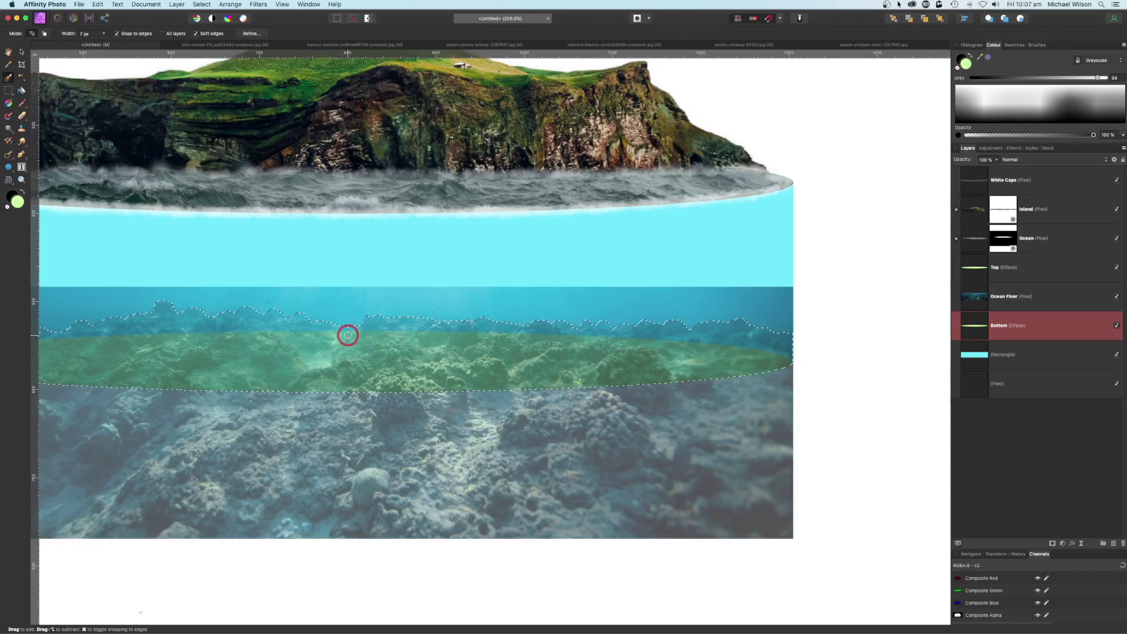
key(super+0)
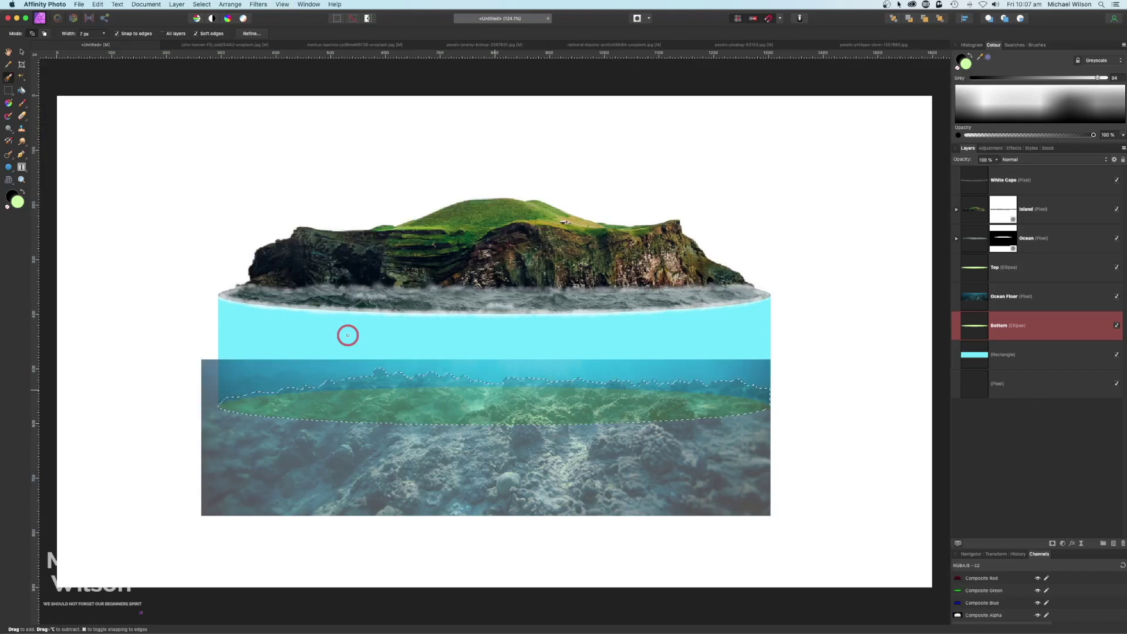
Step: Set the Ocean Floor layer's opacity to 100%
click(1010, 301)
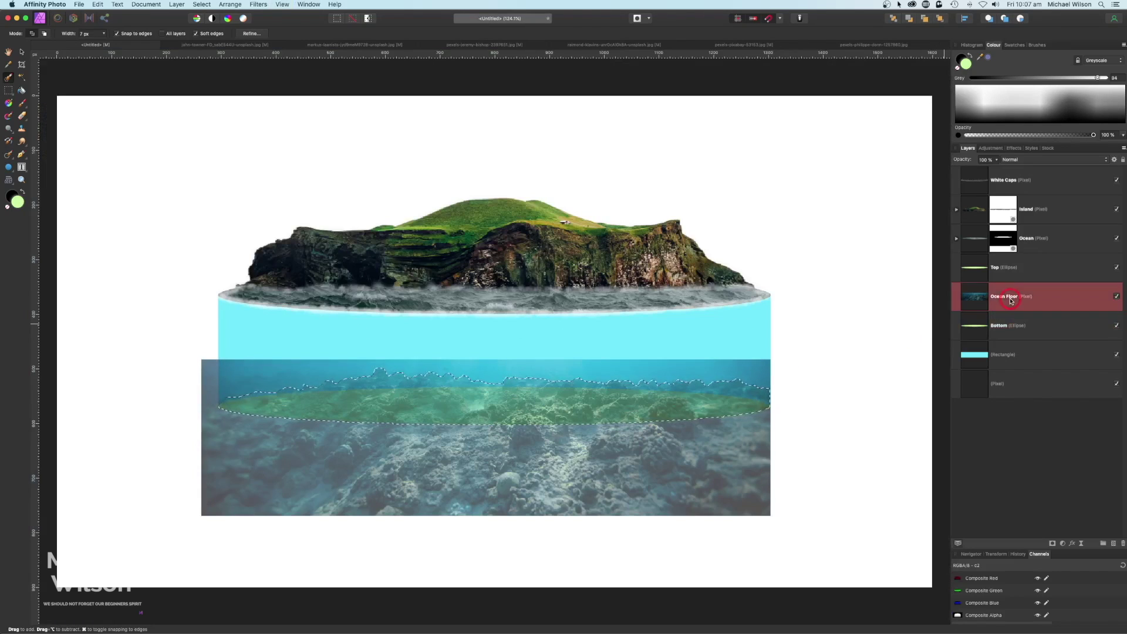
click(997, 162)
drag(997, 170, 1026, 170)
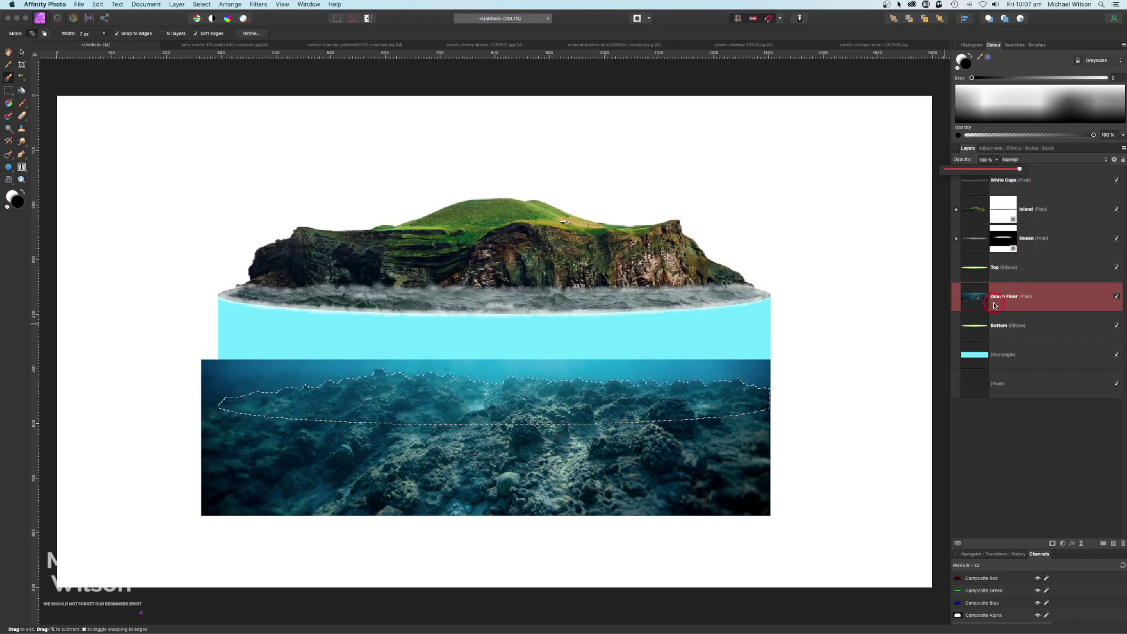
Step: Mask the Ocean Floor layer to the coral selection and deselect
click(1053, 543)
click(977, 306)
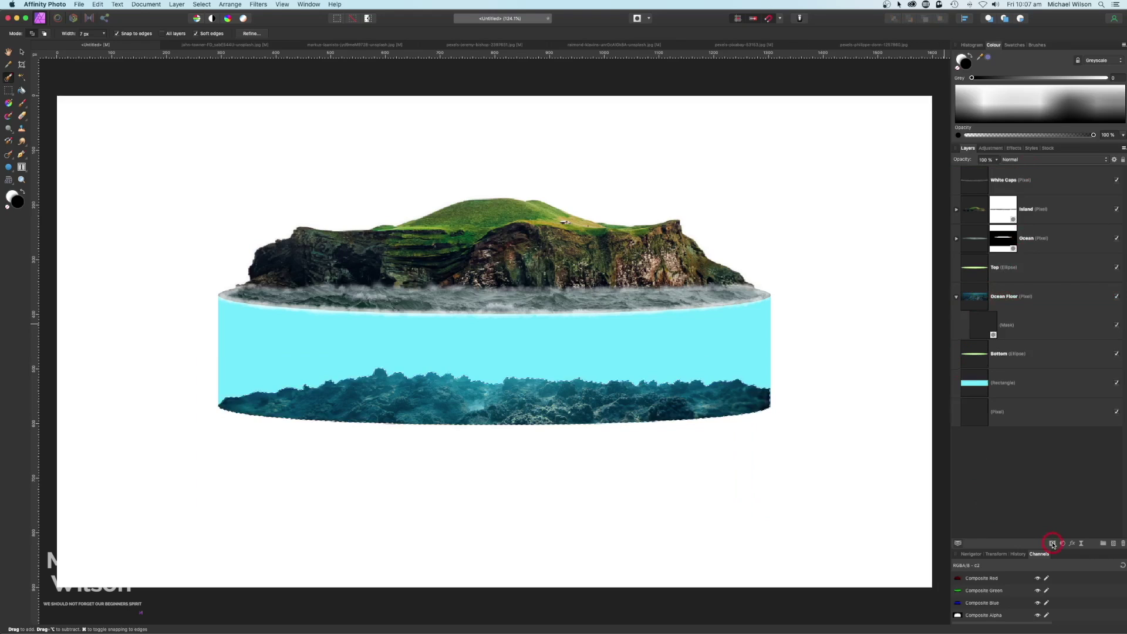
click(956, 298)
click(973, 302)
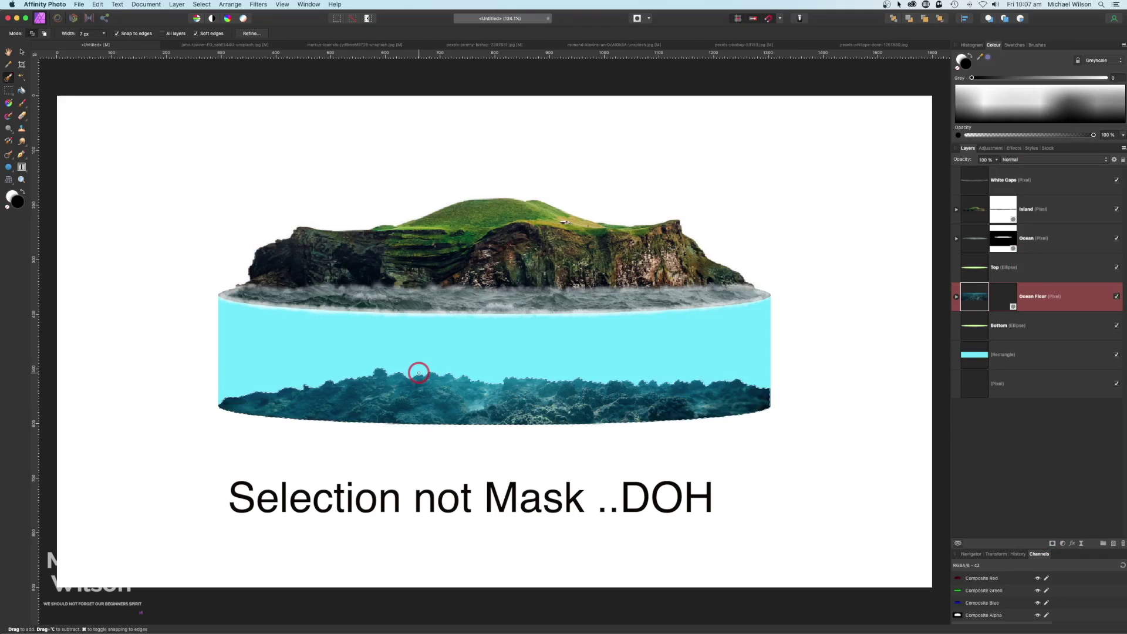
key(super+d)
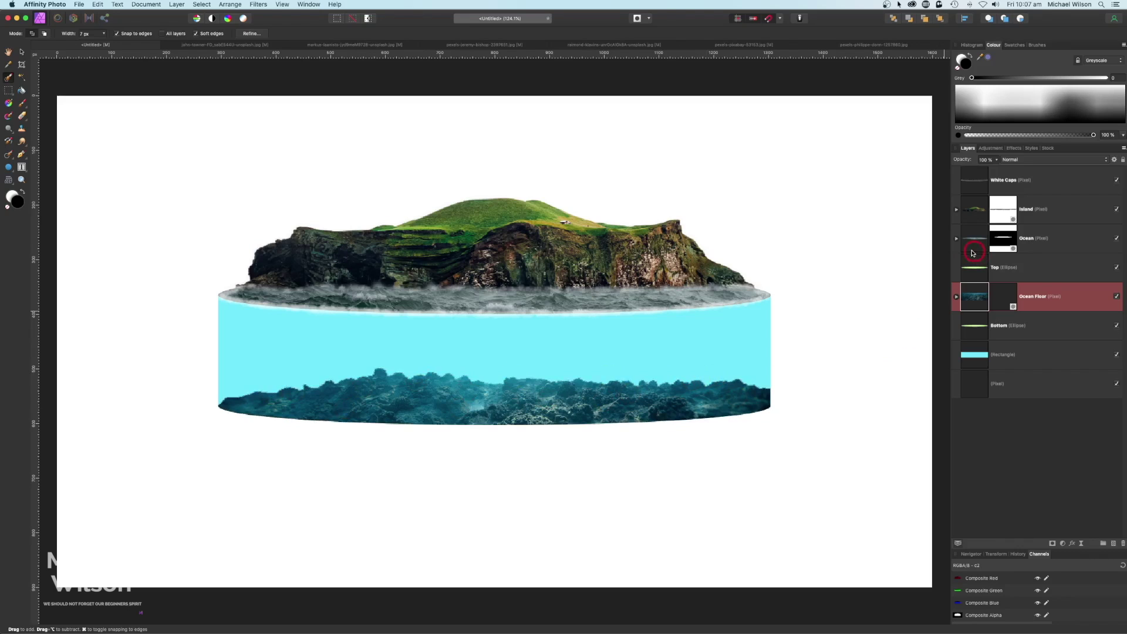
Step: Hide the Bottom and Top ellipse layers
click(987, 274)
click(1007, 331)
click(1073, 271)
click(1117, 269)
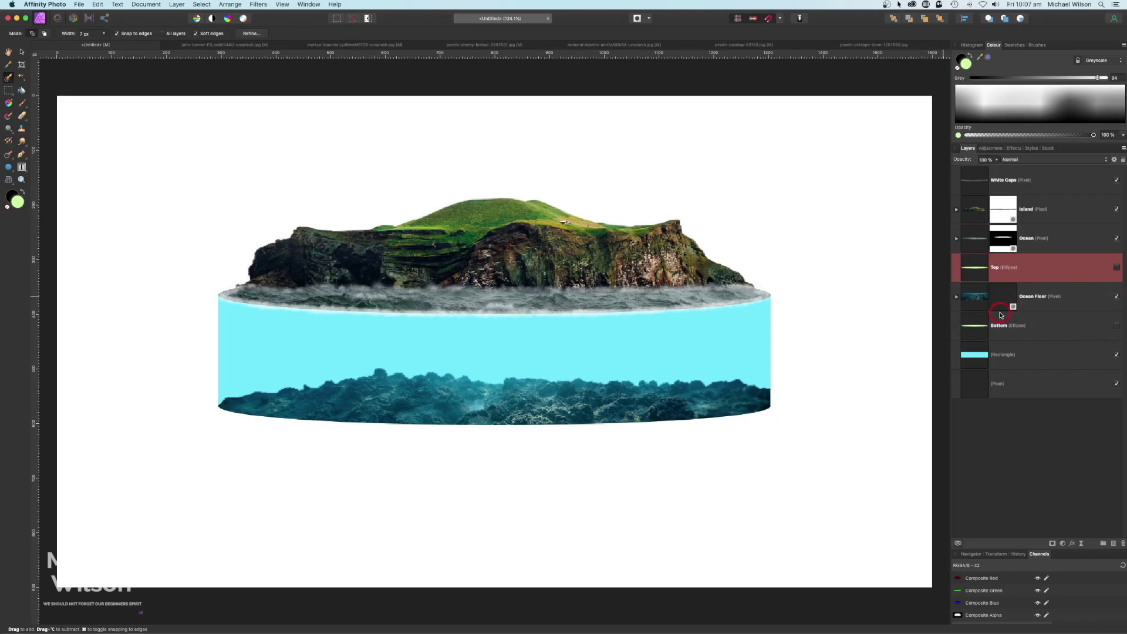
Step: Copy a full-width rectangular selection of the sunlit water above the seabed from the underwater photo
click(457, 47)
key(m)
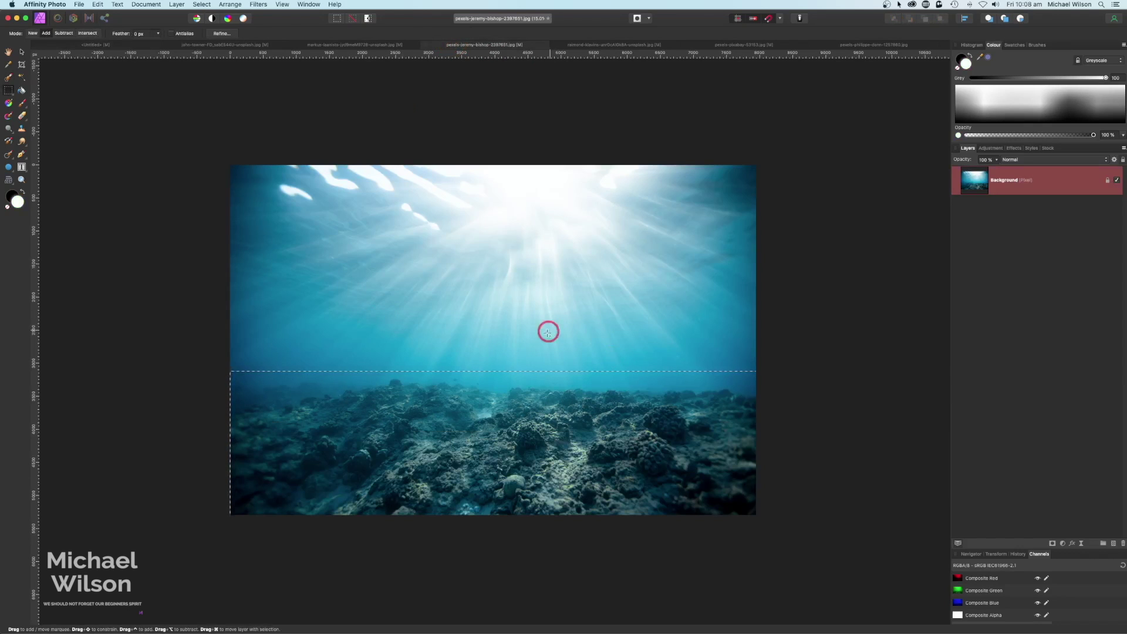
click(572, 341)
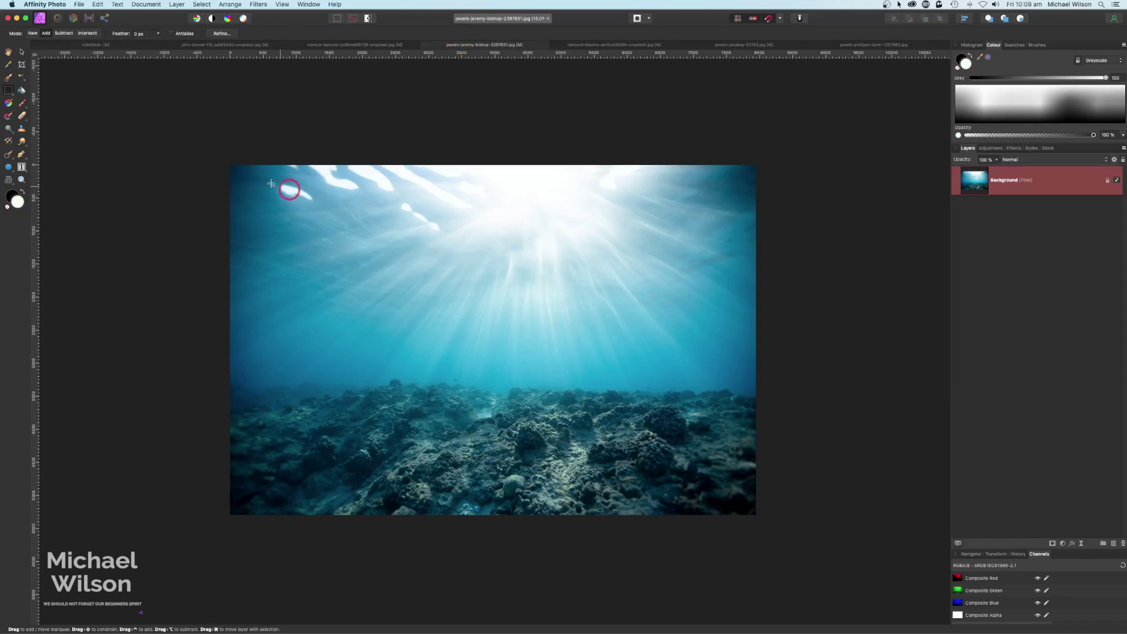
drag(230, 165, 762, 372)
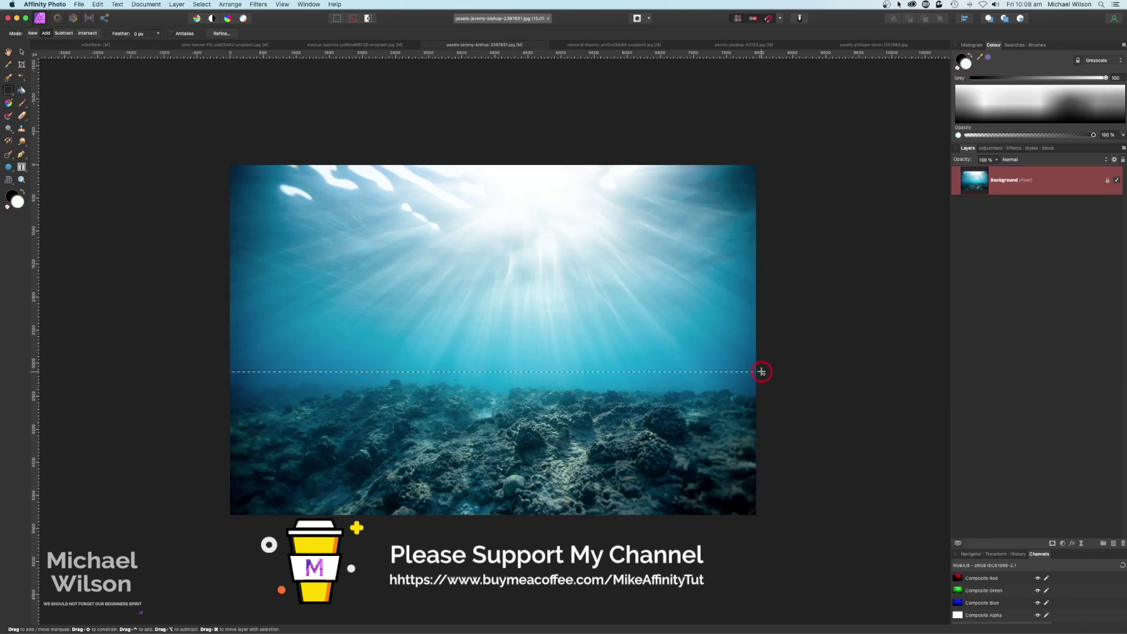
key(super+c)
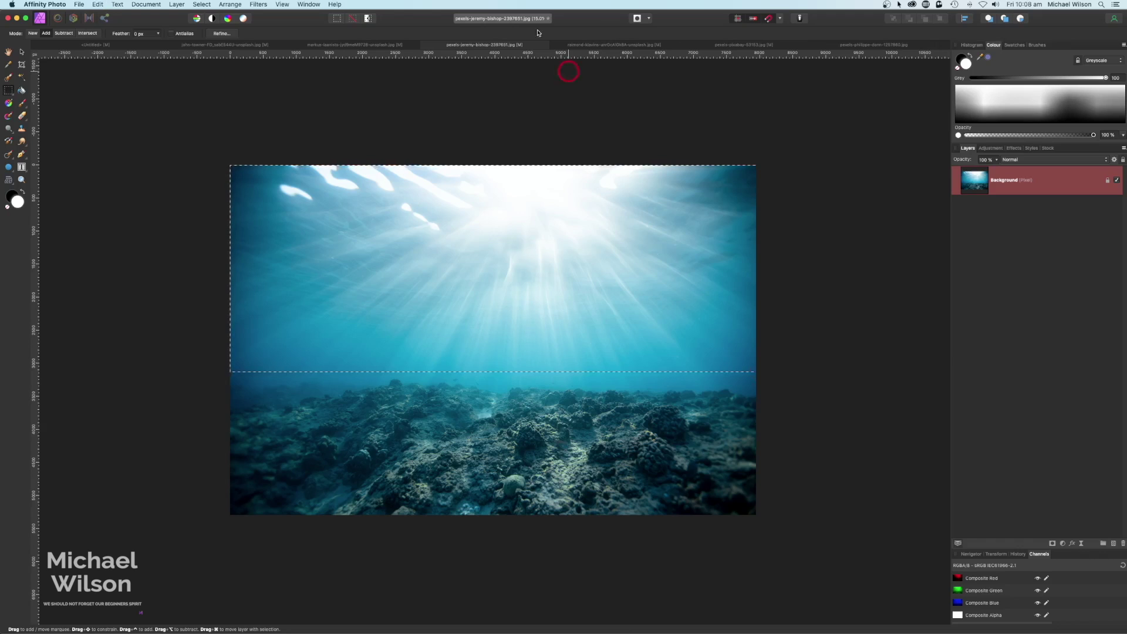
Step: Paste the copied water image into the composite directly above the cyan rectangle layer
click(94, 44)
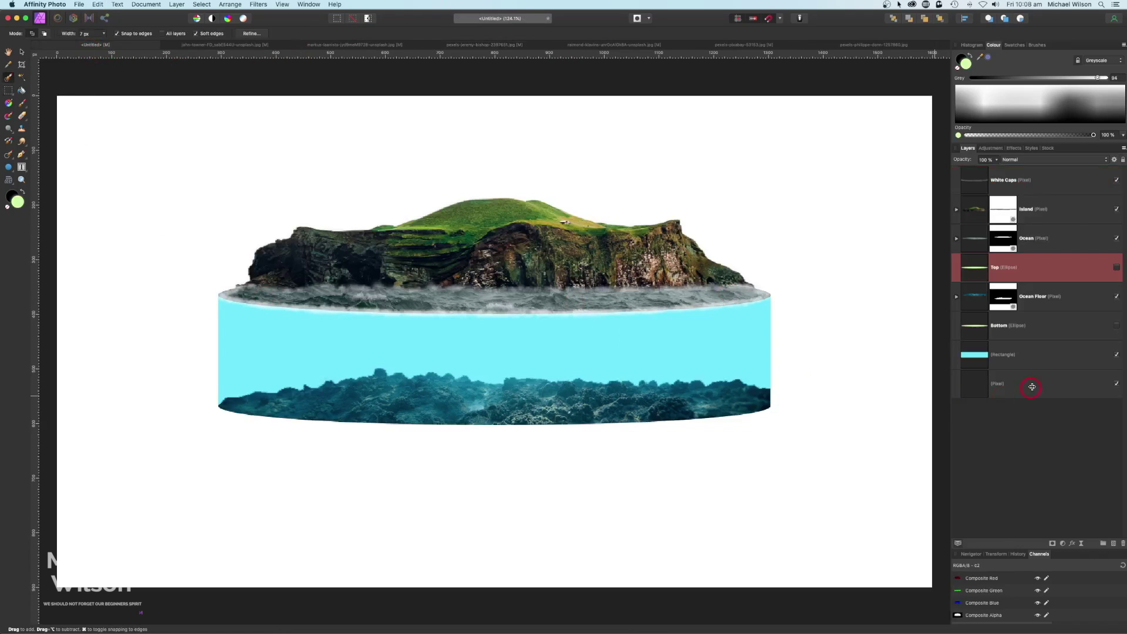
click(1035, 358)
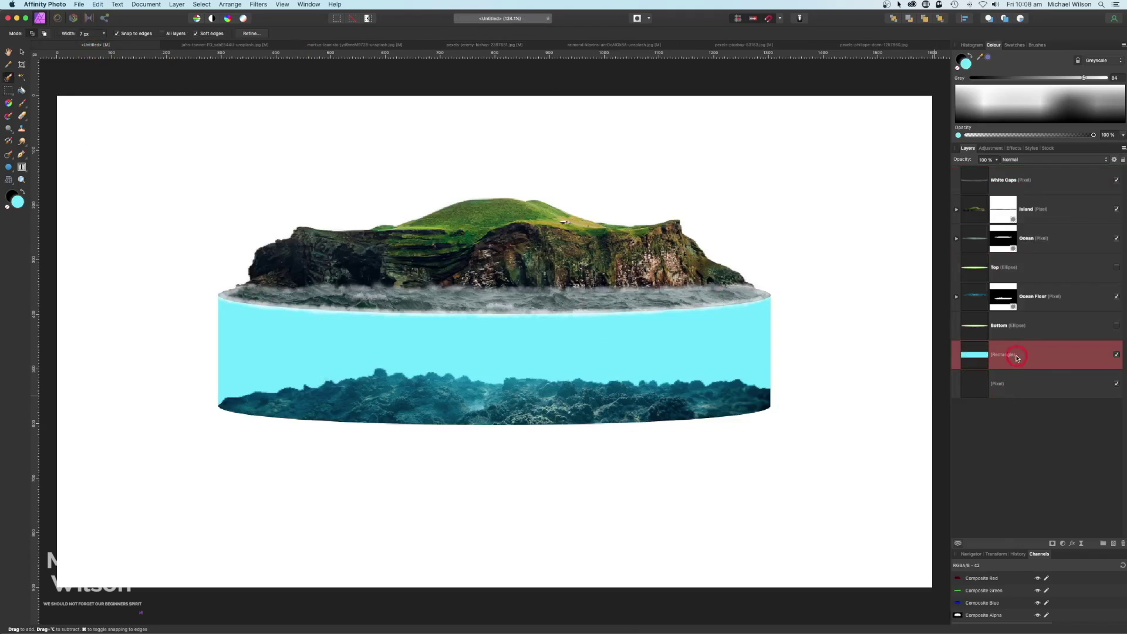
key(super+v)
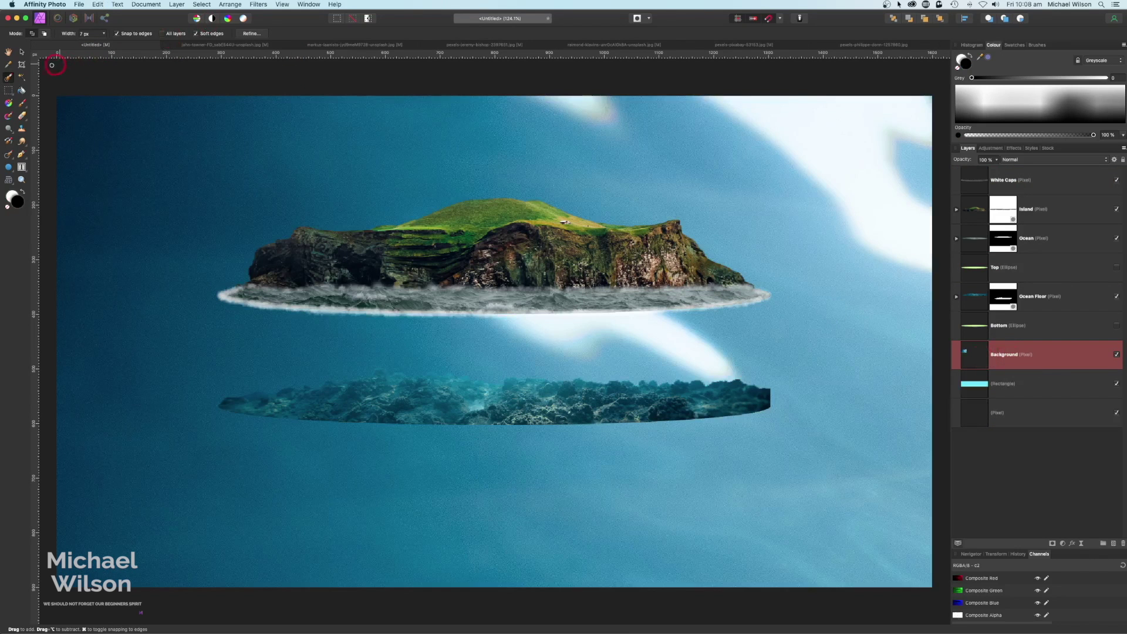
Step: Scale the pasted water image down to about two thirds of the cylinder's width and move it over the cylinder
click(22, 53)
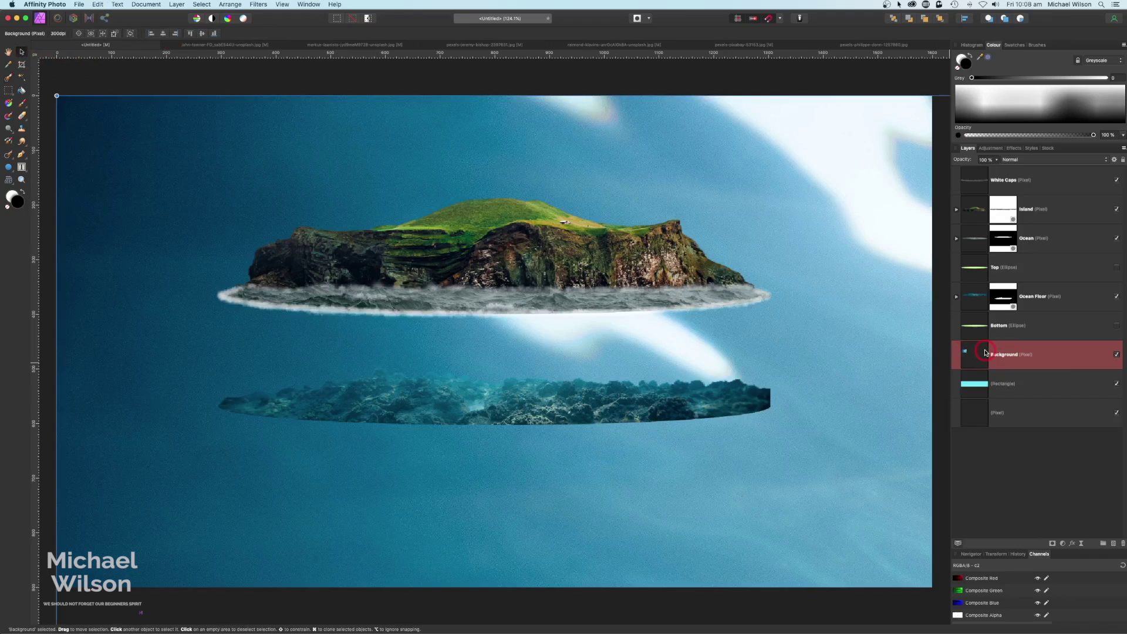
key(super+minus)
key(super+minus)
key(super+minus)
drag(84, 169, 144, 183)
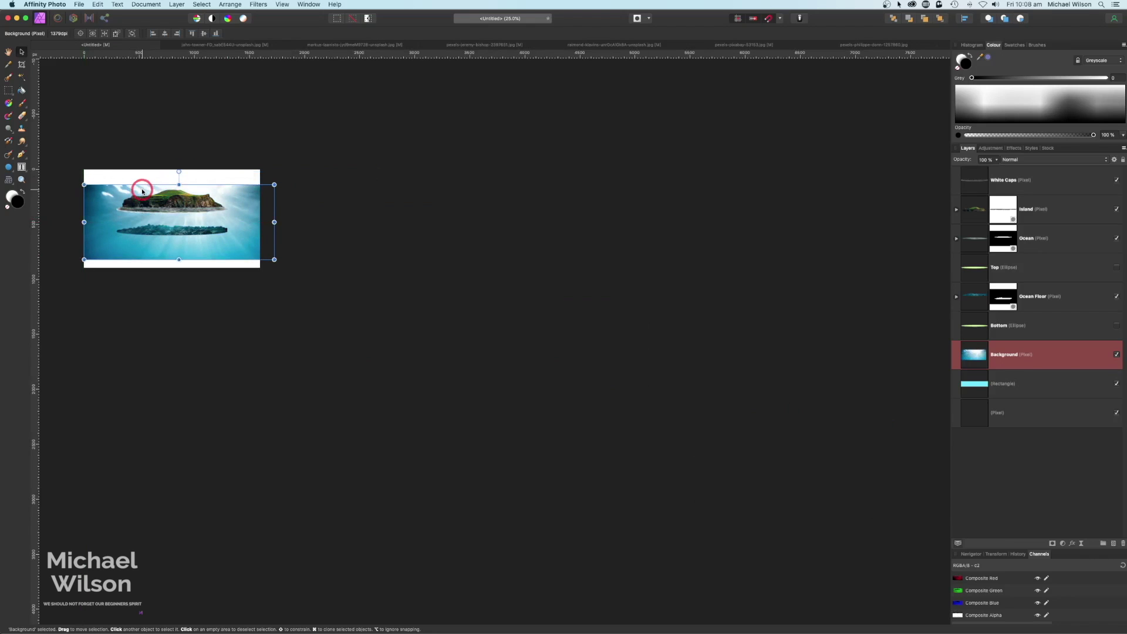
key(super+0)
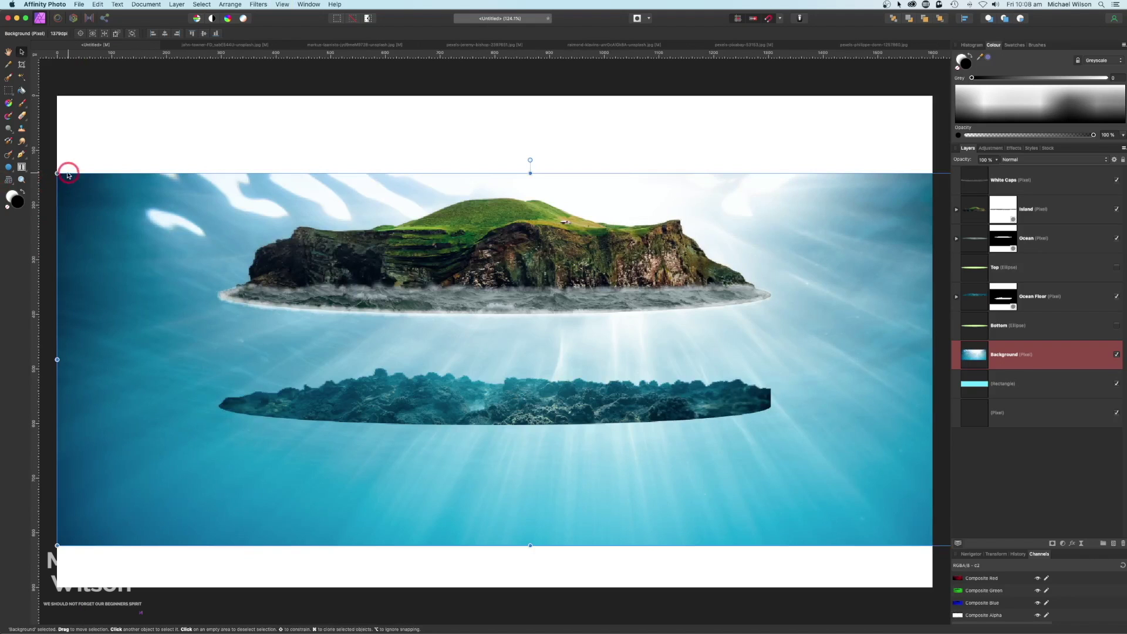
drag(57, 173, 629, 455)
drag(750, 468, 450, 361)
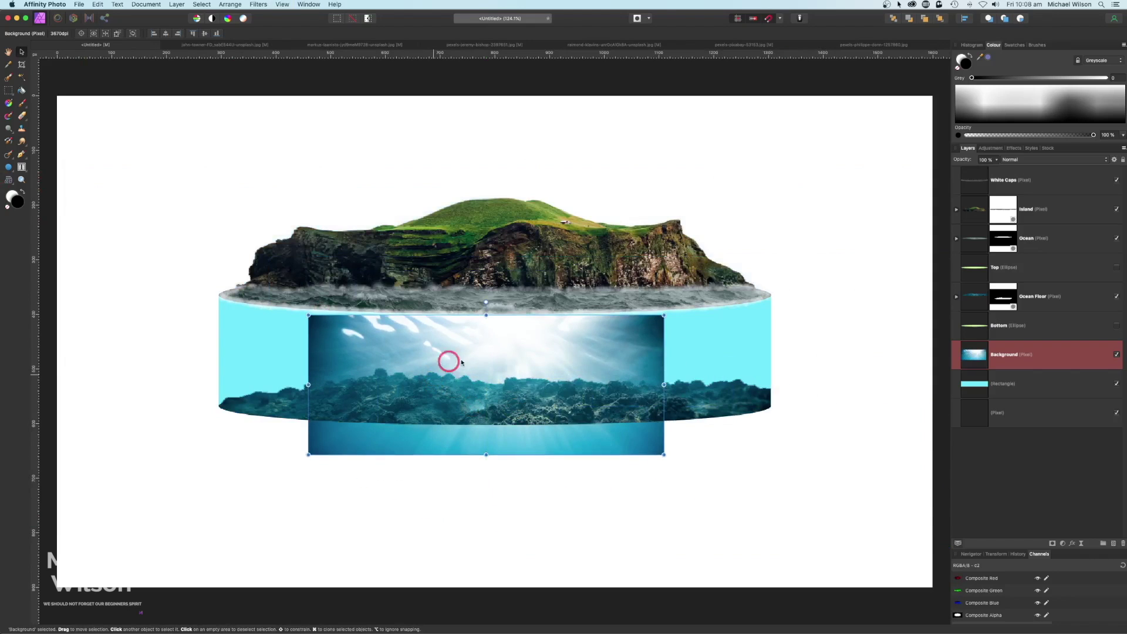
Step: Rename the pasted water layer Ocean
double_click(1005, 354)
text(Ocean)
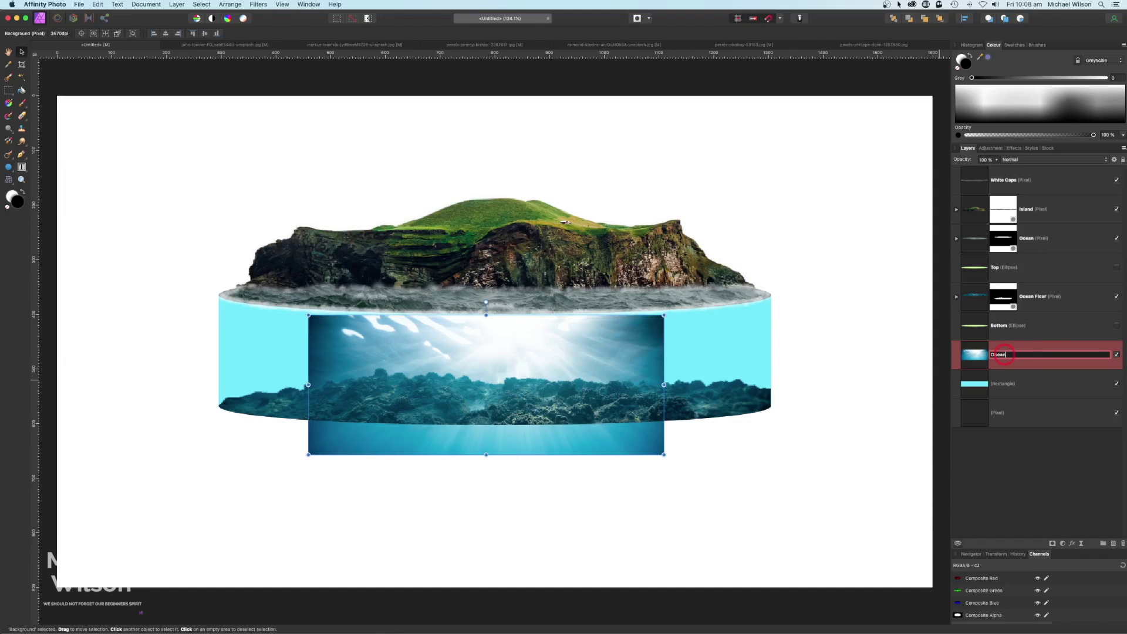
key(Return)
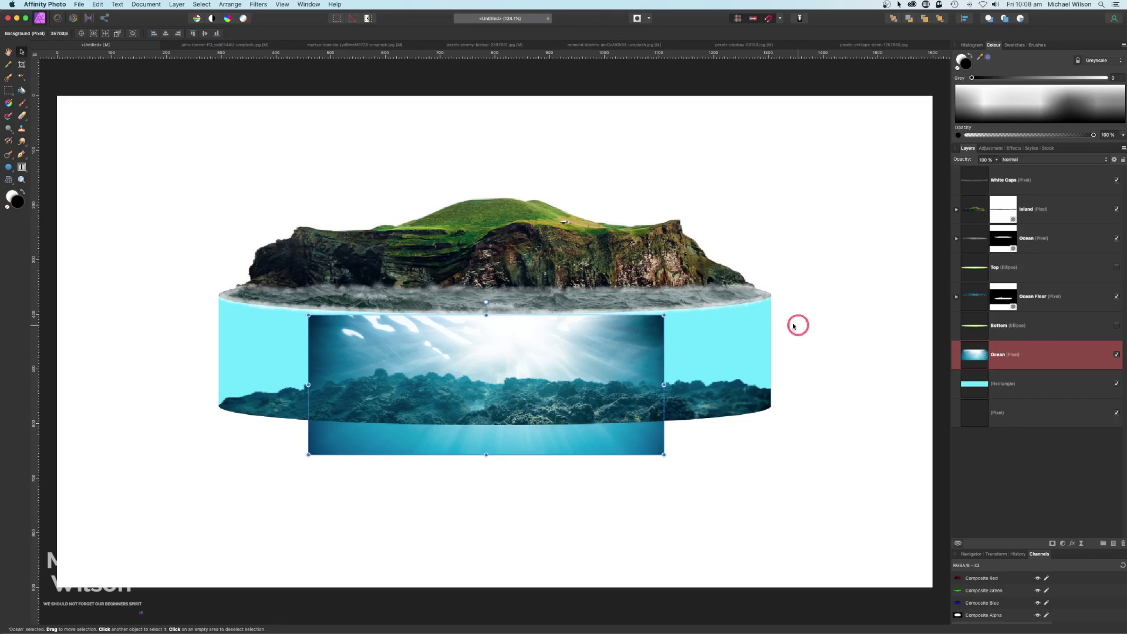
Step: Enlarge the underwater Ocean image to slightly wider than the cylinder, centre it, and clip it inside the rectangle layer
drag(543, 326, 451, 273)
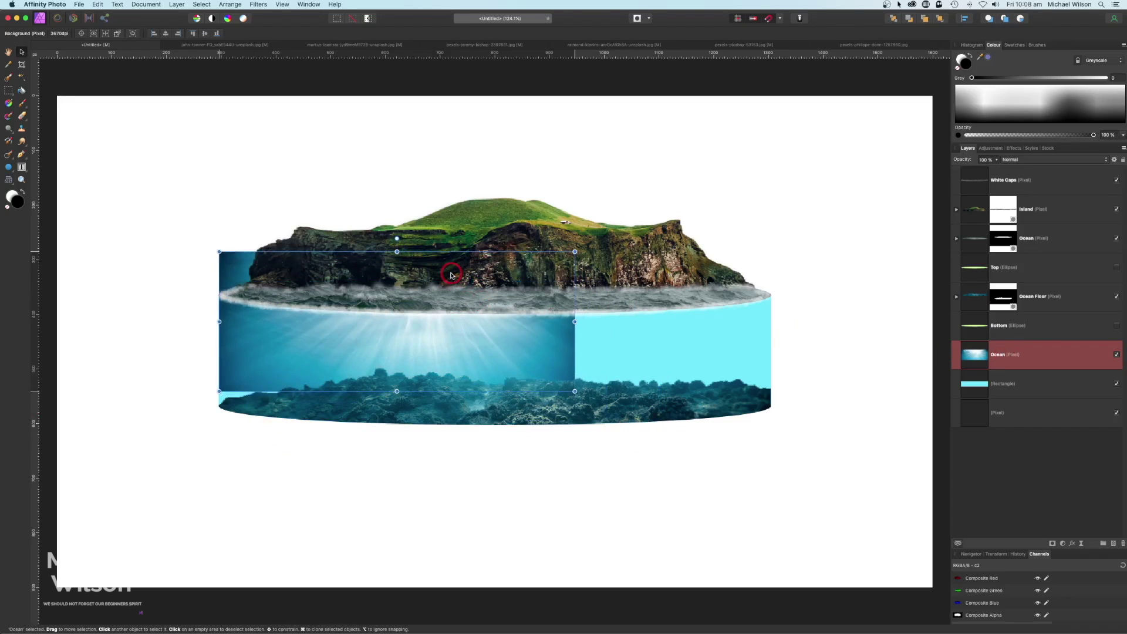
drag(575, 391, 768, 420)
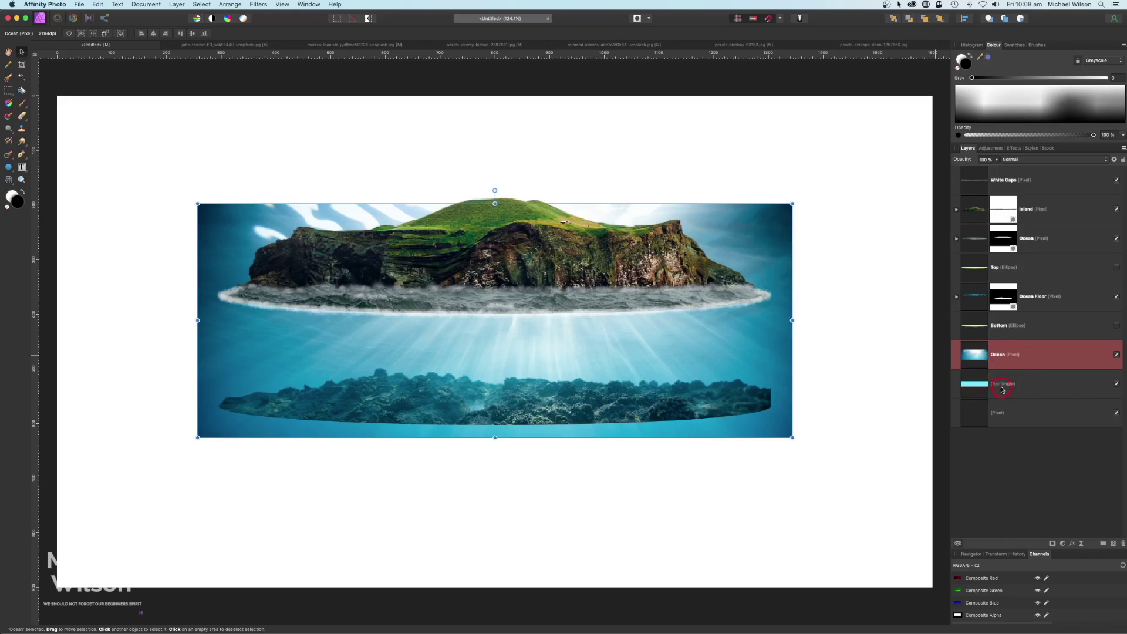
drag(1027, 359, 1051, 385)
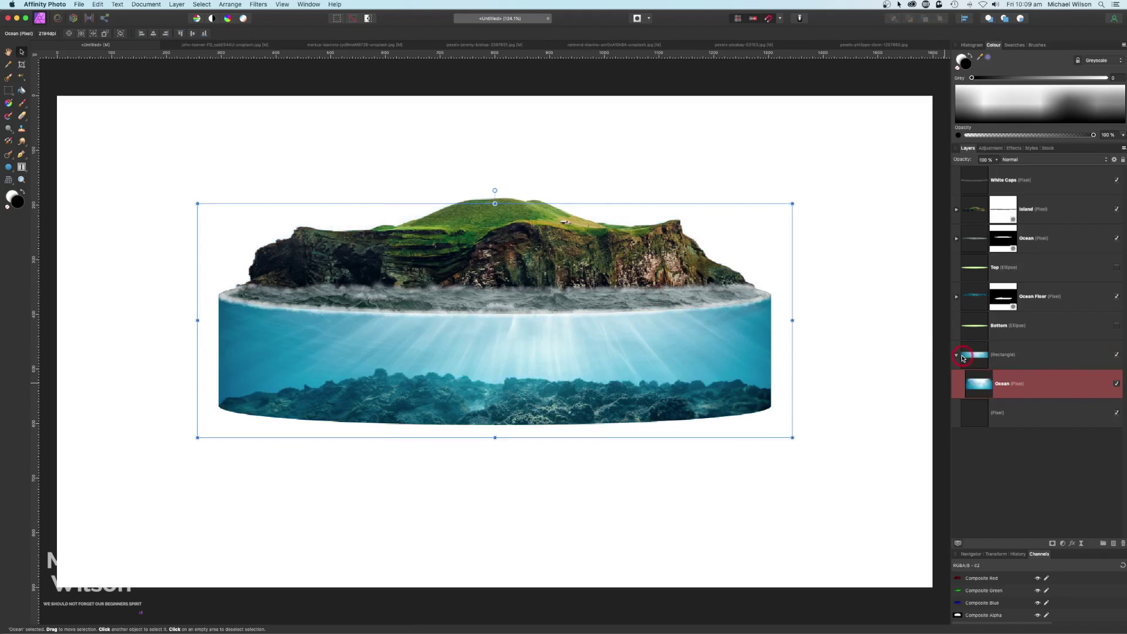
click(911, 360)
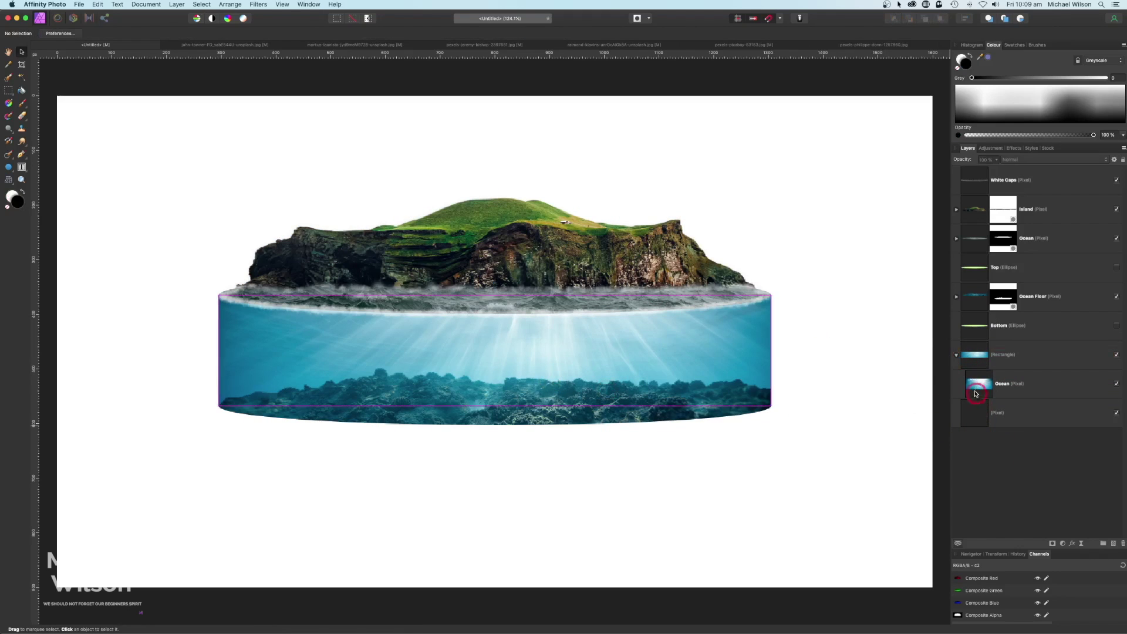
click(957, 355)
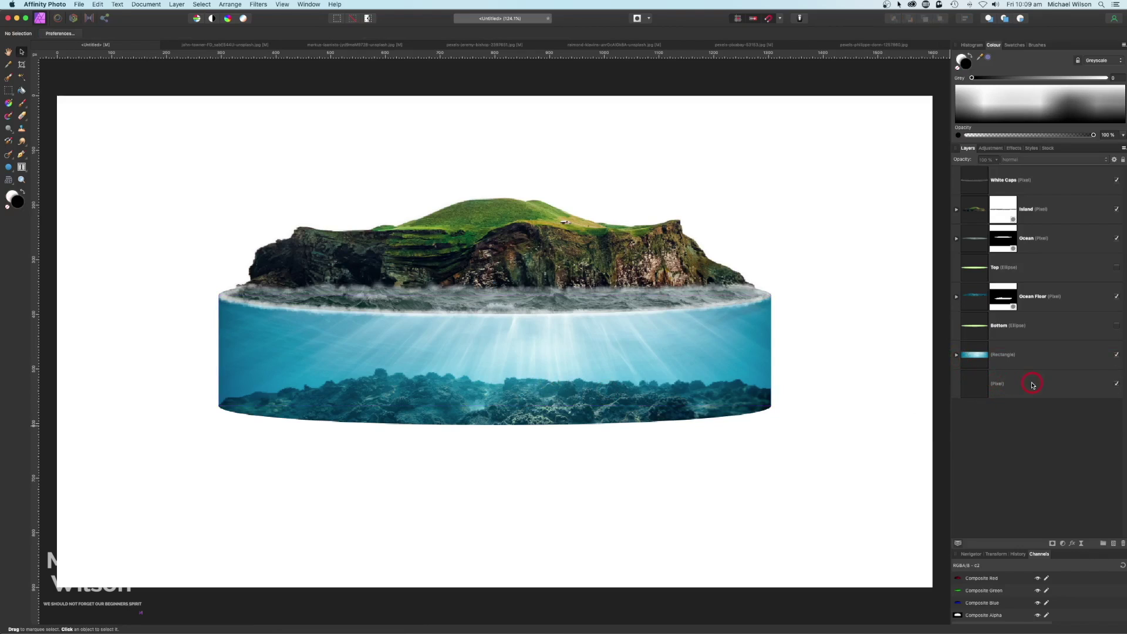
Step: Add a new pixel layer between the rectangle and the lowest pixel layer
click(1033, 386)
click(1113, 546)
click(1025, 388)
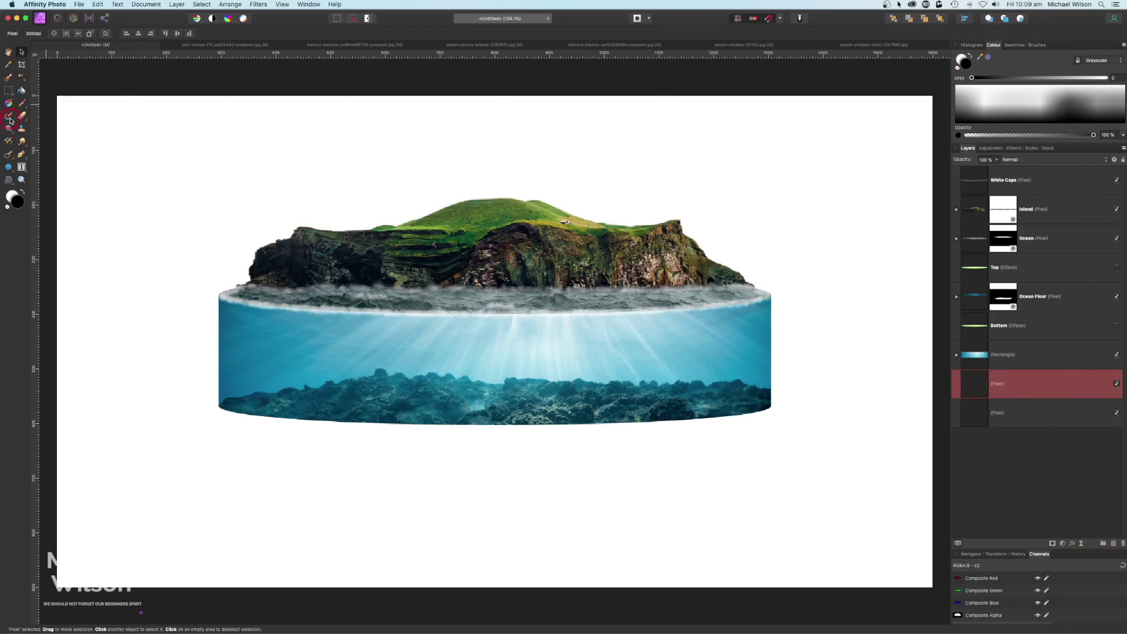
Step: Flood fill the new background layer with the blue colour #517FB1
click(966, 64)
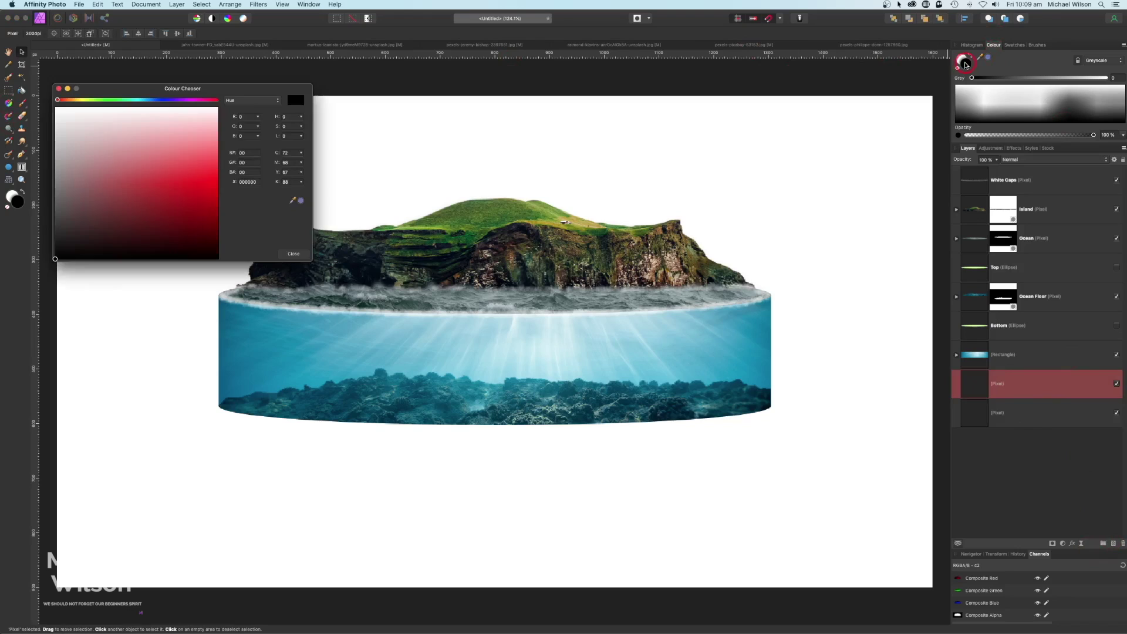
click(153, 101)
drag(118, 174, 117, 182)
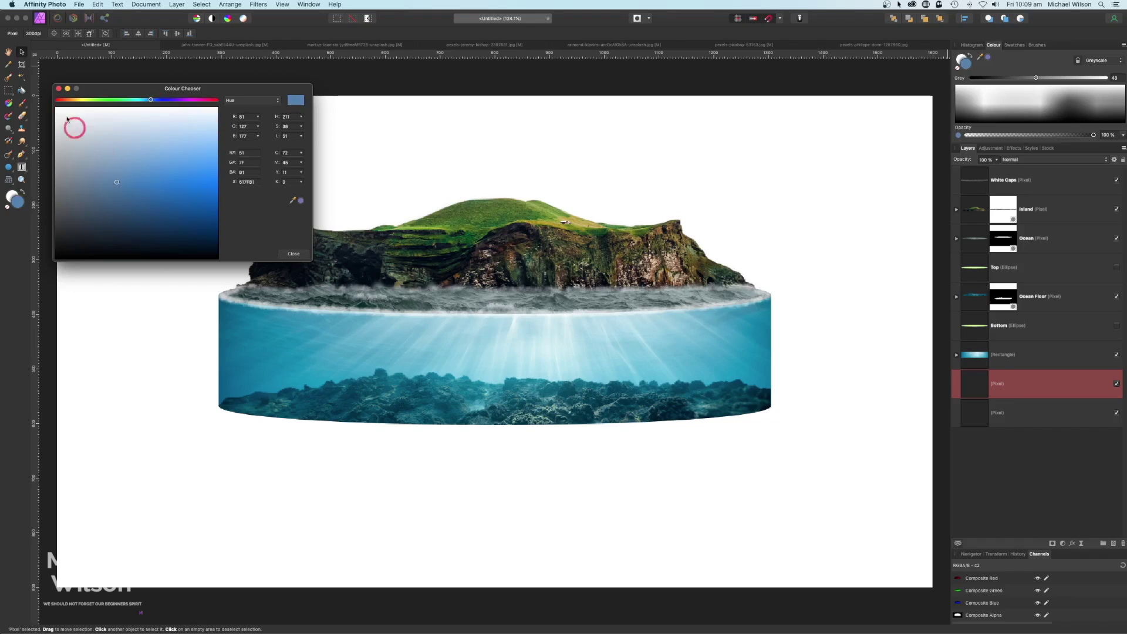
click(59, 89)
click(22, 91)
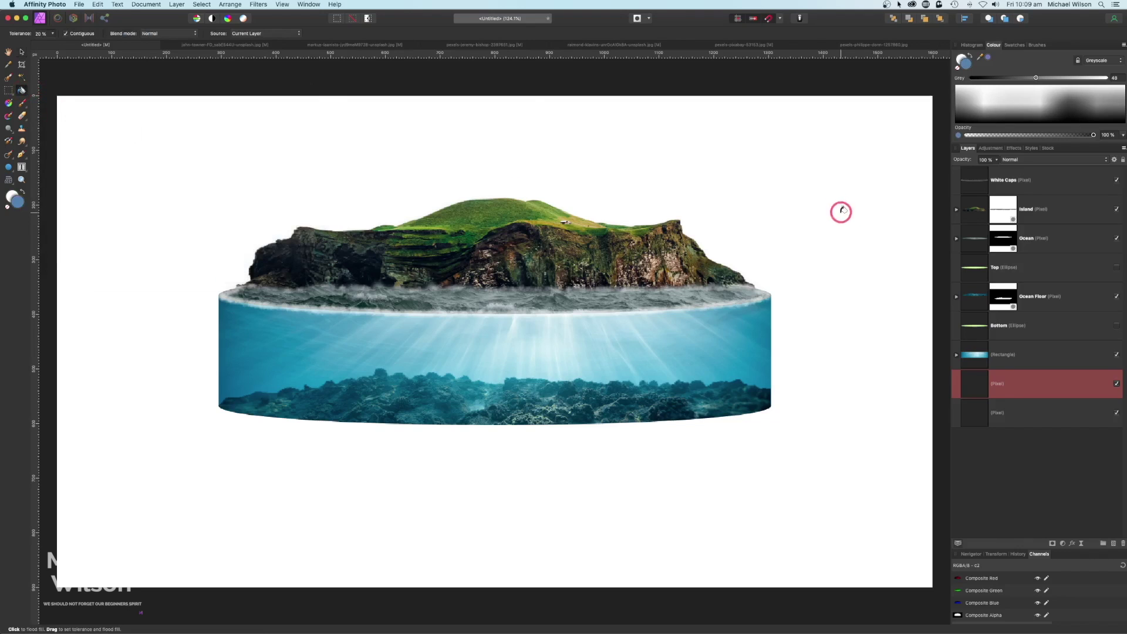
click(884, 221)
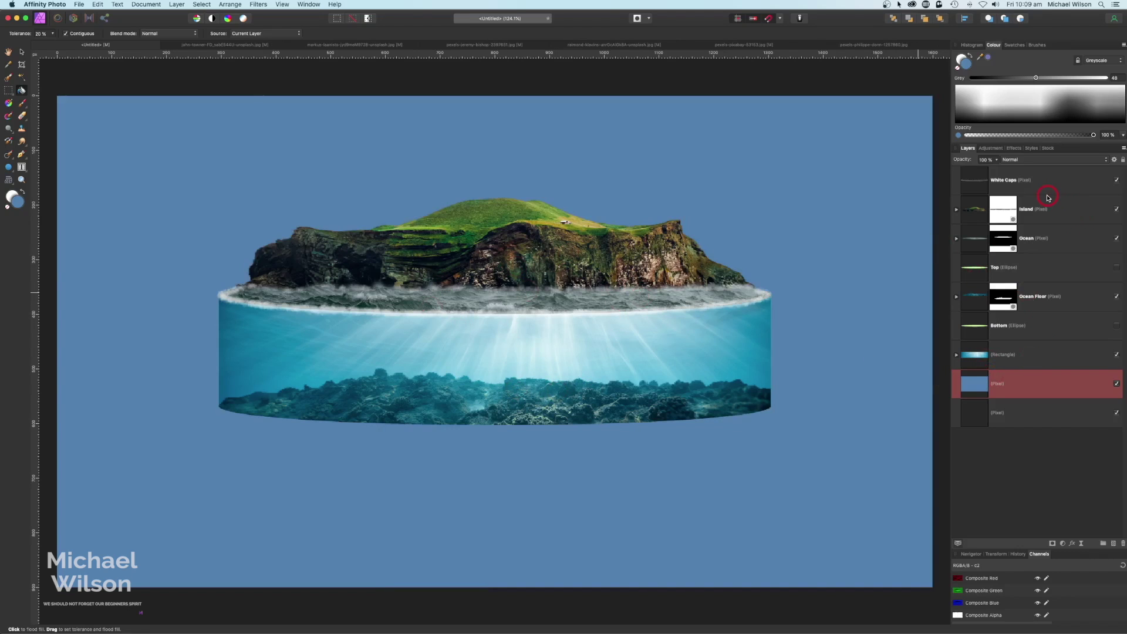
Step: Move all layers from White Caps through the rectangle together downward, placing the island and cylinder lower on the blue background
click(1025, 181)
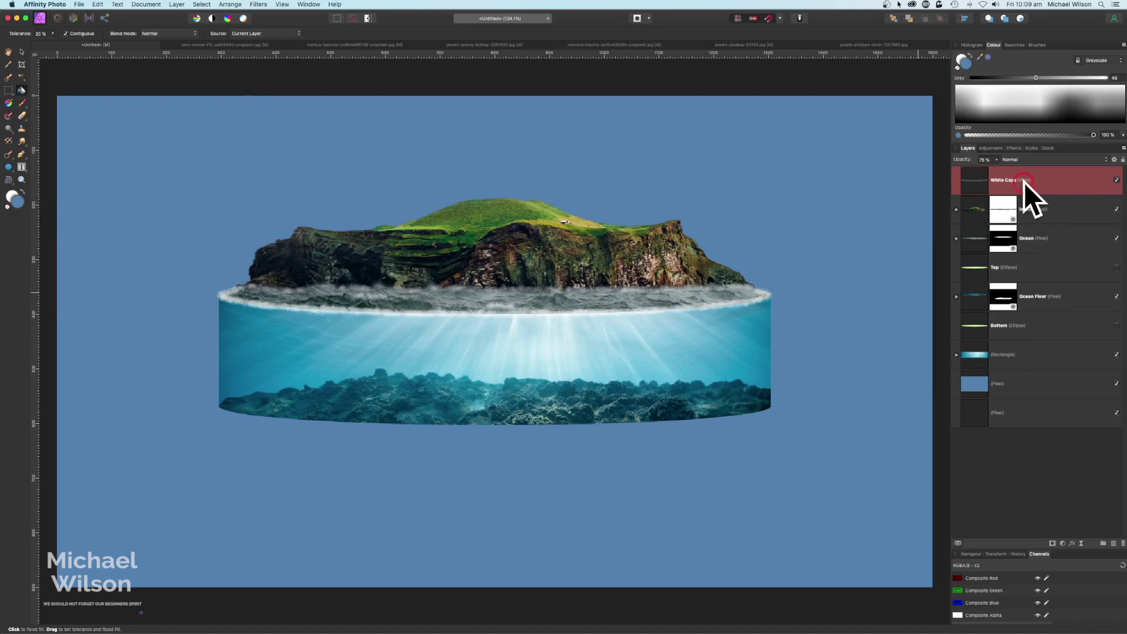
shift+click(1020, 364)
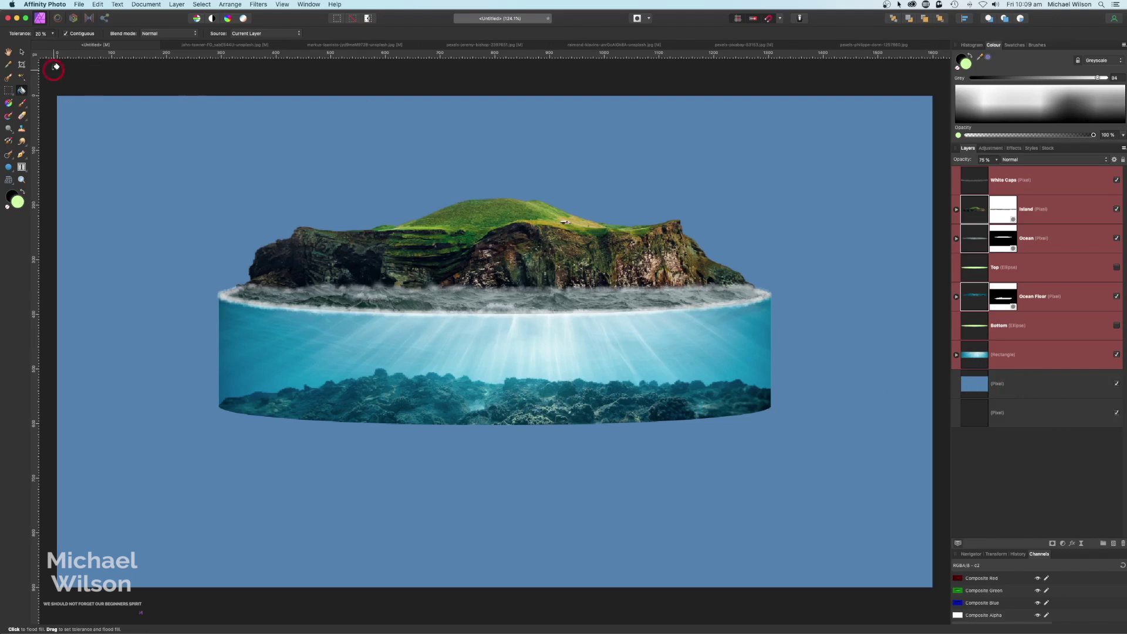
click(20, 52)
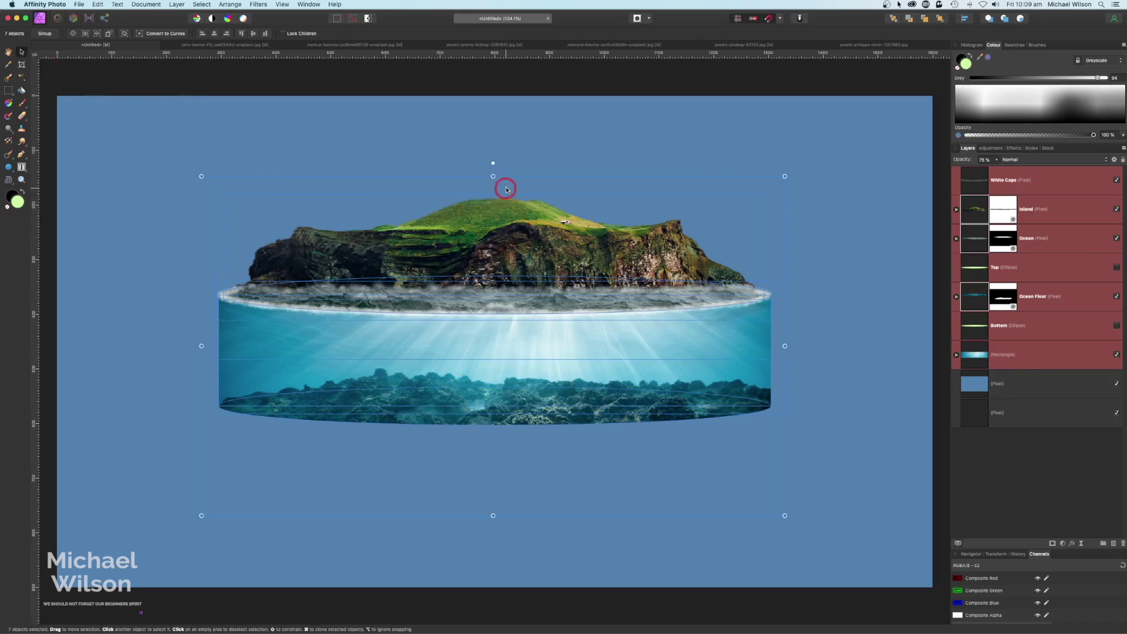
drag(517, 179, 512, 248)
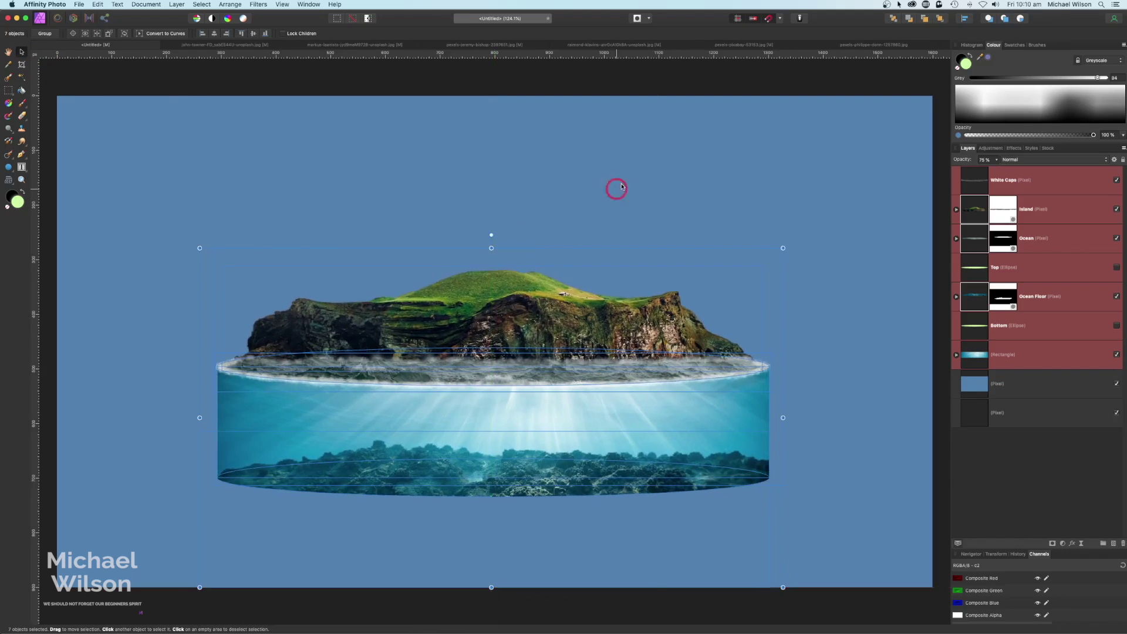
click(644, 83)
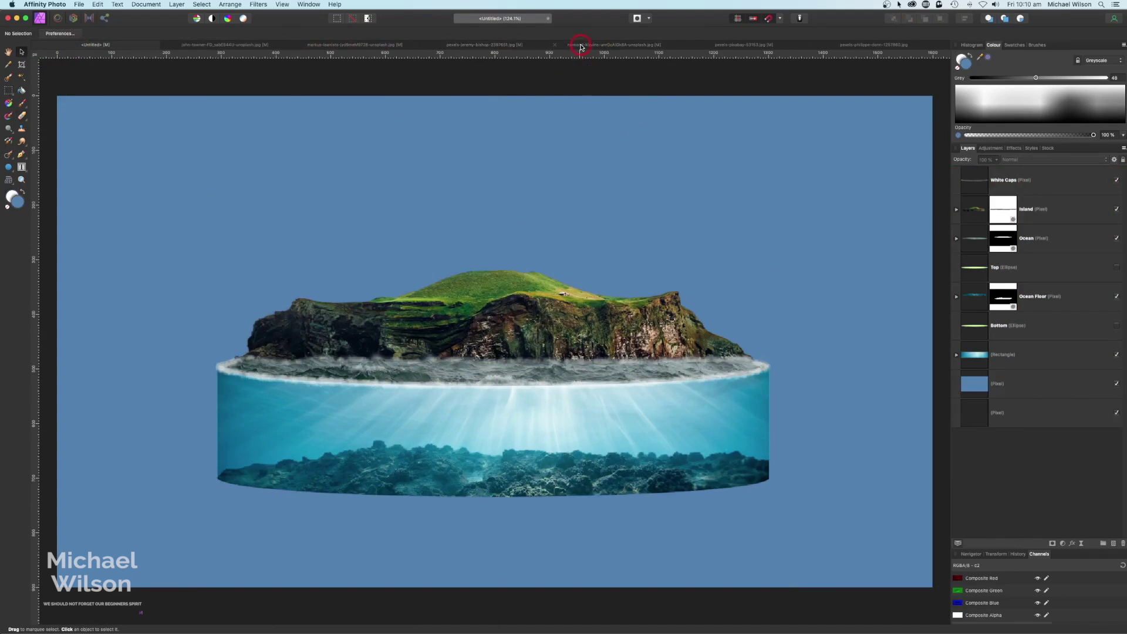
Step: Copy the cut-out ship layer from the sailing ship photo and paste it above White Caps in the composite
click(581, 46)
key(e)
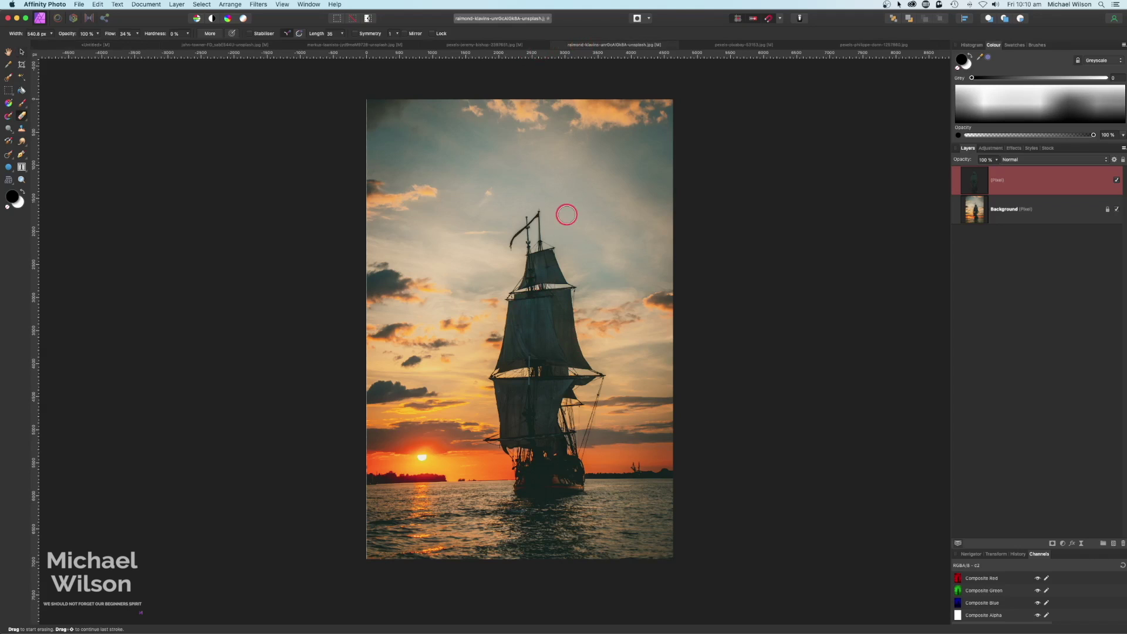
click(1118, 210)
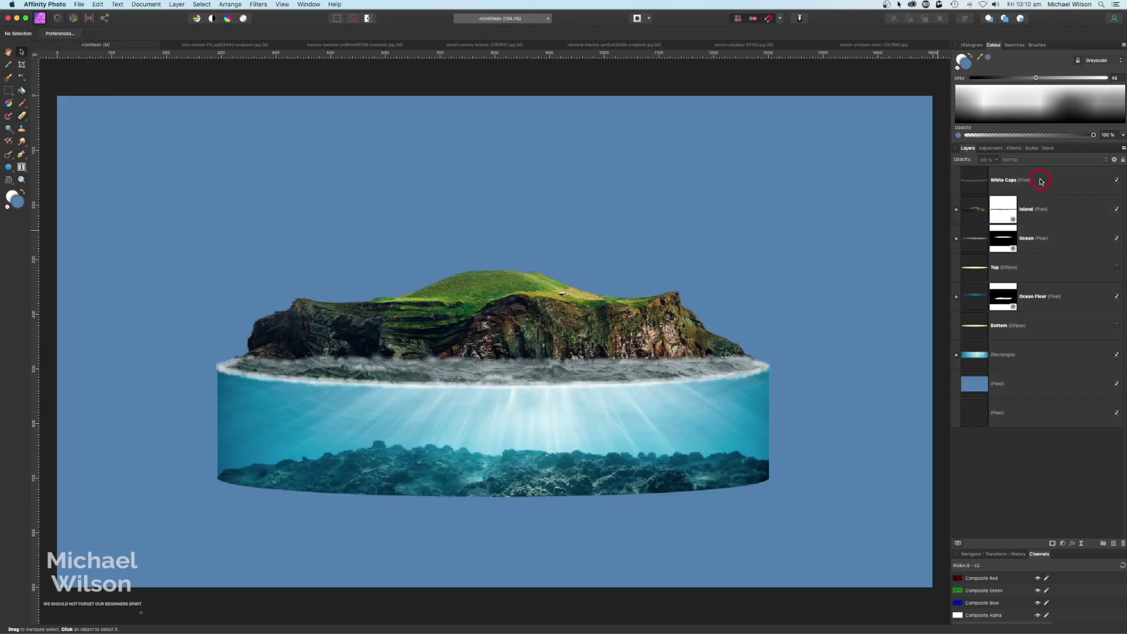
click(1041, 181)
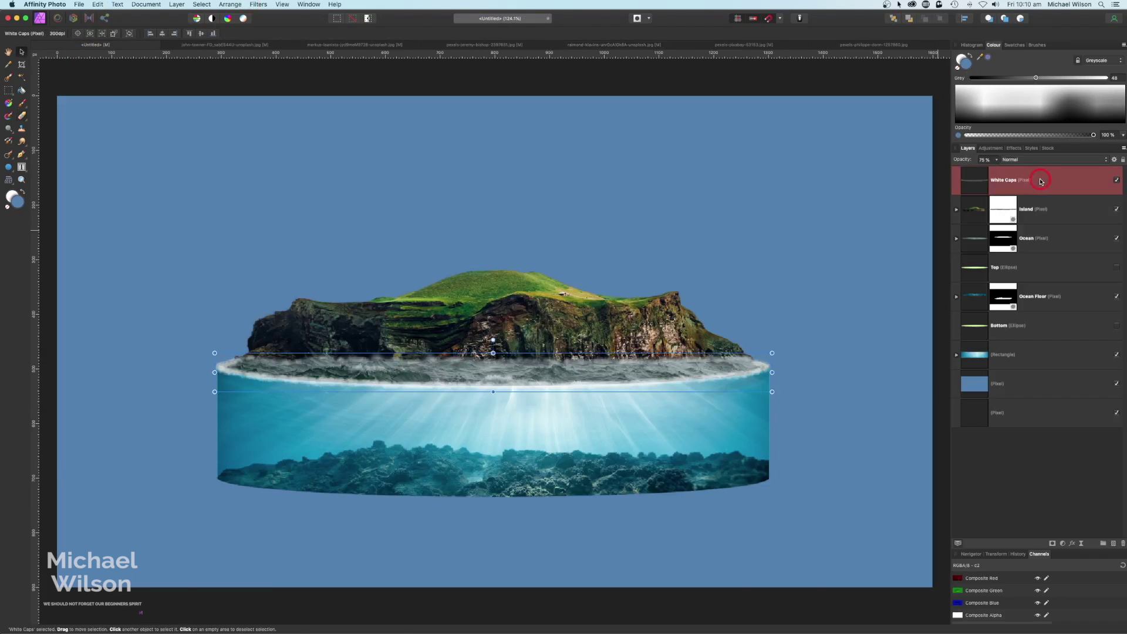
key(super+v)
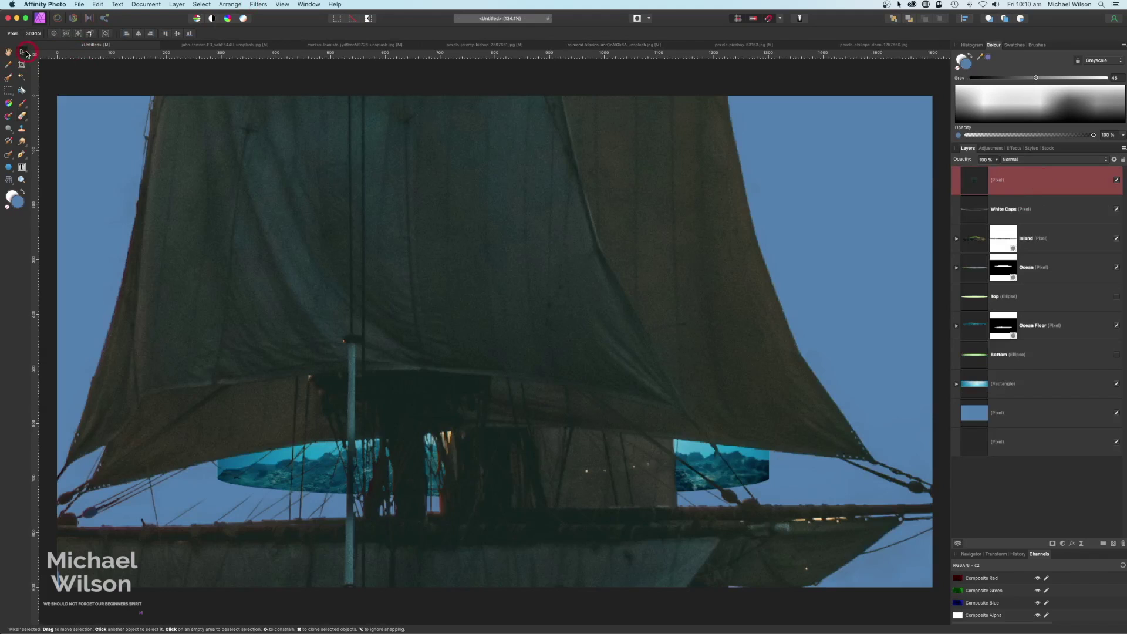
Step: Shrink the pasted ship, position it over the right end of the cylinder, and rename its layer Ship
double_click(981, 186)
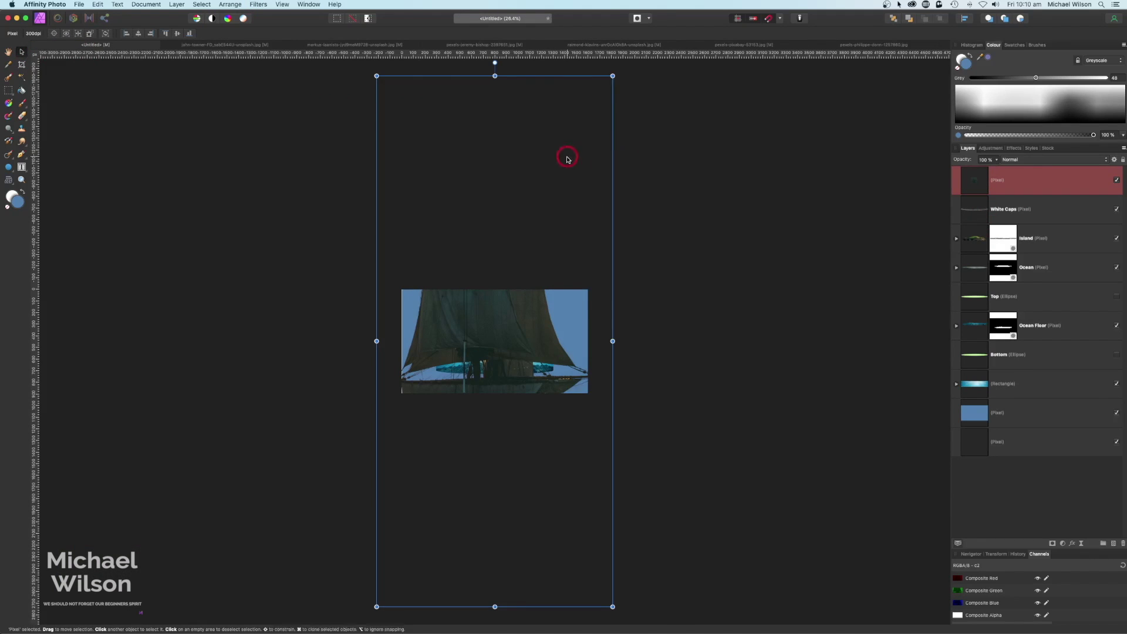
drag(612, 75, 540, 330)
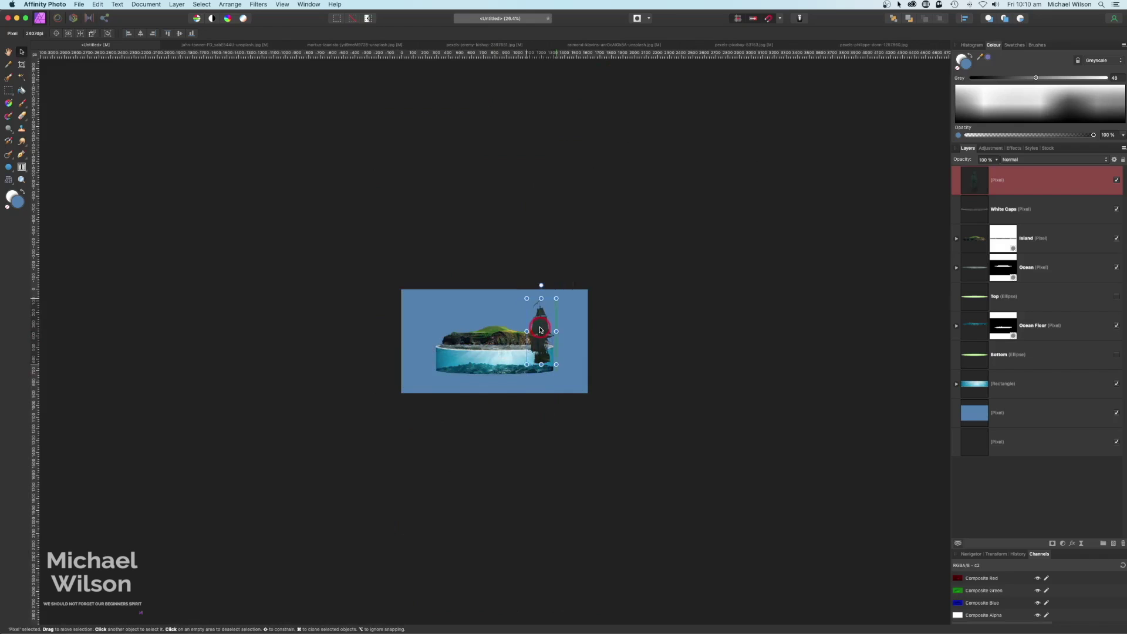
double_click(1002, 180)
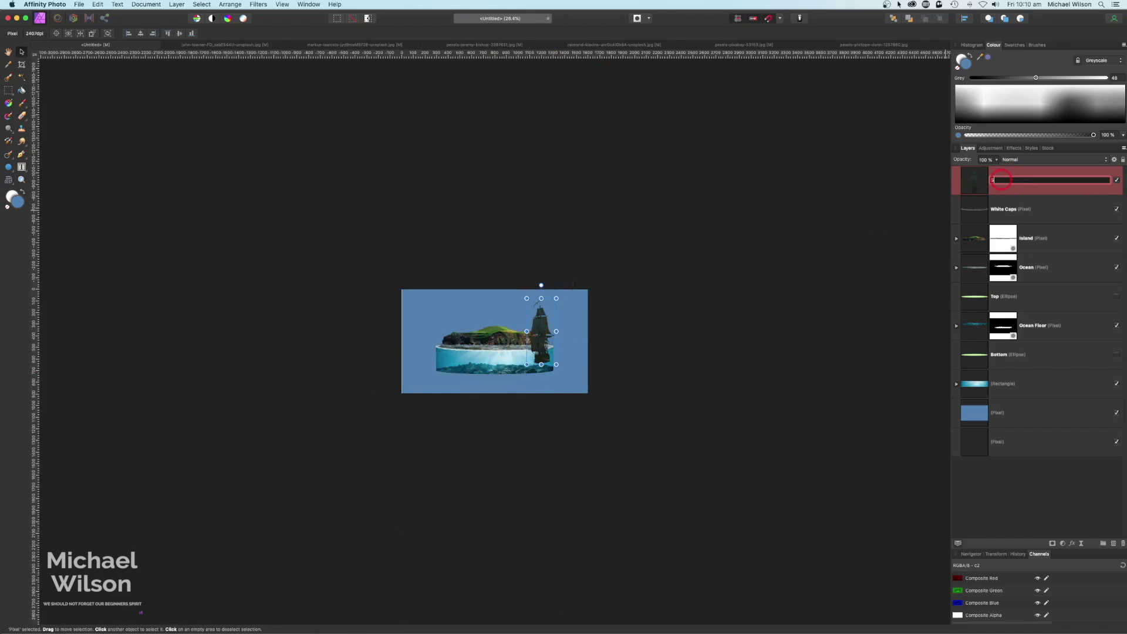
key(Return)
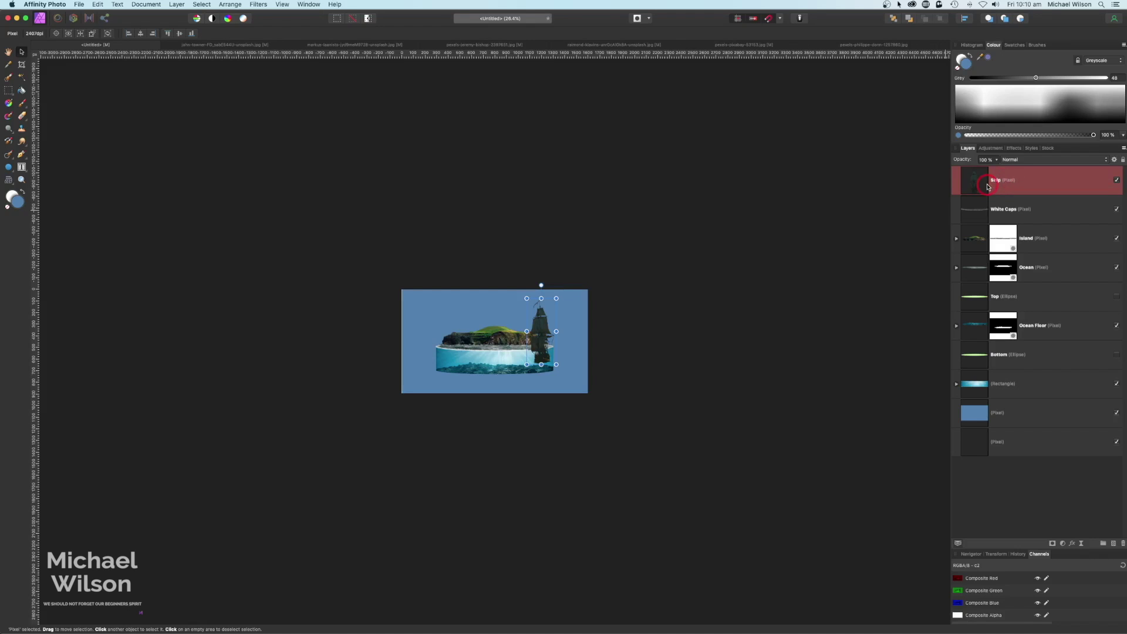
Step: Scale the ship down further, set it on the water at the island's right end, and tilt it slightly clockwise
key(super+0)
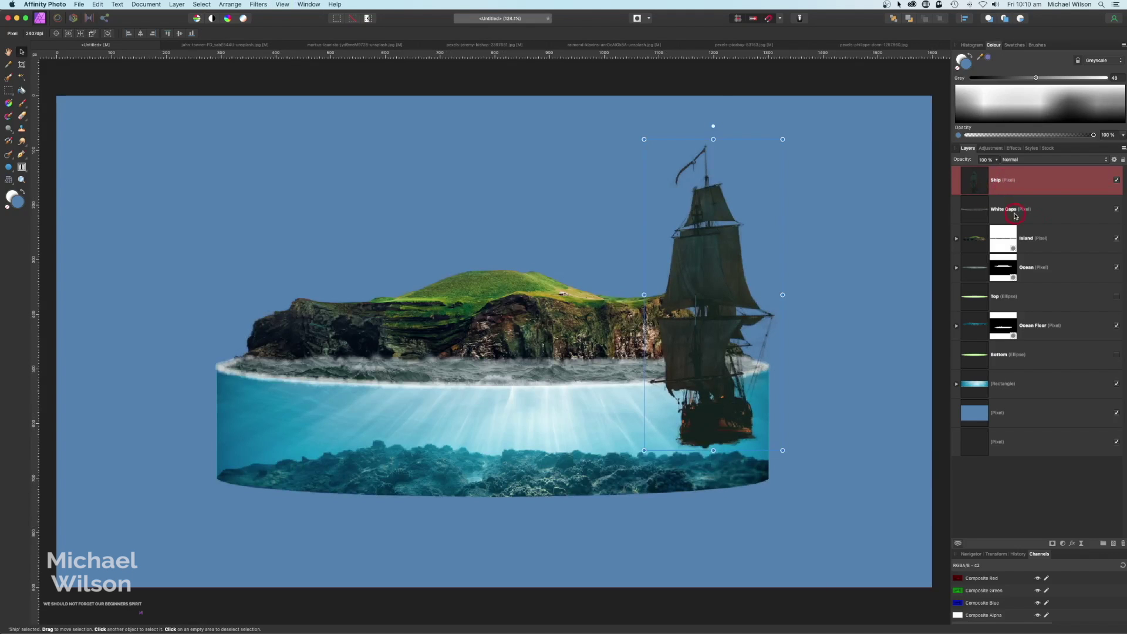
drag(783, 140, 696, 333)
drag(676, 402, 720, 323)
drag(717, 241, 727, 242)
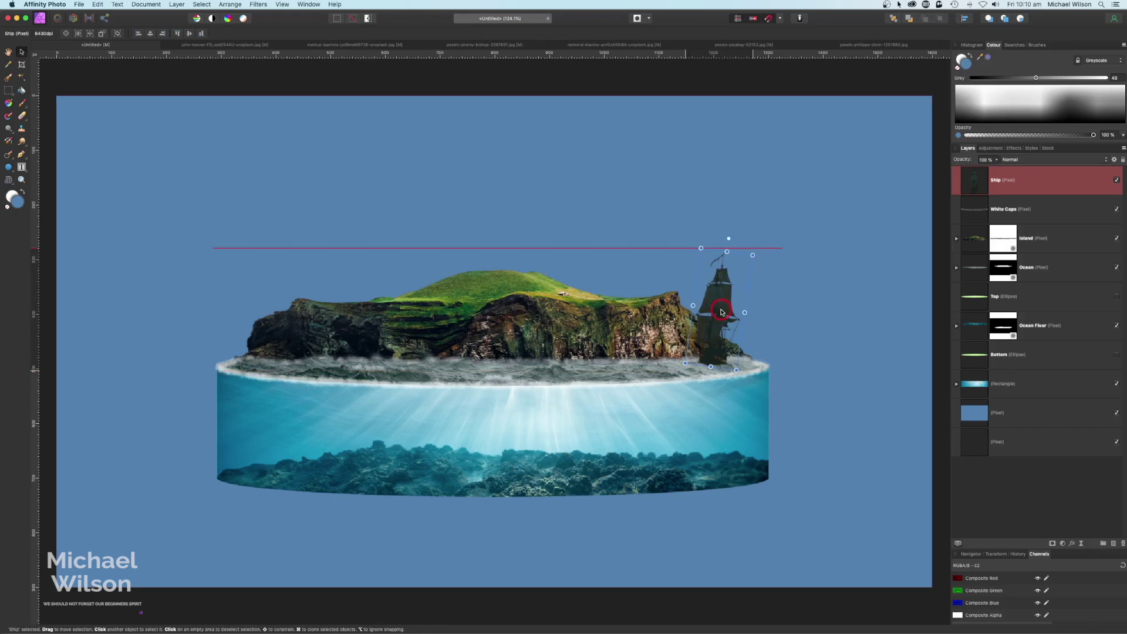
drag(753, 255, 746, 264)
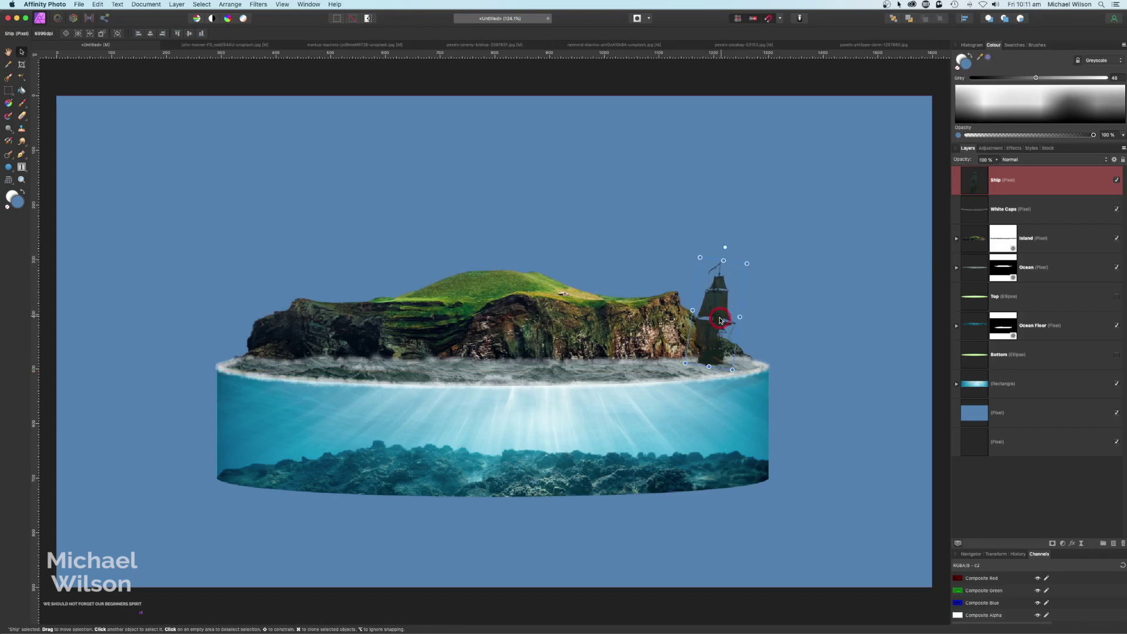
Step: Add a mask to the Ship layer and set up a soft 64 px Basic brush with black as the paint colour
click(1053, 544)
click(22, 105)
click(1038, 46)
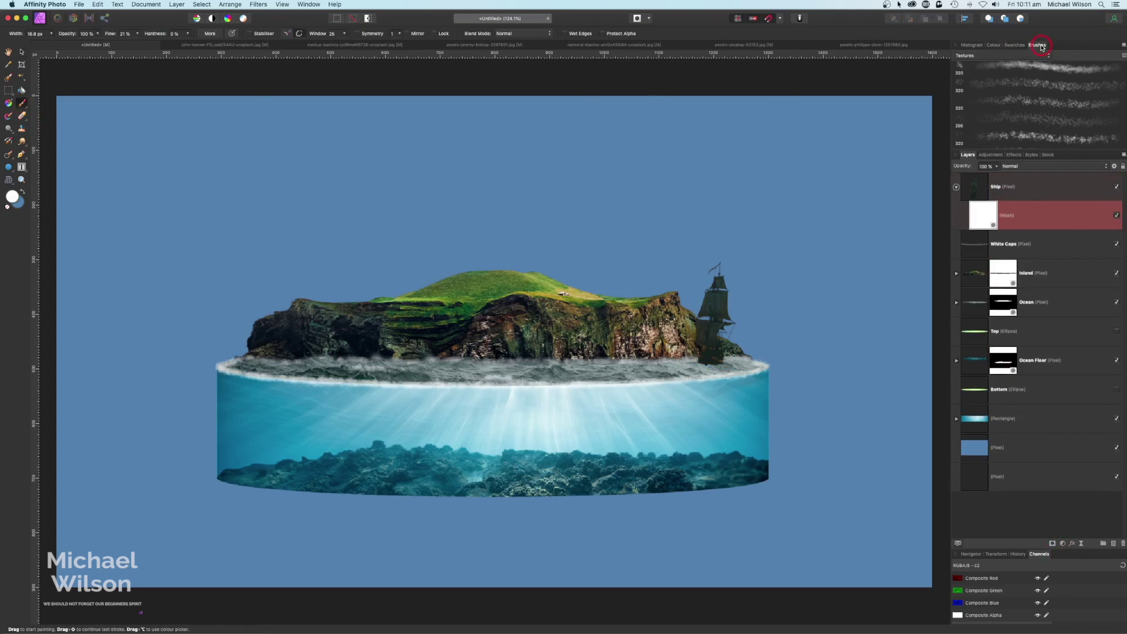
click(1009, 54)
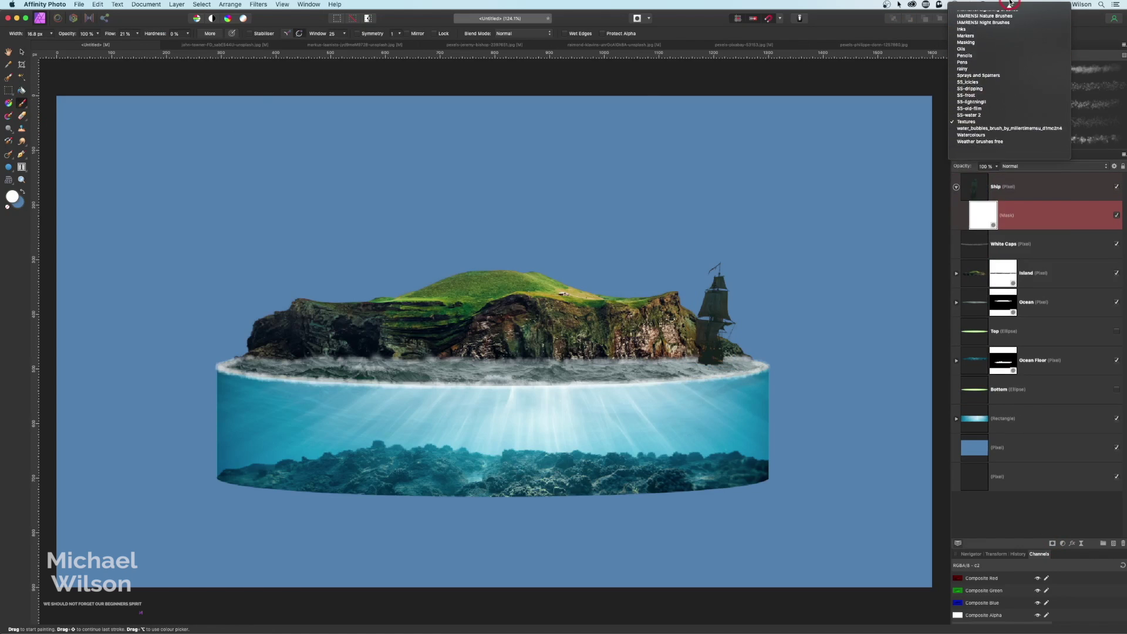
click(984, 34)
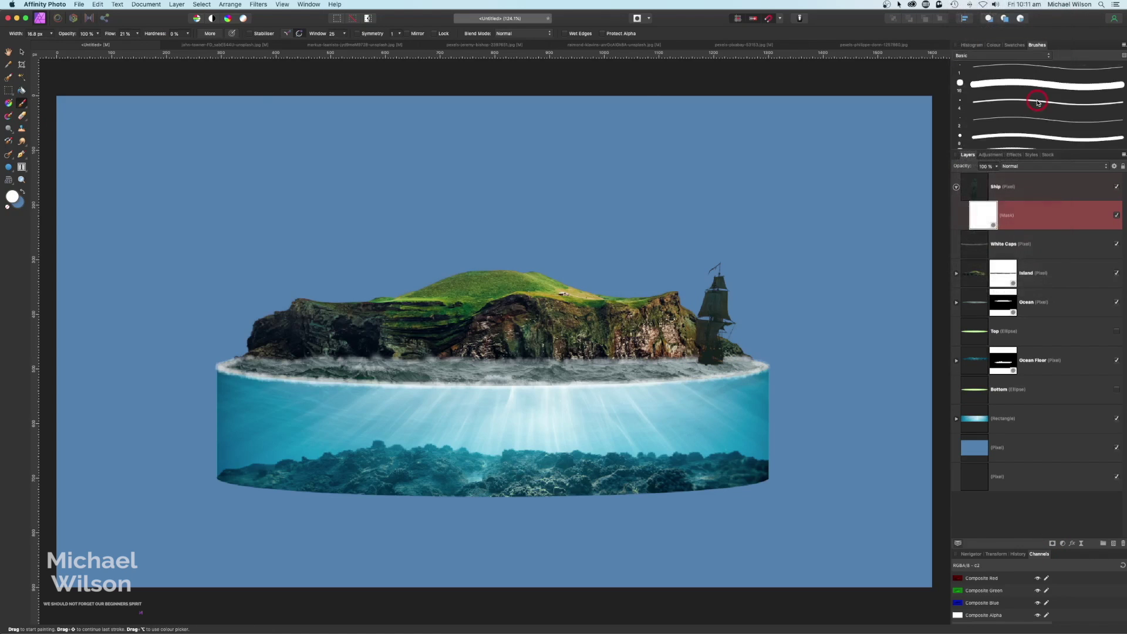
scroll(1038, 103, down, 5)
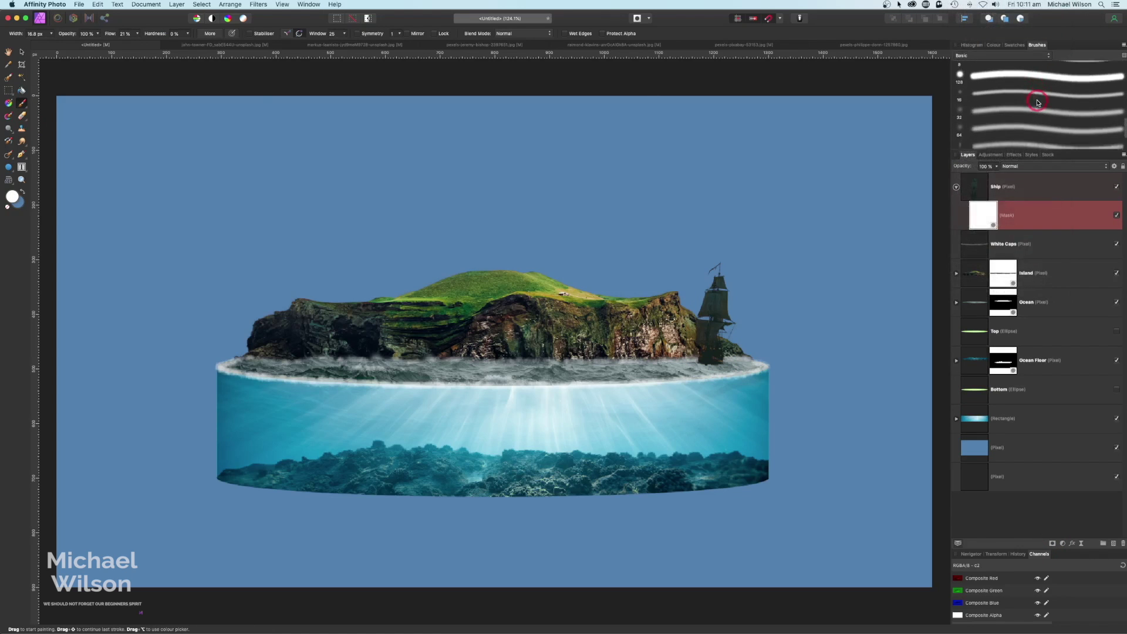
click(1016, 122)
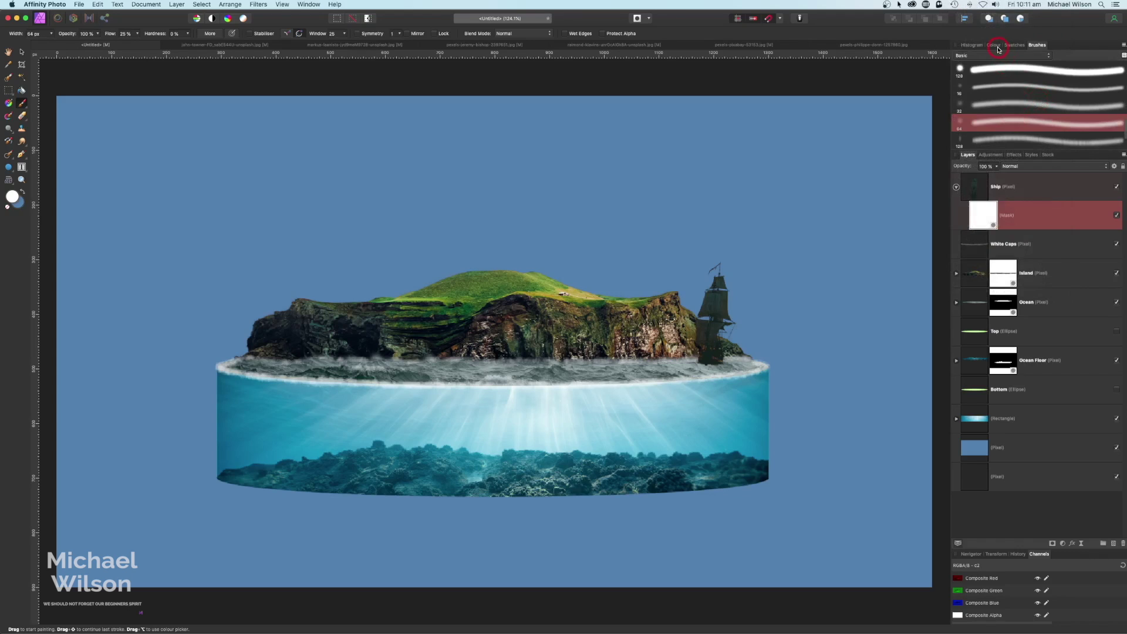
click(994, 46)
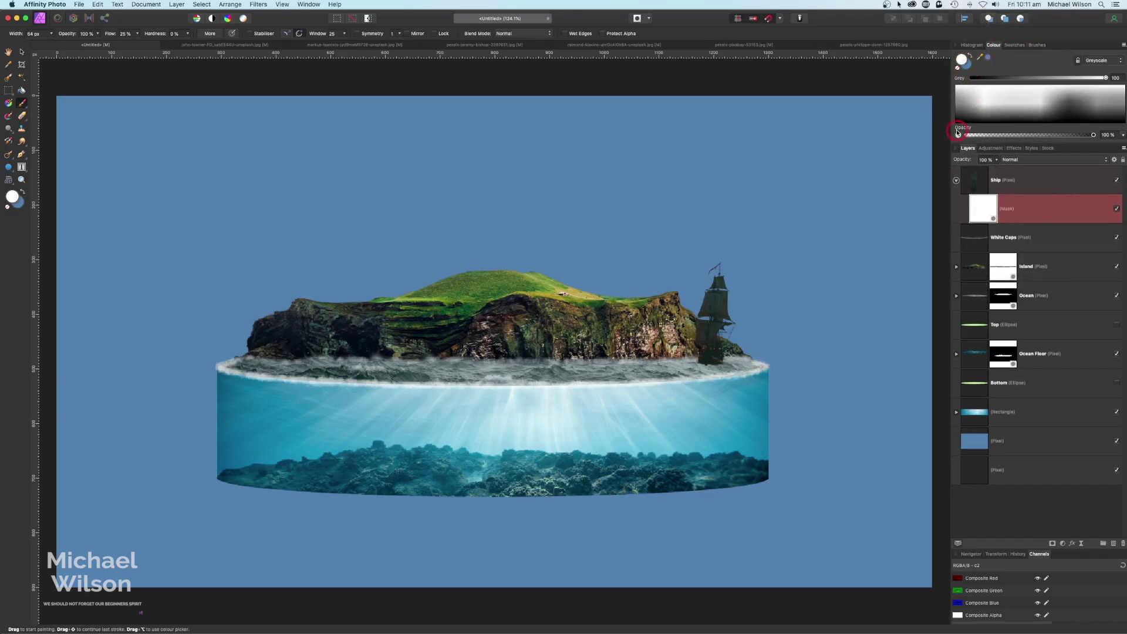
key(d)
Step: Paint black on the ship's mask with a smaller brush to blend the bottom of the hull into the waves
key(super+equal)
key(super+equal)
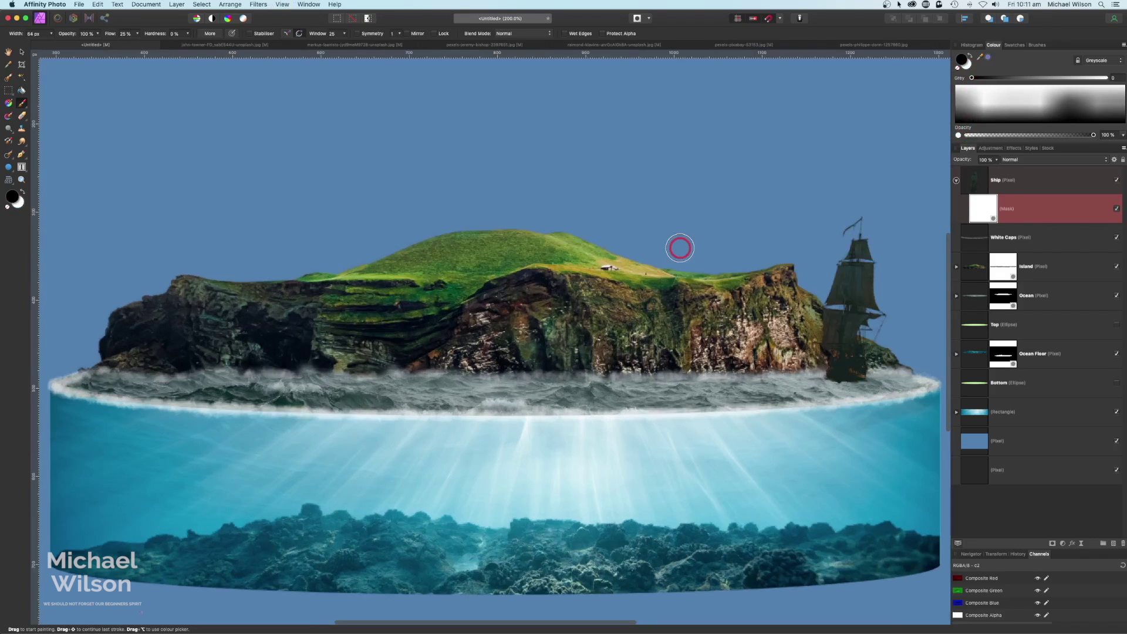
drag(794, 255, 674, 249)
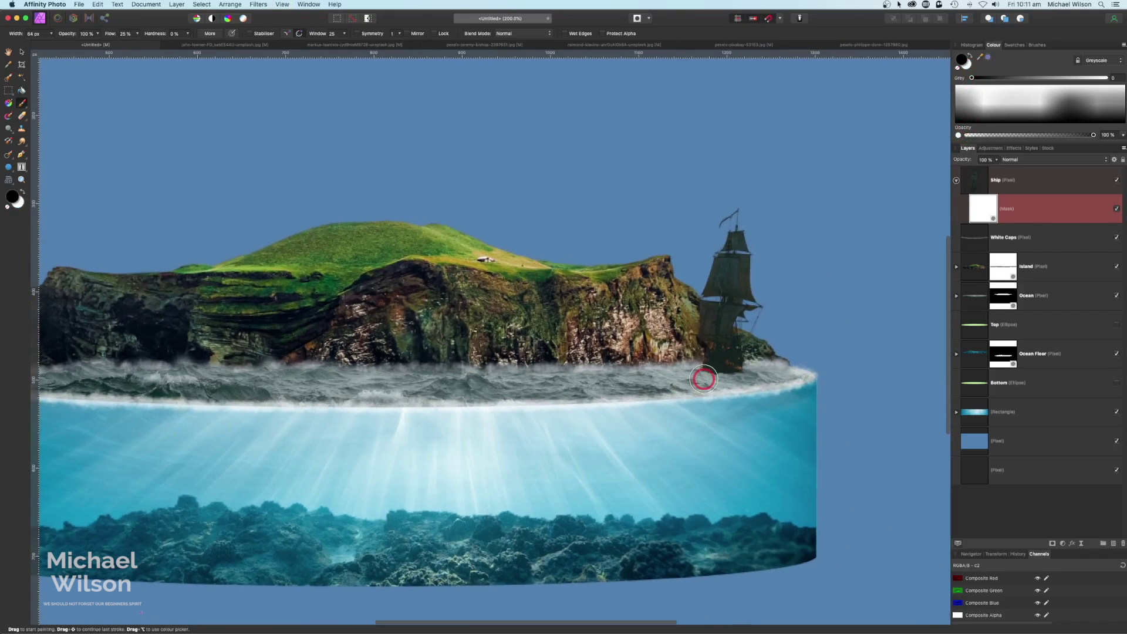
key(bracketleft)
key(bracketleft)
key(bracketleft)
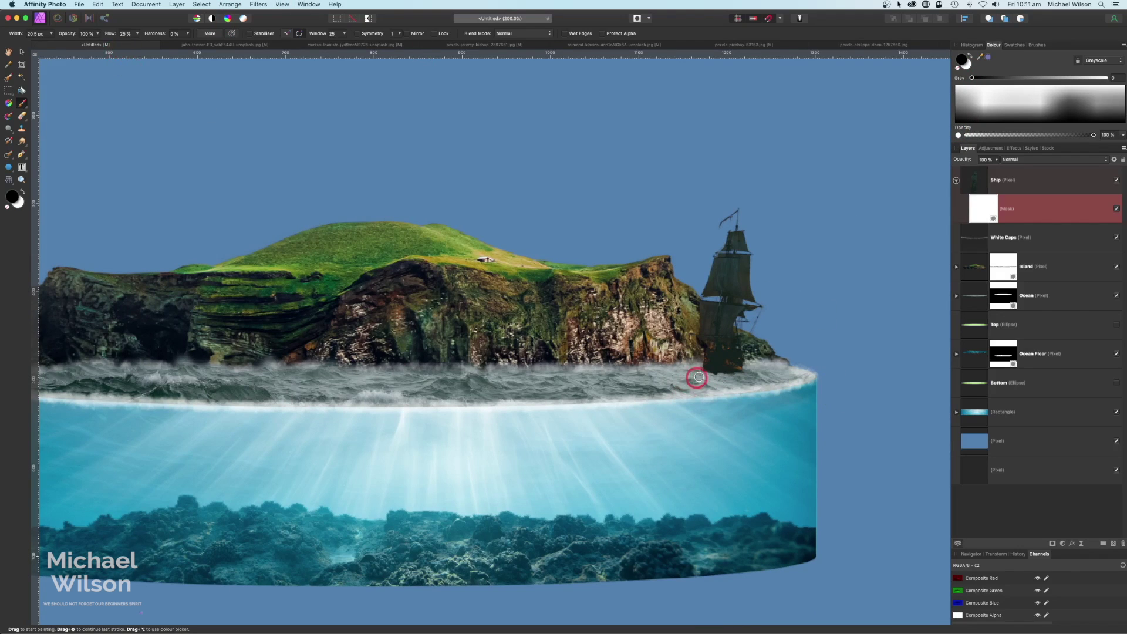
mouse_move(704, 374)
mouse_down()
mouse_move(745, 373)
mouse_move(705, 372)
mouse_move(750, 370)
mouse_move(700, 377)
mouse_up()
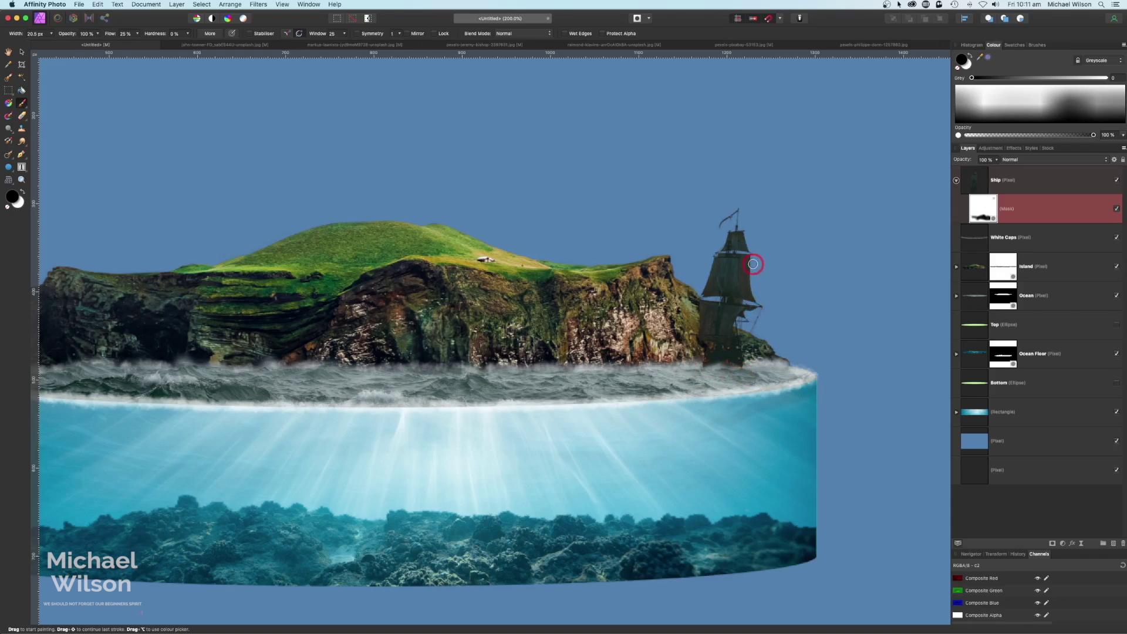
Step: Enlarge the masked ship slightly, keeping its hull at the waterline, and deselect it
click(957, 181)
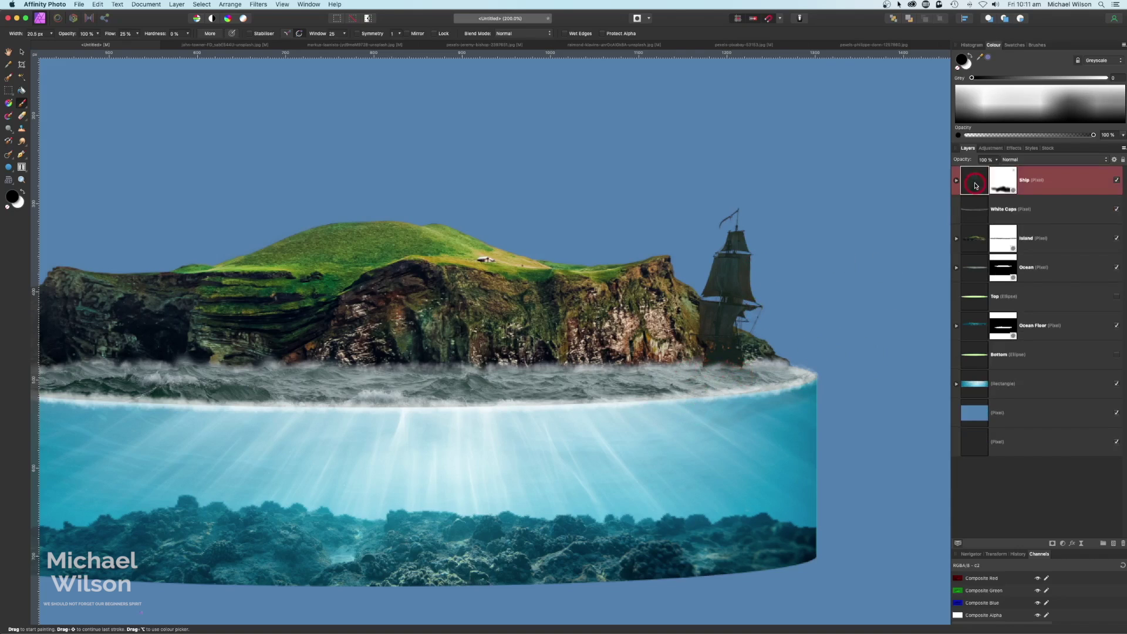
click(22, 52)
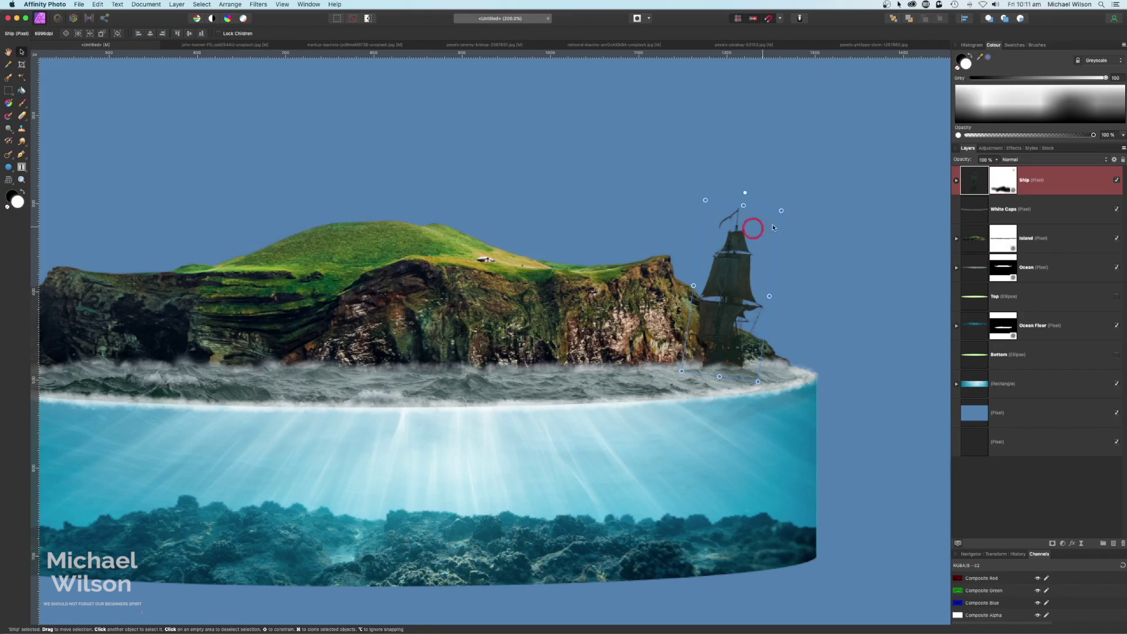
drag(783, 211, 789, 199)
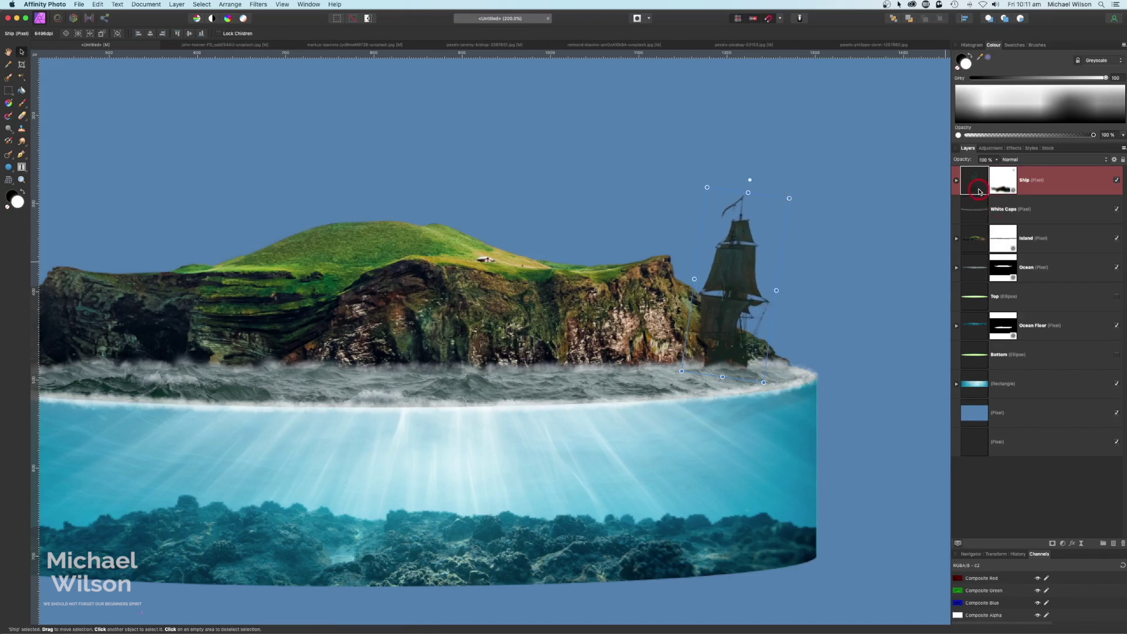
key(super+0)
click(49, 193)
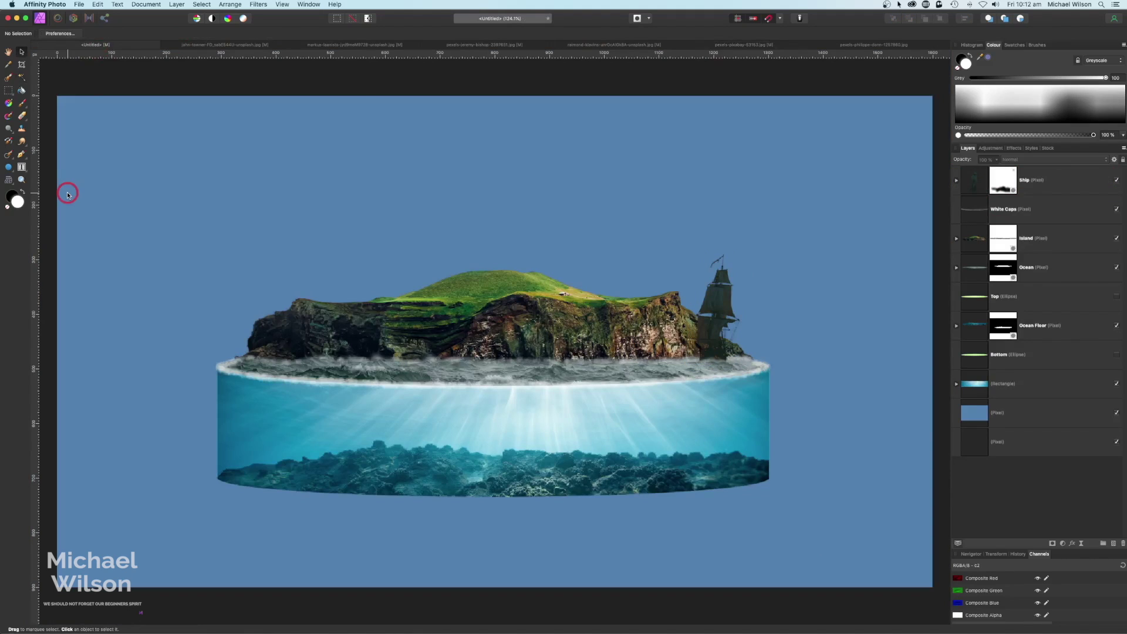
Step: In the moon photo, flood-select the black background at 20% tolerance and invert the selection to isolate the moon
click(720, 45)
key(w)
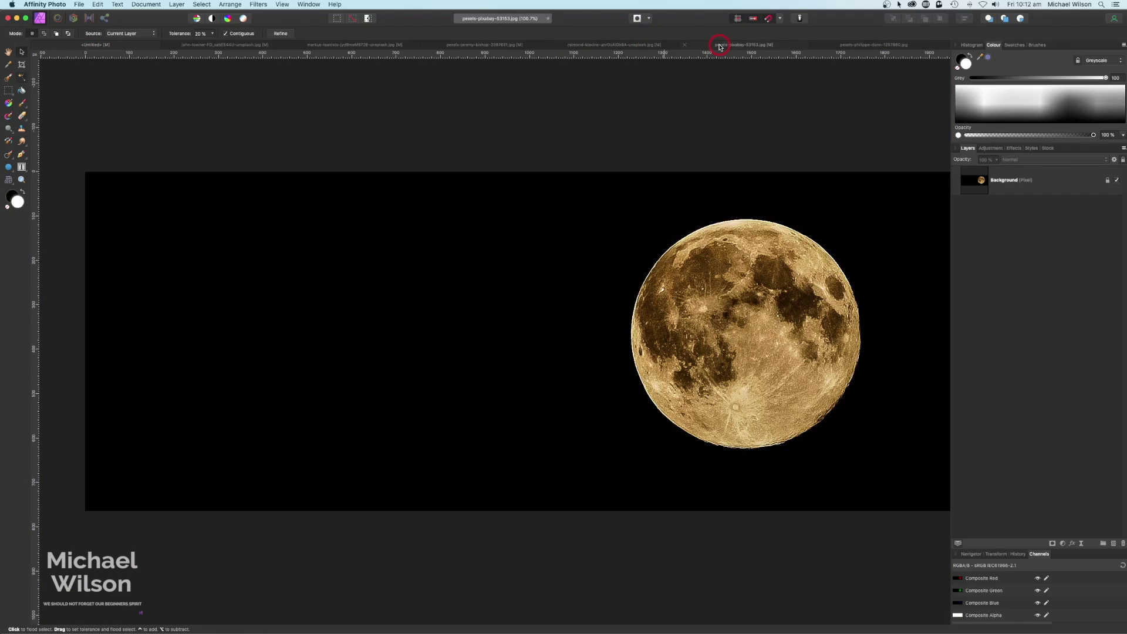
click(1085, 185)
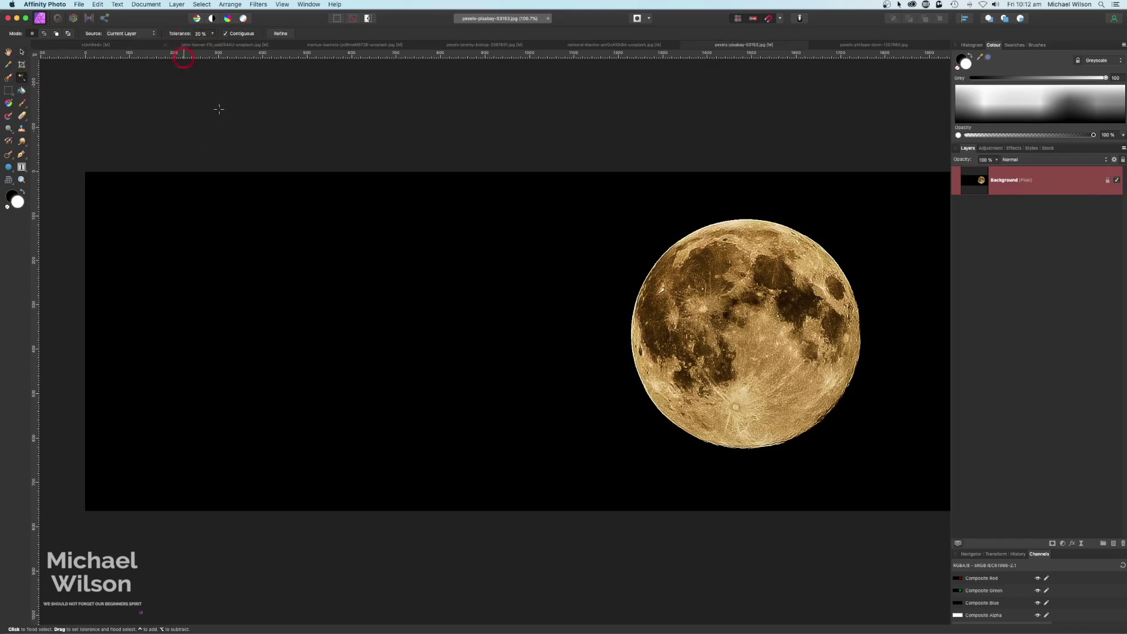
click(473, 353)
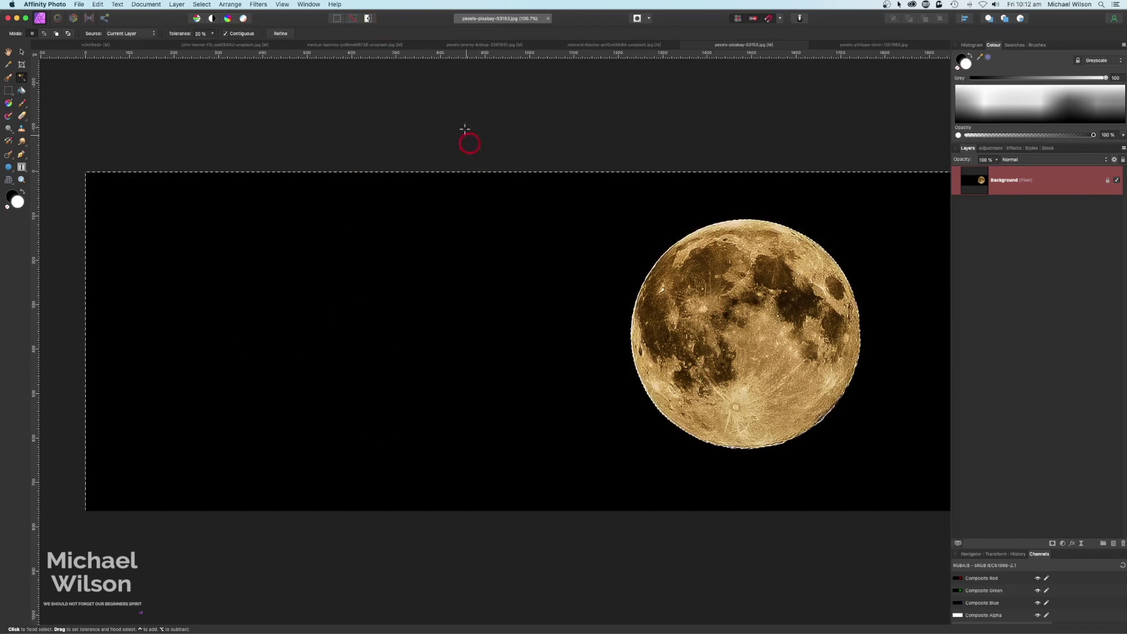
click(369, 19)
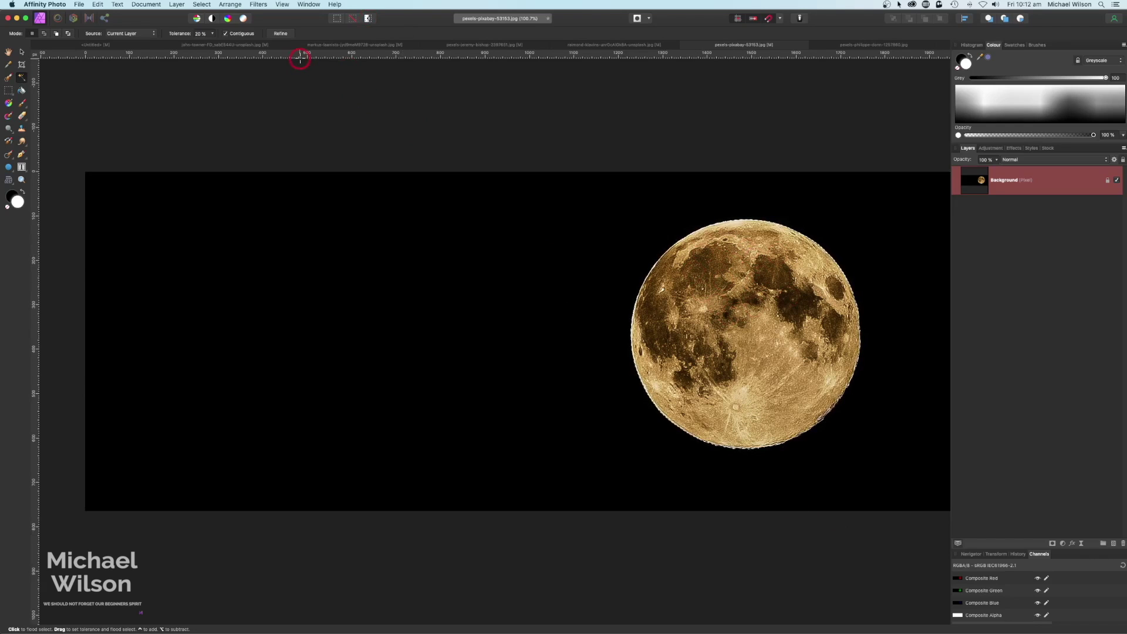
Step: Refine the moon selection with a slight feather, keeping the output as a selection
click(280, 33)
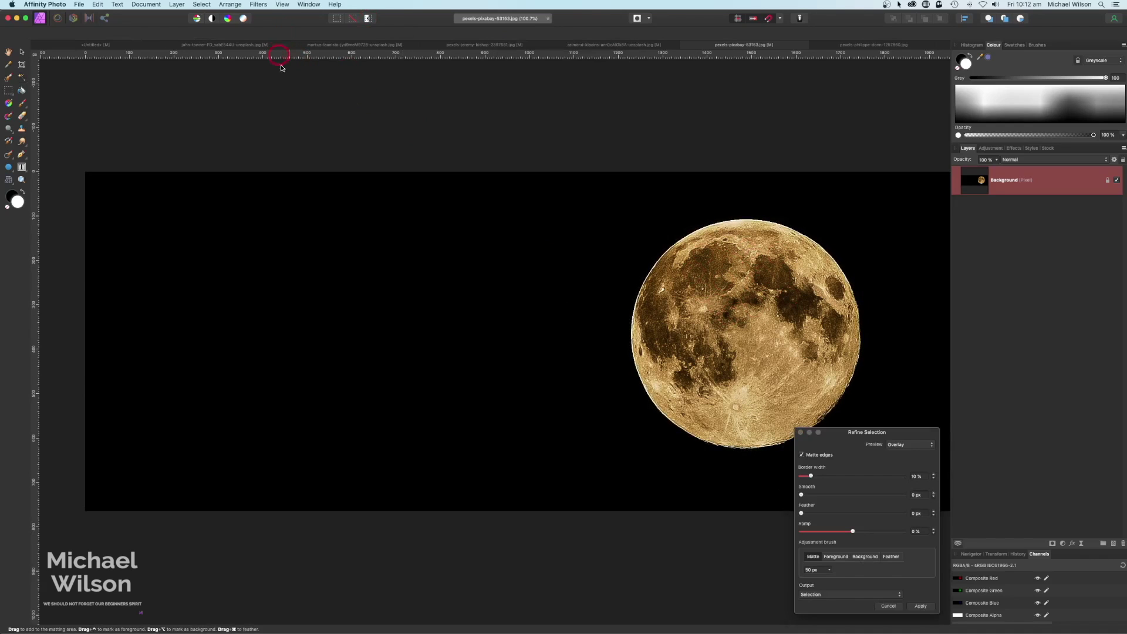
click(811, 515)
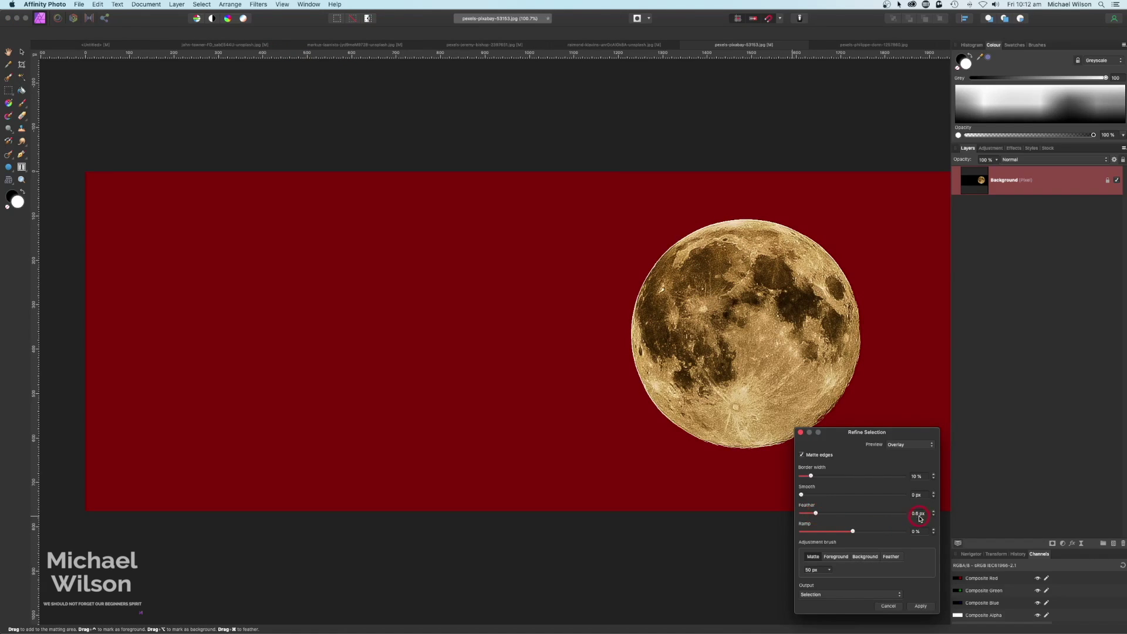
click(921, 606)
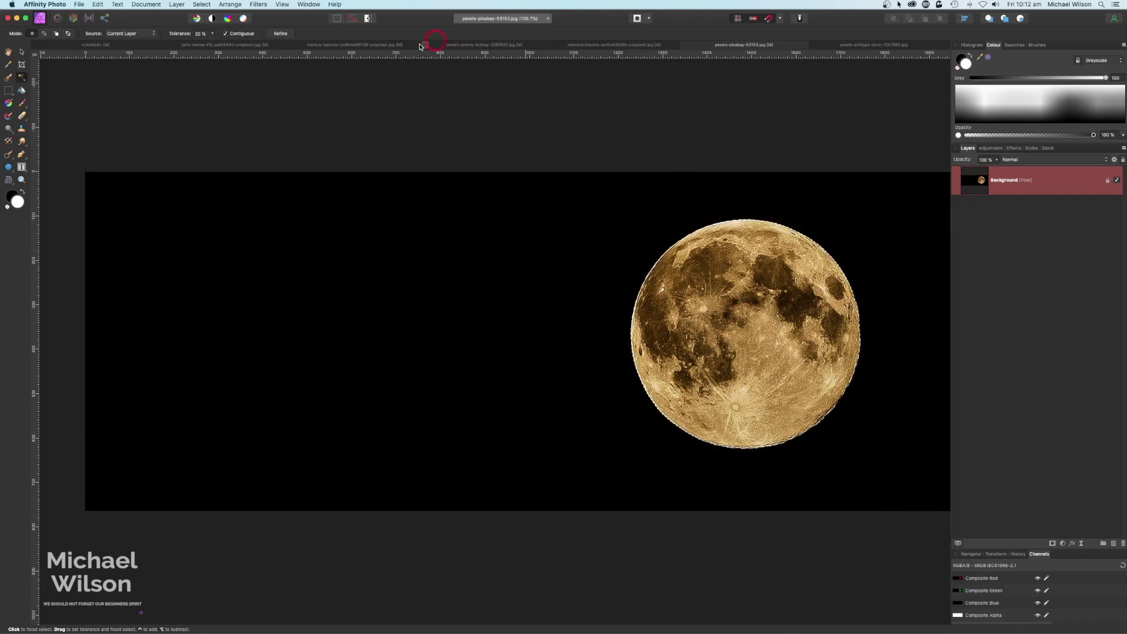
Step: Paste the cut-out moon above the composite's blue background layer, scale it down, and rotate it clockwise behind the island's peak
click(90, 44)
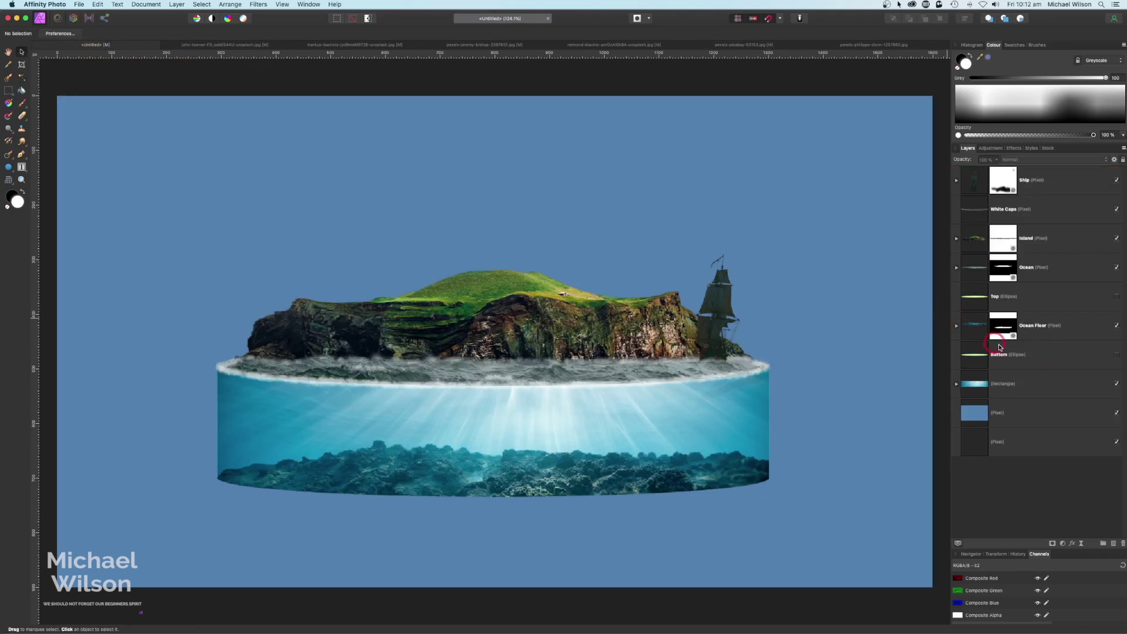
click(1010, 414)
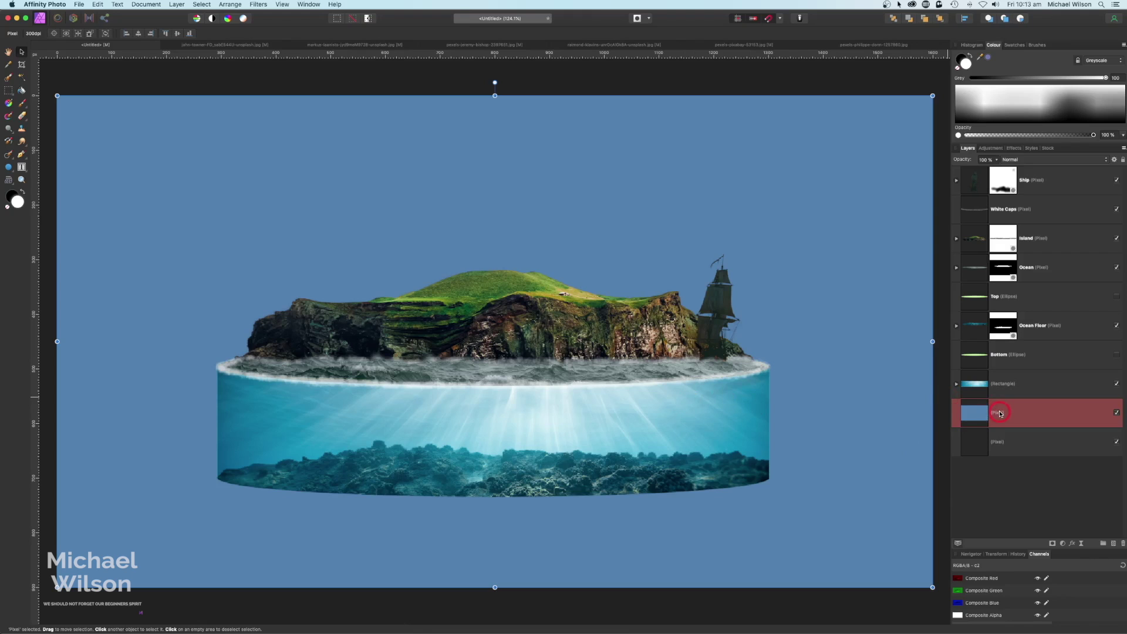
key(super+v)
drag(886, 218, 529, 169)
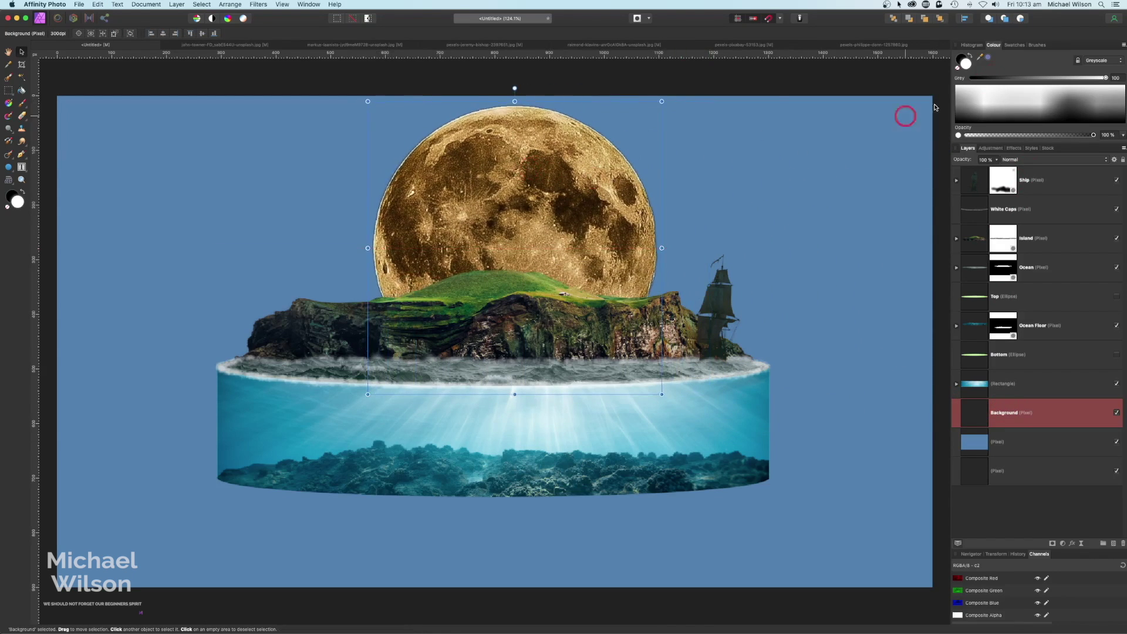
drag(661, 101, 585, 177)
drag(475, 165, 555, 171)
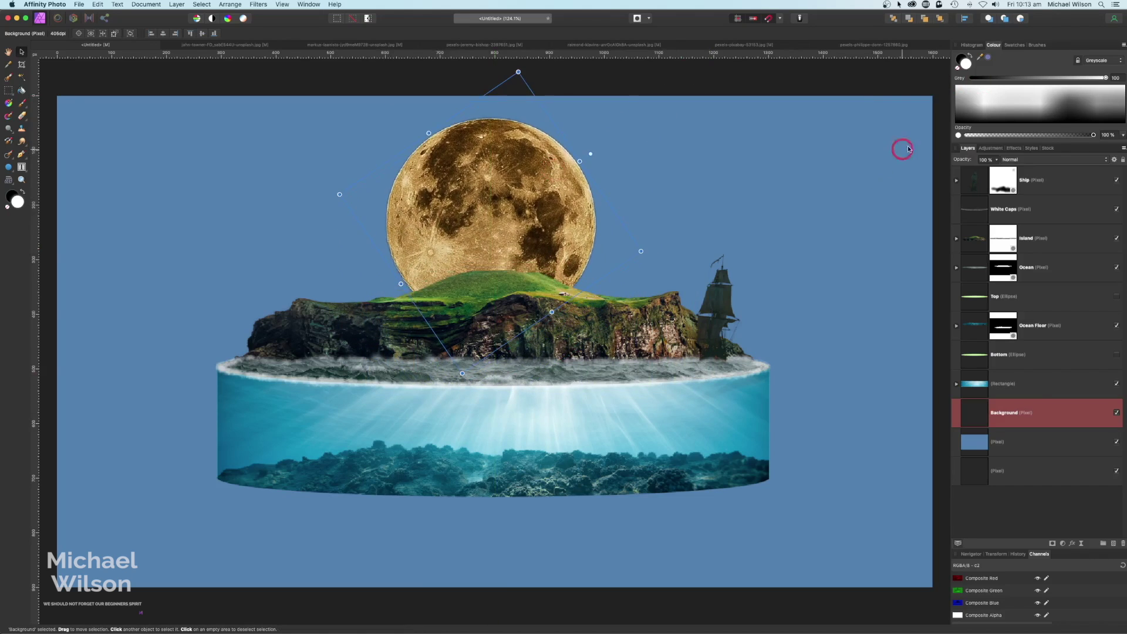
Step: Set the pasted moon layer to Screen blend mode with 75% opacity and name it Moon
click(1022, 159)
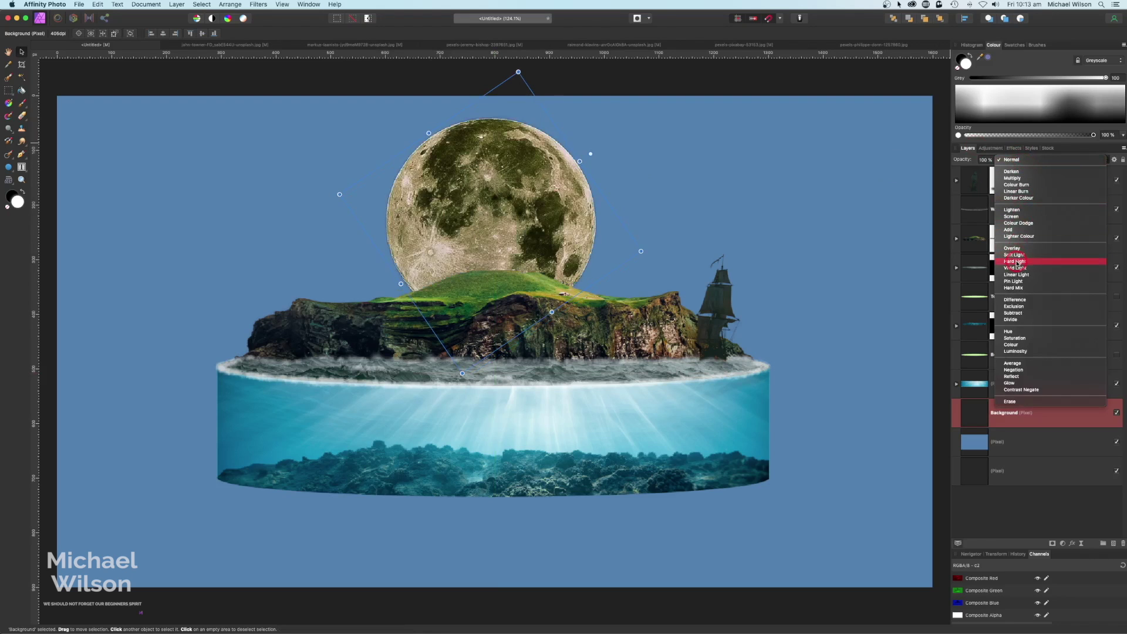
click(1012, 216)
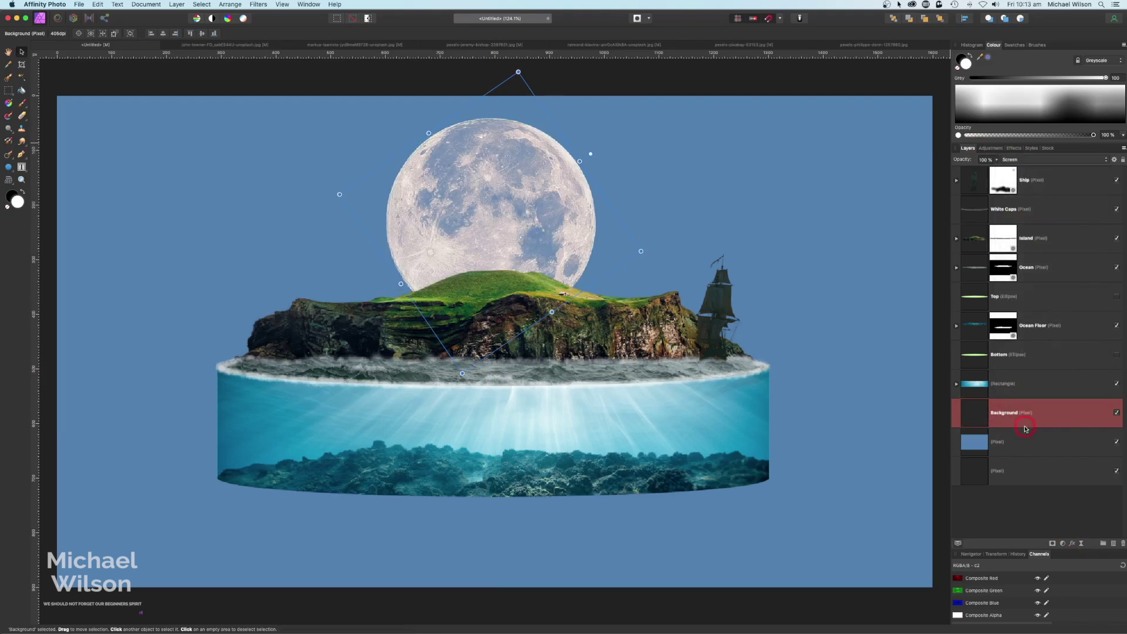
double_click(1007, 414)
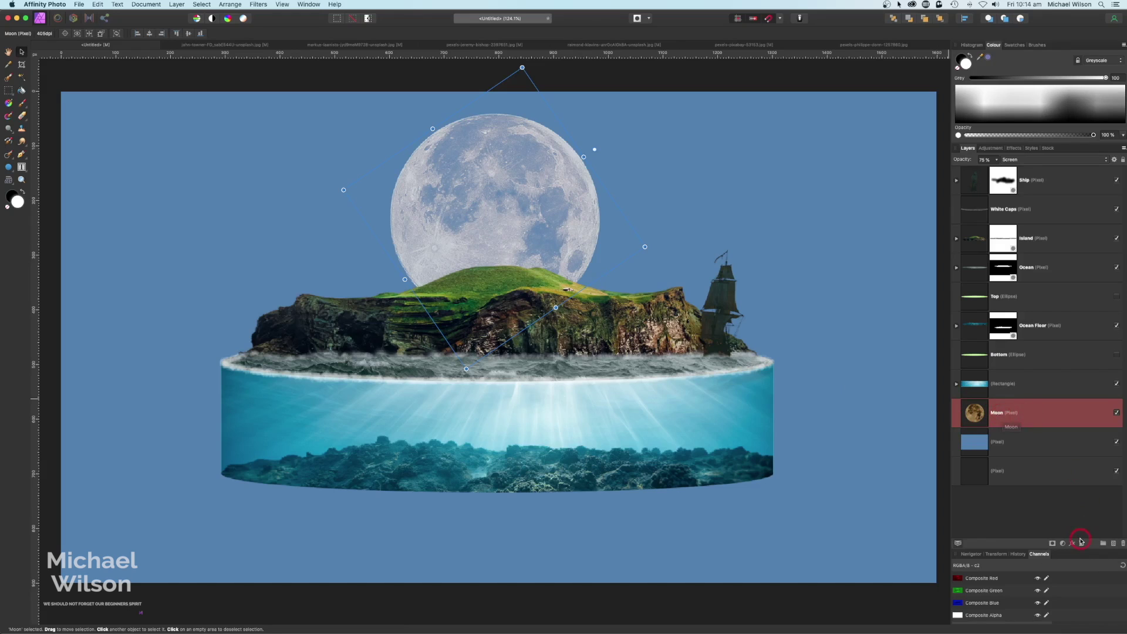
Step: Add a live Gaussian Blur filter to the Moon layer and give it a small radius to soften the moon
click(1081, 541)
click(1064, 549)
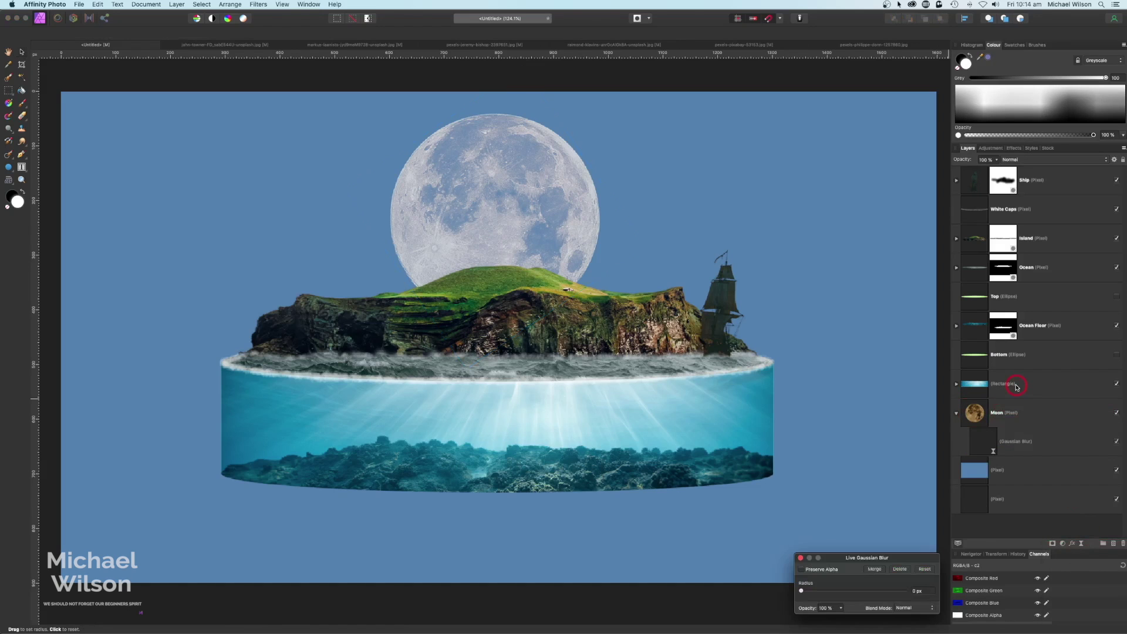
click(985, 450)
drag(931, 558, 904, 364)
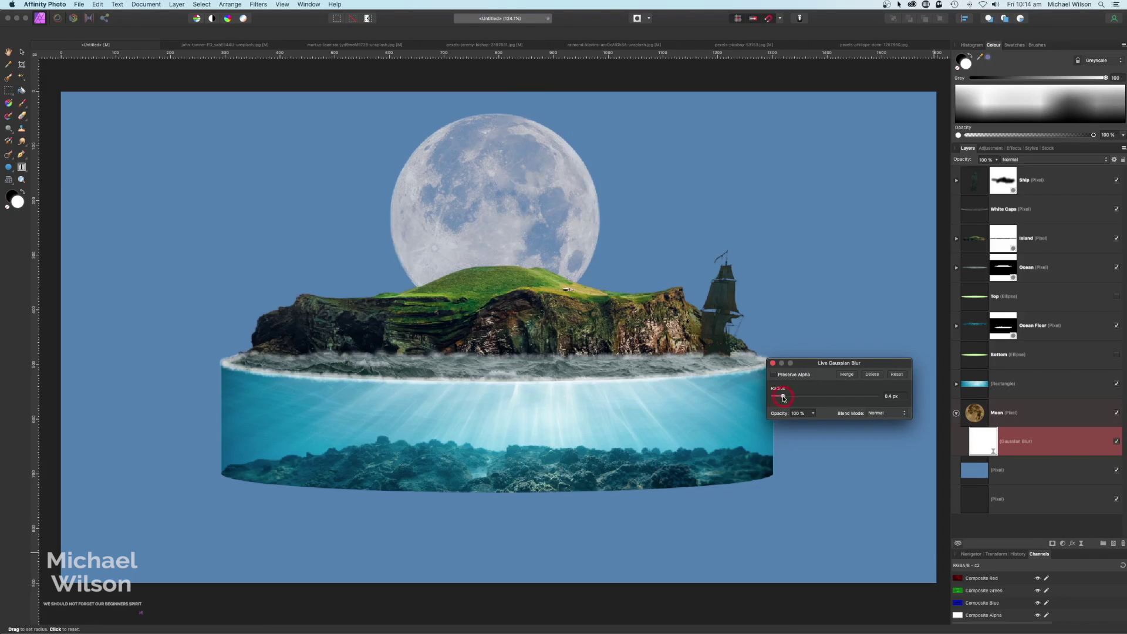
drag(799, 401, 805, 401)
click(773, 363)
Step: Lower the opacity of the Moon's Gaussian Blur filter and collapse the Moon layer
click(997, 161)
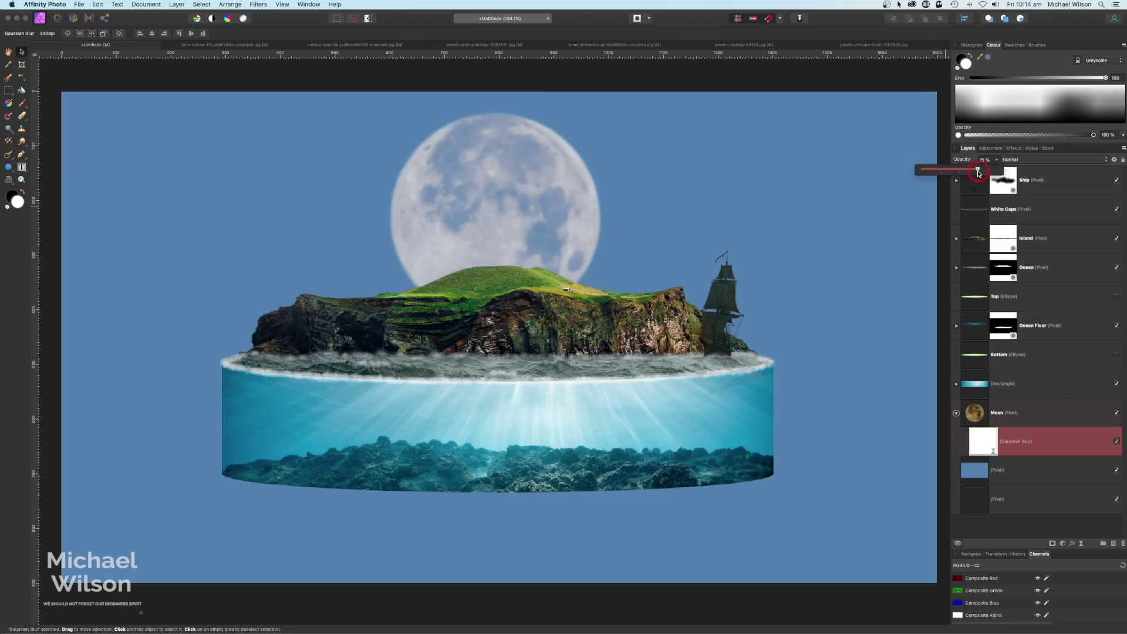
click(974, 182)
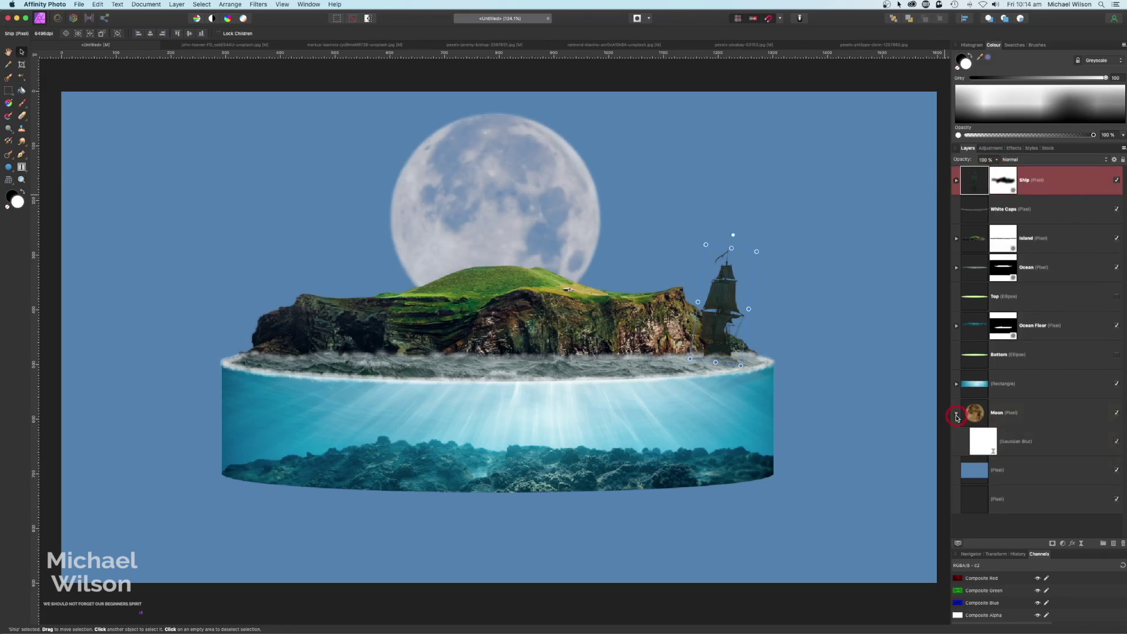
click(956, 414)
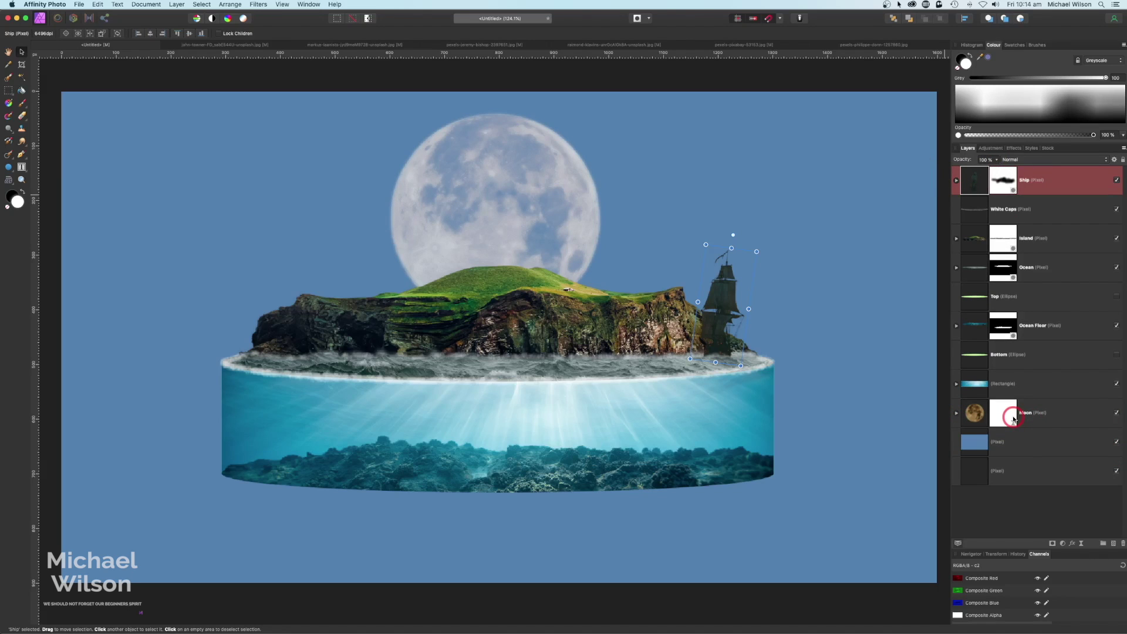
Step: Move the moon up and slightly to the right so it rises above the island's peak, and deselect it
click(987, 418)
drag(587, 222, 571, 178)
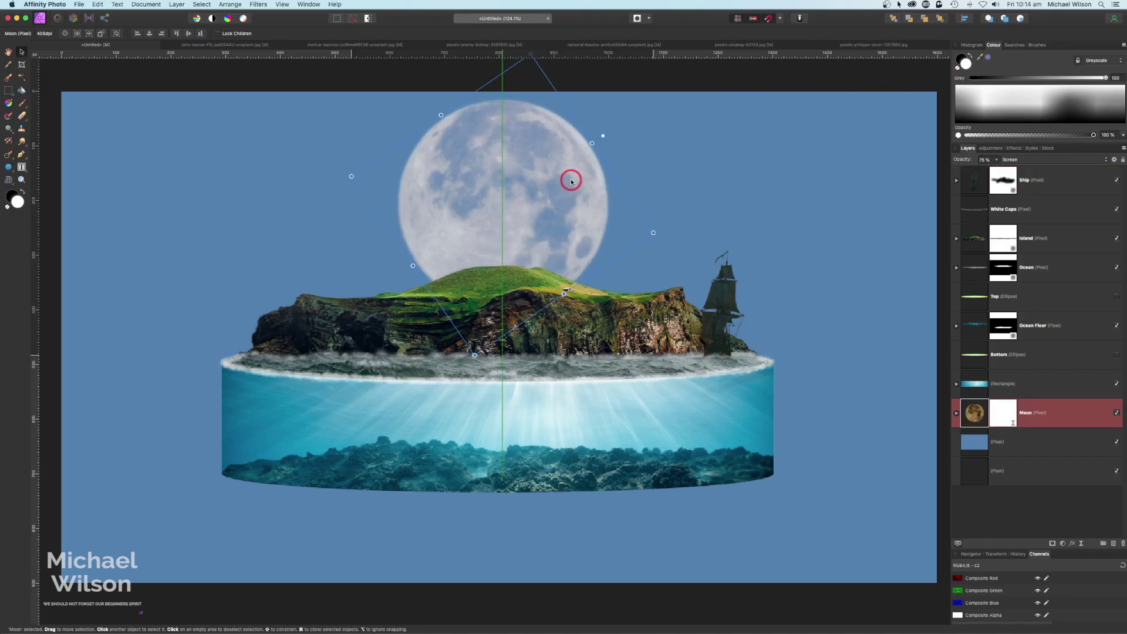
click(678, 113)
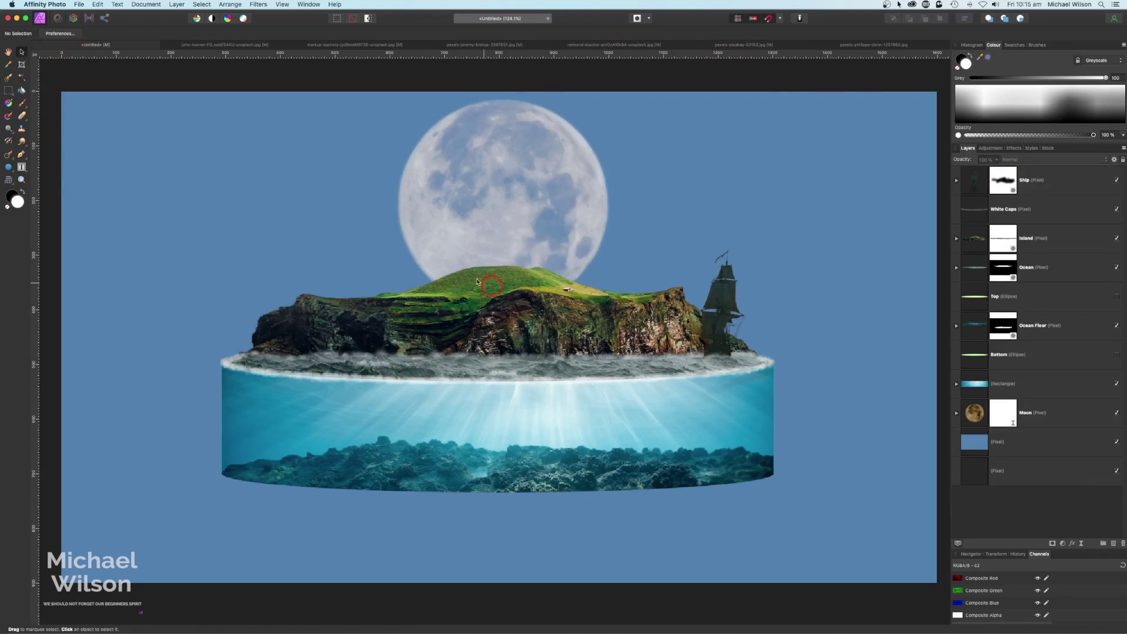
Step: Copy the Milky Way photo and paste it into the composite directly above the blue background layer
click(865, 45)
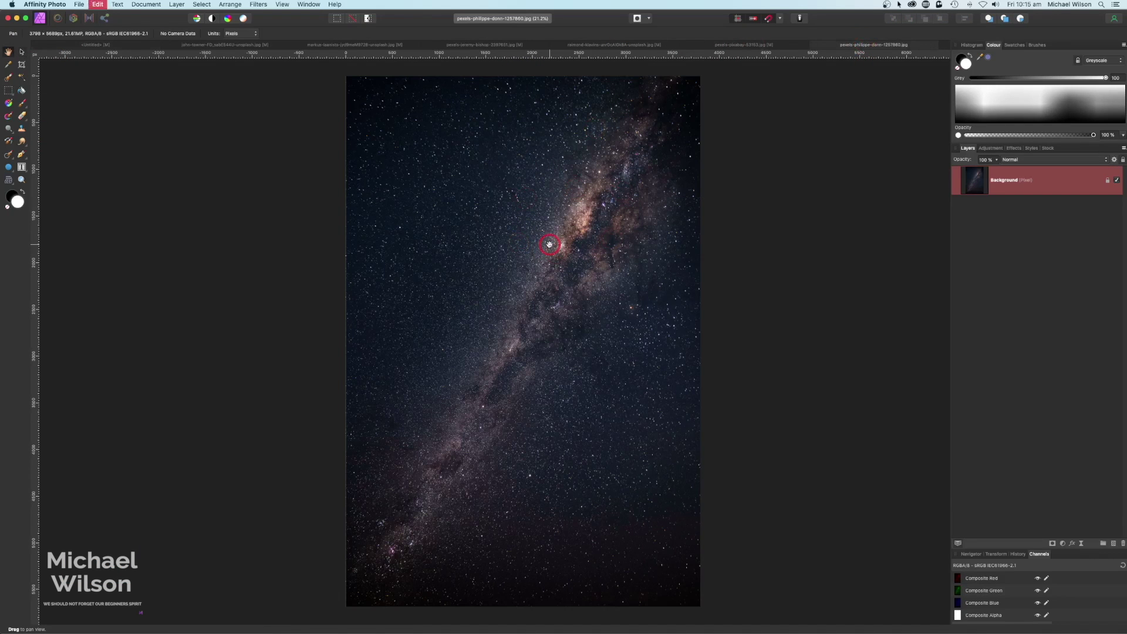
click(106, 47)
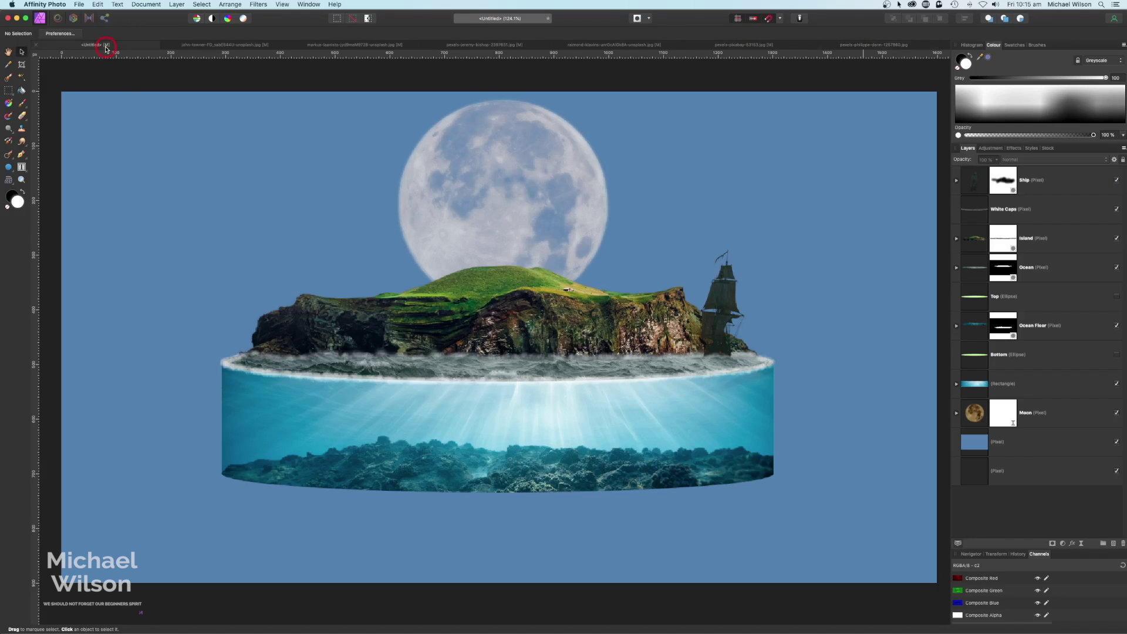
click(1000, 442)
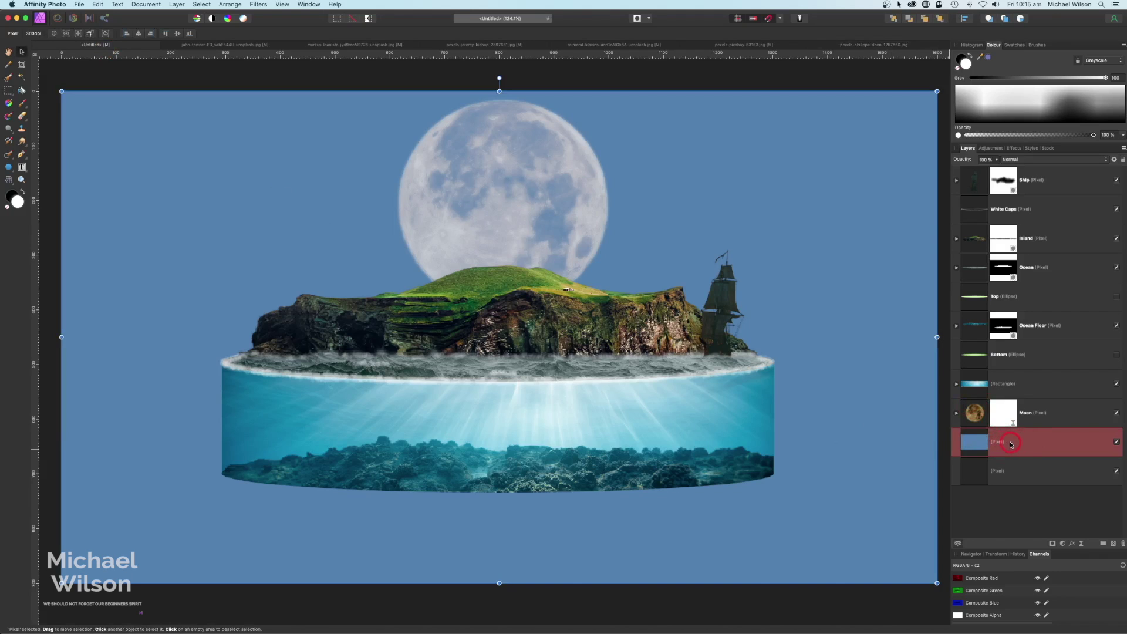
key(super+v)
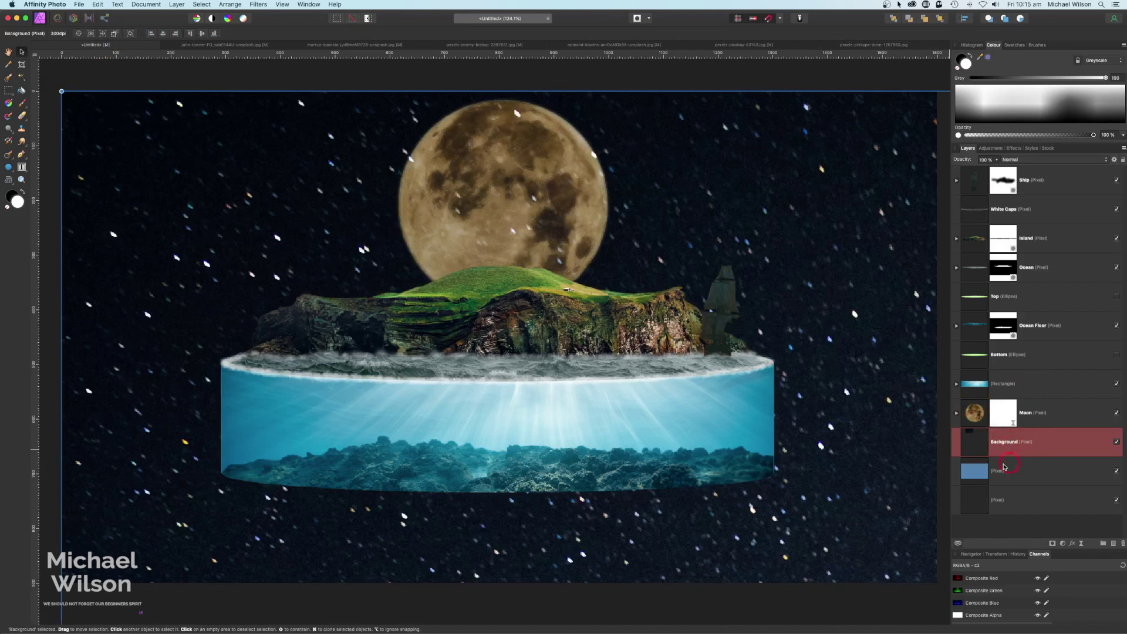
Step: Shrink the oversized Milky Way image to fit within the canvas height and centre it behind the island
scroll(370, 113, down, 10)
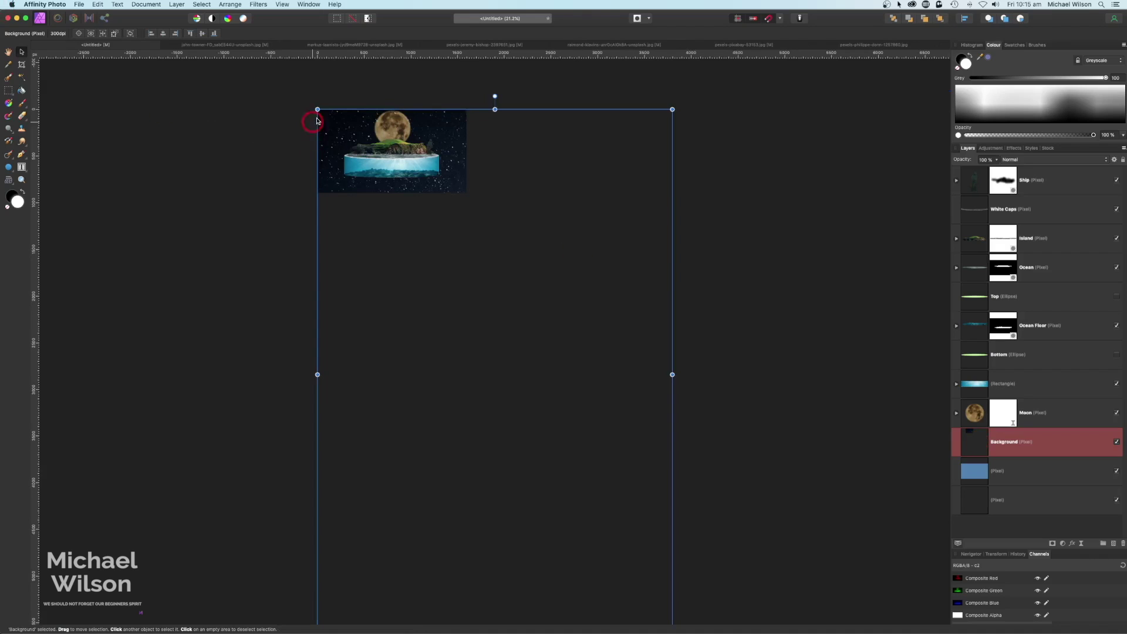
drag(318, 110, 546, 447)
drag(617, 495, 390, 145)
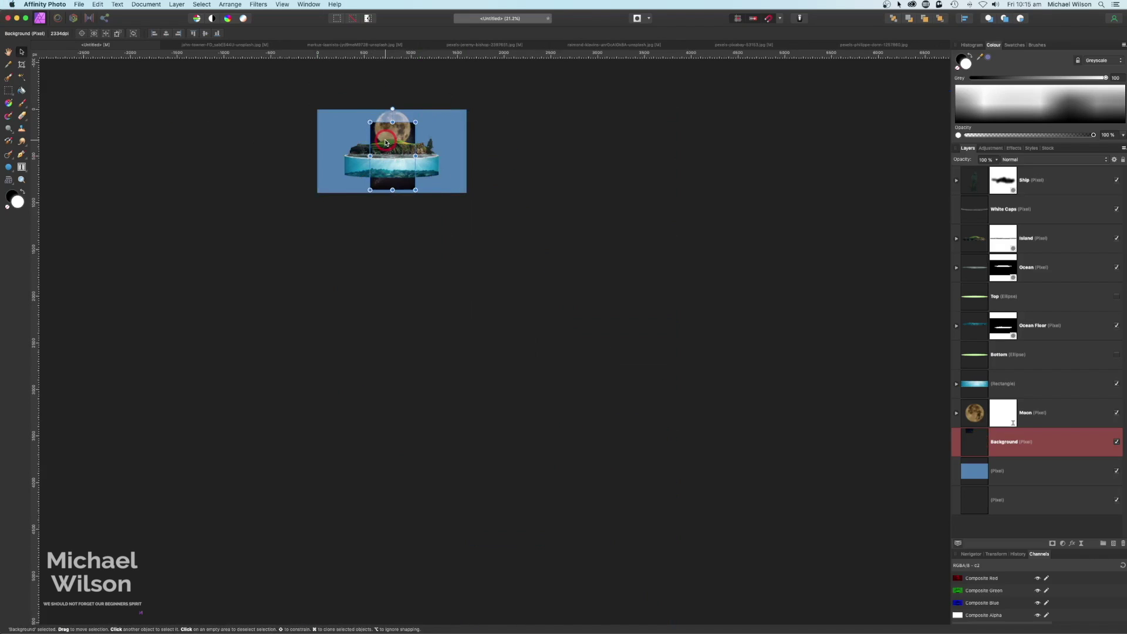
key(super+0)
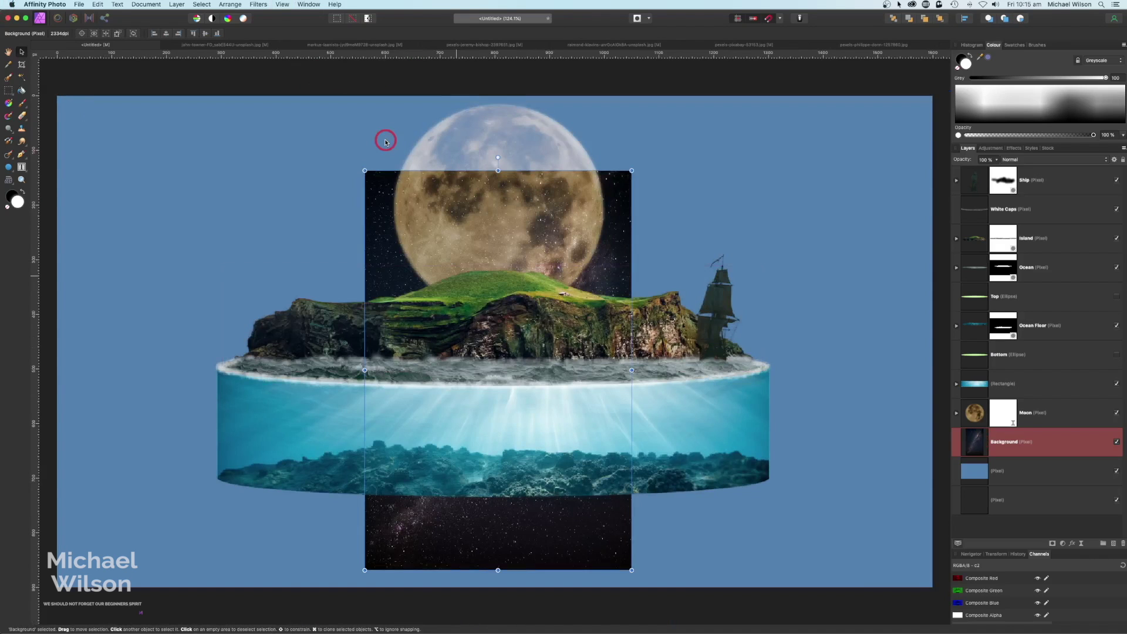
Step: Set the Milky Way layer's blend mode to Screen and scale the image down further
click(1057, 159)
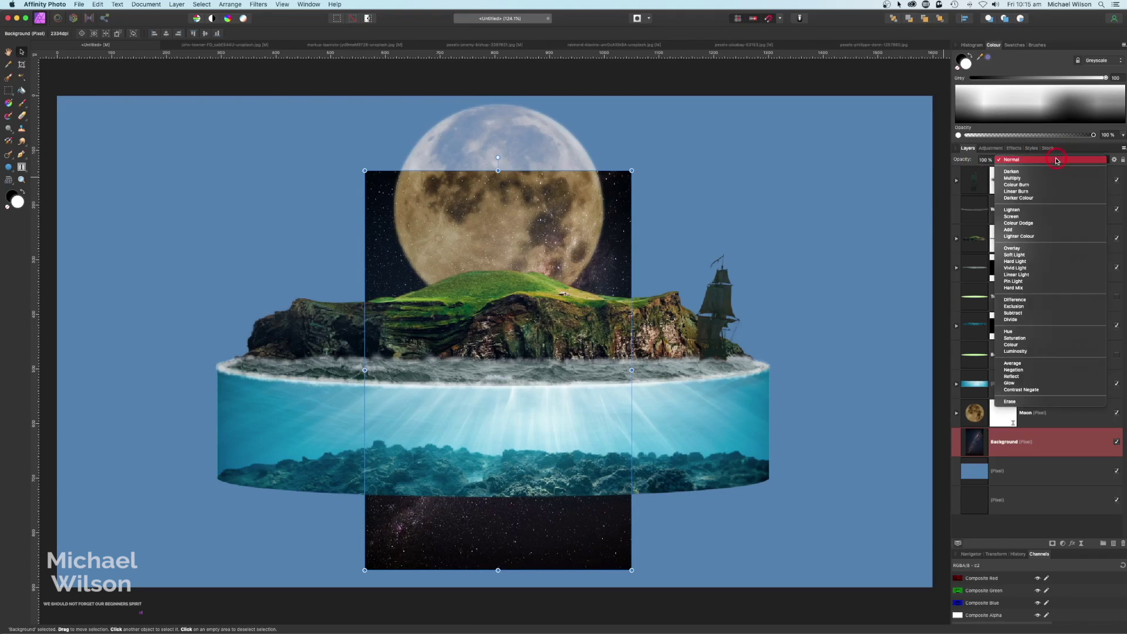
drag(594, 283, 584, 232)
drag(621, 119, 537, 211)
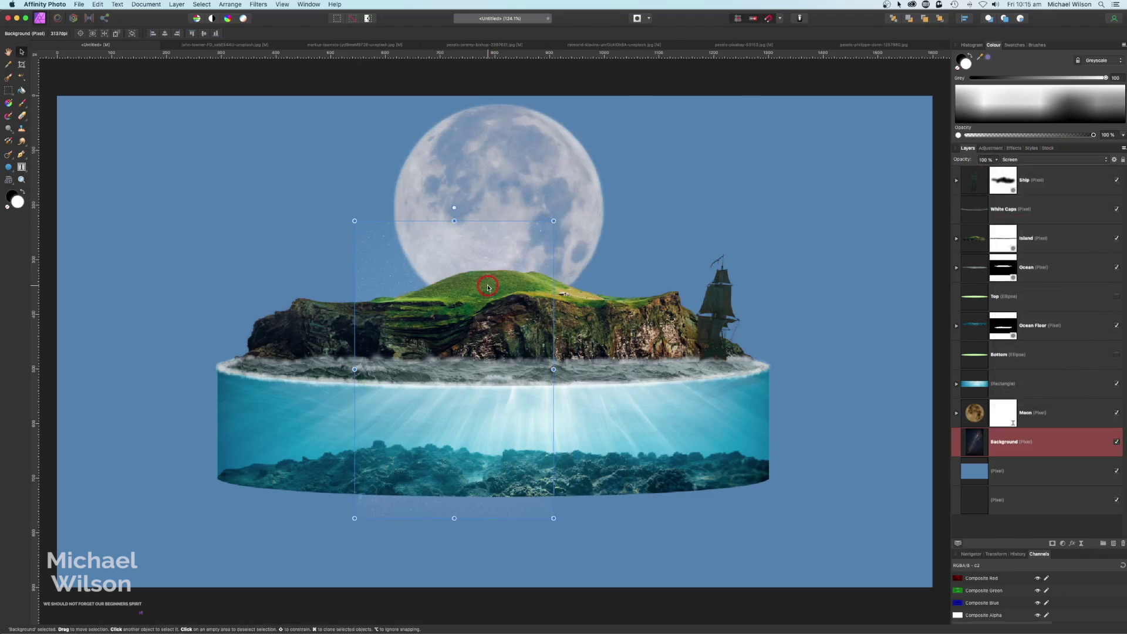
key(super+1)
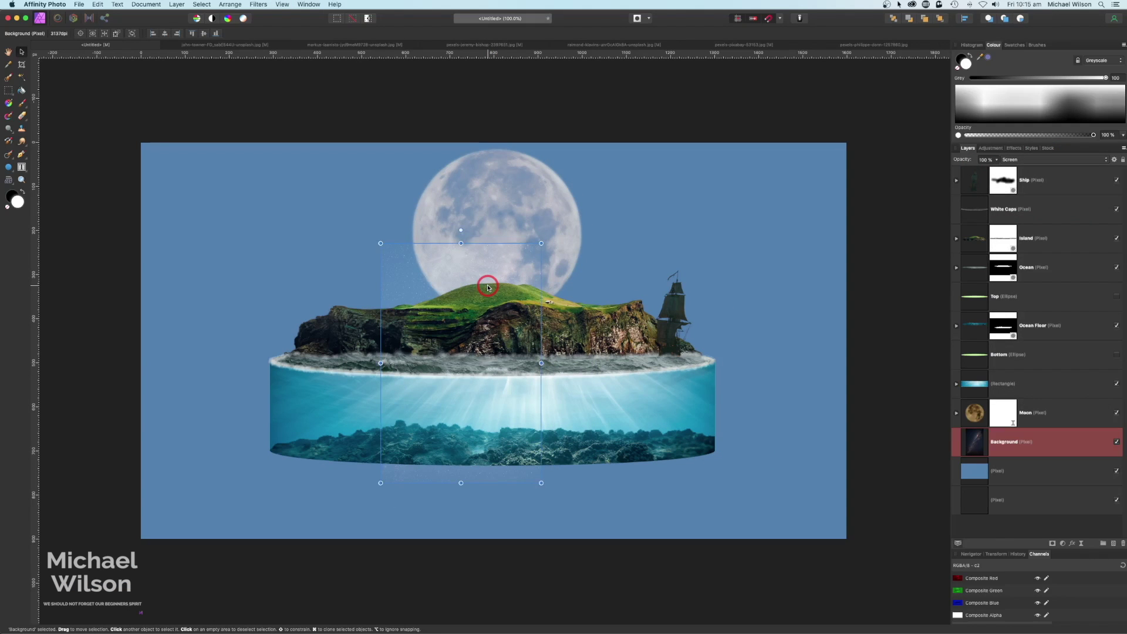
Step: Move the Milky Way into the sky left of the moon, enlarge it, rotate it counterclockwise to slope down towards the moon, and deselect it
drag(487, 287, 415, 158)
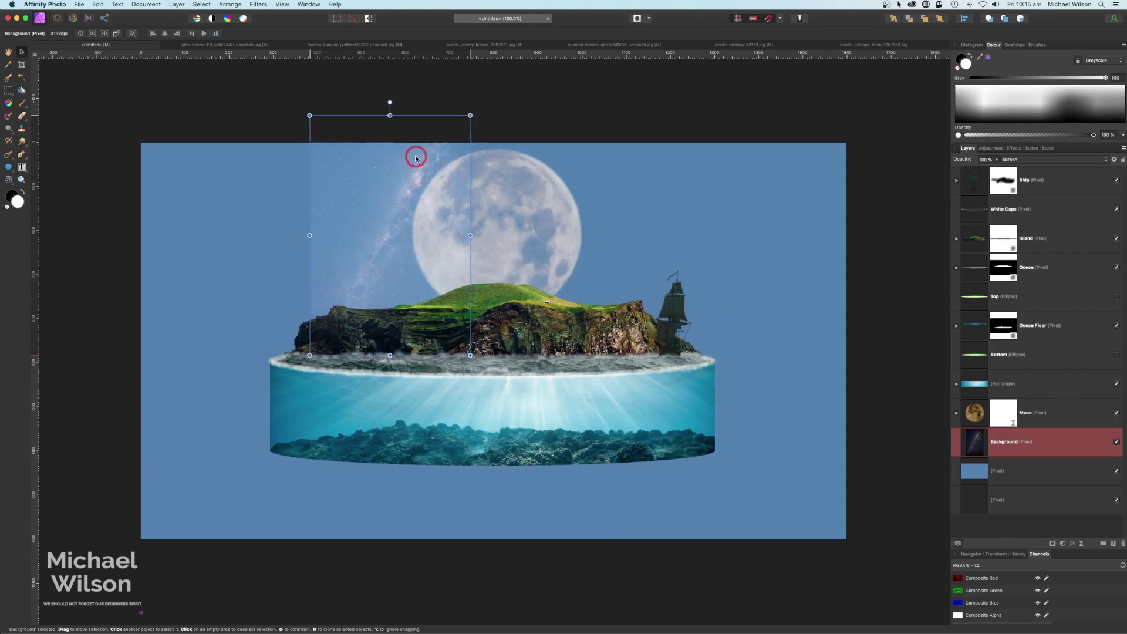
drag(389, 100, 291, 151)
drag(512, 327, 481, 335)
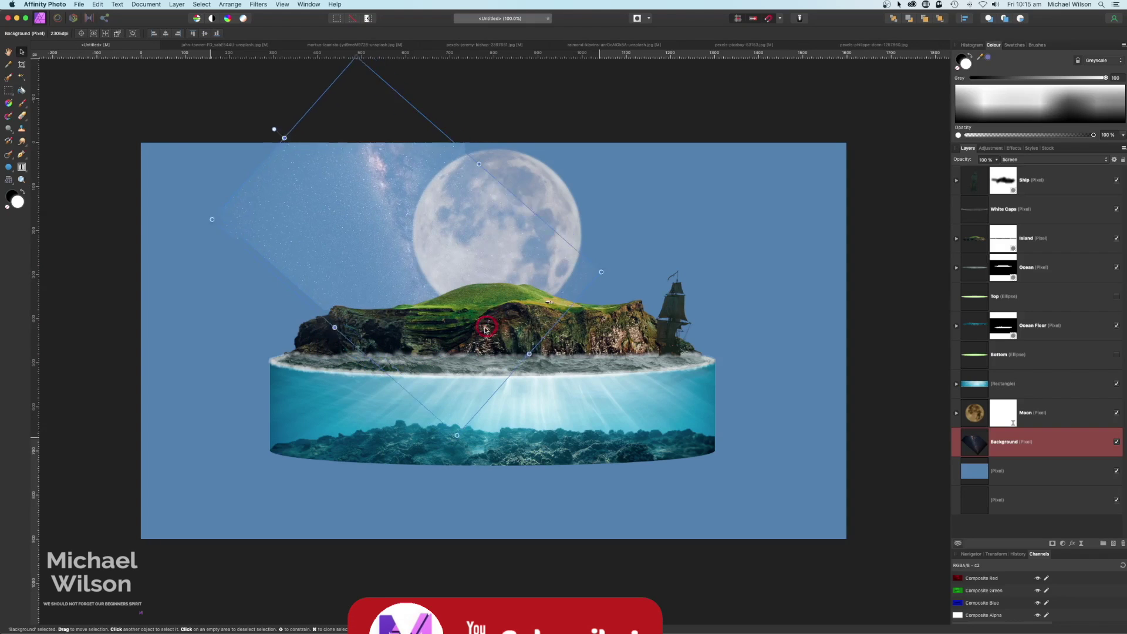
drag(271, 134, 237, 194)
drag(405, 222, 427, 230)
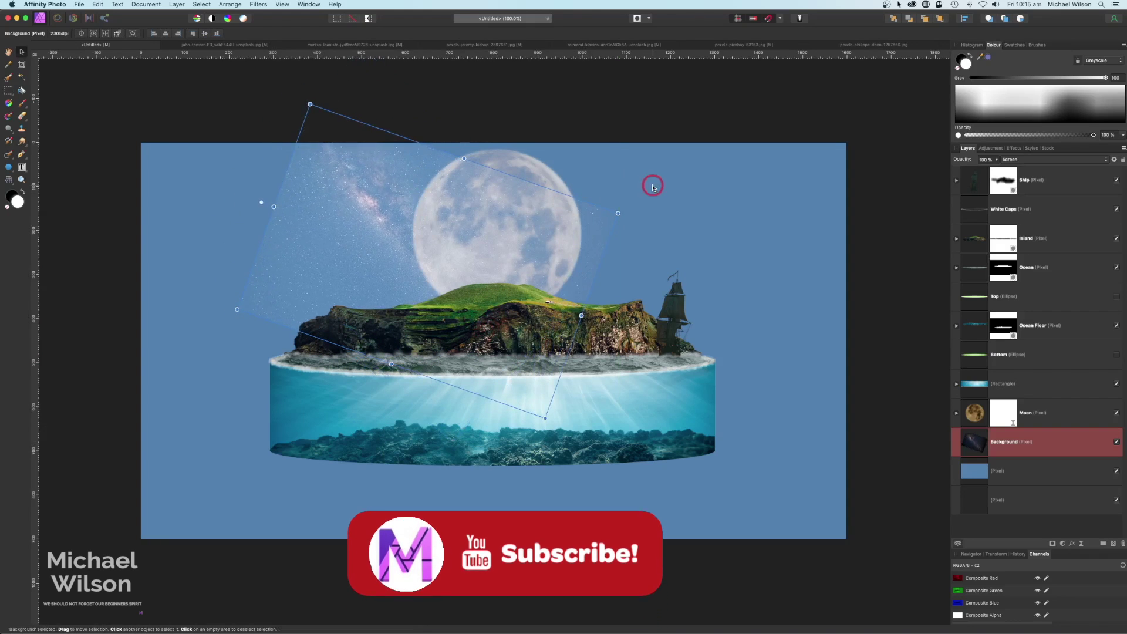
click(888, 322)
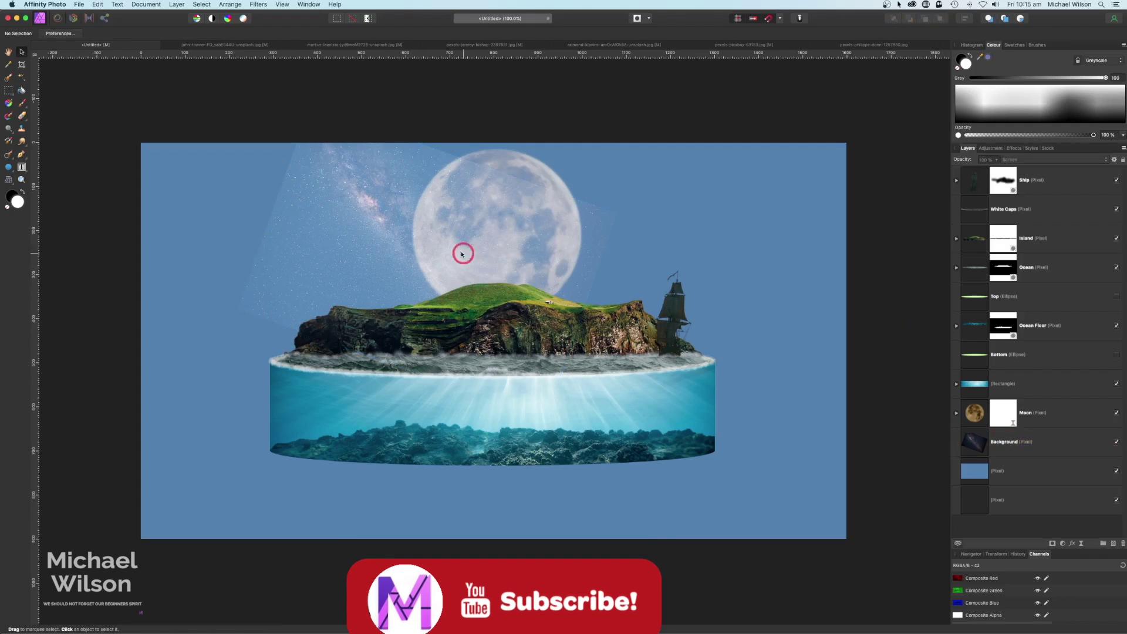
Step: Erase the visible hard edges of the Milky Way layer with a soft, low-flow Erase Brush so it blends into the sky
click(23, 118)
click(1022, 450)
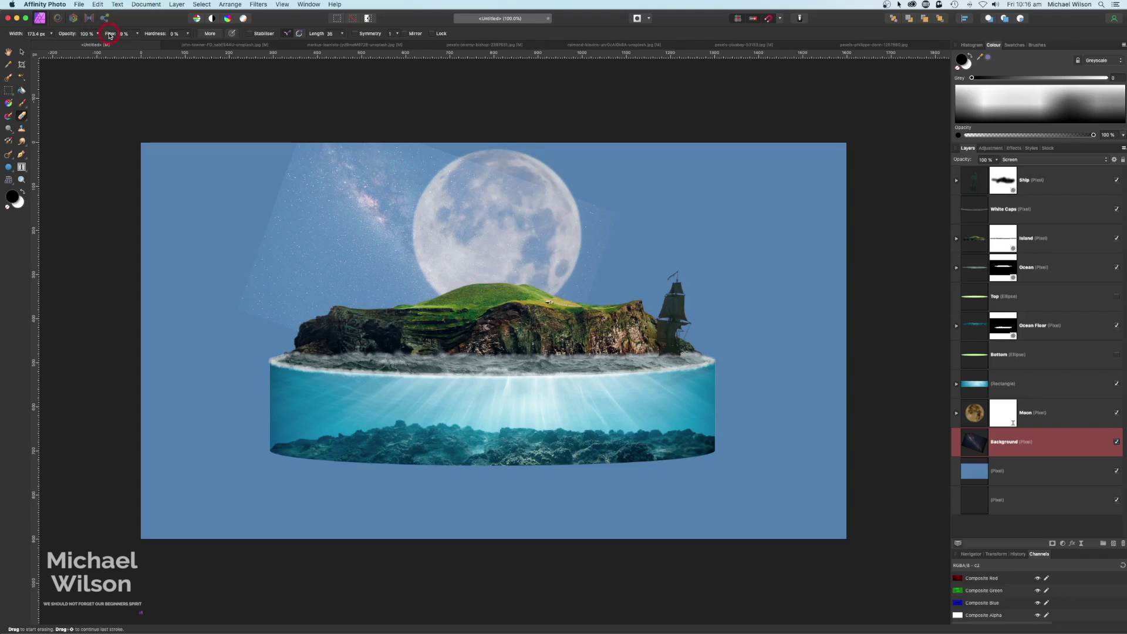
drag(110, 36, 108, 36)
mouse_move(240, 258)
mouse_down()
mouse_move(240, 294)
mouse_move(250, 264)
mouse_move(266, 314)
mouse_move(300, 209)
mouse_move(282, 182)
mouse_move(304, 133)
mouse_up()
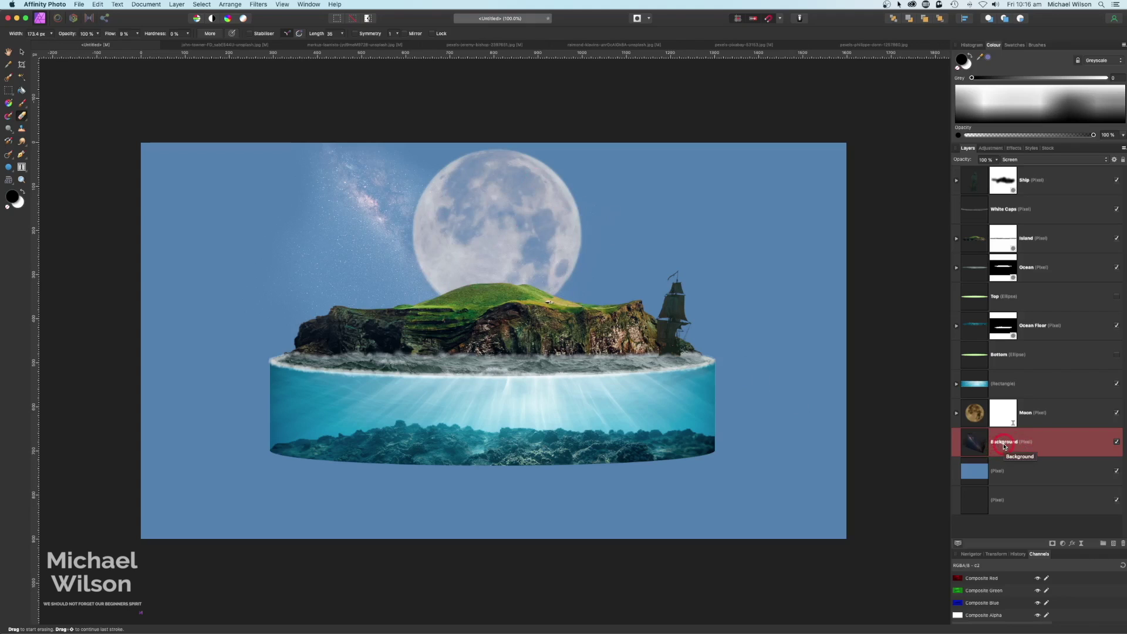
Step: Duplicate the Milky Way layer, move the copy to the right side of the moon and rotate it clockwise behind the island and ship
key(super+j)
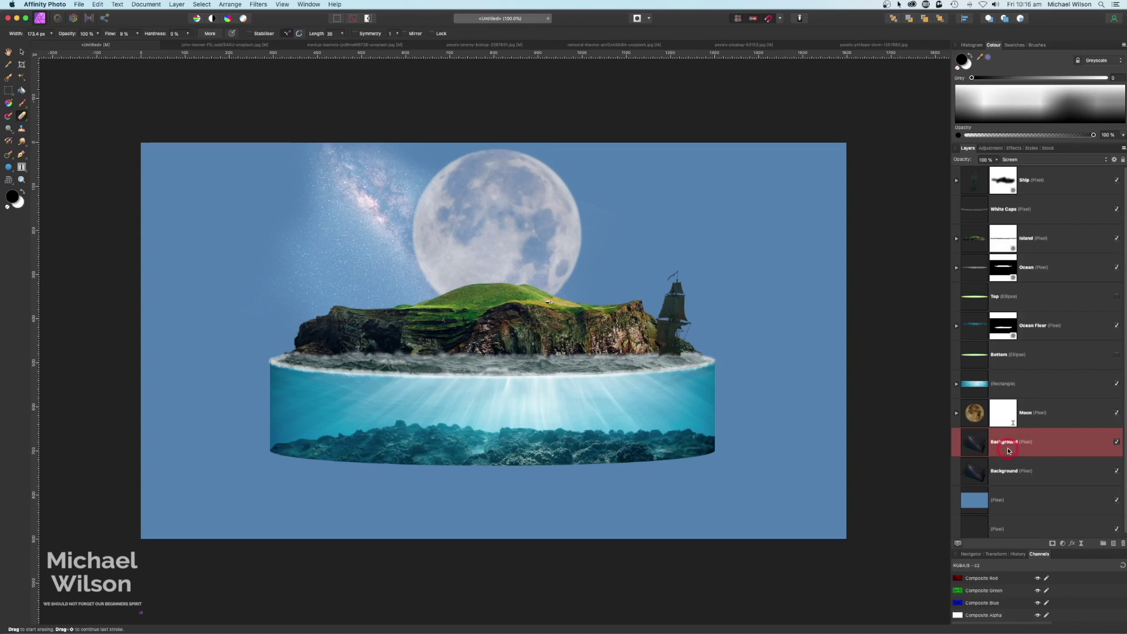
click(25, 53)
drag(441, 181, 600, 194)
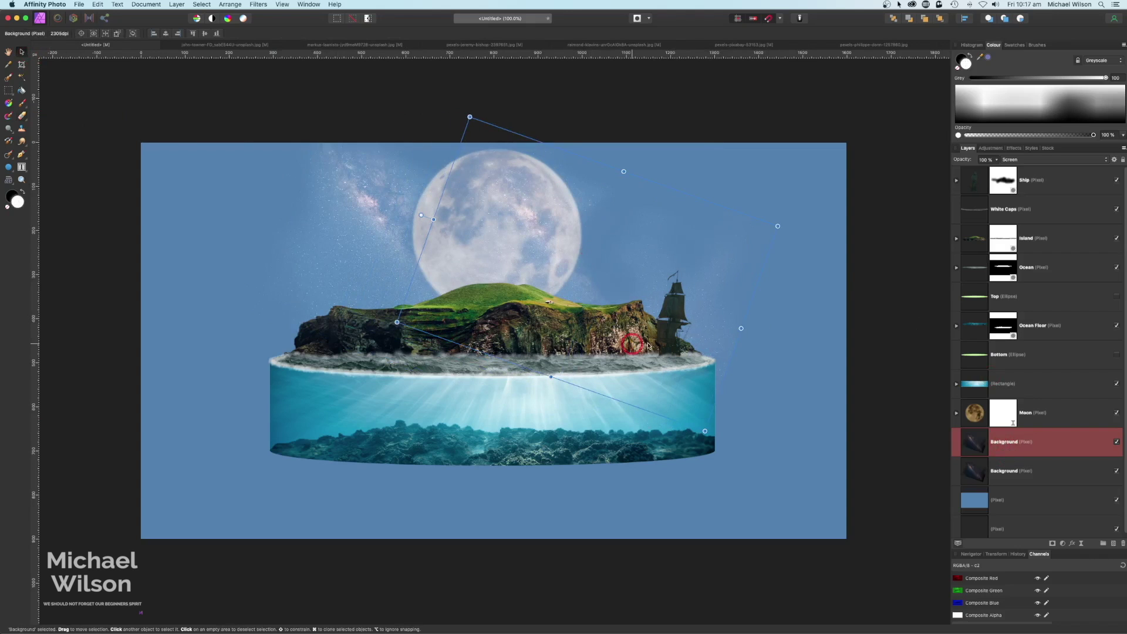
drag(422, 215, 677, 318)
click(989, 443)
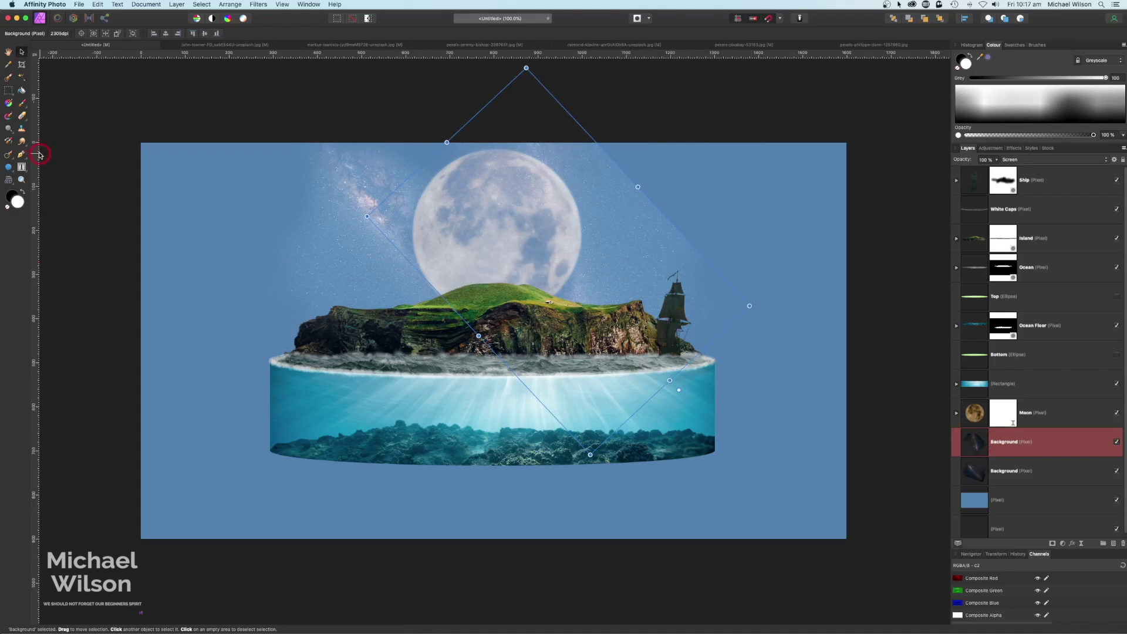
Step: Erase the duplicate Milky Way's hard edges and soften both Milky Way layers with a much larger eraser at 4% flow
click(22, 118)
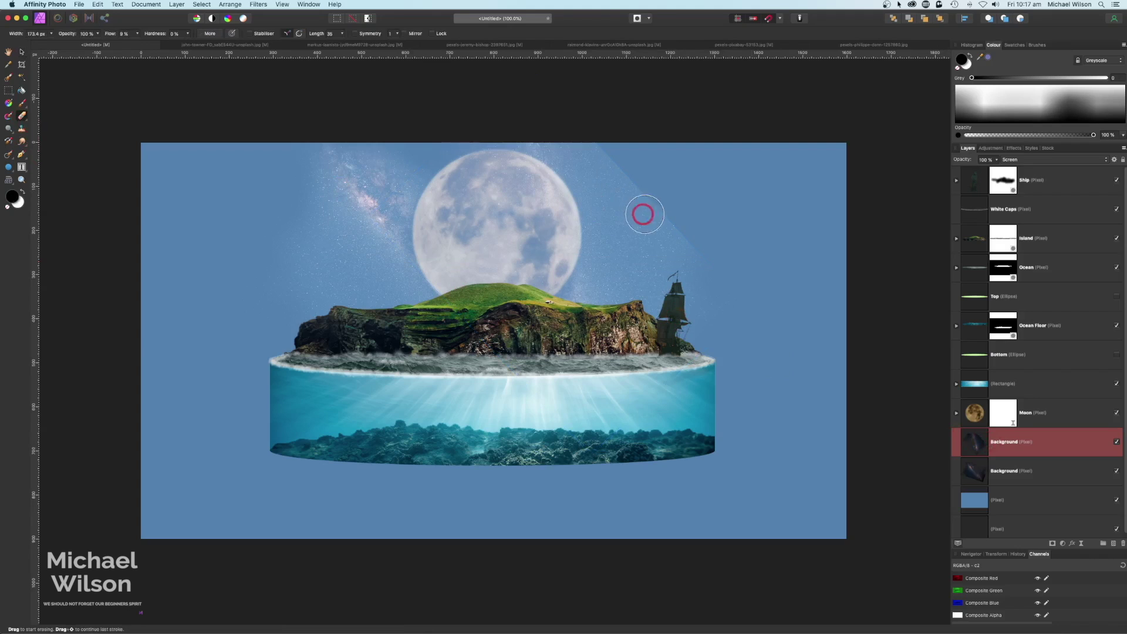
mouse_move(644, 174)
mouse_down()
mouse_move(692, 158)
mouse_move(658, 208)
mouse_move(711, 288)
mouse_move(713, 240)
mouse_move(698, 253)
mouse_move(652, 180)
mouse_move(668, 230)
mouse_up()
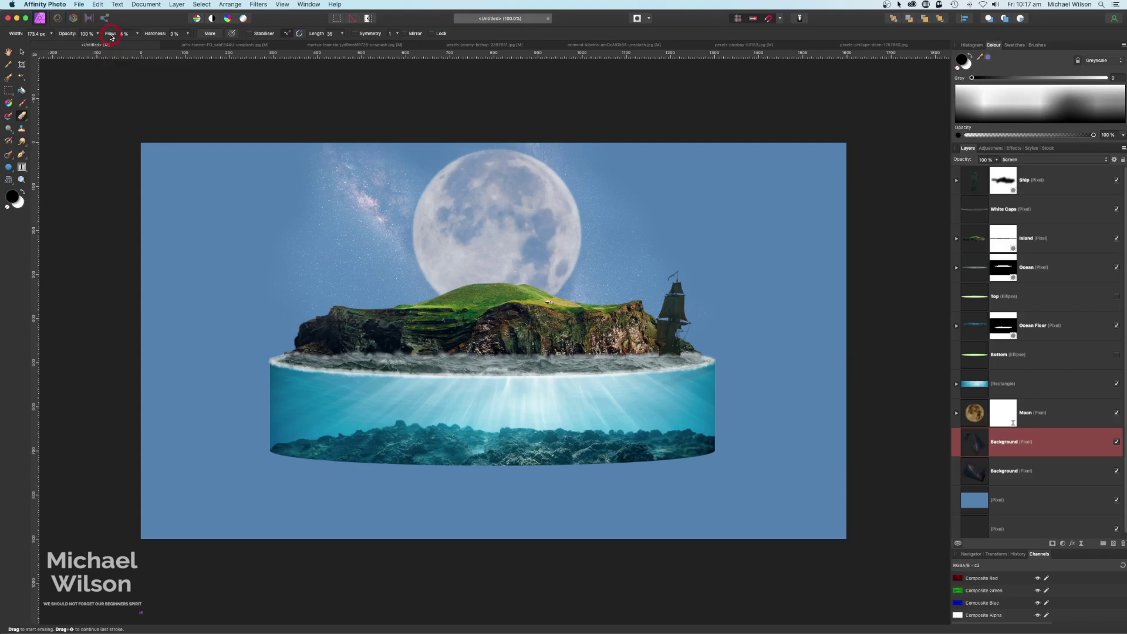
key(bracketright)
key(bracketright)
key(bracketright)
key(bracketright)
key(bracketright)
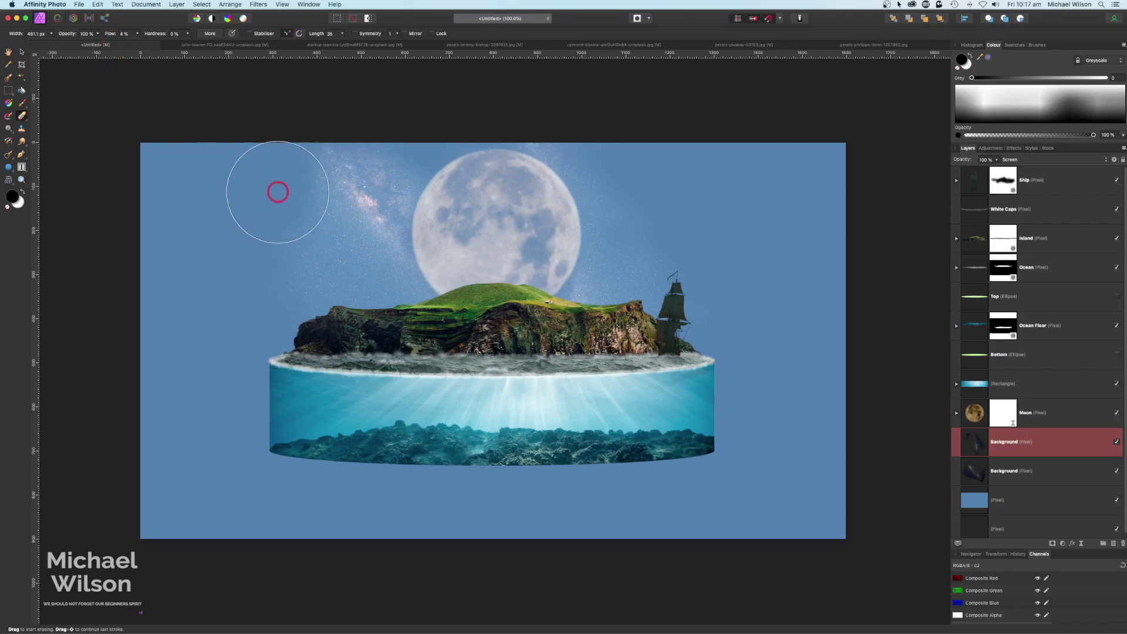
key(bracketright)
key(bracketright)
scroll(691, 217, down, 1)
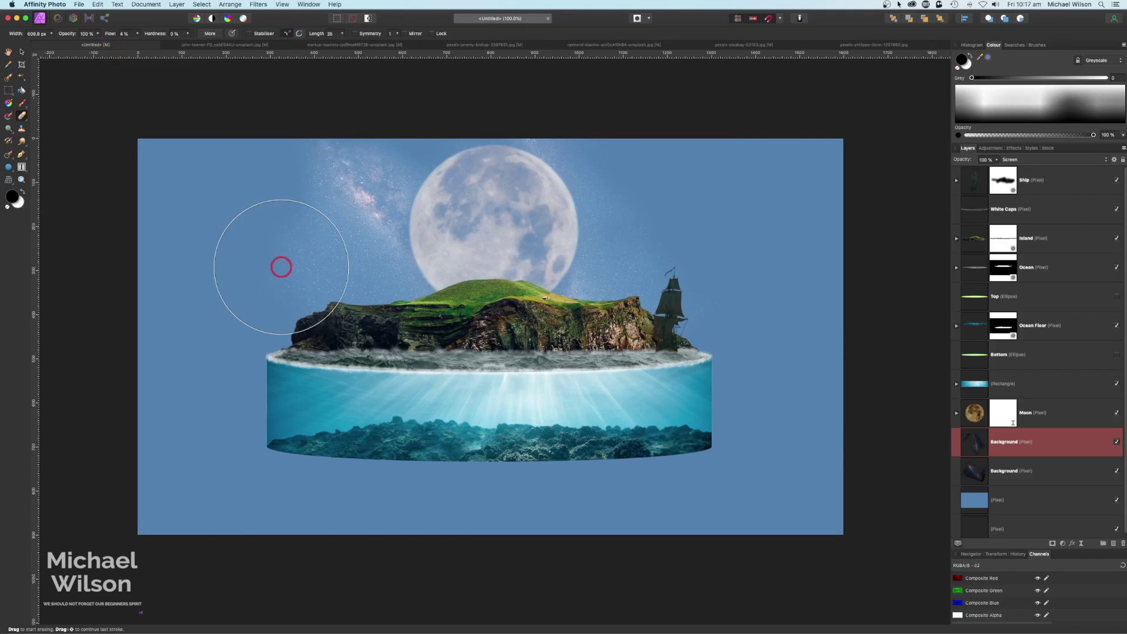
click(1019, 473)
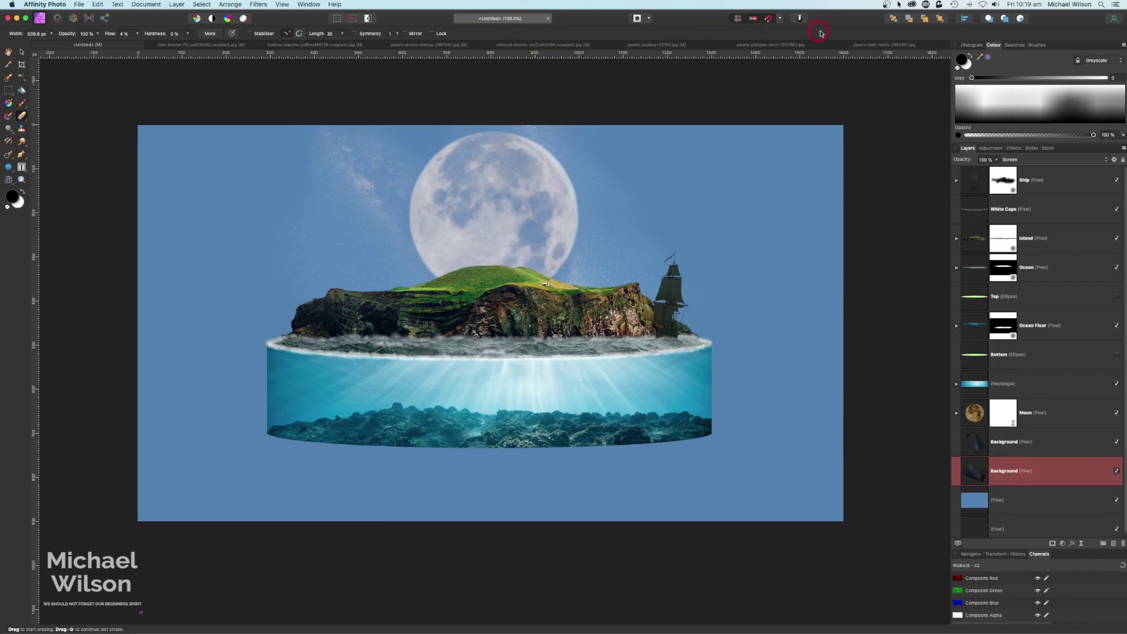
Step: Copy the seagull photo and paste it into the composite above the Ship layer
click(871, 45)
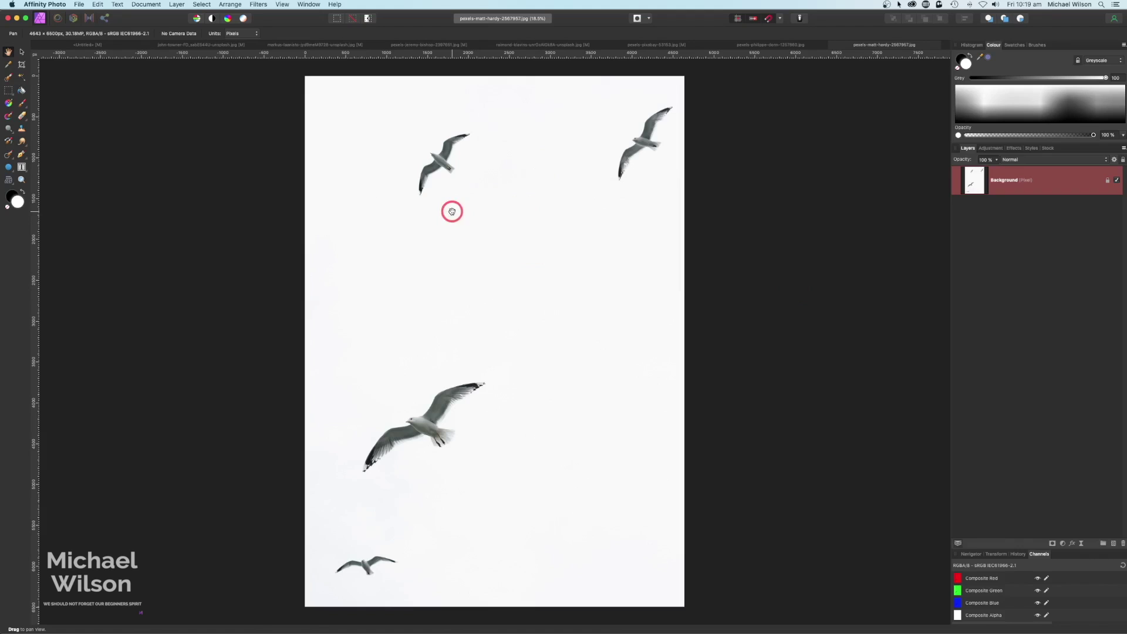
click(83, 44)
key(e)
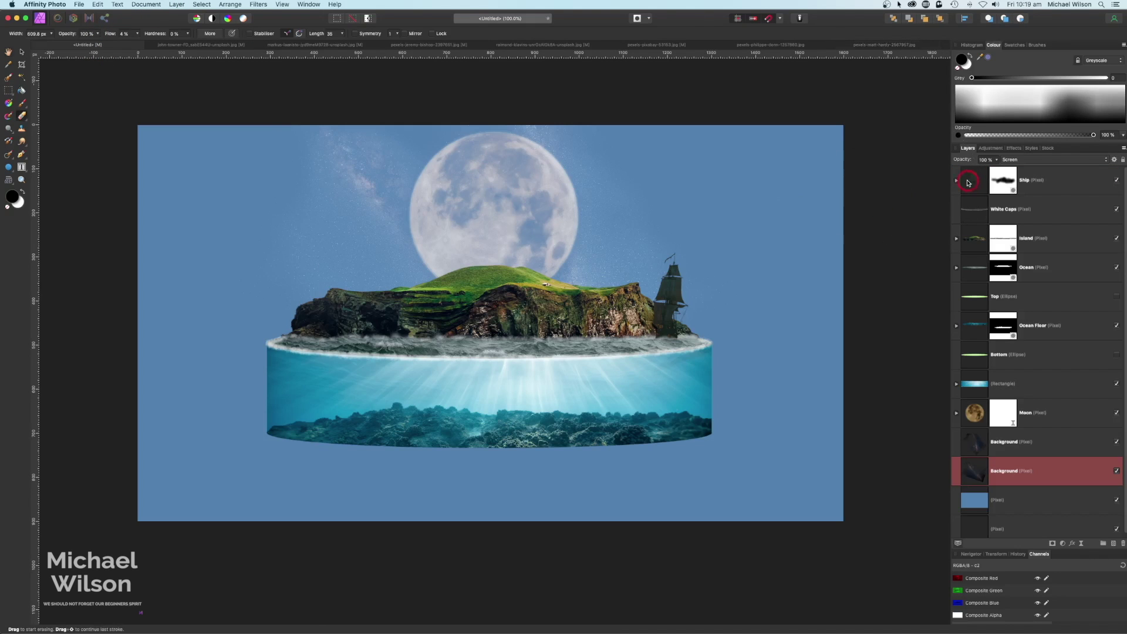
click(980, 182)
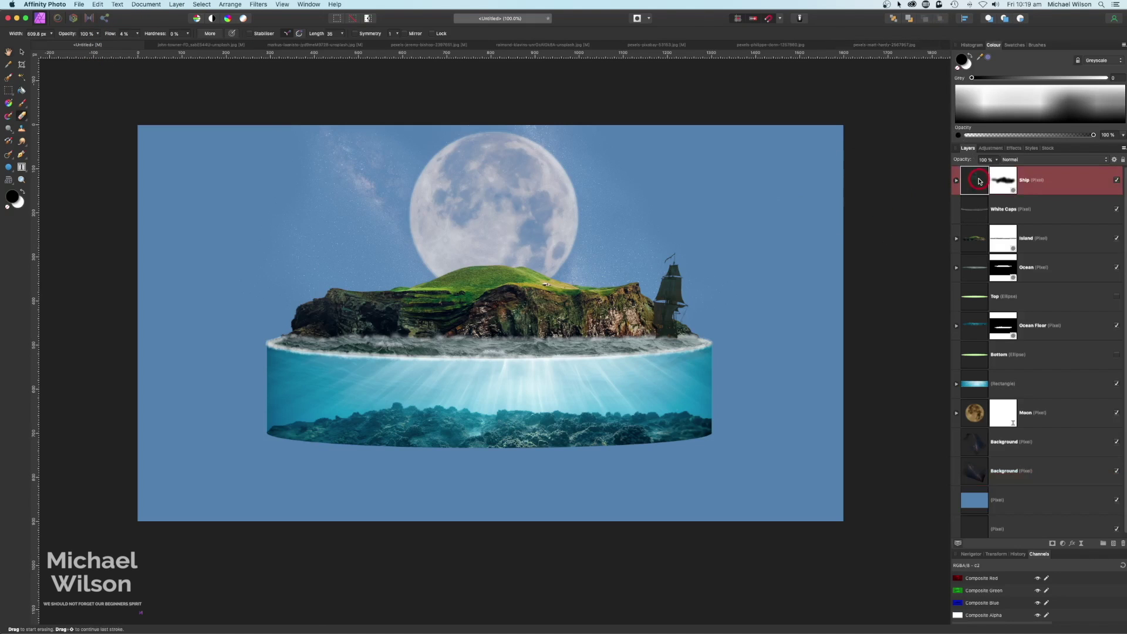
key(super+v)
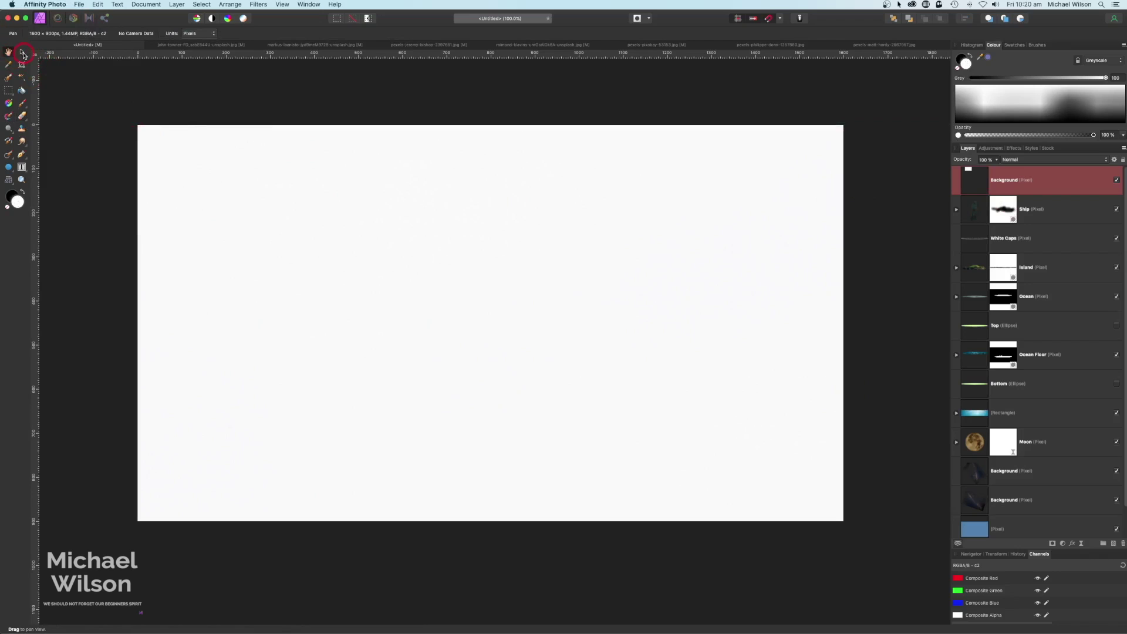
Step: Rename the pasted seagull layer to Birds
click(23, 55)
double_click(979, 179)
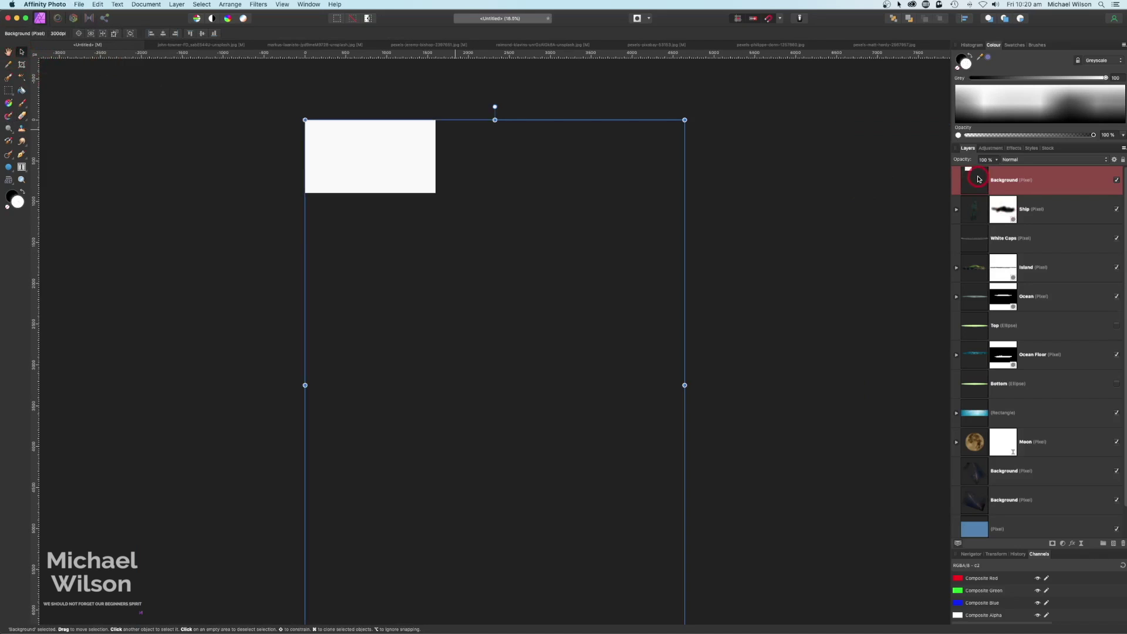
double_click(1014, 182)
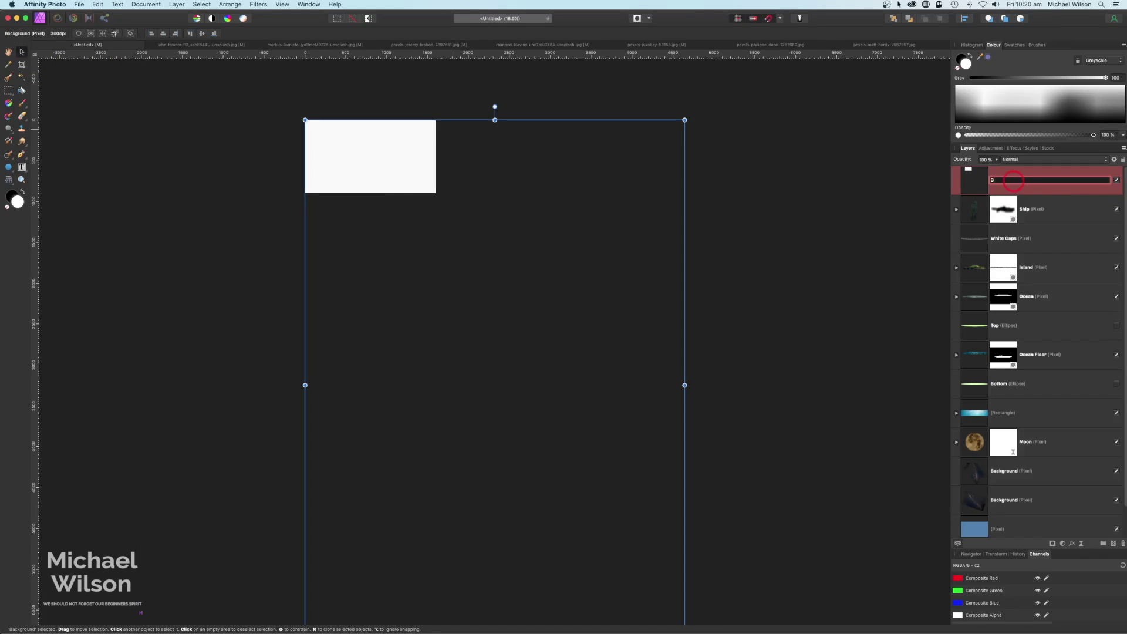
key(Return)
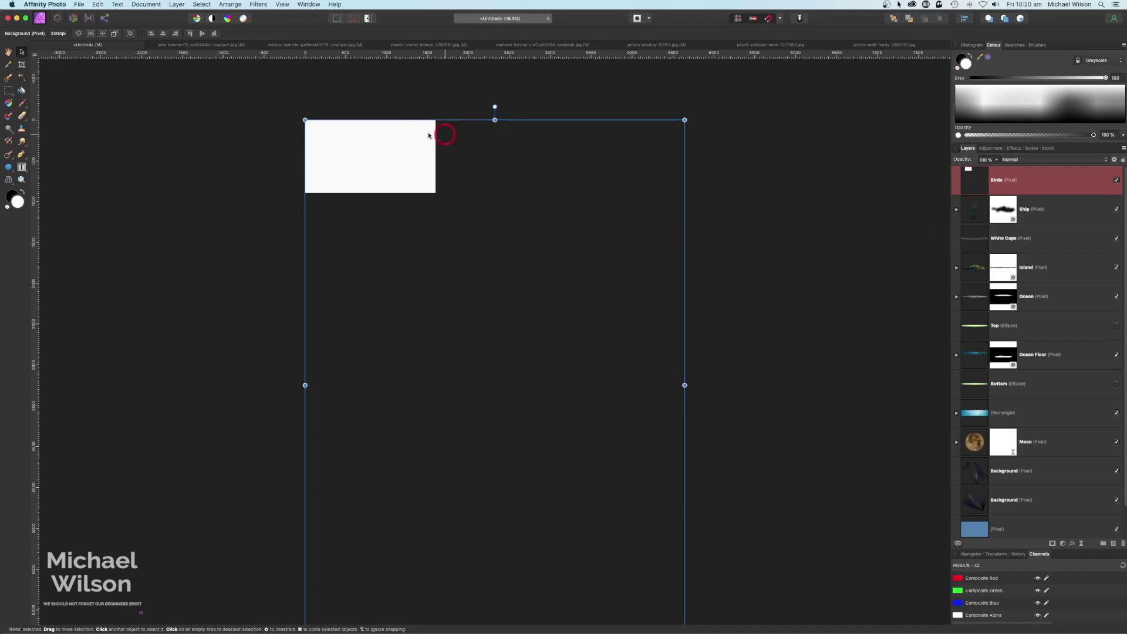
Step: Shrink the oversized Birds image and place it over the island, just left of the ship
drag(305, 120, 404, 138)
drag(336, 114, 387, 151)
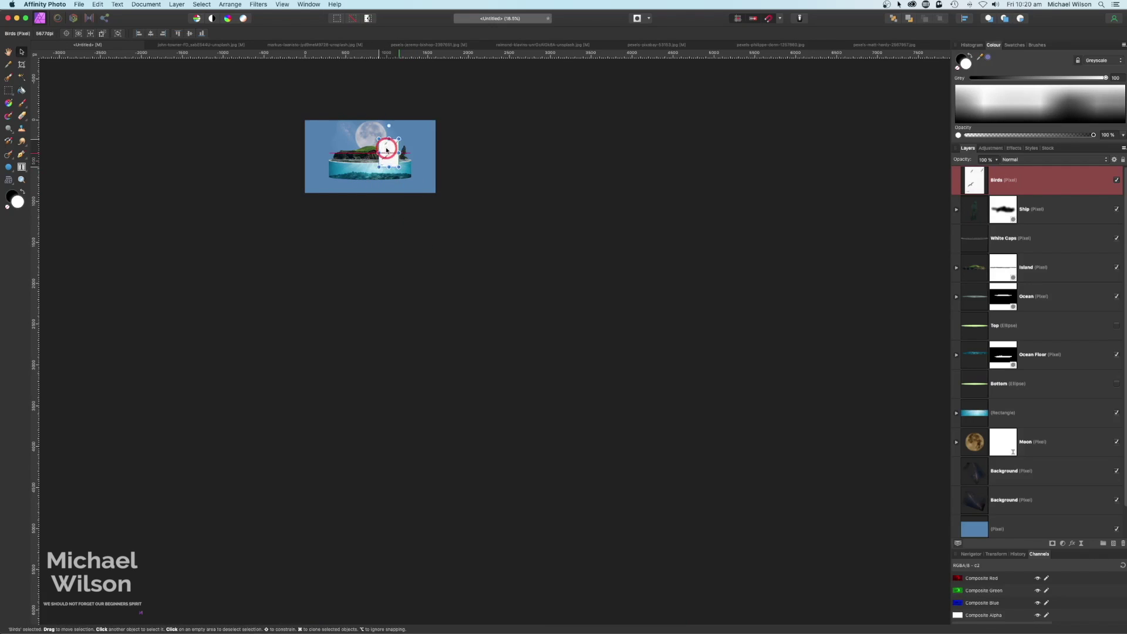
key(super+0)
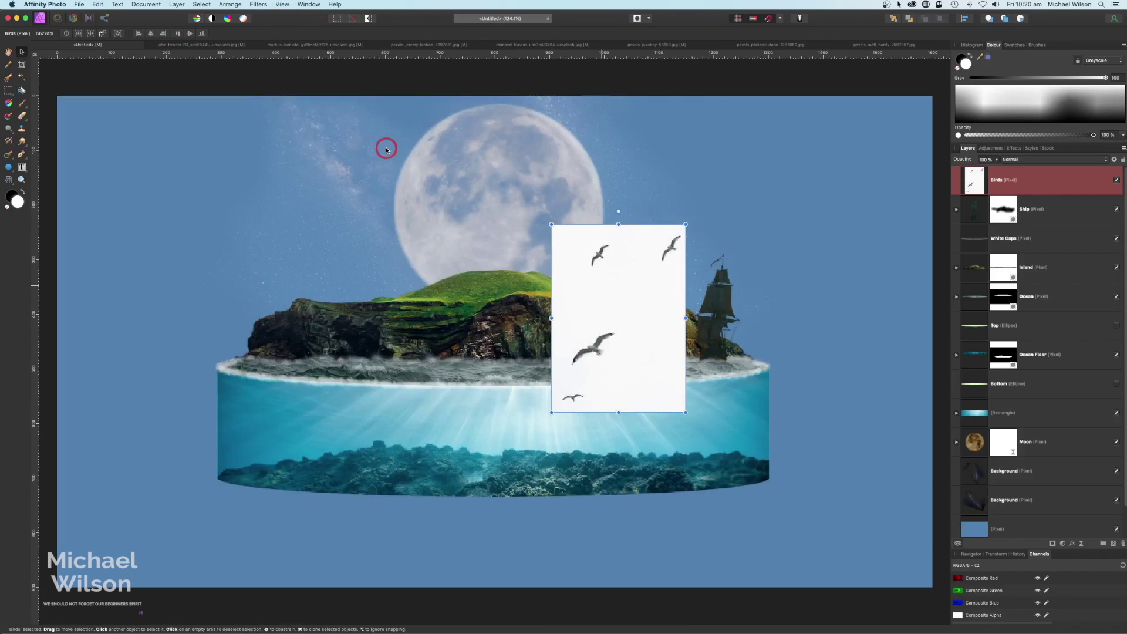
Step: Set the Birds layer's blend mode to Darken, shrink it further, place it beside the ship's mast and deselect it
click(1017, 161)
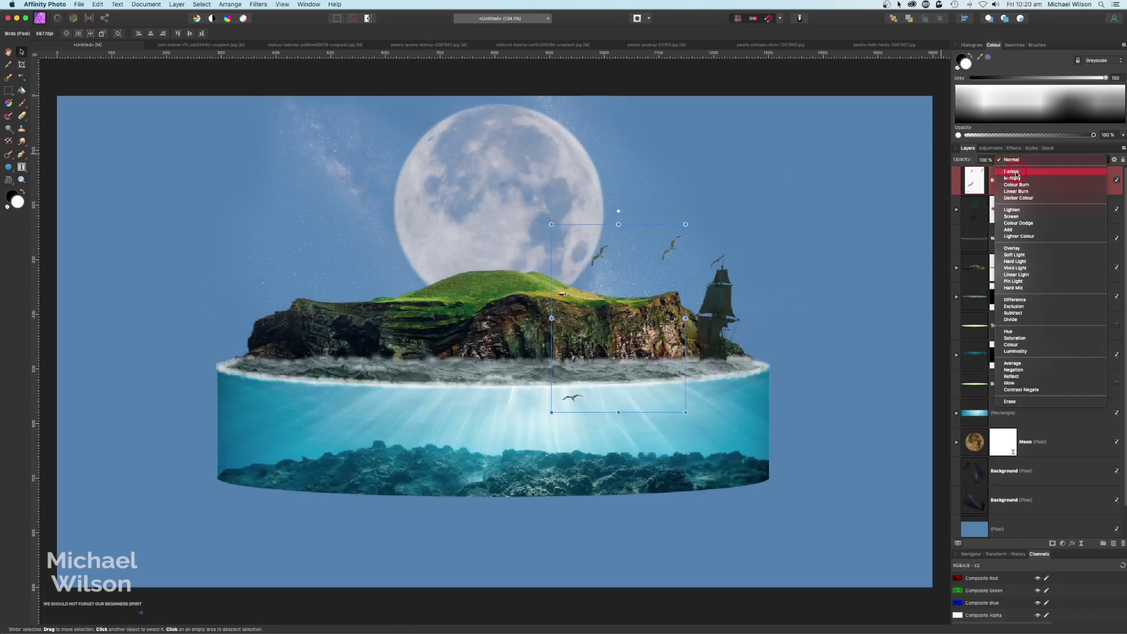
click(1016, 174)
drag(686, 224, 763, 286)
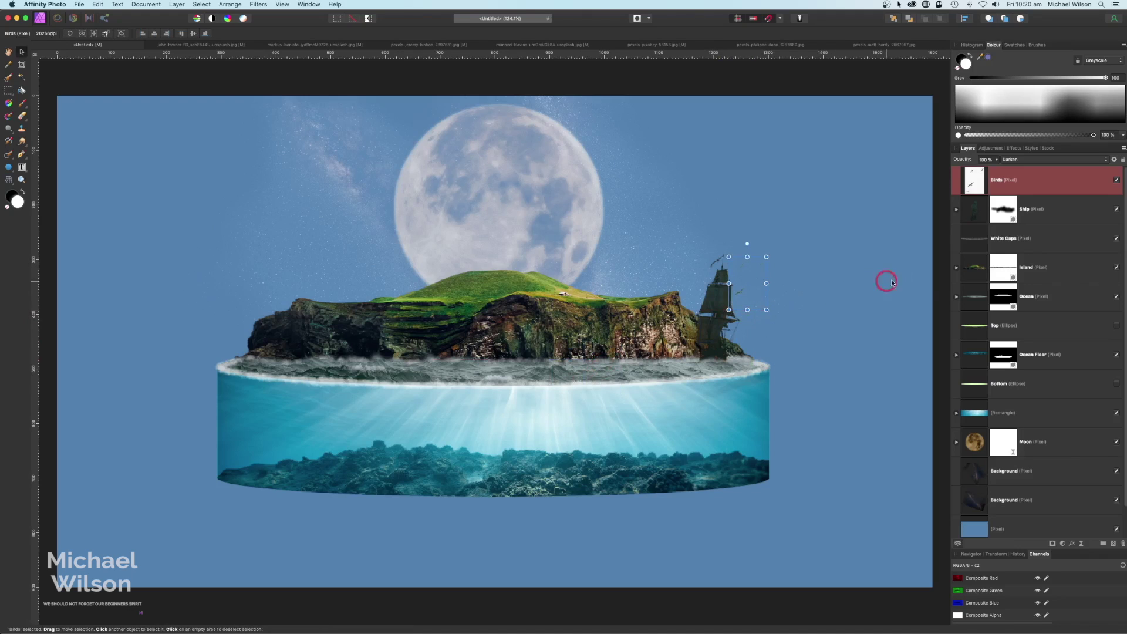
click(940, 280)
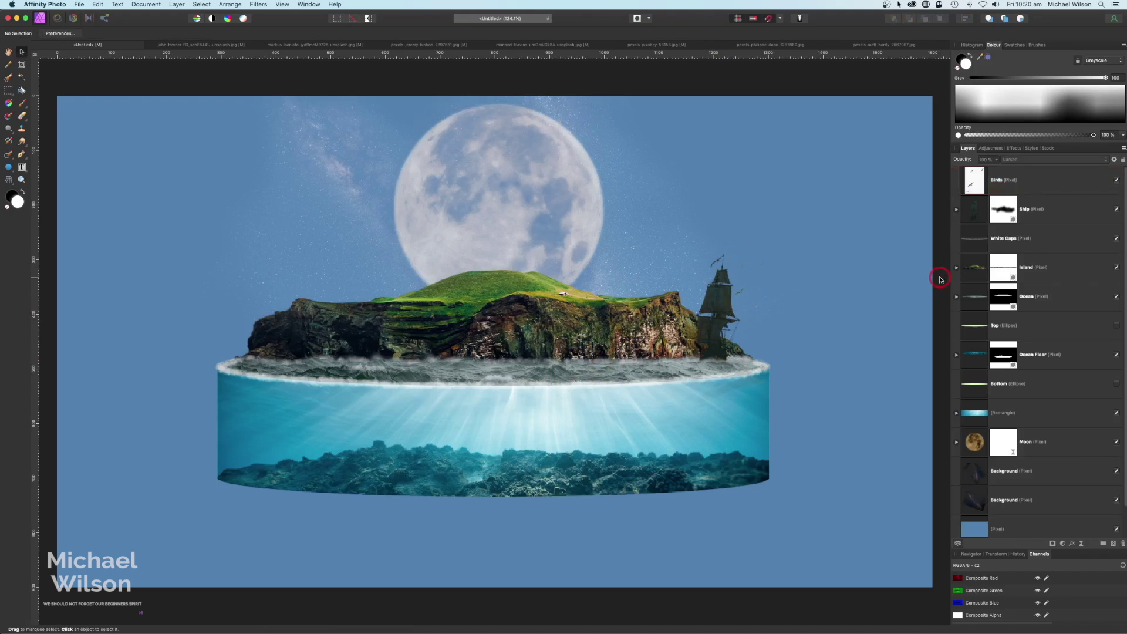
Step: Duplicate the Birds layer, flip the copy horizontally and place it in the sky just left of the ship's mast
click(1014, 189)
key(super+j)
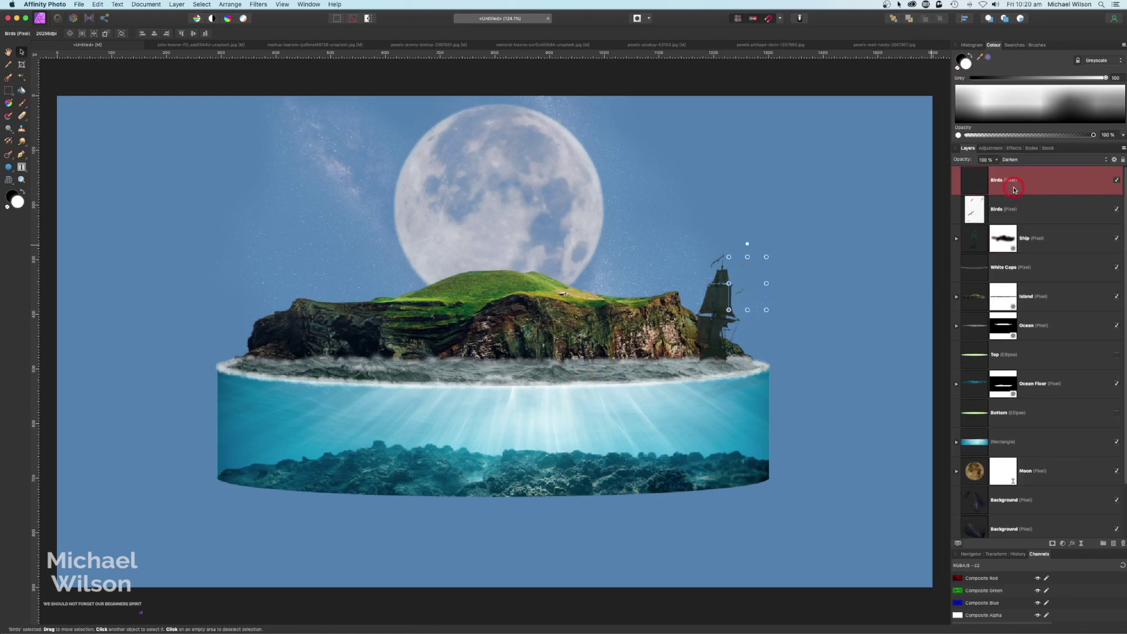
drag(747, 272, 679, 252)
drag(224, 5, 243, 181)
drag(672, 273, 683, 274)
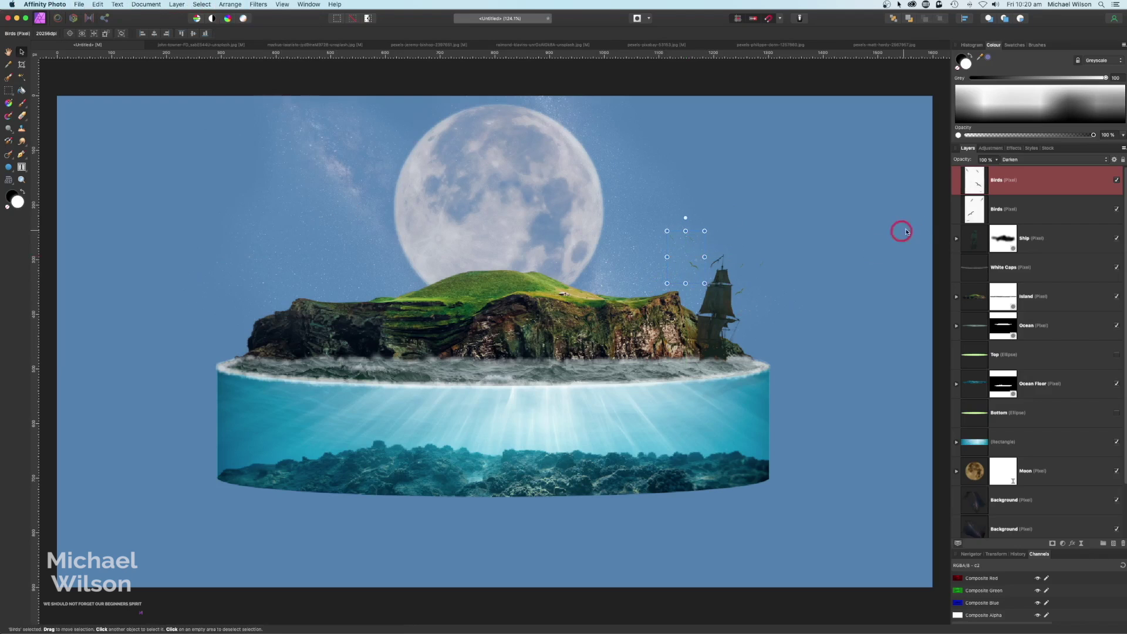
Step: Add two more Birds copies, one at each side of the moon, and scale both flocks down
key(super+j)
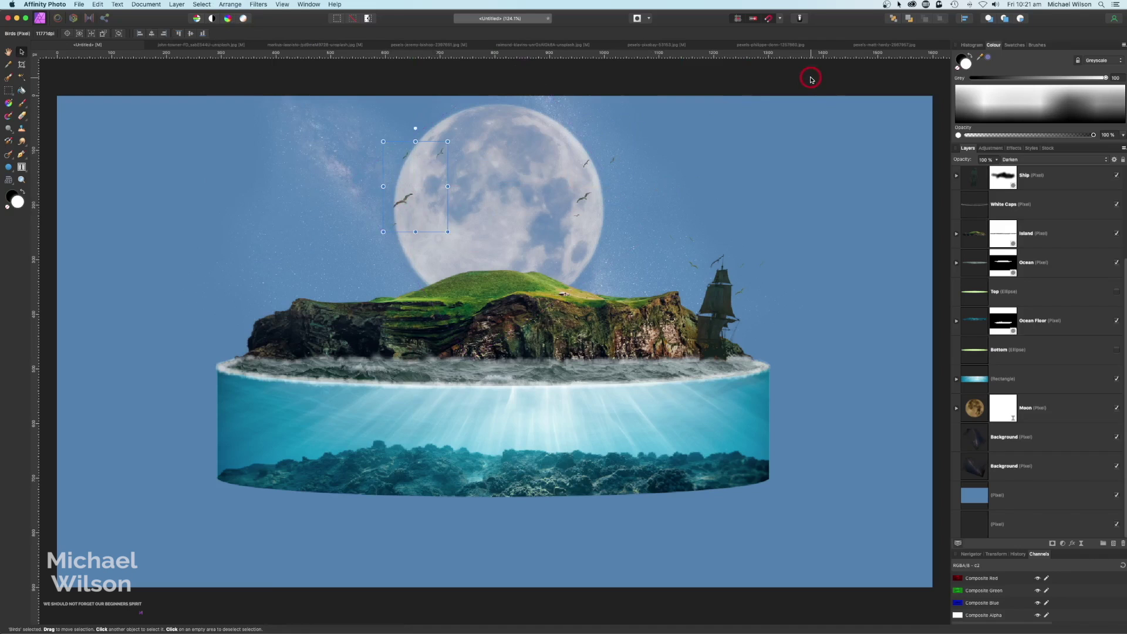
click(809, 76)
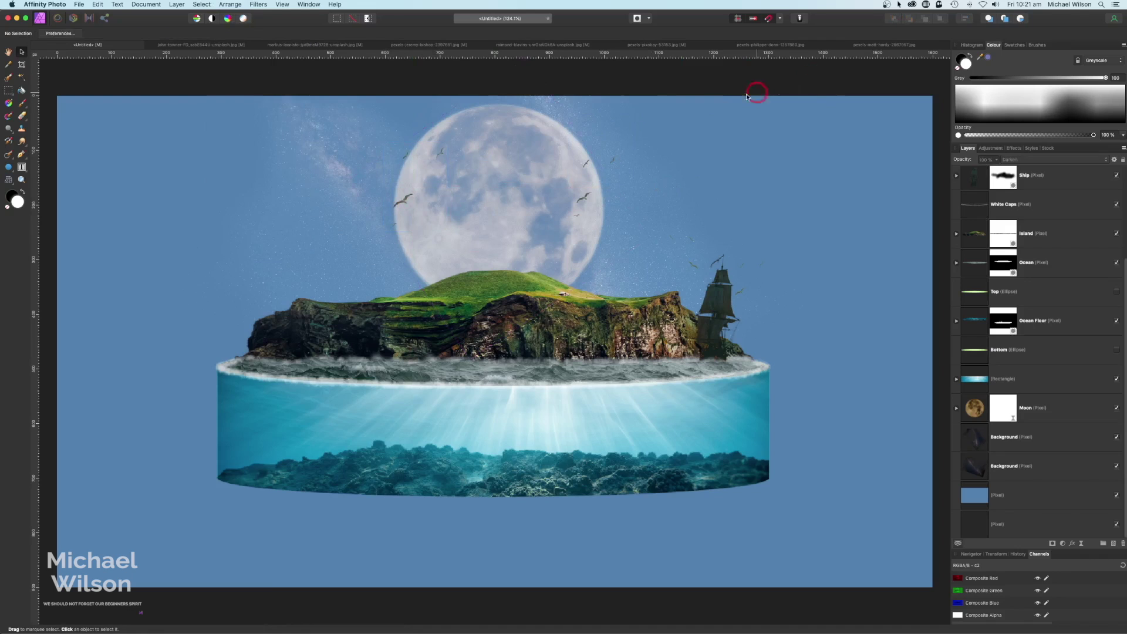
click(424, 163)
drag(445, 141, 412, 180)
click(614, 159)
drag(618, 151, 610, 165)
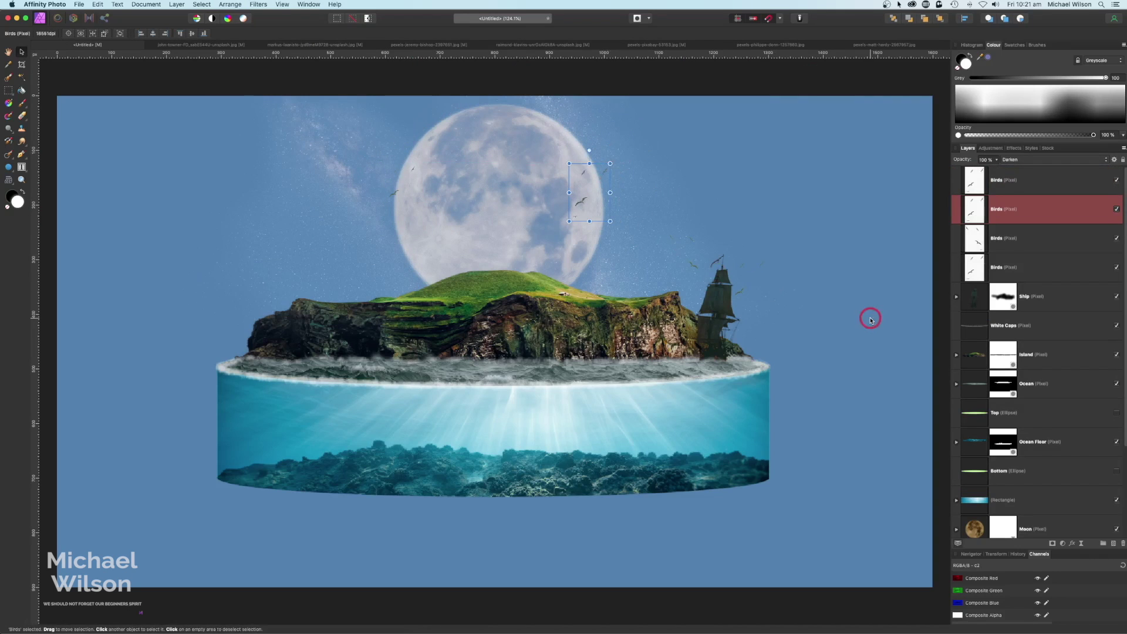
Step: Duplicate both moonside flocks, place the copies lower along the moon's edges, spread the upper flocks higher and deselect
click(1000, 180)
key(super+j)
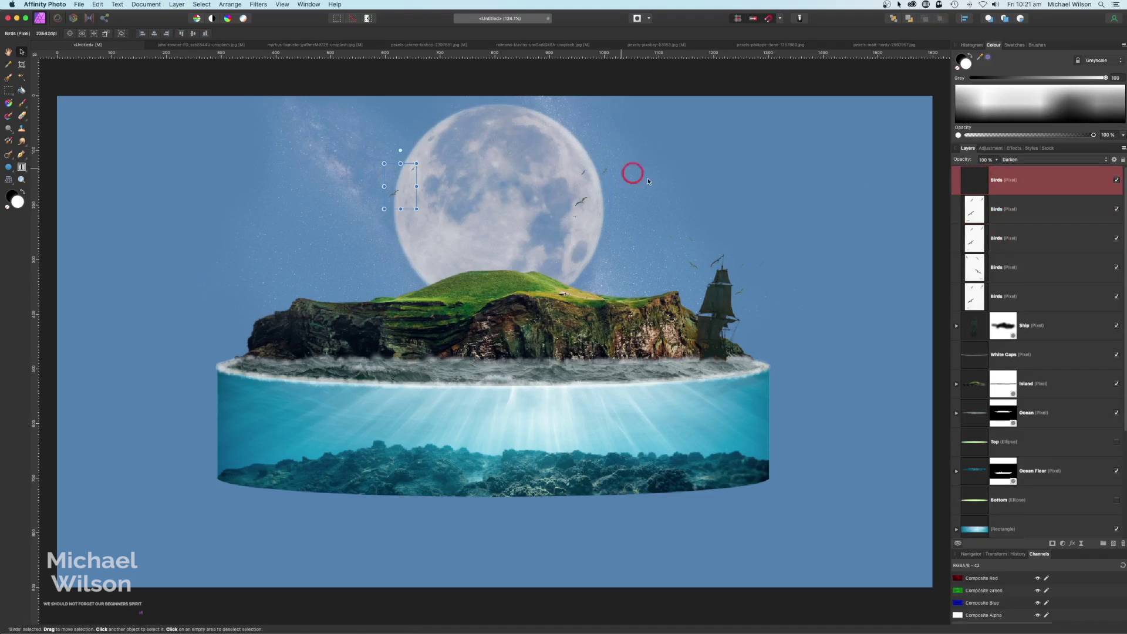
drag(411, 206, 410, 249)
click(586, 202)
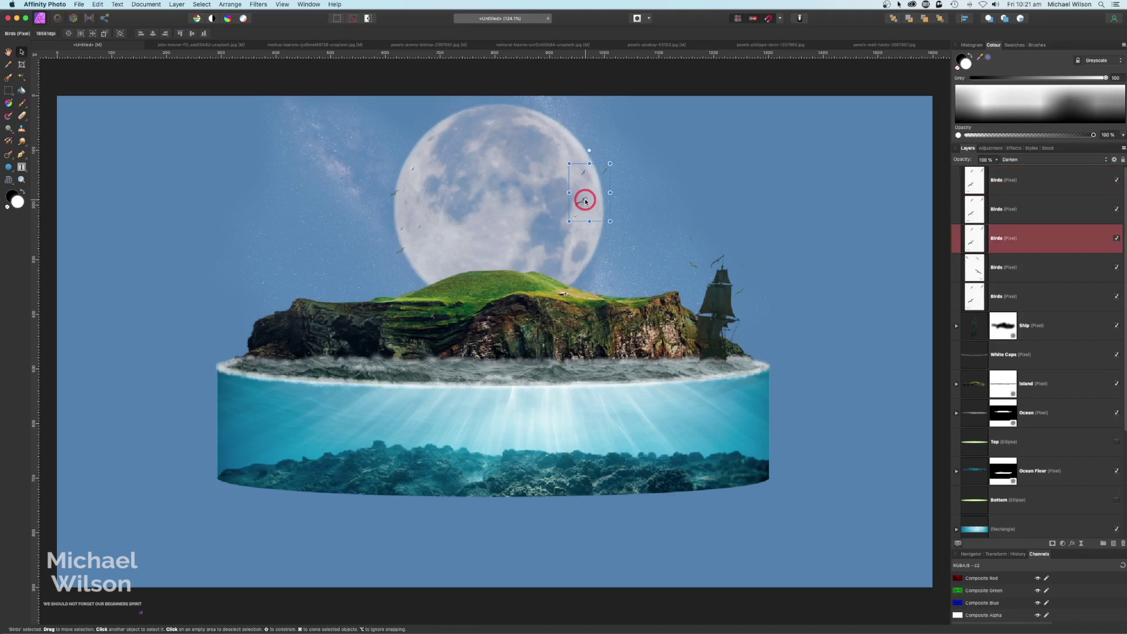
key(super+j)
drag(582, 196, 590, 248)
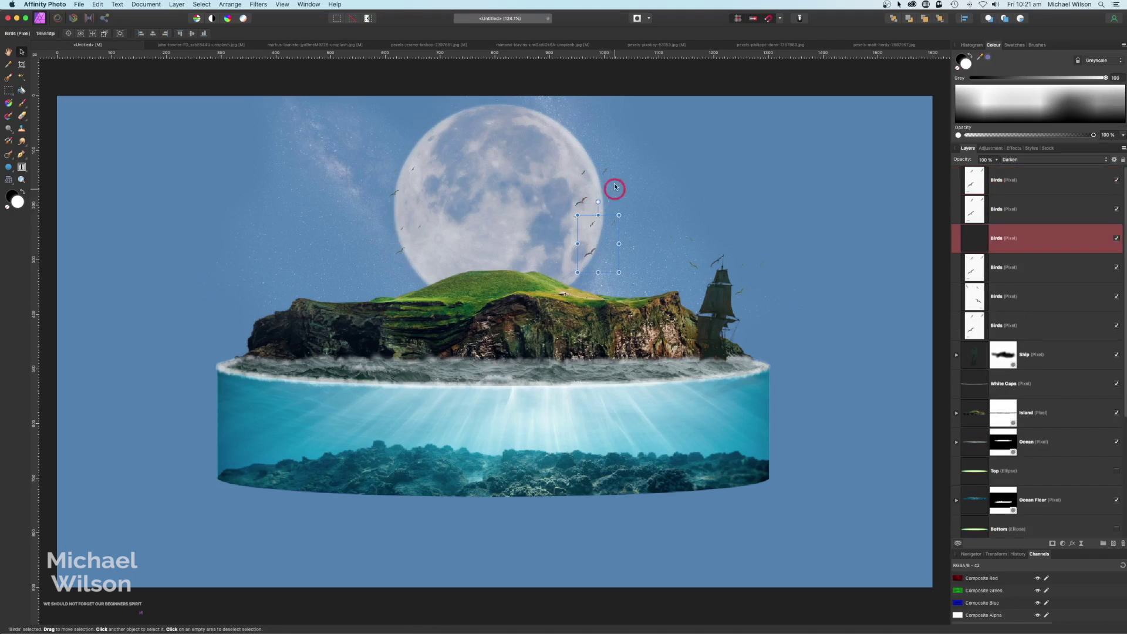
click(942, 295)
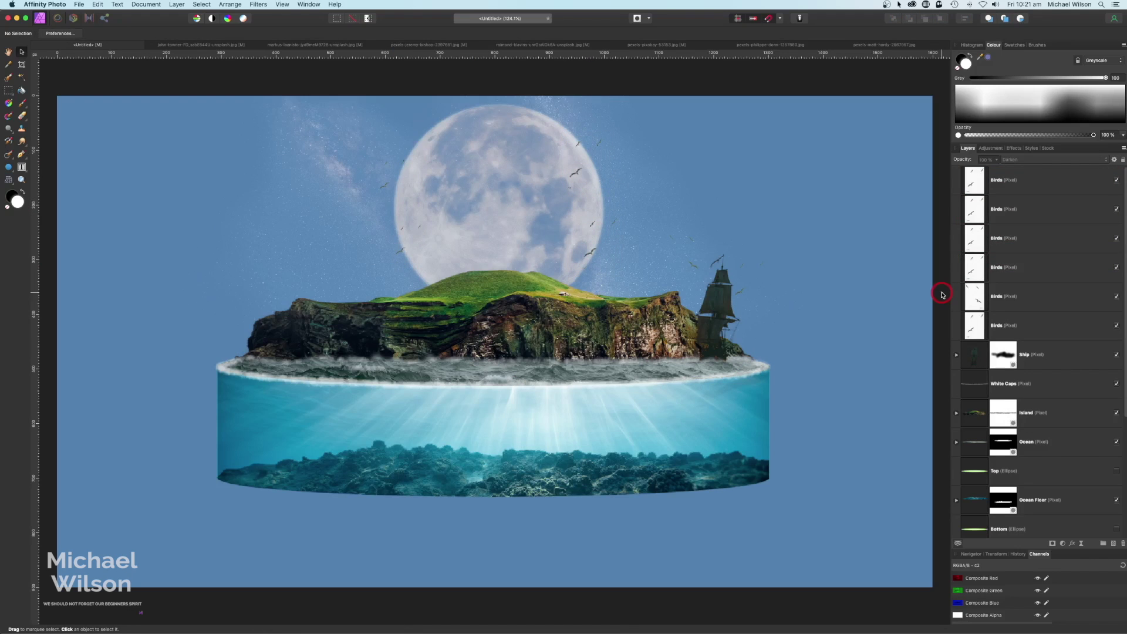
Step: Group all six Birds layers and name the group Birds
click(1027, 180)
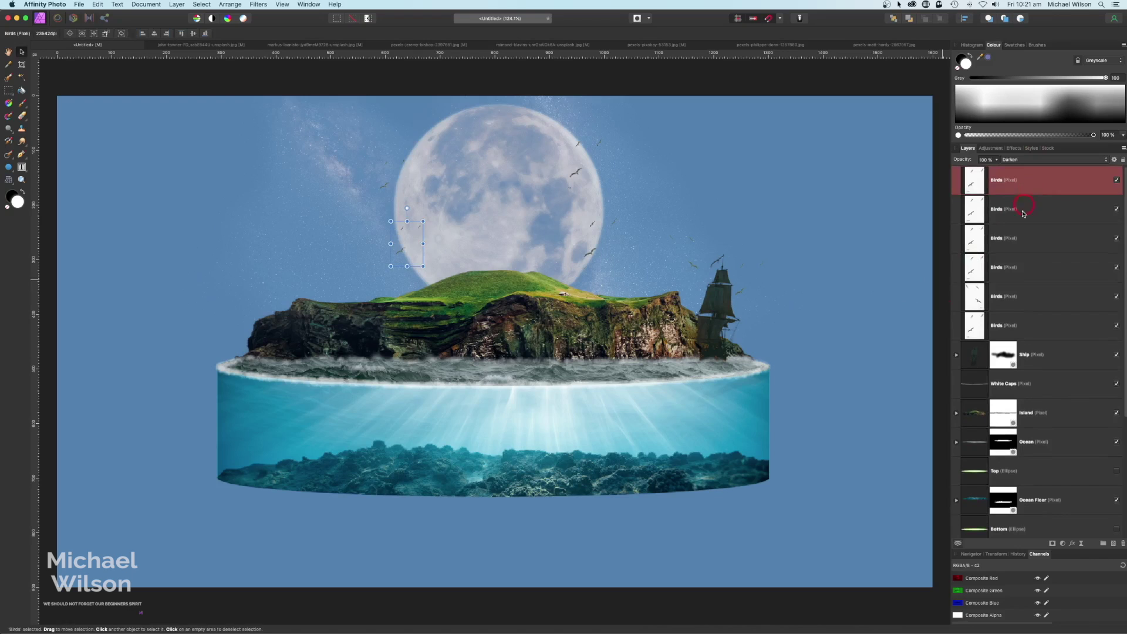
shift+click(1012, 325)
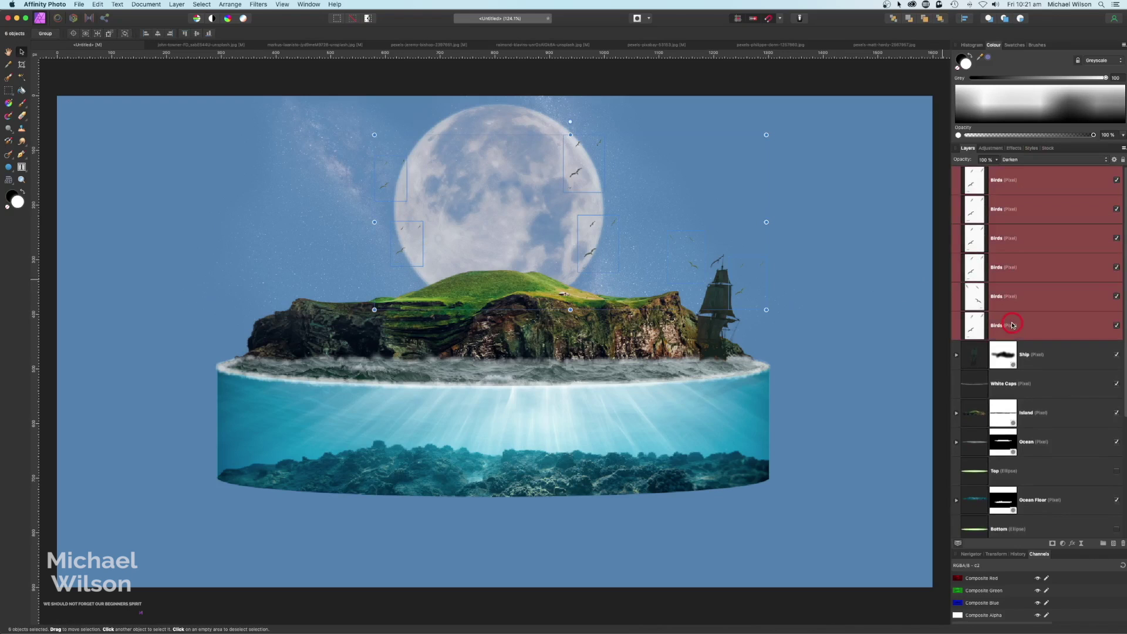
key(super+g)
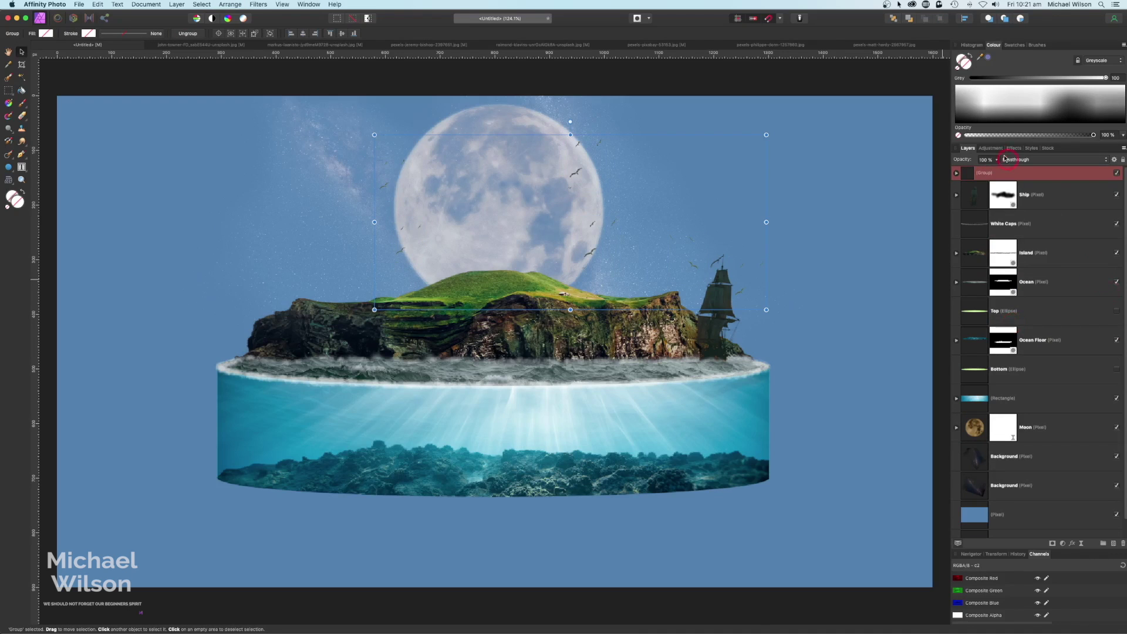
double_click(990, 173)
text(Birds)
key(Return)
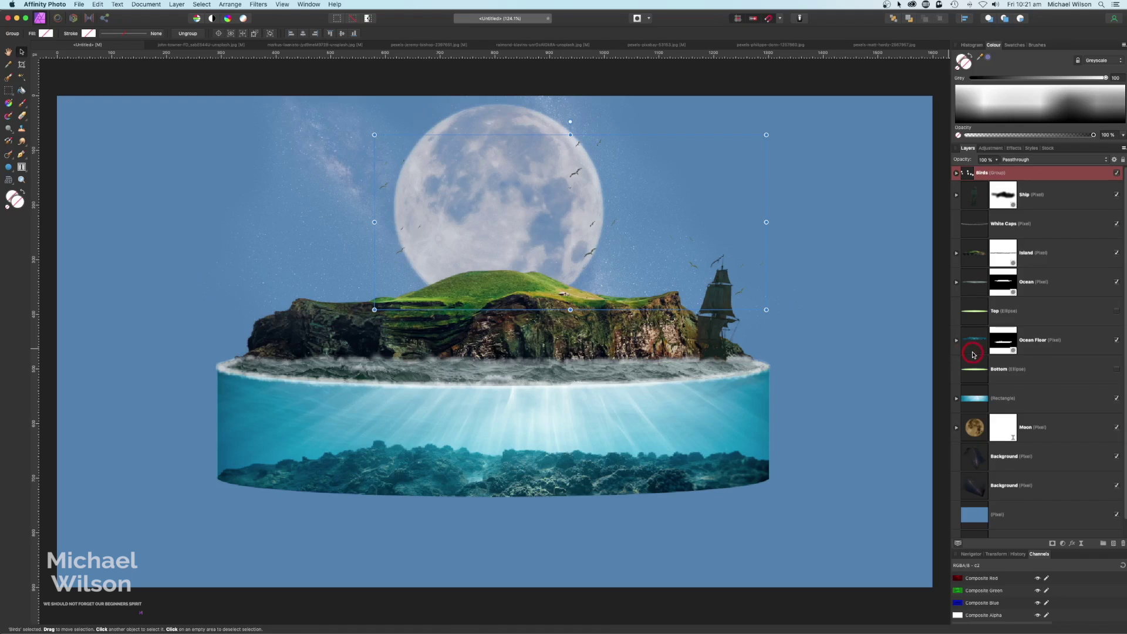
Step: Add an Exposure adjustment nested inside the Island layer and raise its exposure to about 4.1
click(975, 258)
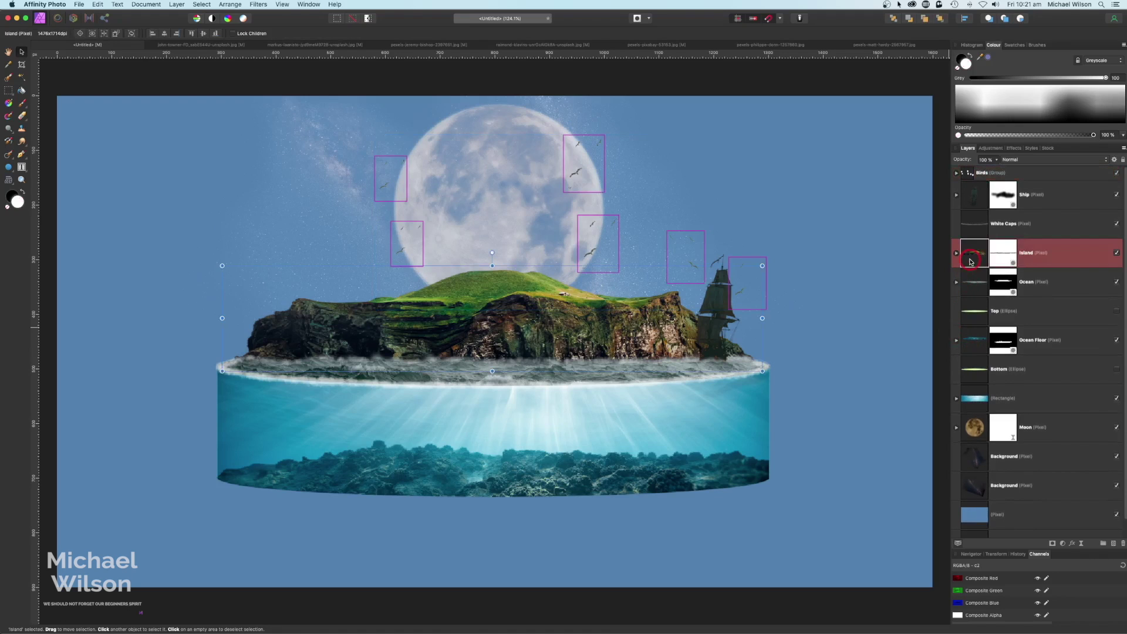
click(1063, 544)
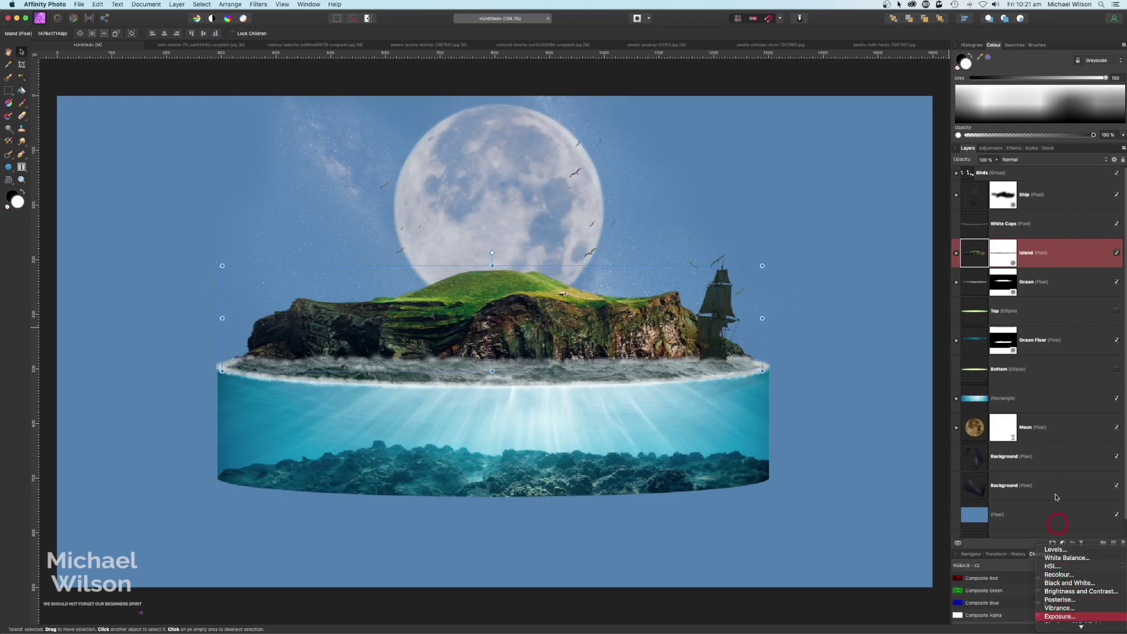
click(1060, 617)
drag(1016, 258, 1019, 289)
drag(796, 429, 834, 430)
Step: Invert the island's brightening Exposure adjustment to a black mask and name it Light
click(973, 321)
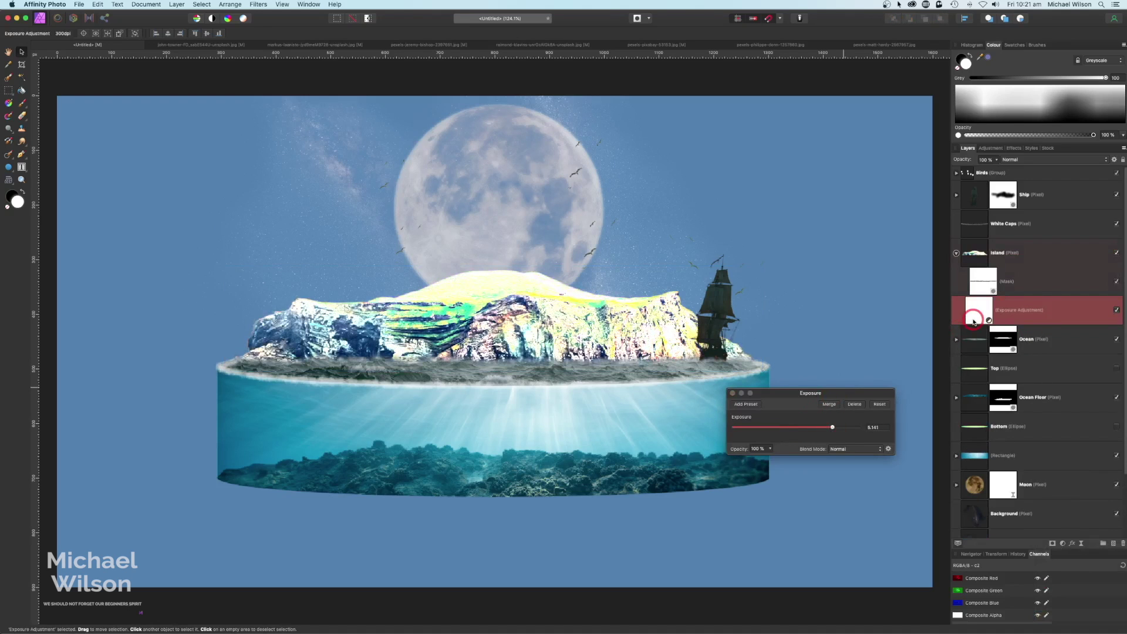
key(super+i)
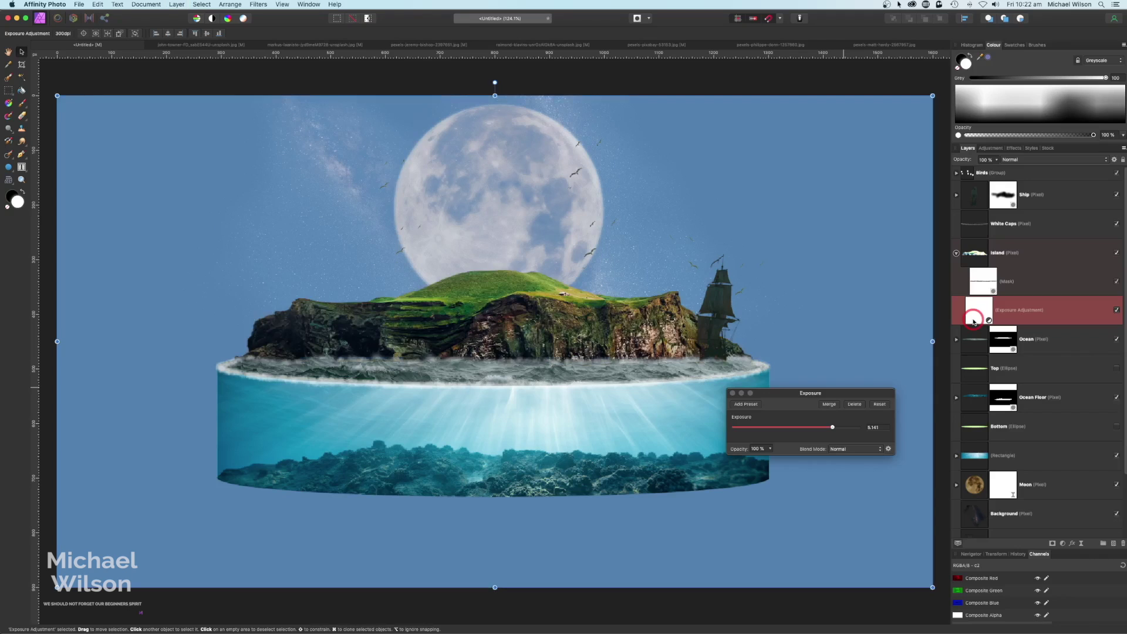
double_click(1015, 313)
key(Return)
Step: Add a second Exposure adjustment inside the Island layer and lower its exposure to about -4.2
click(1057, 540)
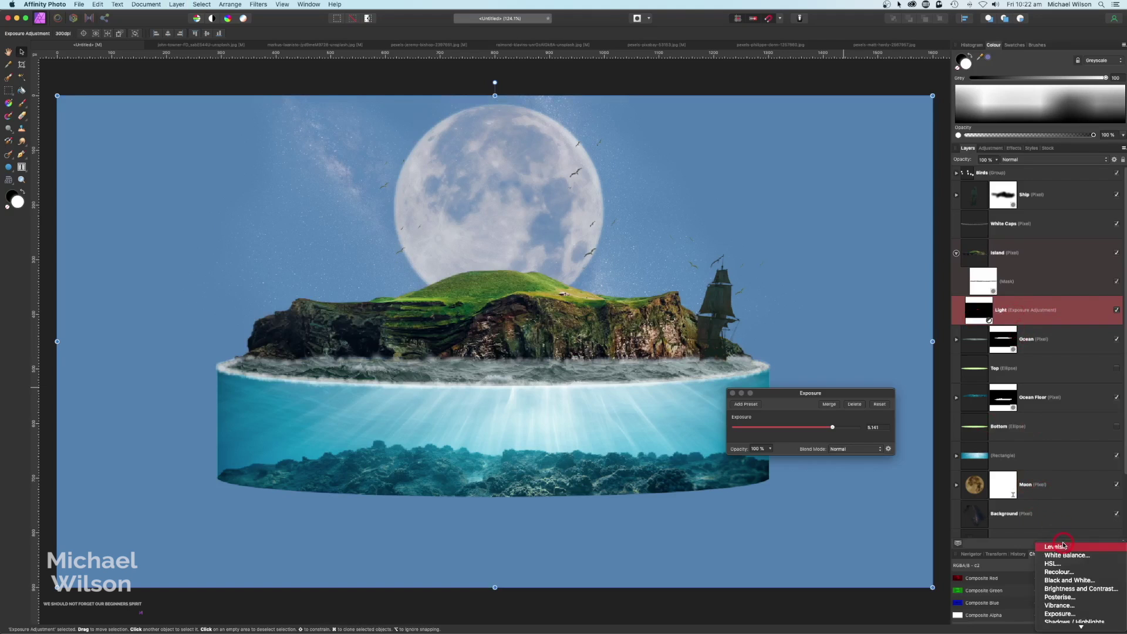
click(1060, 613)
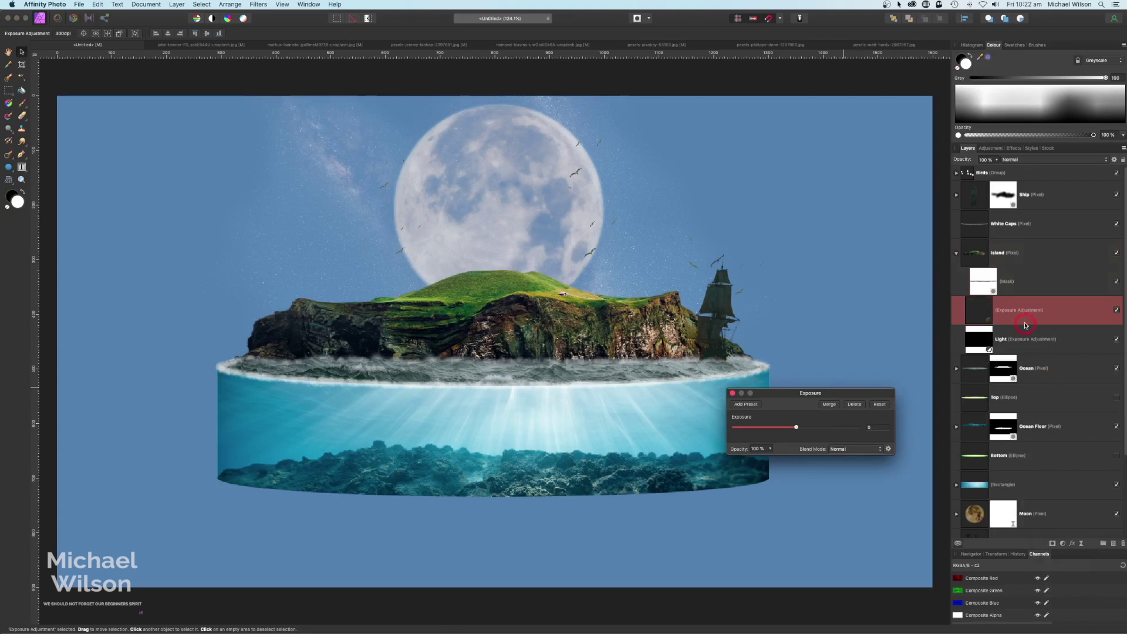
drag(798, 435, 761, 431)
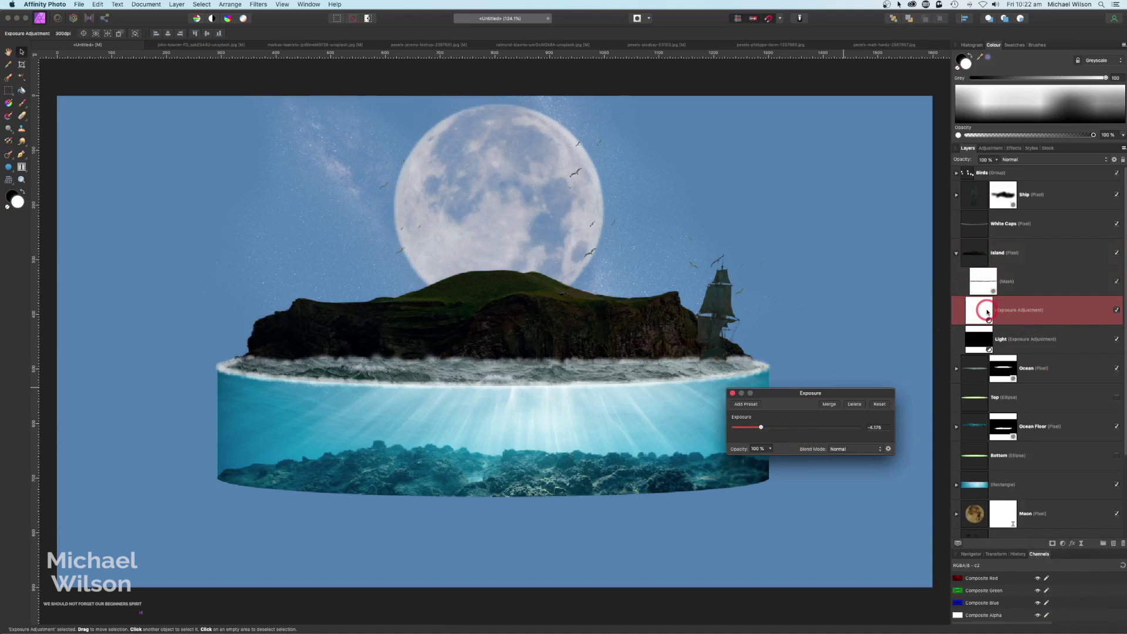
Step: Invert the island's darkening Exposure adjustment to a black mask and name it Dark
key(super+i)
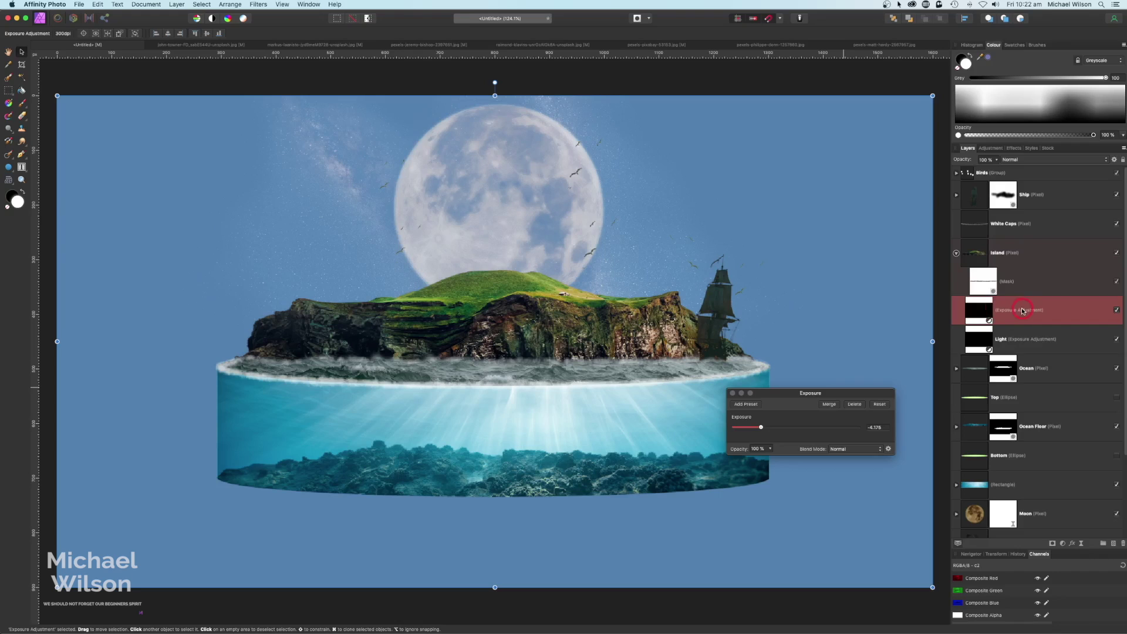
double_click(1022, 311)
text(Dark)
key(Return)
Step: Paint white on the Dark adjustment's mask over the island's cliffs, using the soft 64 px basic brush enlarged
click(25, 106)
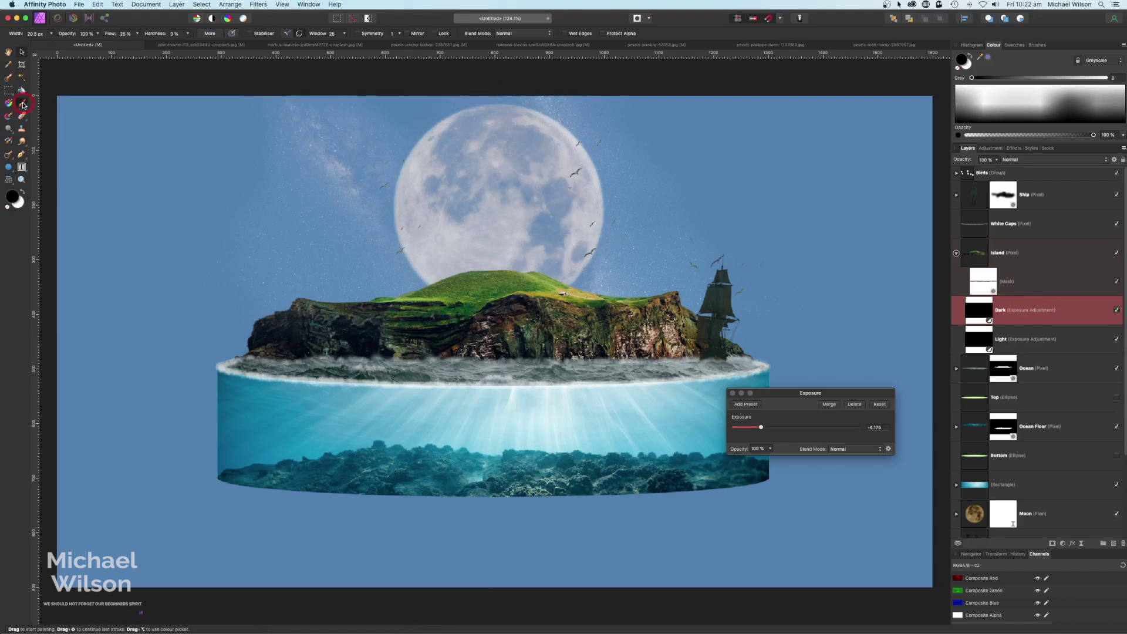
click(1035, 45)
click(1018, 122)
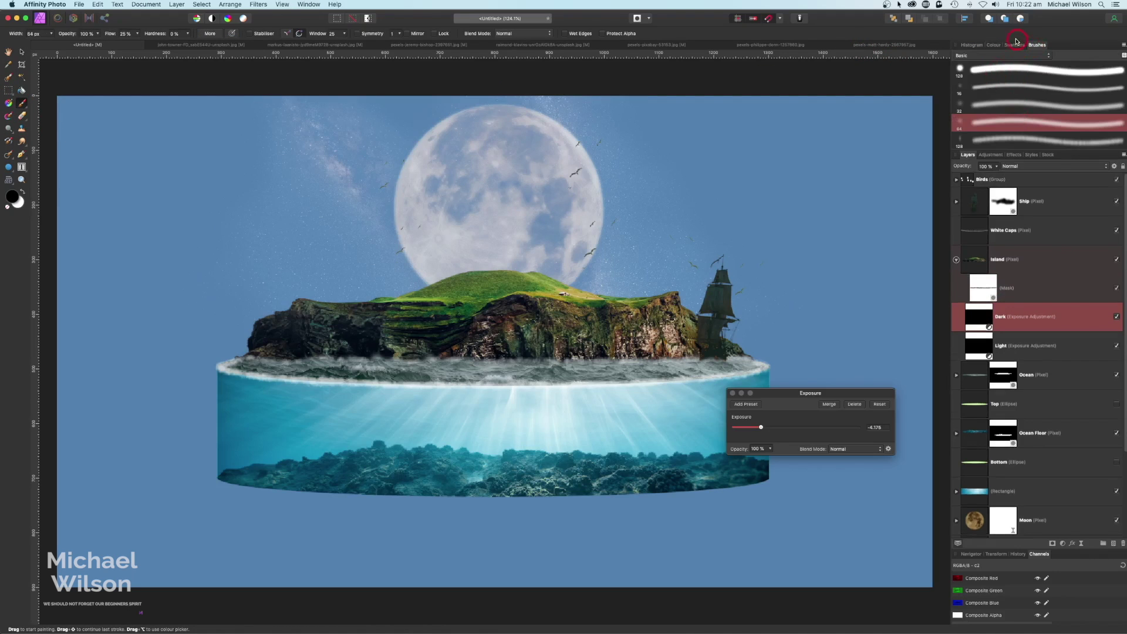
click(996, 46)
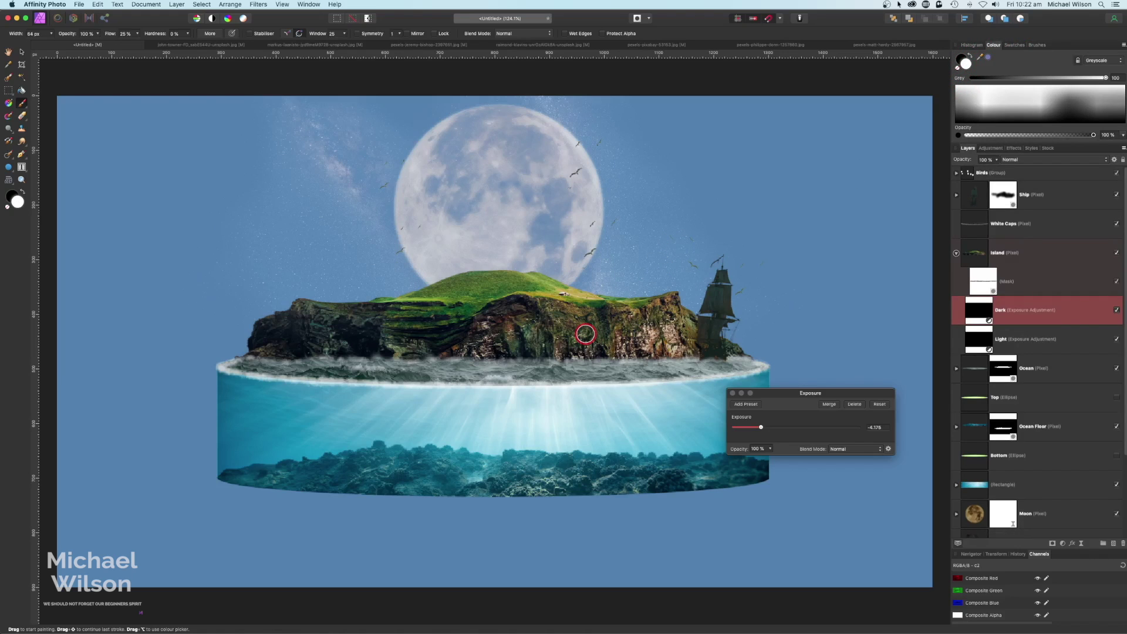
key(bracketright)
key(bracketright)
key(bracketright)
key(bracketright)
key(bracketright)
mouse_move(491, 372)
mouse_down()
mouse_move(509, 338)
mouse_move(530, 338)
mouse_move(498, 342)
mouse_move(525, 322)
mouse_move(643, 328)
mouse_move(673, 311)
mouse_move(687, 331)
mouse_move(669, 342)
mouse_move(503, 323)
mouse_move(424, 348)
mouse_move(384, 326)
mouse_move(275, 339)
mouse_move(390, 340)
mouse_move(433, 304)
mouse_move(514, 286)
mouse_move(644, 315)
mouse_move(498, 293)
mouse_move(335, 319)
mouse_move(288, 313)
mouse_move(270, 343)
mouse_move(395, 348)
mouse_move(492, 330)
mouse_move(505, 354)
mouse_move(597, 334)
mouse_move(665, 341)
mouse_up()
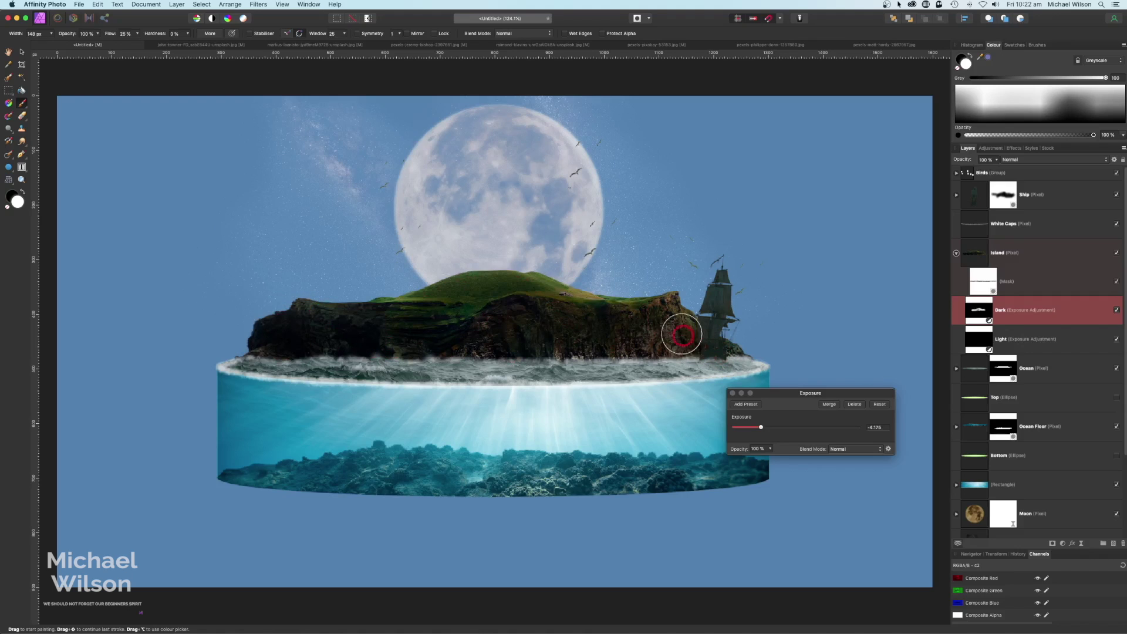
Step: Paint white on the Light adjustment's mask over the island's grassy top with reduced brush flow, and collapse the Island layer
click(983, 336)
click(322, 44)
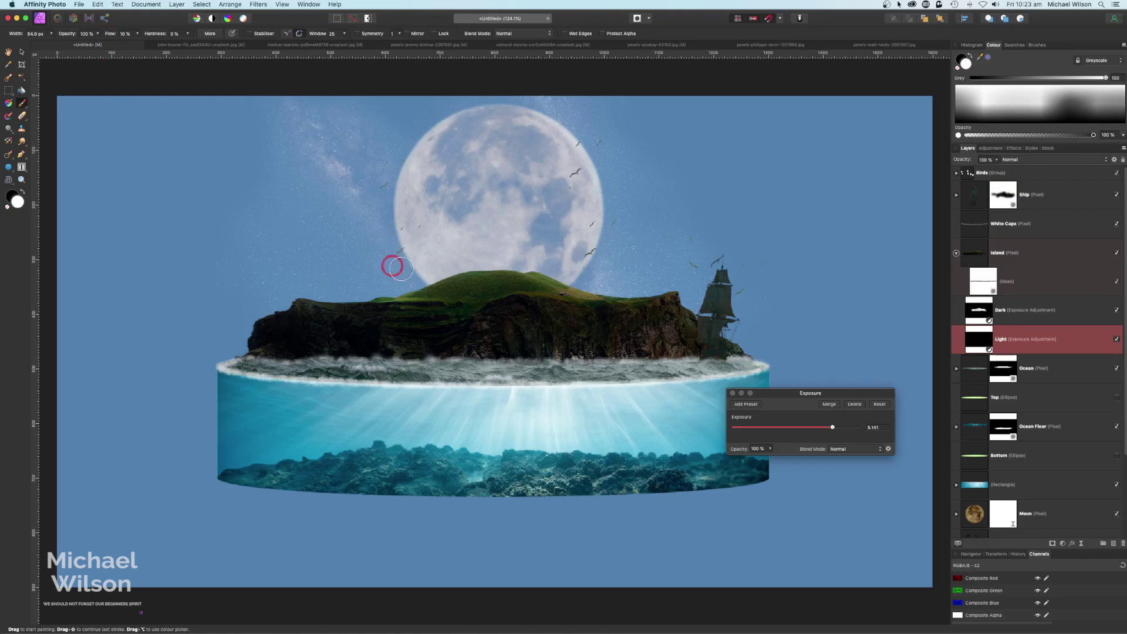
key(bracketright)
key(bracketright)
key(bracketright)
mouse_move(490, 293)
mouse_down()
mouse_move(466, 290)
mouse_move(559, 295)
mouse_move(485, 287)
mouse_move(427, 300)
mouse_up()
mouse_move(555, 288)
mouse_down()
mouse_move(624, 303)
mouse_move(615, 326)
mouse_move(454, 322)
mouse_move(441, 296)
mouse_move(425, 300)
mouse_move(622, 321)
mouse_move(567, 301)
mouse_move(431, 291)
mouse_move(460, 315)
mouse_move(527, 292)
mouse_move(623, 306)
mouse_move(309, 293)
mouse_move(360, 305)
mouse_move(669, 289)
mouse_up()
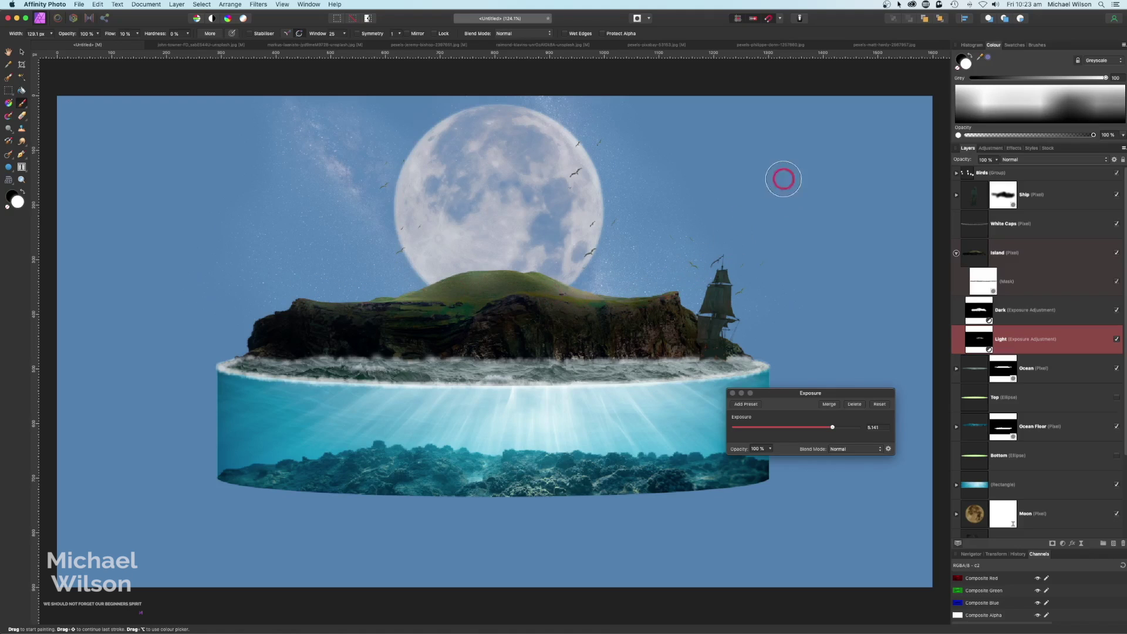
click(732, 394)
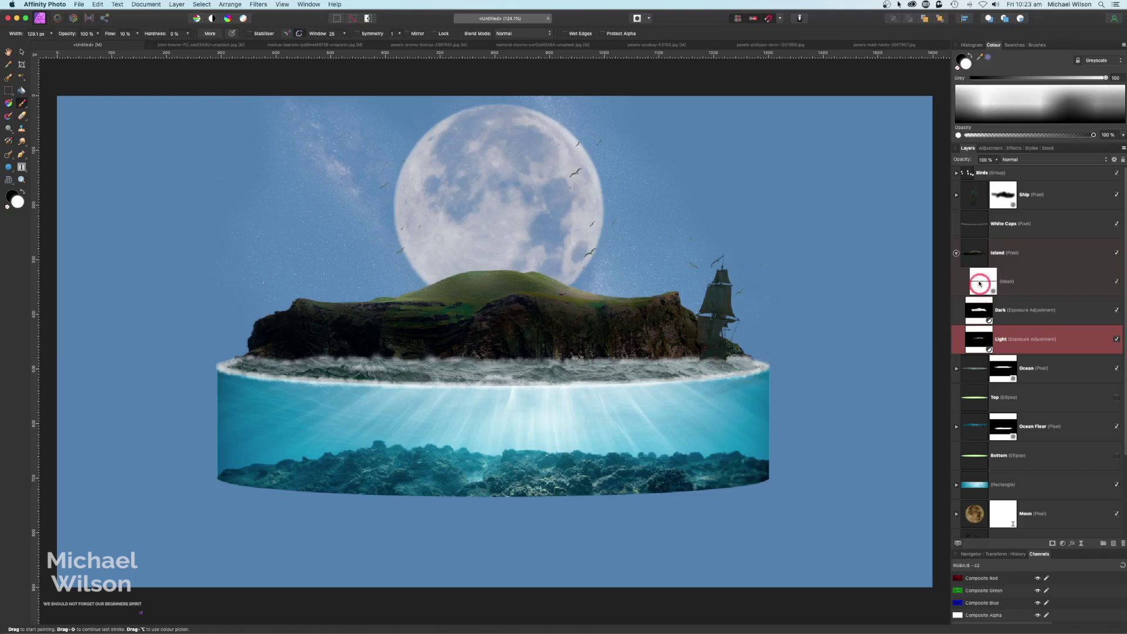
click(956, 253)
Step: Add an Exposure adjustment nested inside the Ship layer and raise its exposure to about 3.8
scroll(990, 303, up, 1)
scroll(991, 303, down, 1)
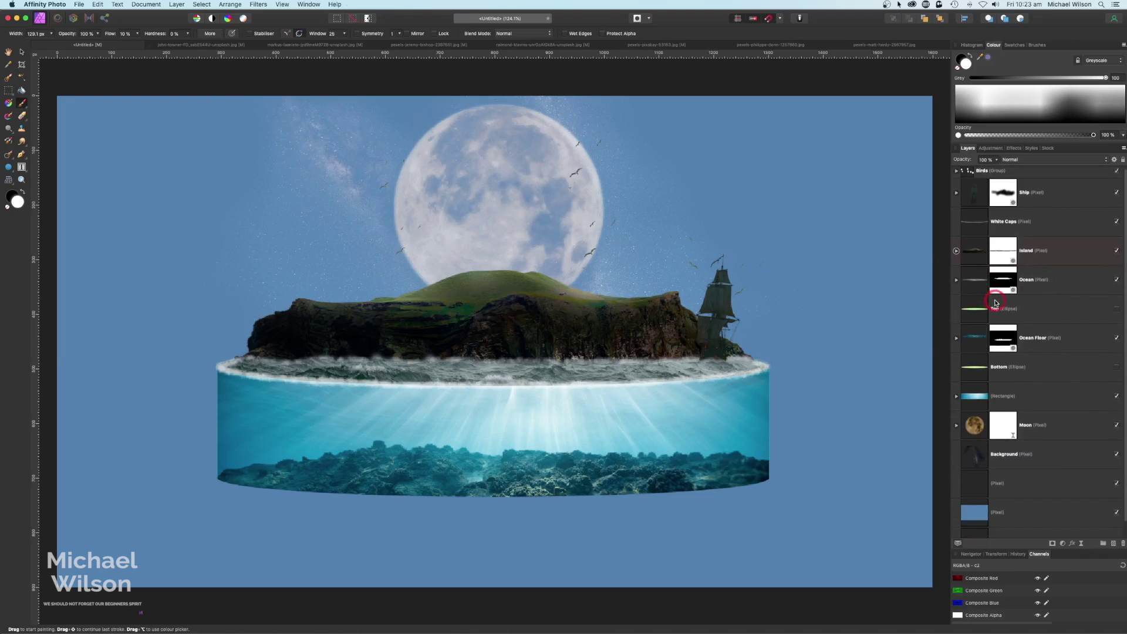
scroll(995, 302, up, 1)
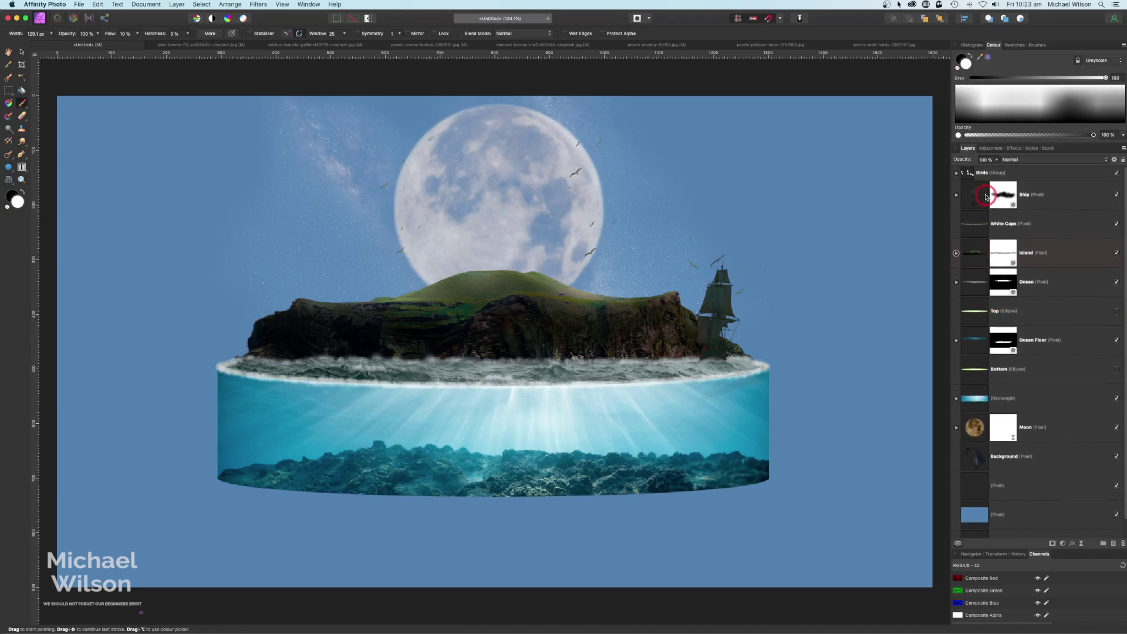
click(984, 196)
click(1066, 544)
click(1083, 622)
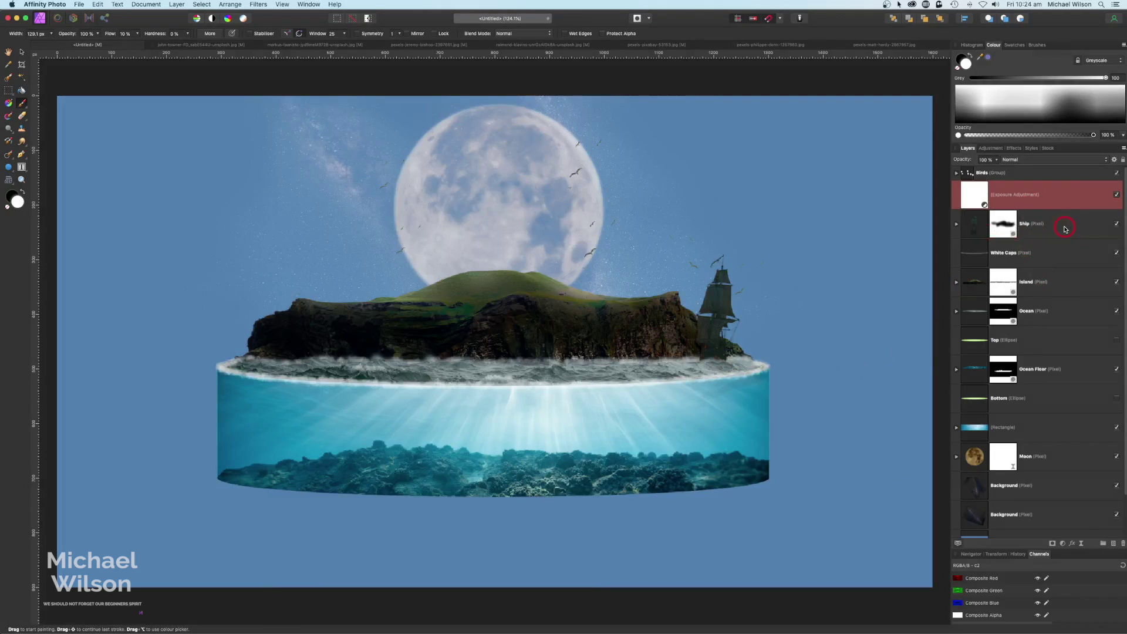
drag(1065, 228, 1061, 230)
double_click(978, 250)
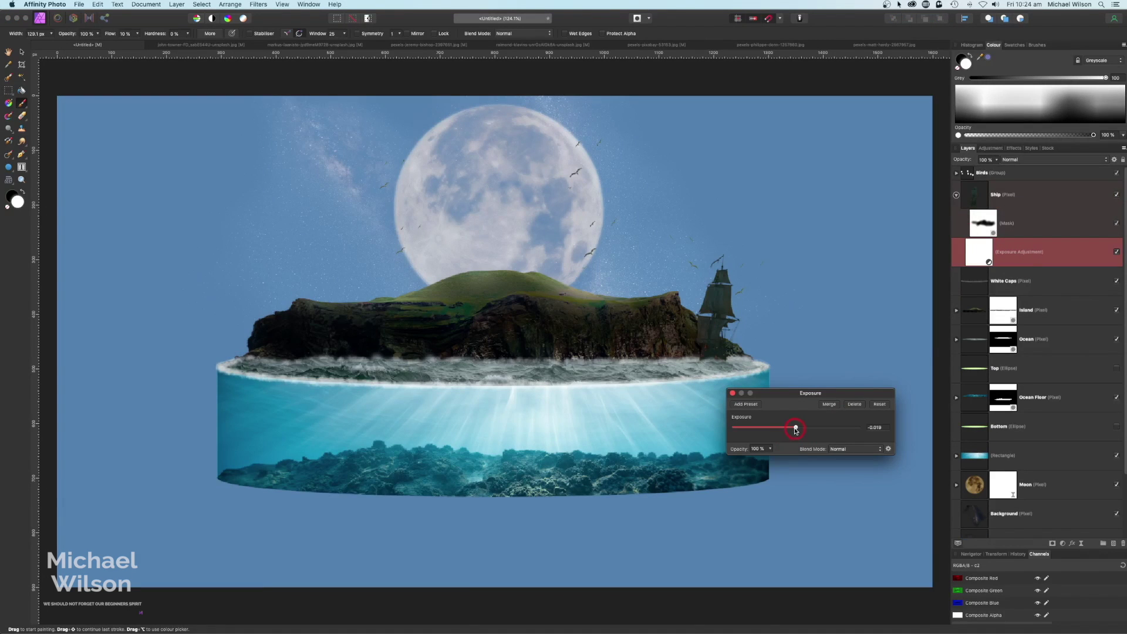
drag(798, 429, 828, 432)
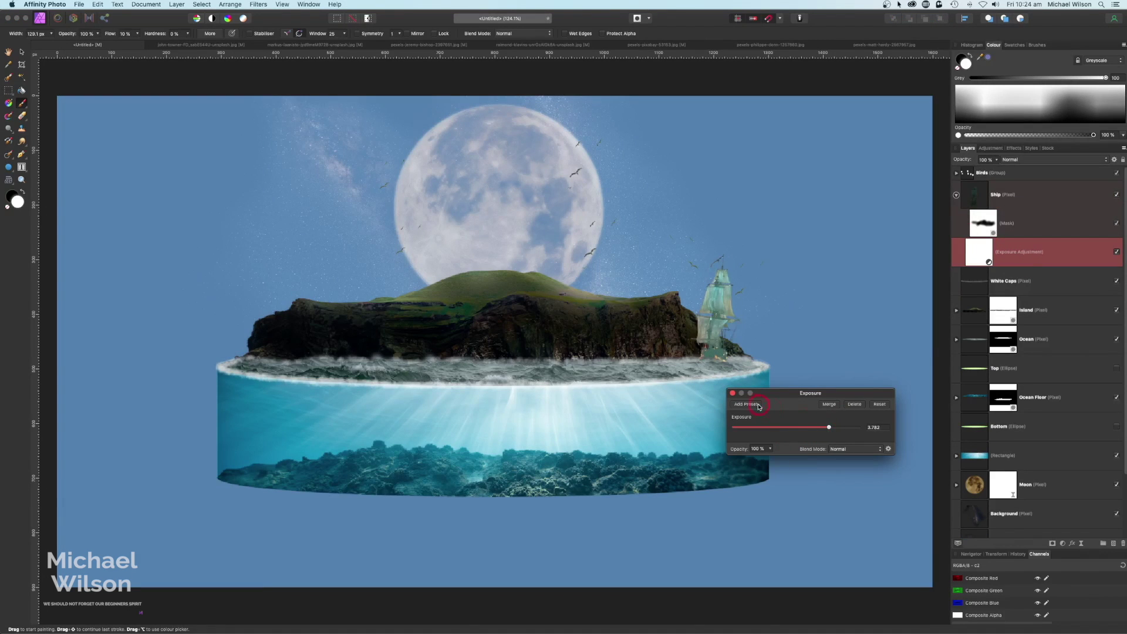
click(734, 394)
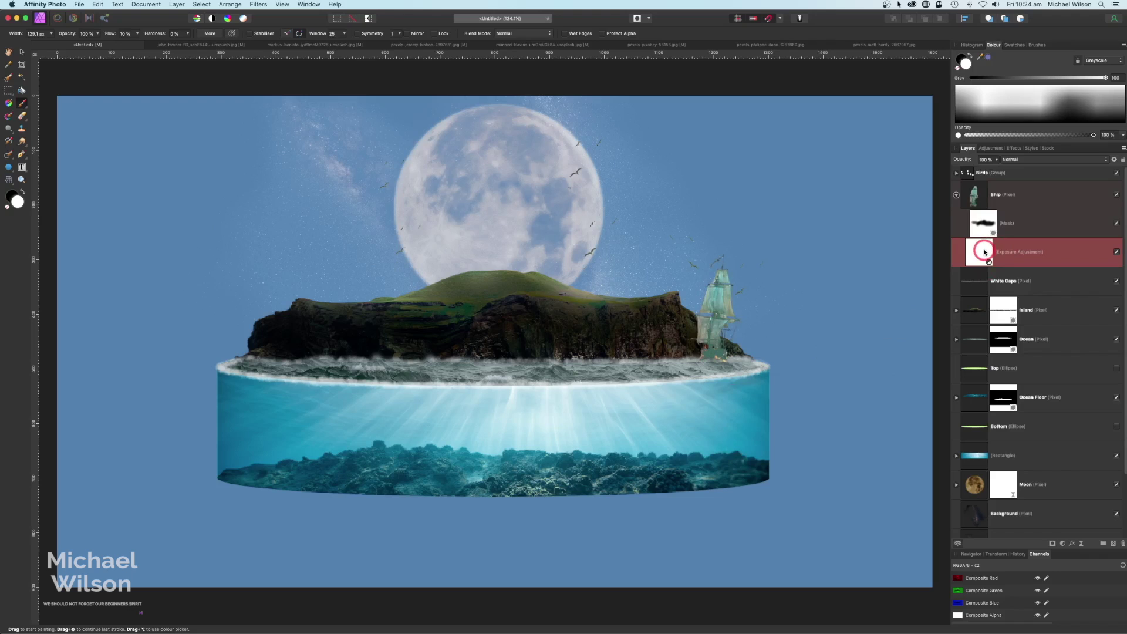
Step: Invert the ship's Exposure mask and paint white at 20% flow along the ship's moon-facing side
key(super+i)
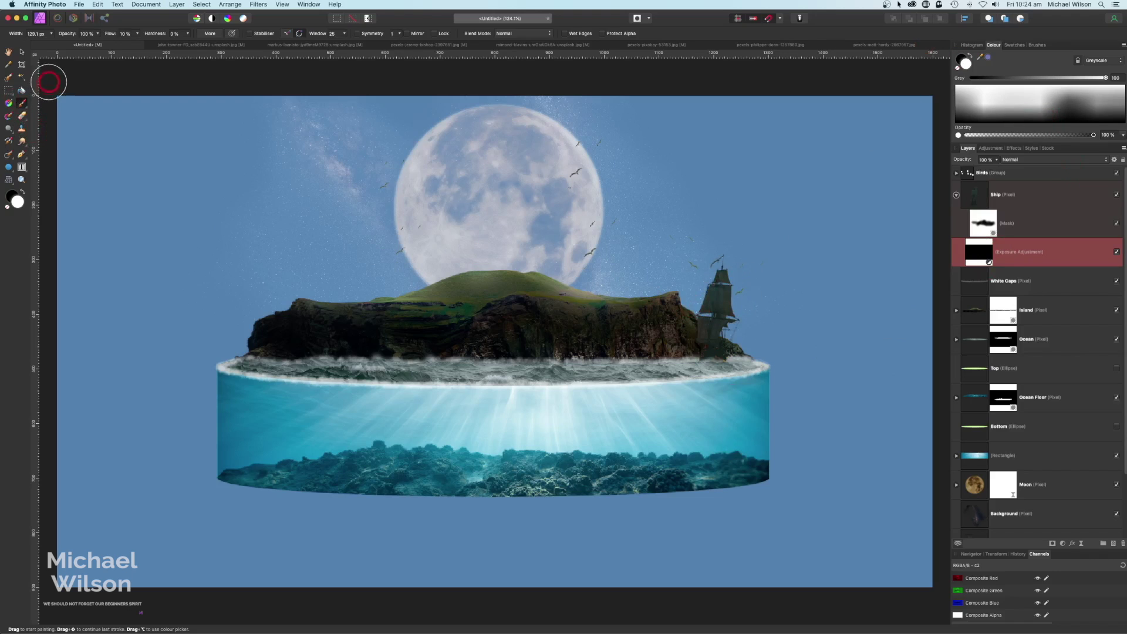
drag(106, 37, 112, 37)
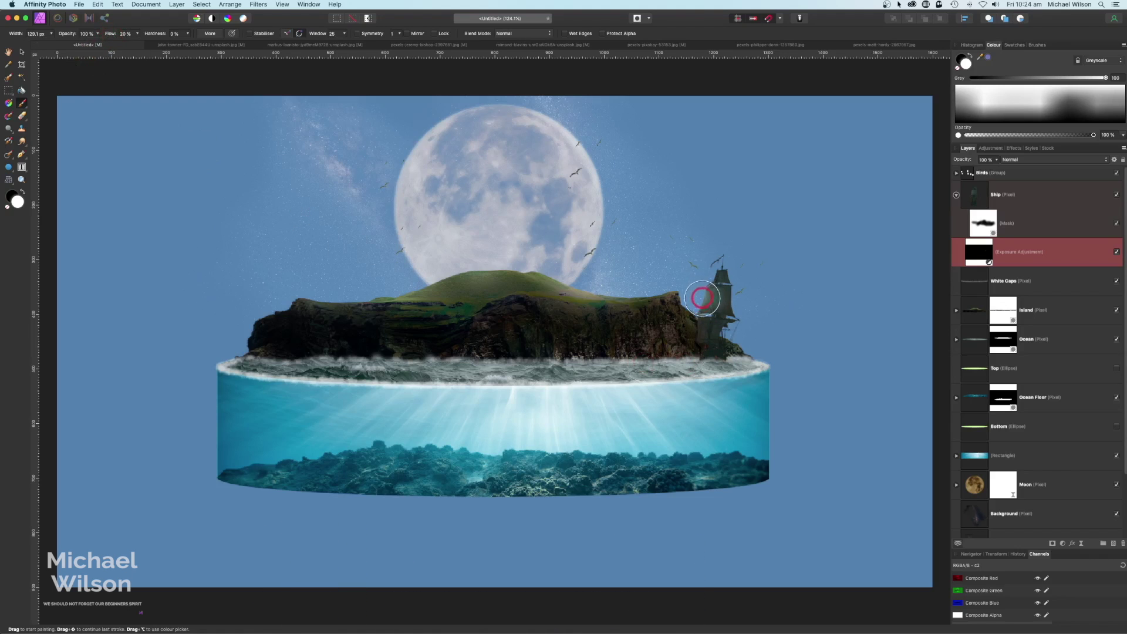
mouse_move(694, 327)
mouse_down()
mouse_move(712, 266)
mouse_move(687, 317)
mouse_move(693, 339)
mouse_move(687, 317)
mouse_move(707, 262)
mouse_up()
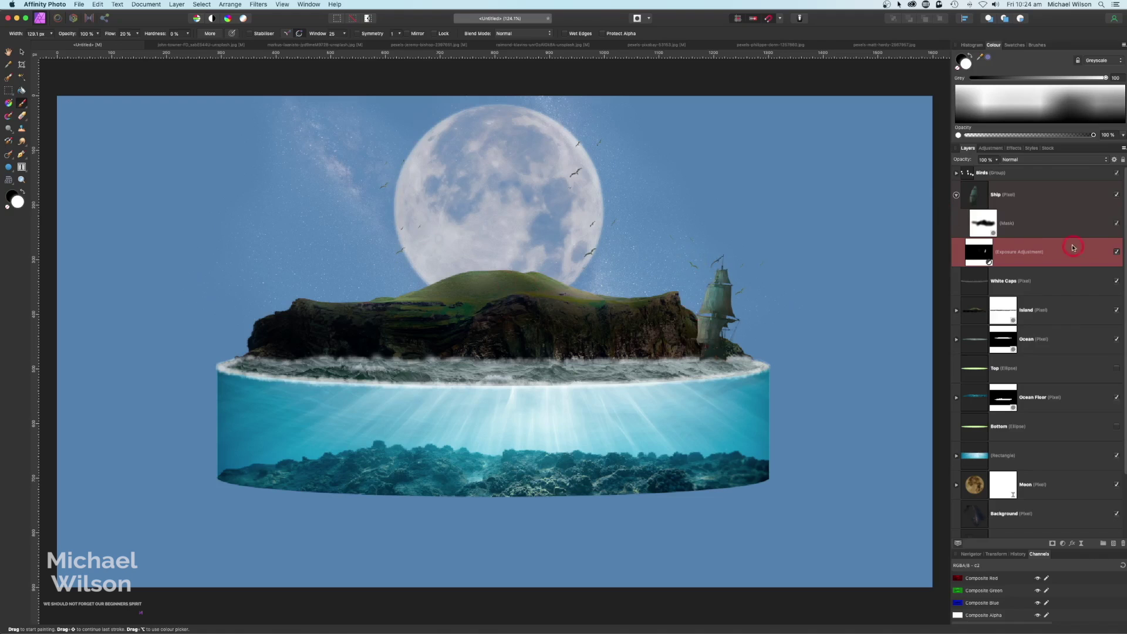
click(957, 195)
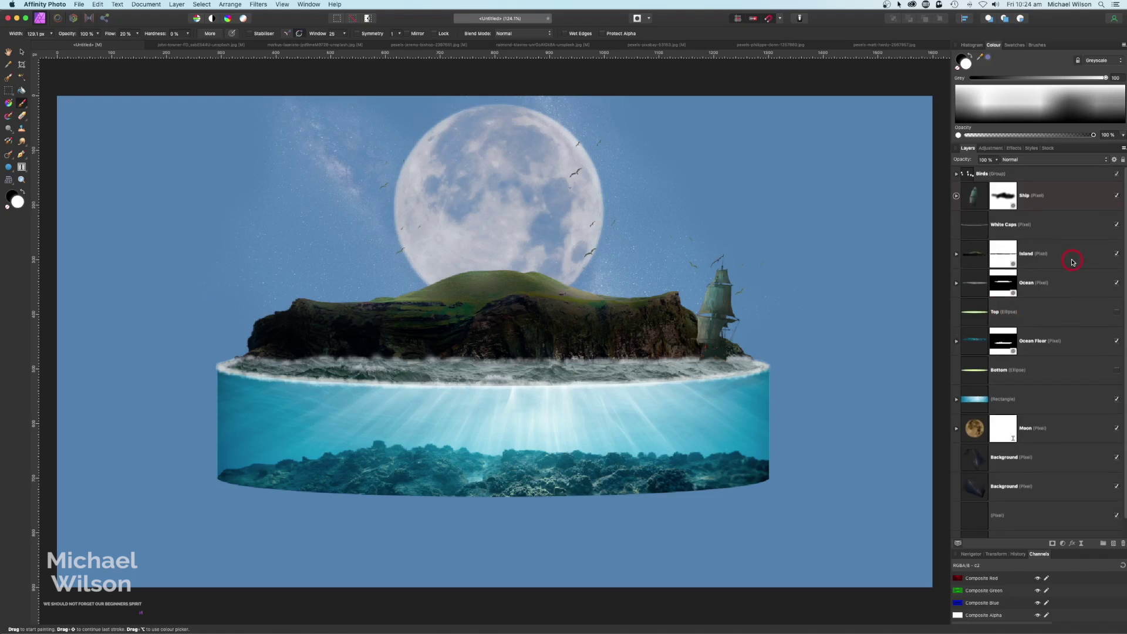
Step: Add an Exposure adjustment nested inside the Ocean layer and lower its exposure to about -2.2
click(977, 286)
drag(1064, 548, 1057, 617)
drag(1025, 285, 1067, 320)
drag(795, 428, 778, 429)
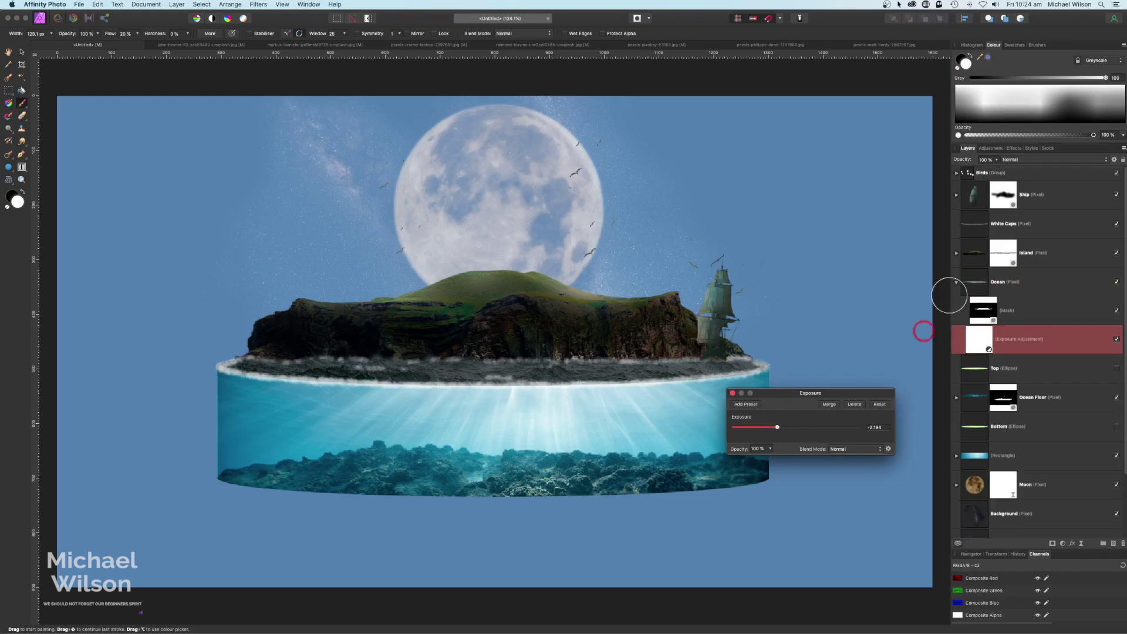
Step: Reduce the White Caps layer's opacity to about 42% and collapse the Ocean layer
click(970, 230)
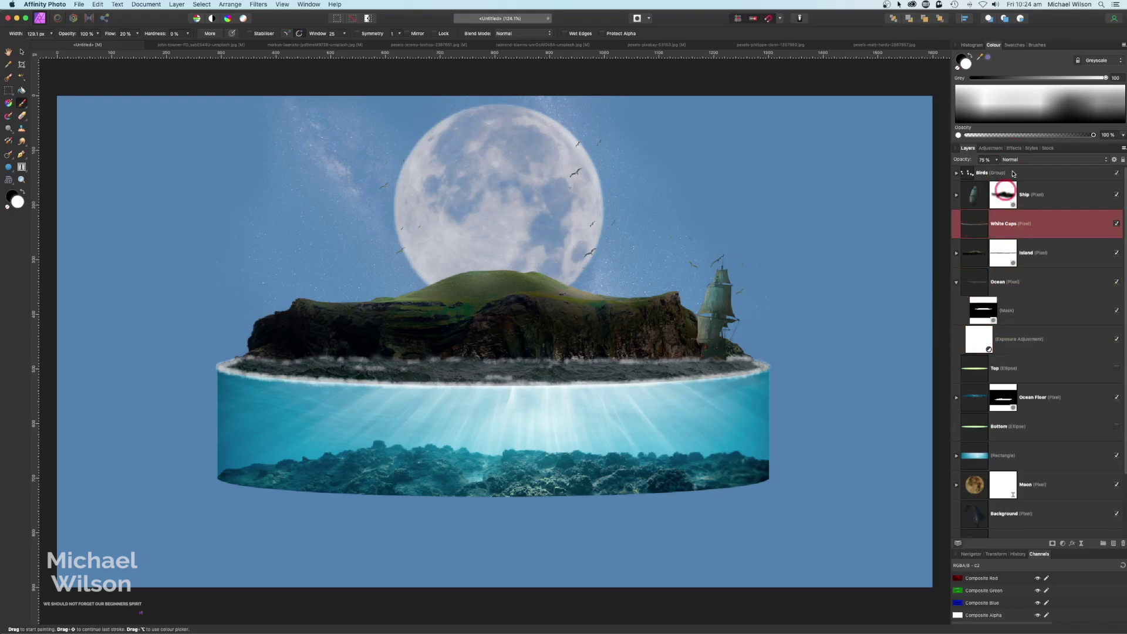
click(996, 161)
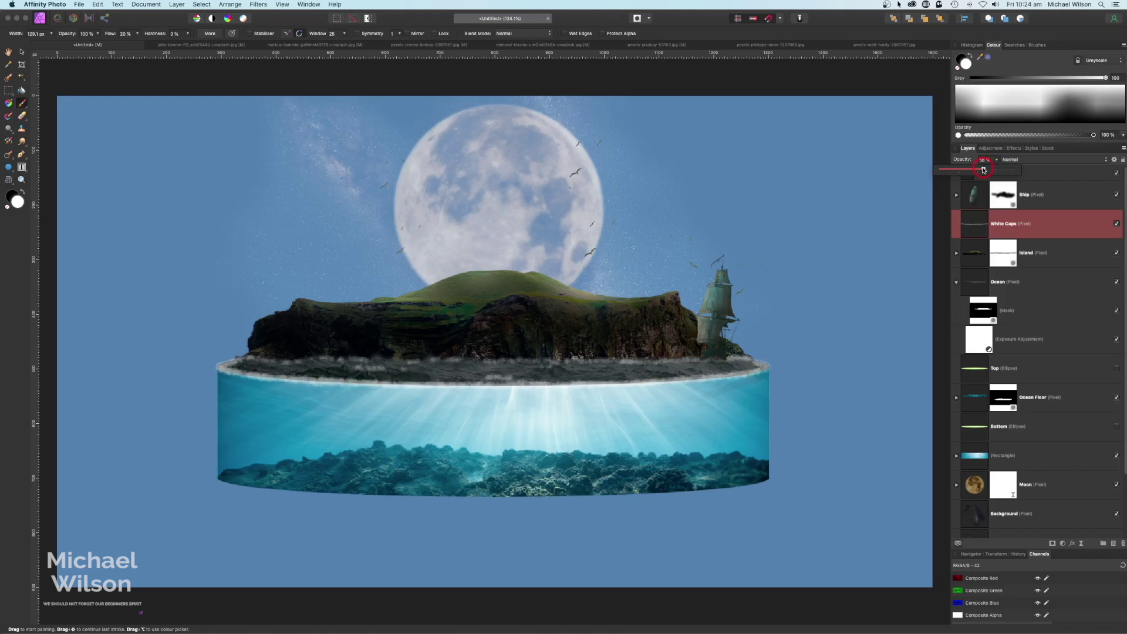
drag(989, 171, 972, 170)
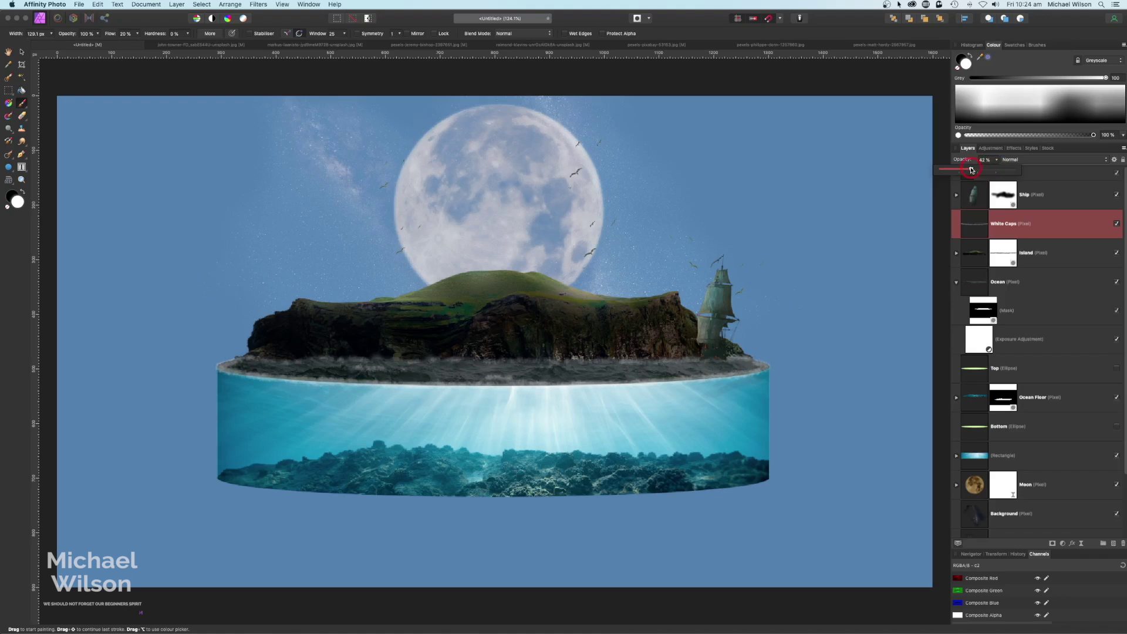
click(975, 200)
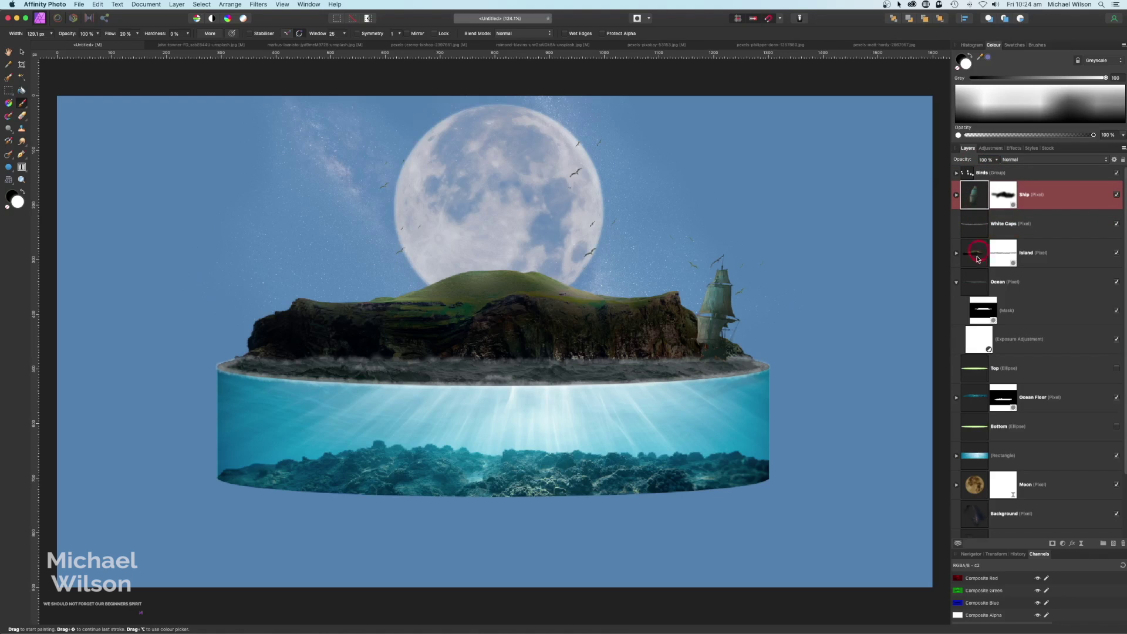
click(958, 282)
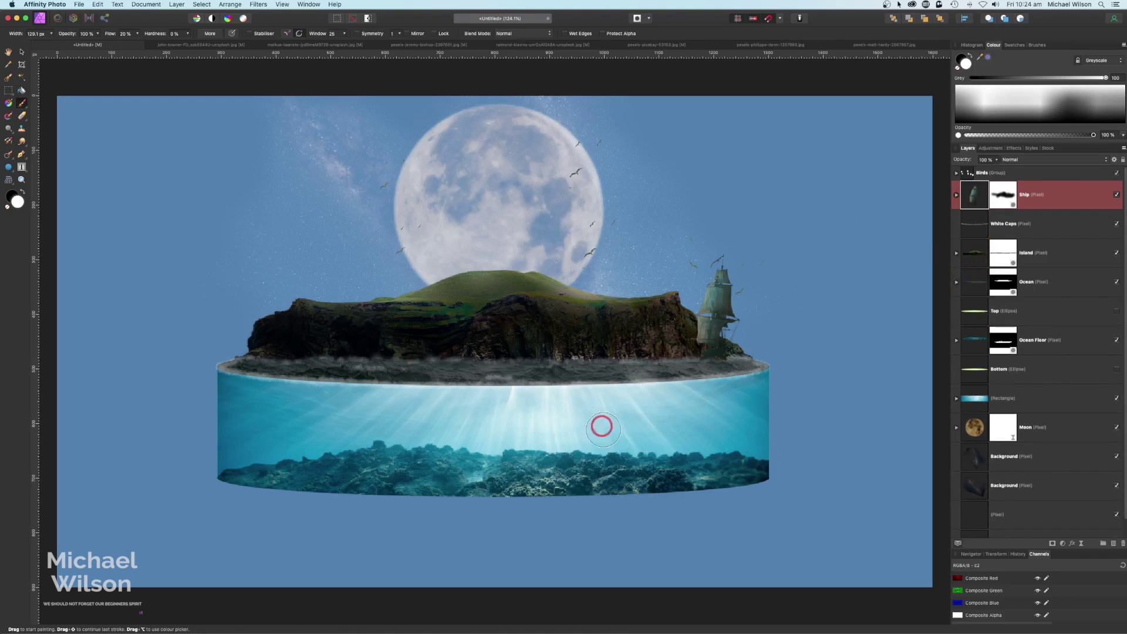
Step: Add an Exposure adjustment inside the underwater Rectangle layer, above its Ocean image, and lower the exposure to about -2.2
click(1004, 401)
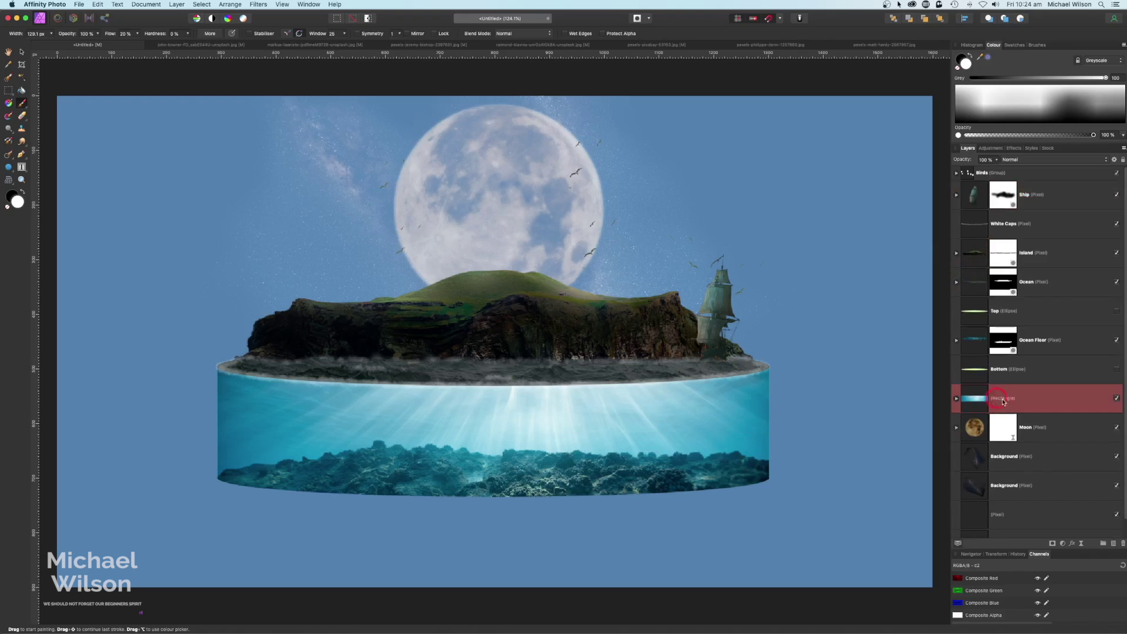
click(1064, 545)
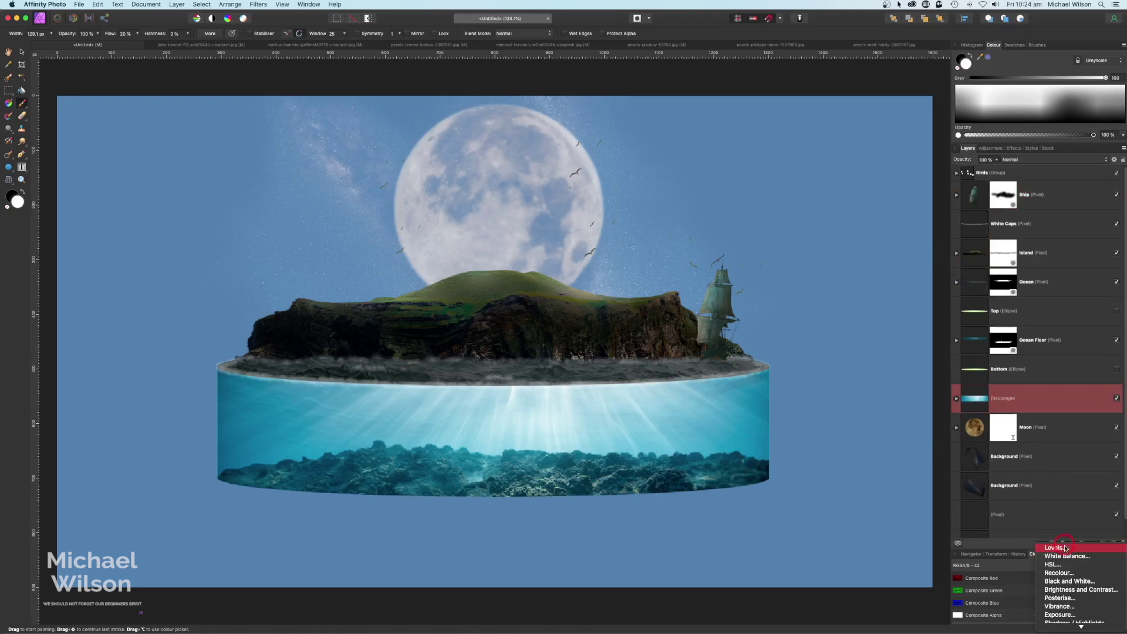
click(1066, 615)
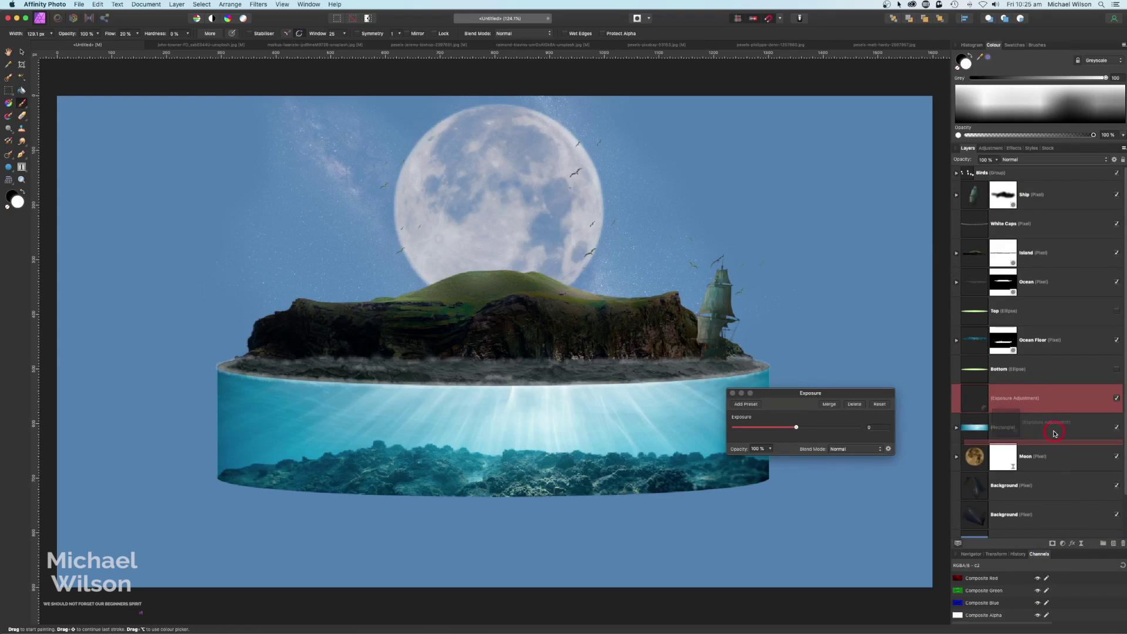
drag(800, 424, 778, 427)
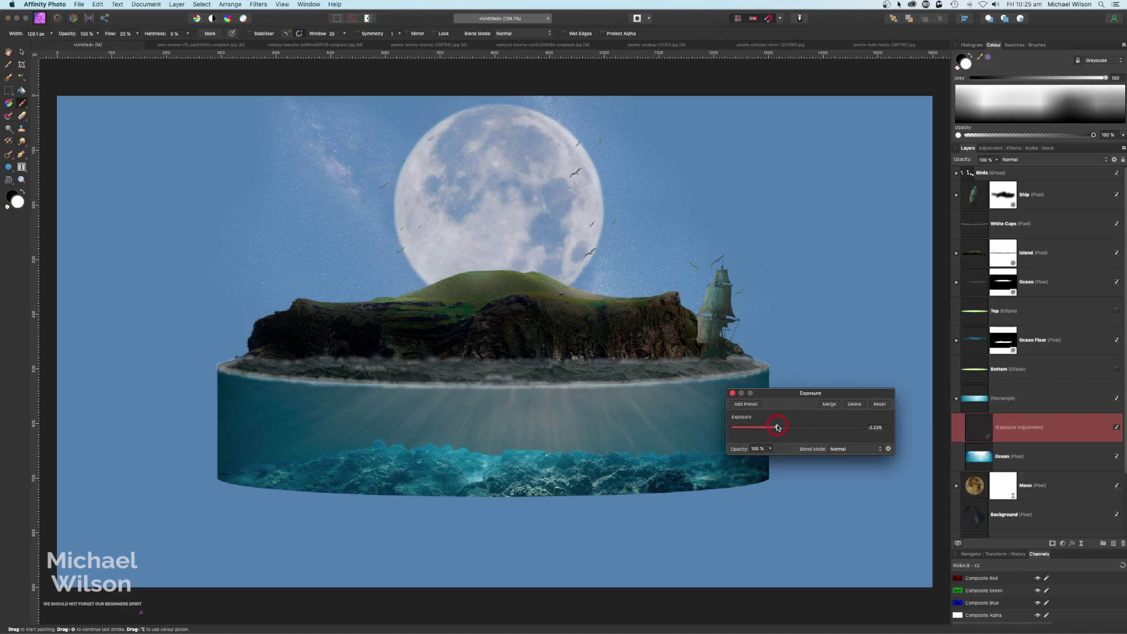
Step: Collapse the Rectangle layer and add an Exposure adjustment inside the Ocean Floor layer, lowering its exposure to about -3.8
click(732, 394)
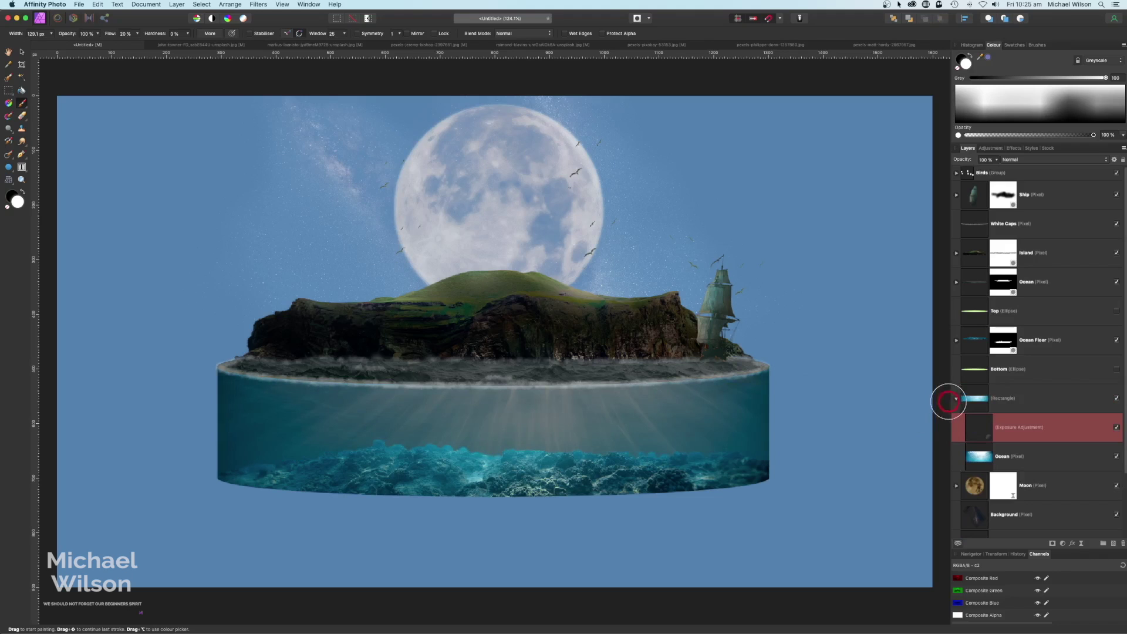
click(957, 398)
scroll(1038, 435, down, 2)
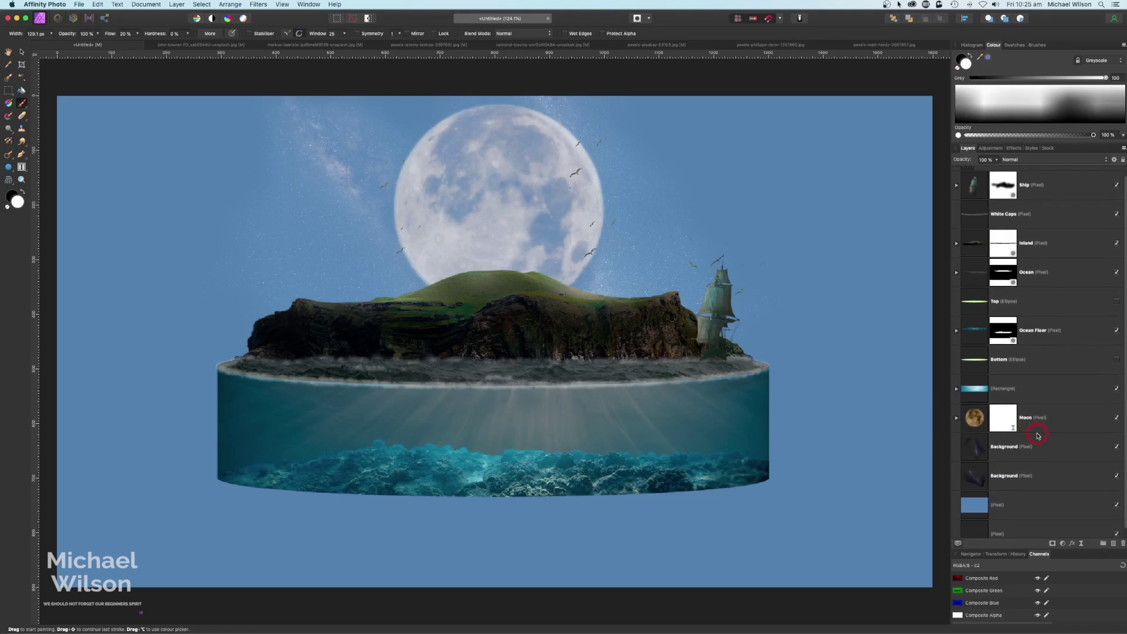
click(1049, 324)
click(1063, 544)
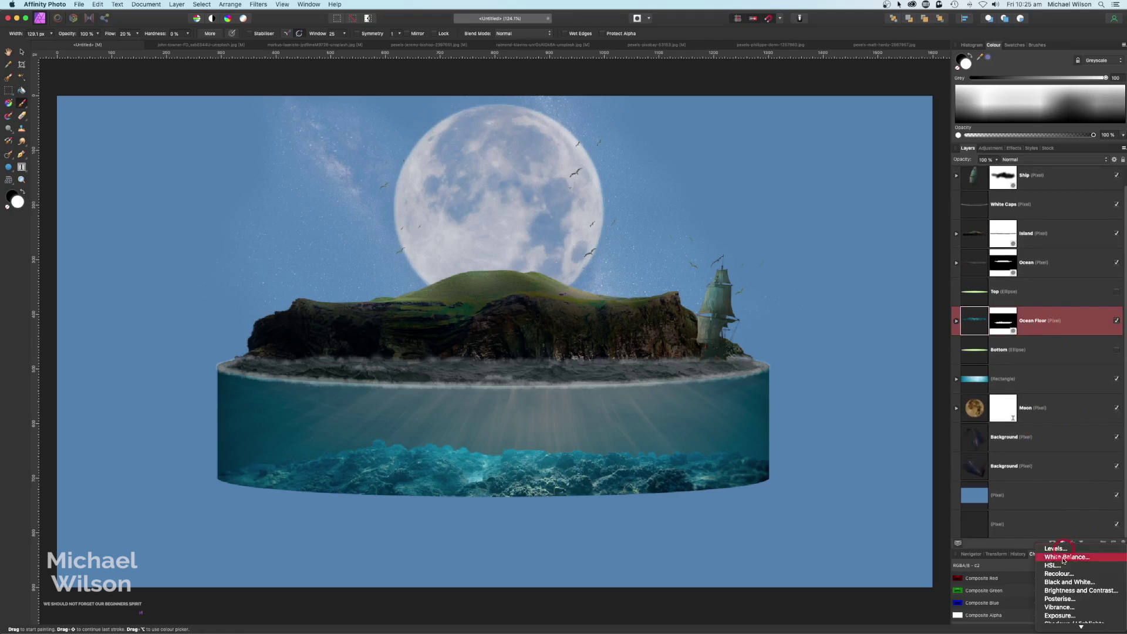
click(1064, 615)
drag(1042, 328, 1064, 354)
drag(796, 428, 767, 428)
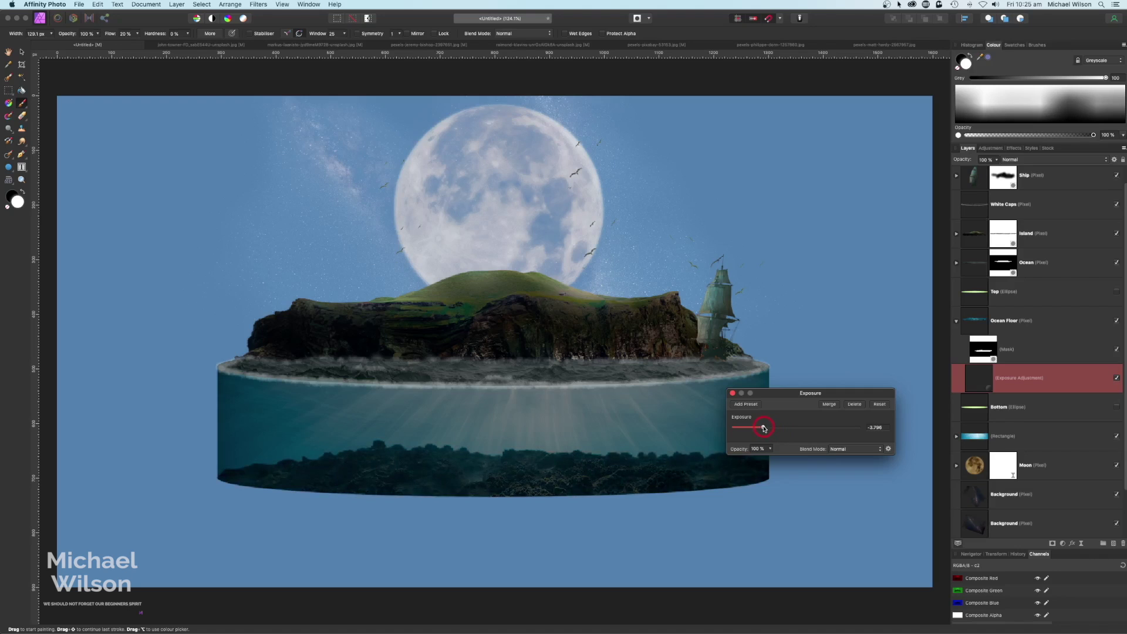
click(735, 396)
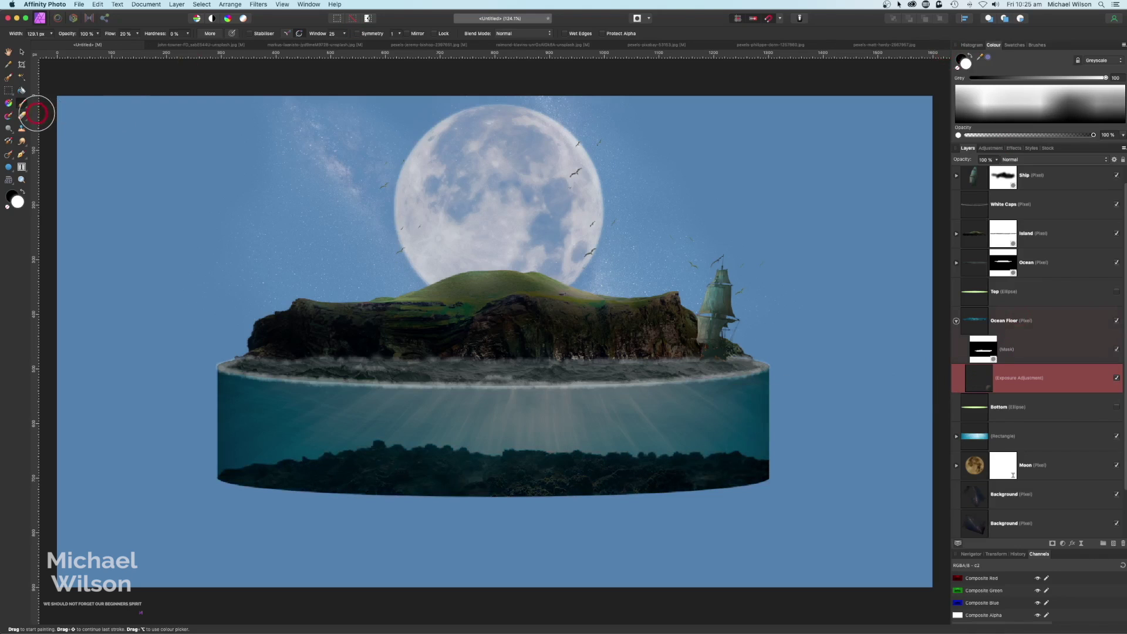
Step: Paint black at 20% flow on the Ocean Floor's Exposure adjustment across the front of the coral seabed and collapse the layer
click(970, 57)
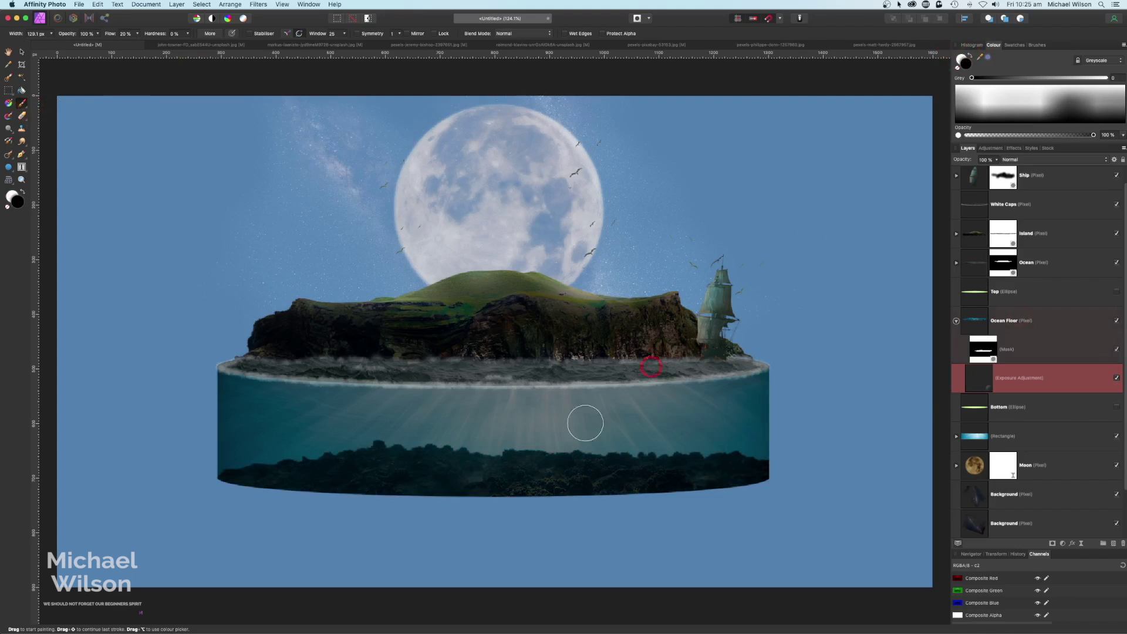
mouse_move(560, 466)
mouse_down()
mouse_move(643, 473)
mouse_move(342, 470)
mouse_up()
mouse_move(654, 476)
mouse_down()
mouse_move(627, 468)
mouse_move(657, 469)
mouse_up()
drag(359, 464, 324, 465)
click(1010, 324)
click(957, 322)
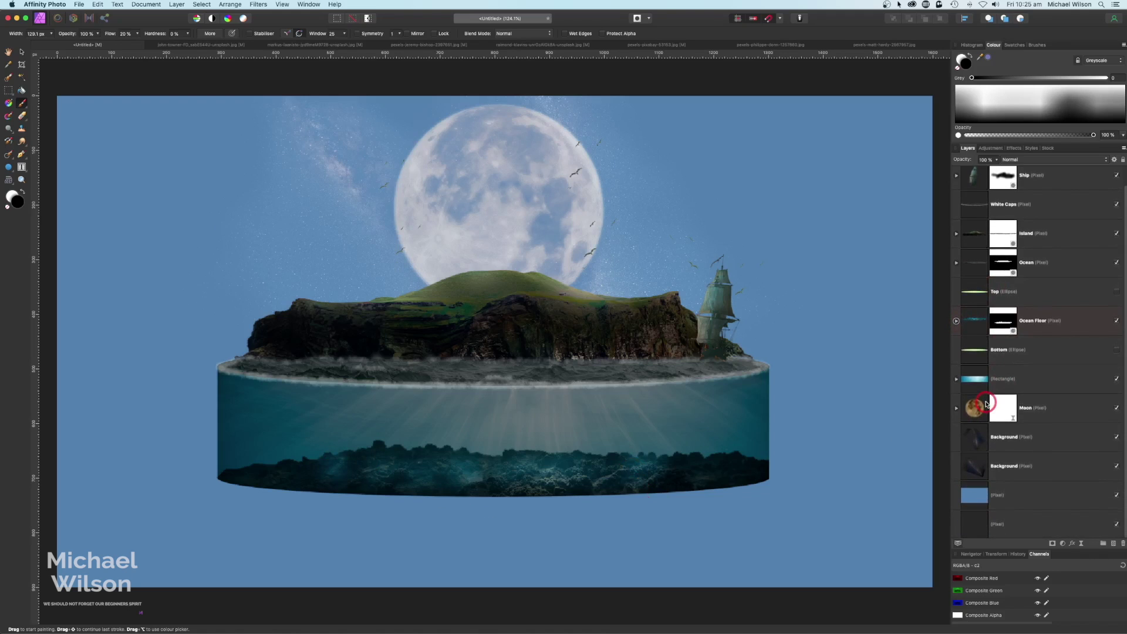
Step: Duplicate the Island layer and select the lower of the two Island layers
click(977, 237)
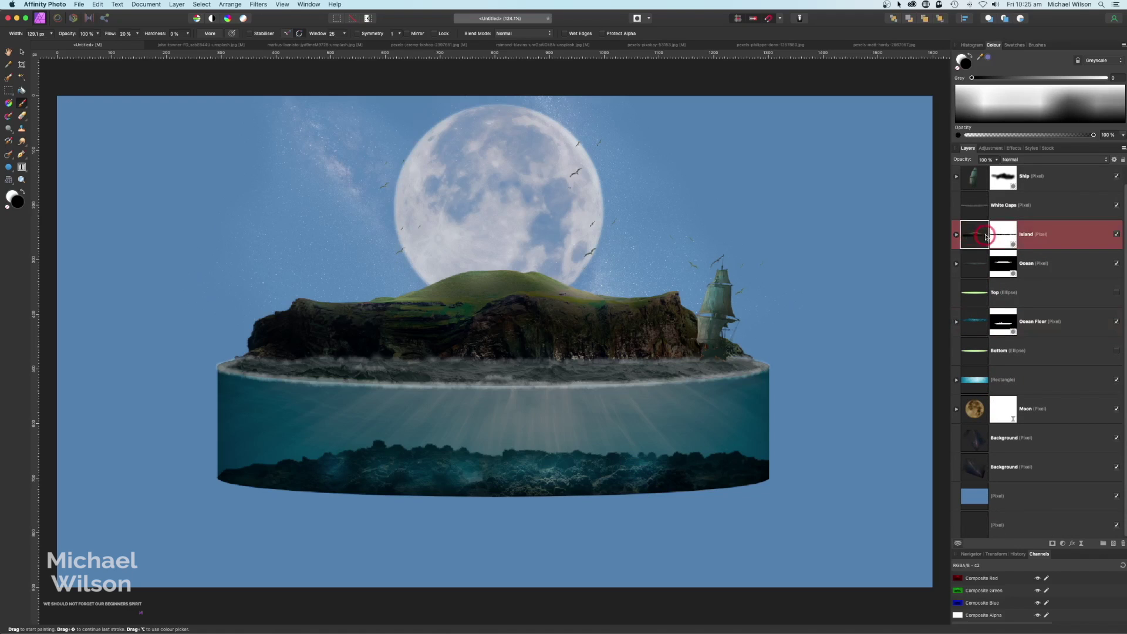
key(super+j)
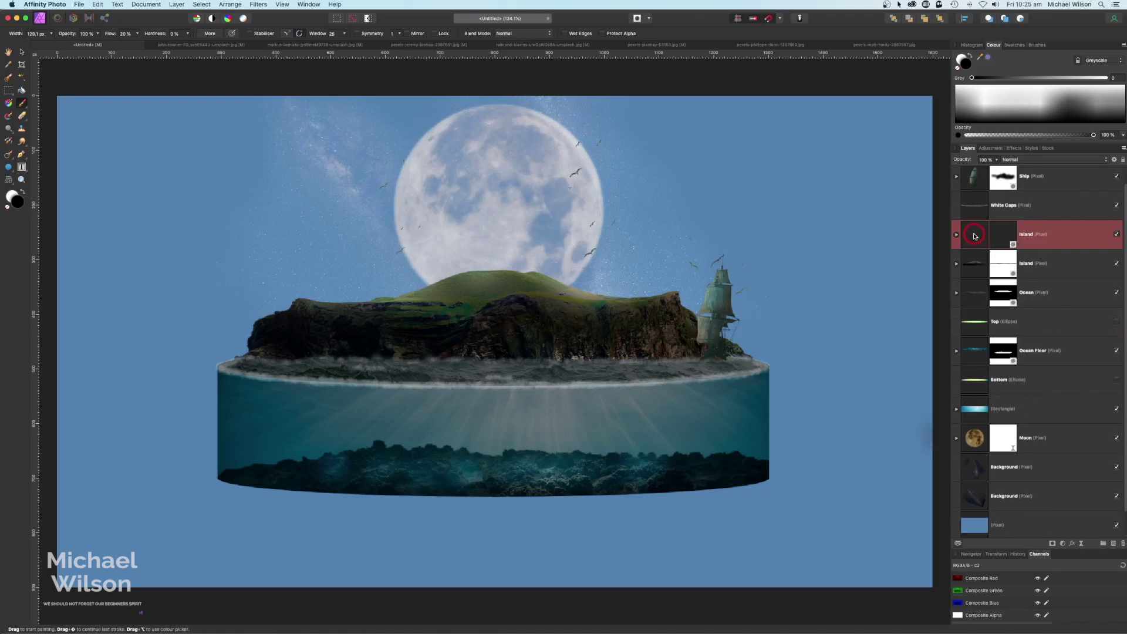
click(981, 270)
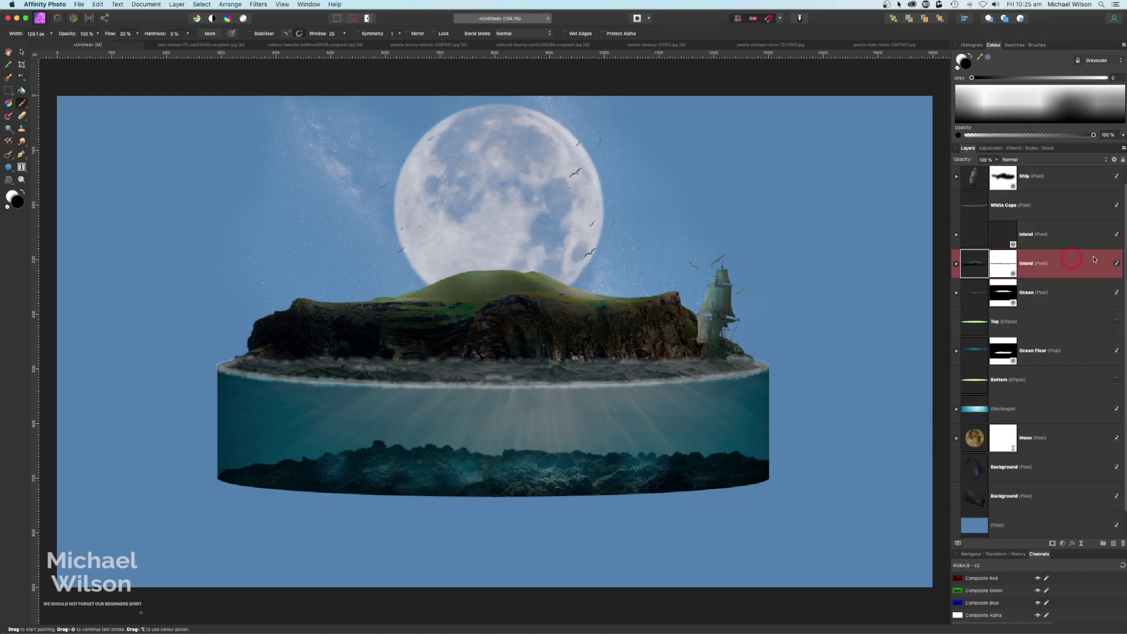
Step: Flip the lower Island layer horizontally and vertically, and move it down so it hangs upside down beneath the waterline
click(230, 4)
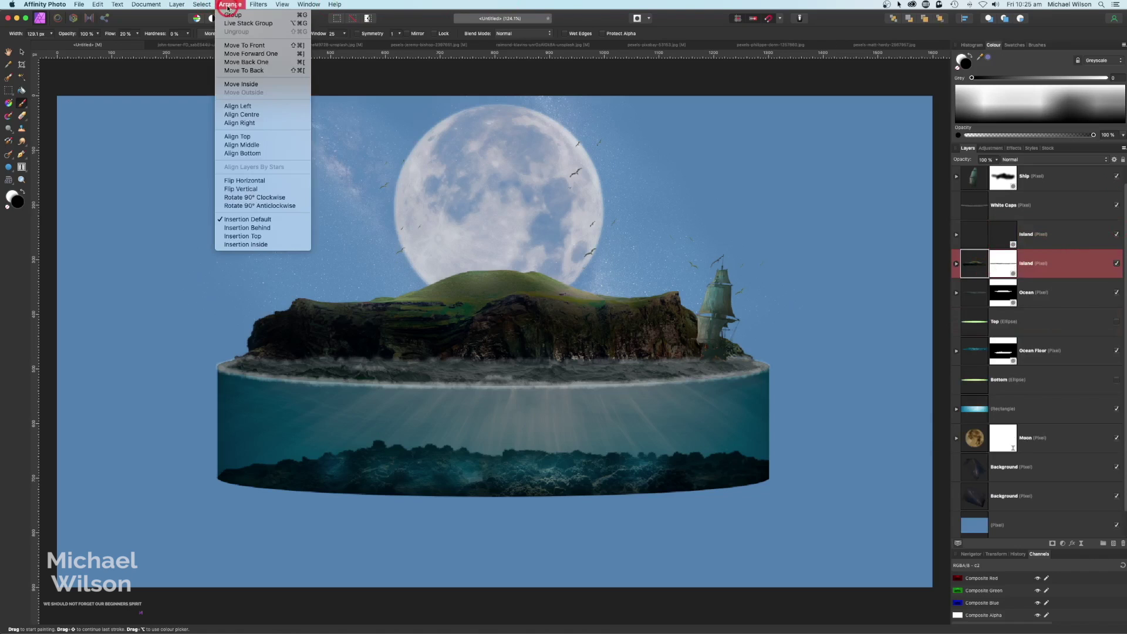
click(244, 182)
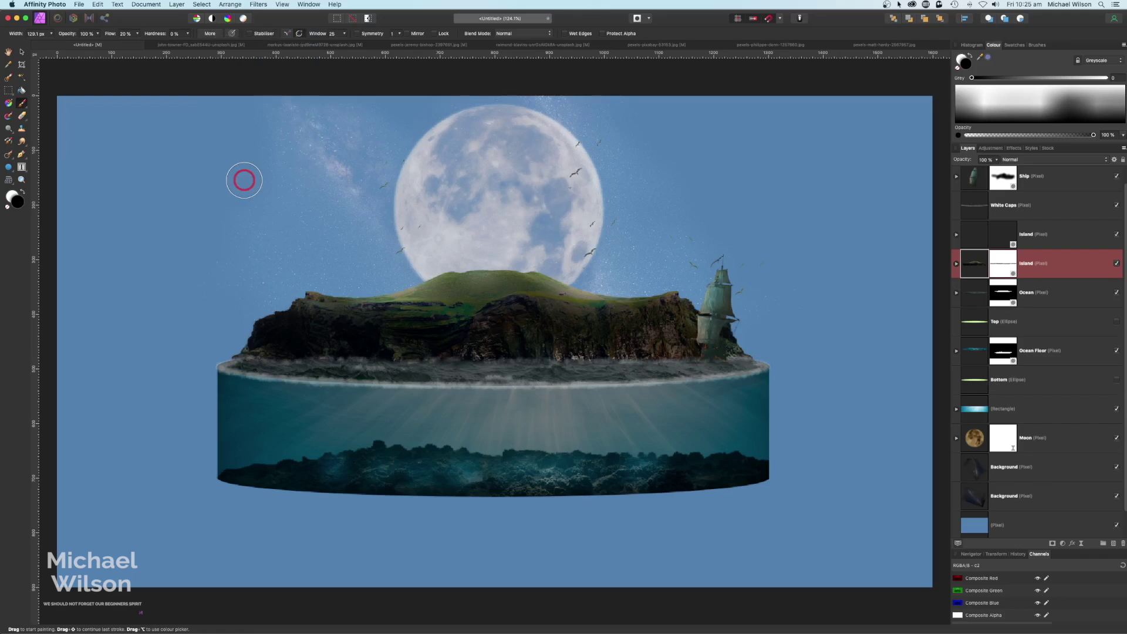
click(230, 4)
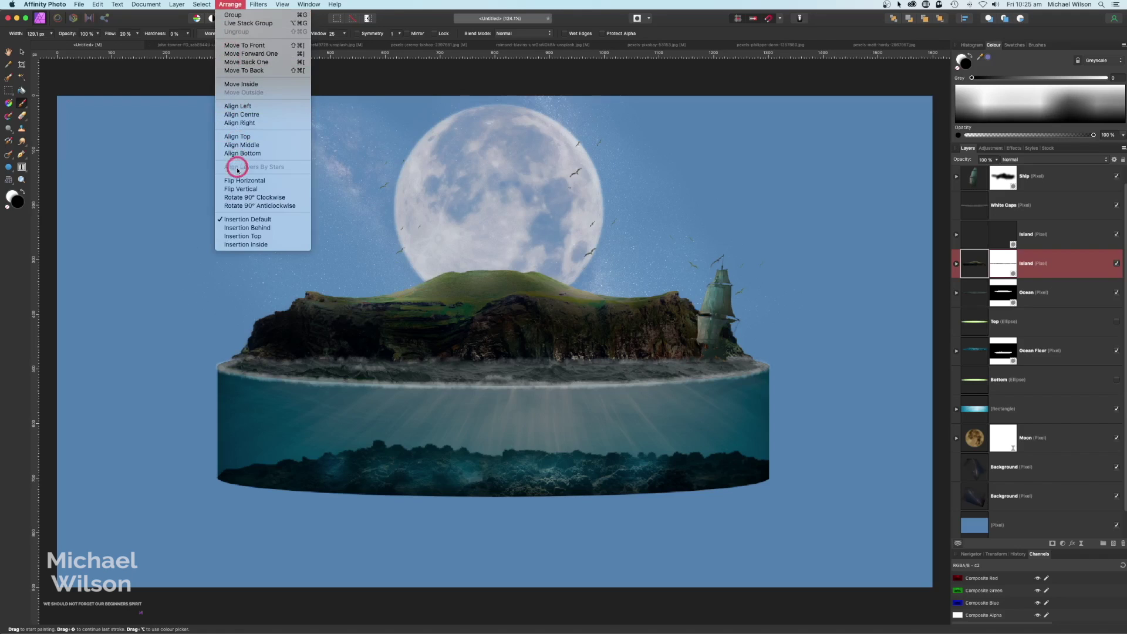
click(238, 190)
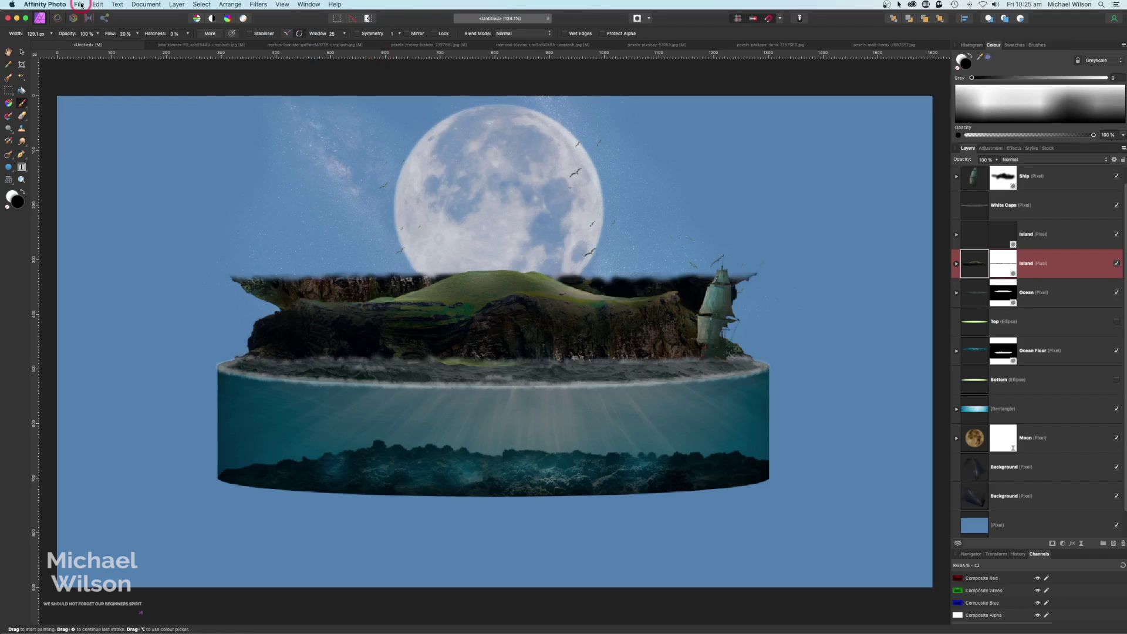
click(22, 54)
drag(770, 322, 687, 400)
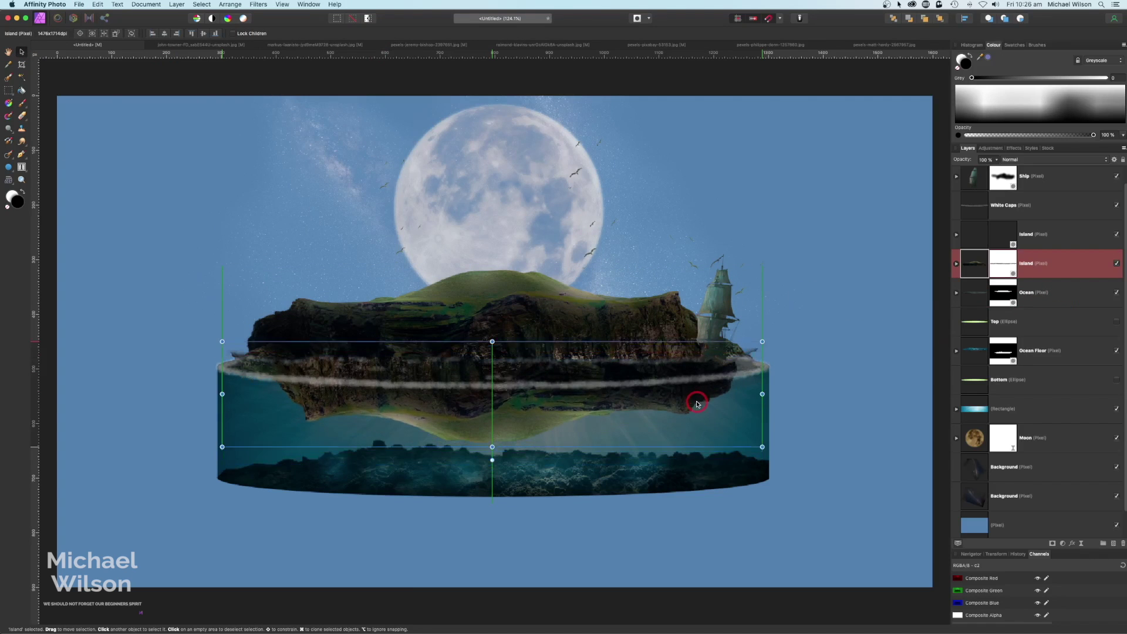
Step: Outline the grassy hill on the flipped island with the Freehand Selection Tool, delete it and deselect
key(m)
click(14, 96)
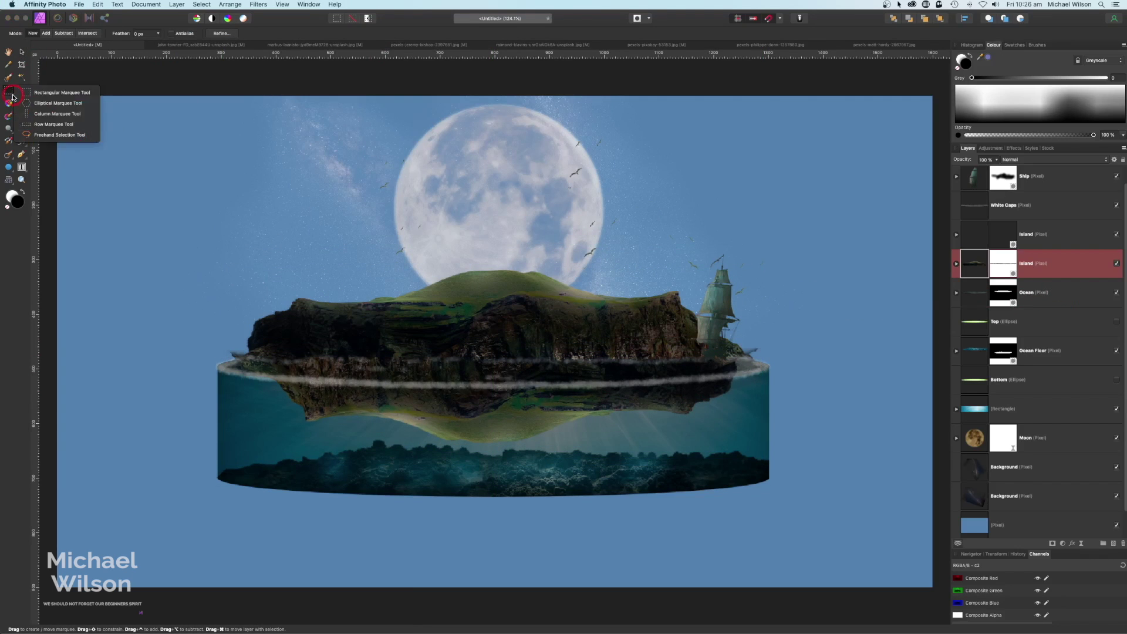
click(53, 133)
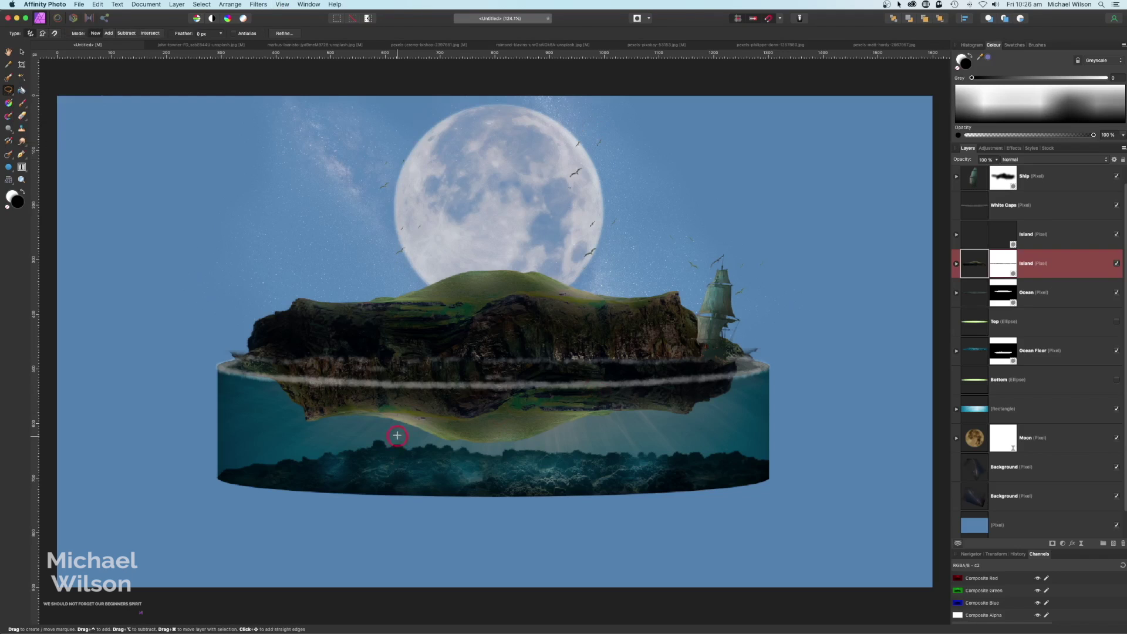
drag(328, 415, 369, 406)
mouse_move(588, 400)
mouse_down()
mouse_move(625, 404)
mouse_move(618, 423)
mouse_move(555, 461)
mouse_move(389, 454)
mouse_move(343, 445)
mouse_move(329, 415)
mouse_up()
key(super+d)
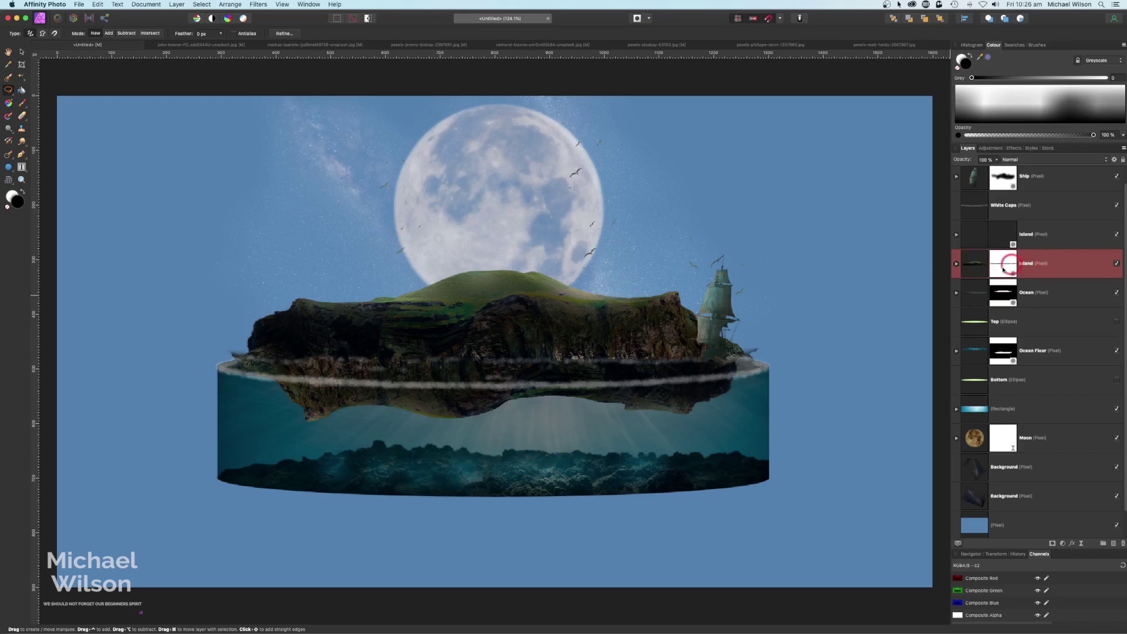
Step: Move the flipped Island layer between the Bottom ellipse and the Rectangle, and lower its Dark Exposure adjustment to about -12
scroll(1015, 236, down, 1)
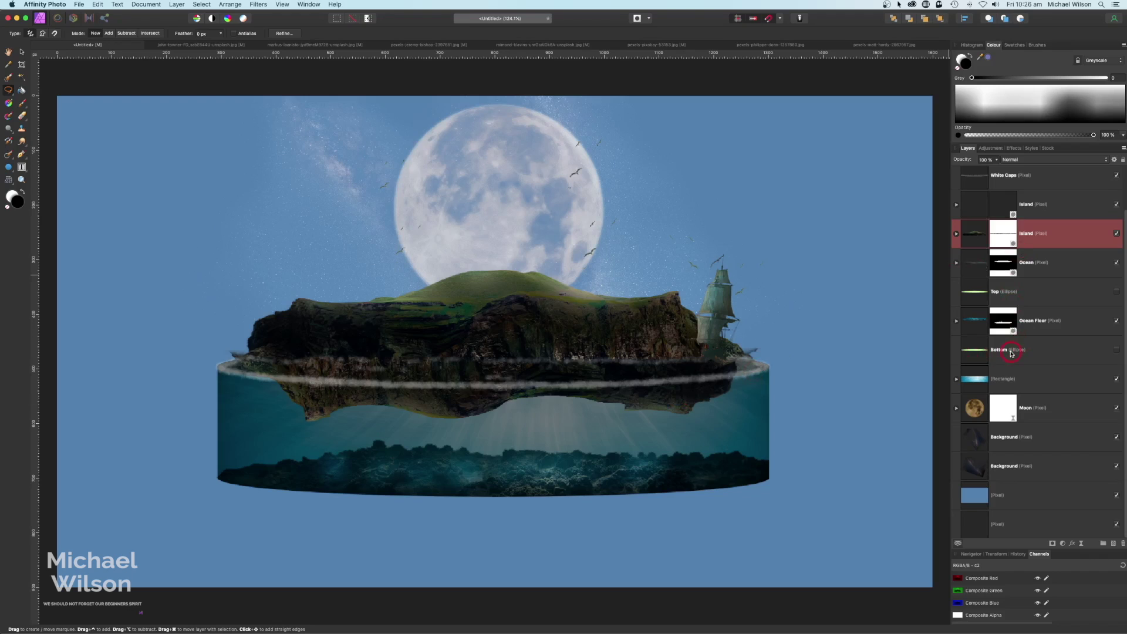
drag(1043, 246, 969, 360)
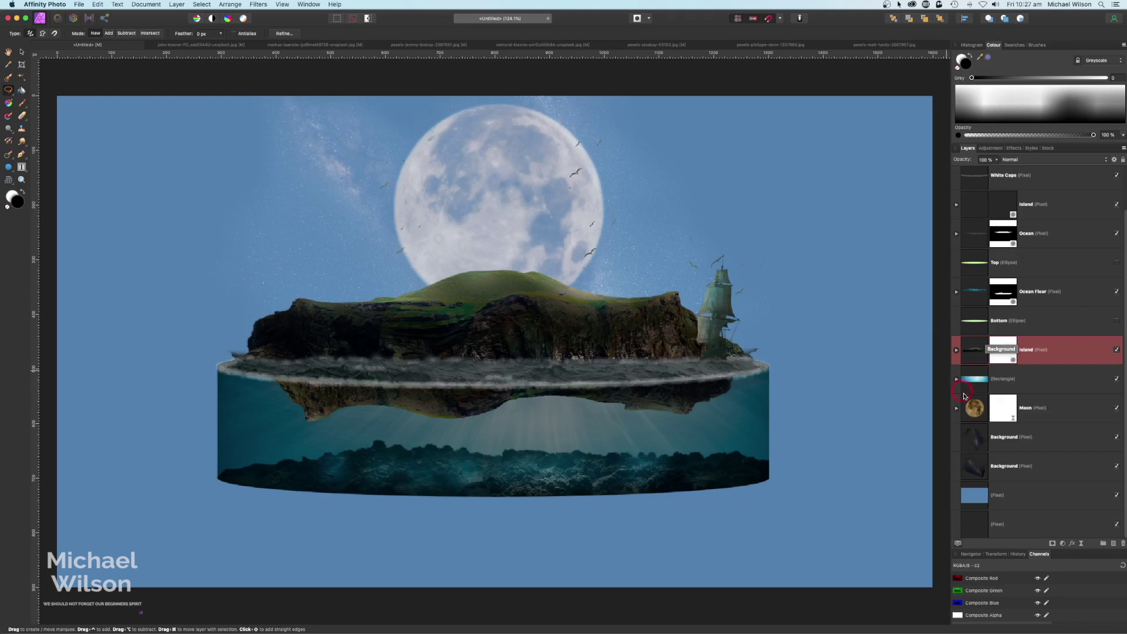
click(957, 351)
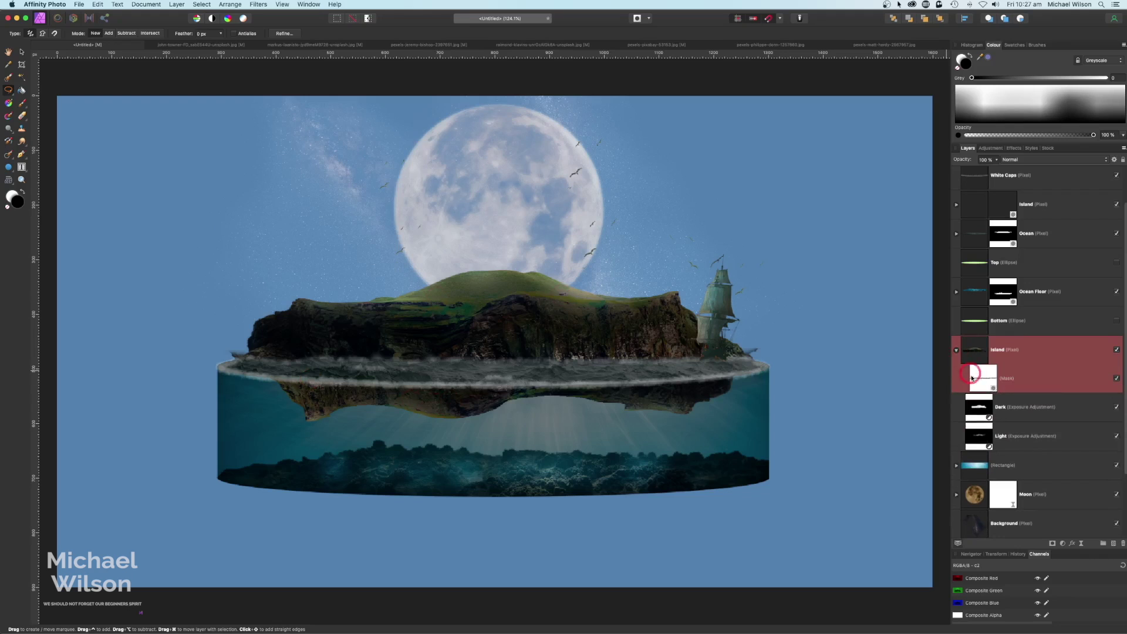
double_click(983, 411)
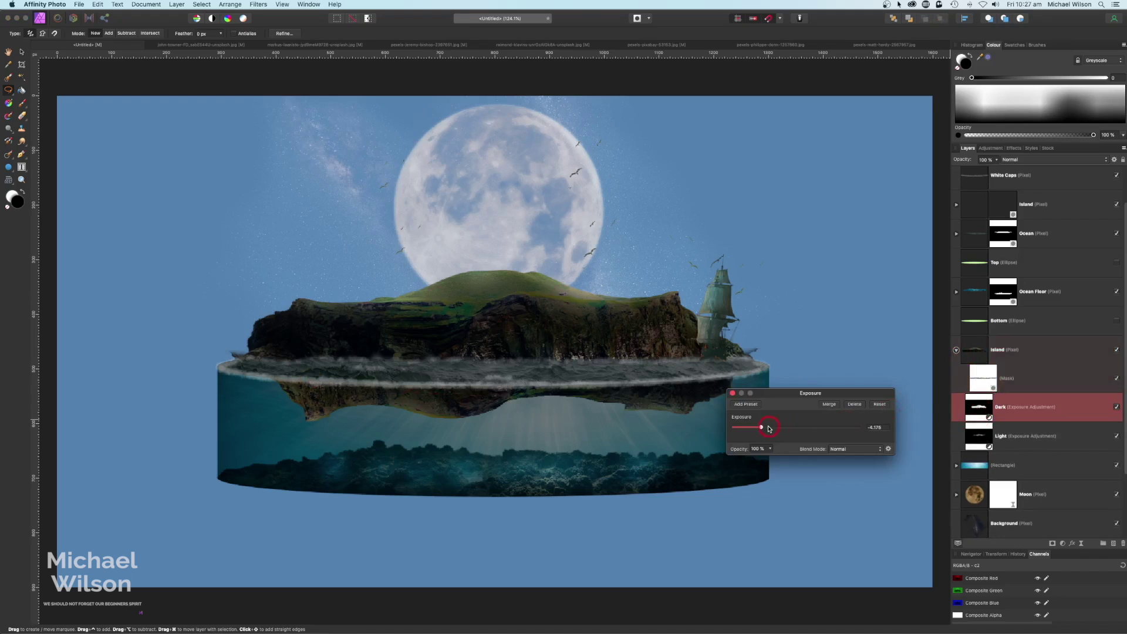
drag(762, 429, 755, 430)
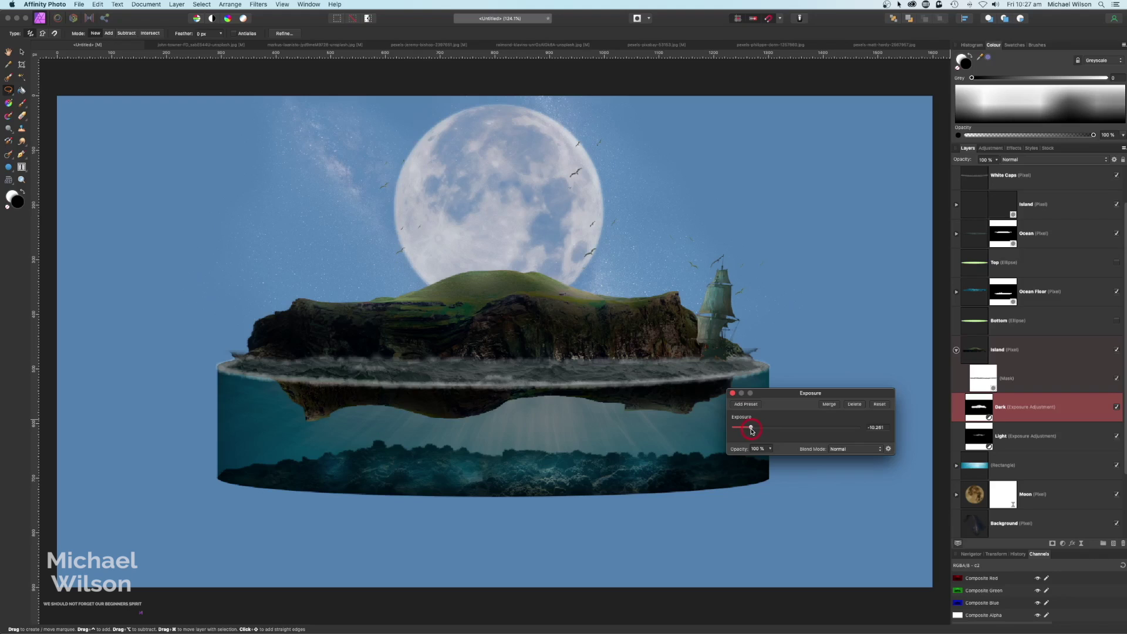
click(733, 393)
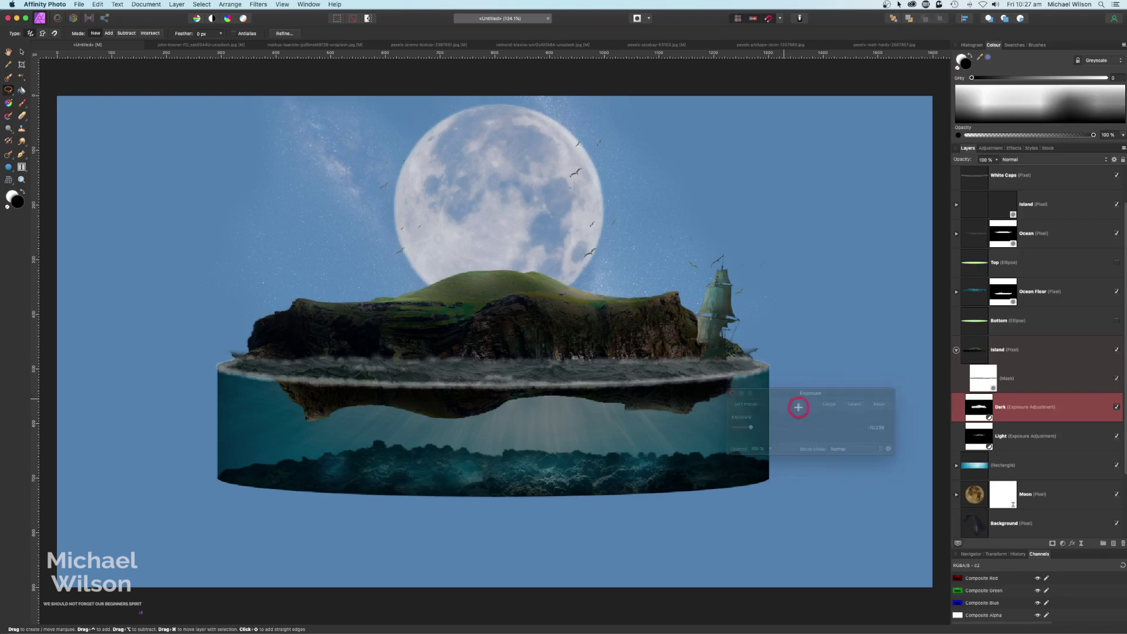
Step: Stretch the flipped island downward until its rocks reach the coral seabed and collapse its layer
click(975, 352)
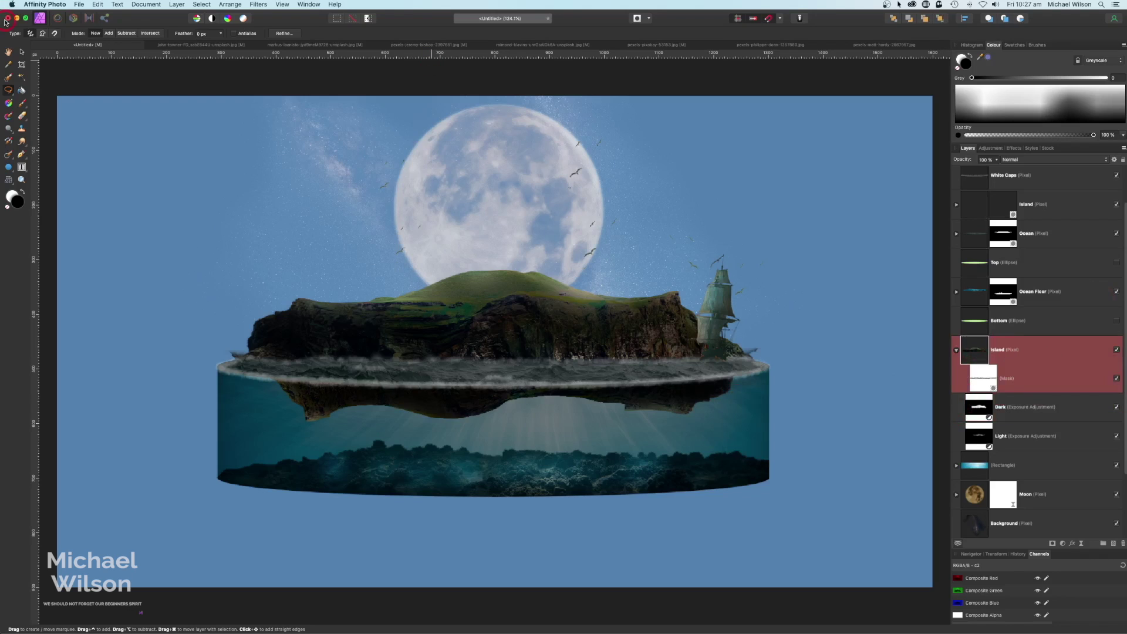
click(22, 51)
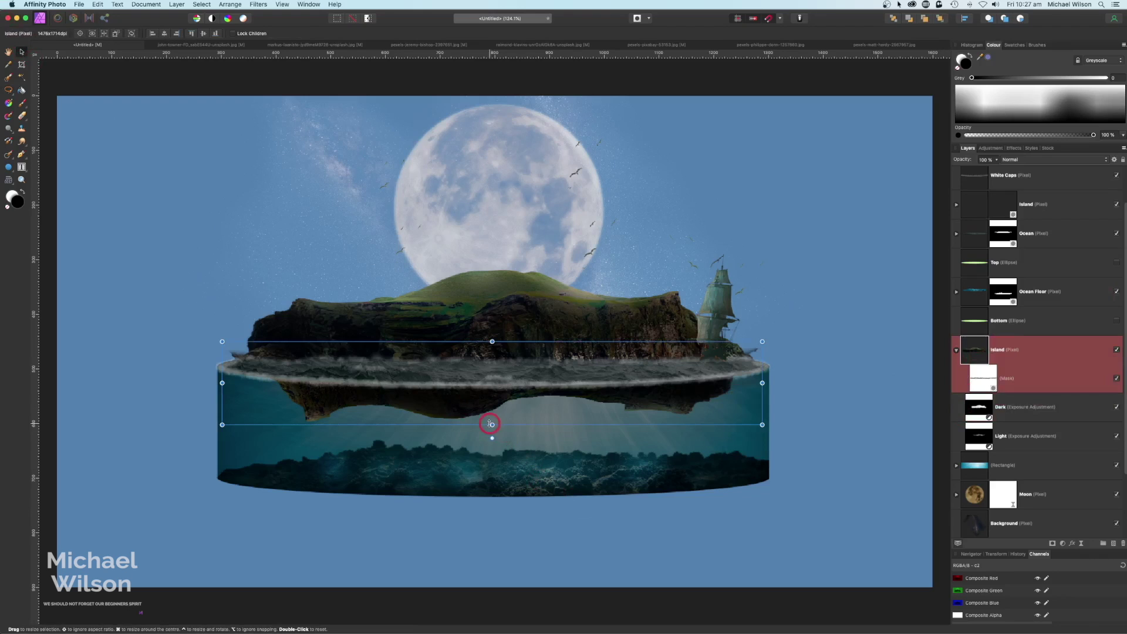
drag(492, 425, 493, 465)
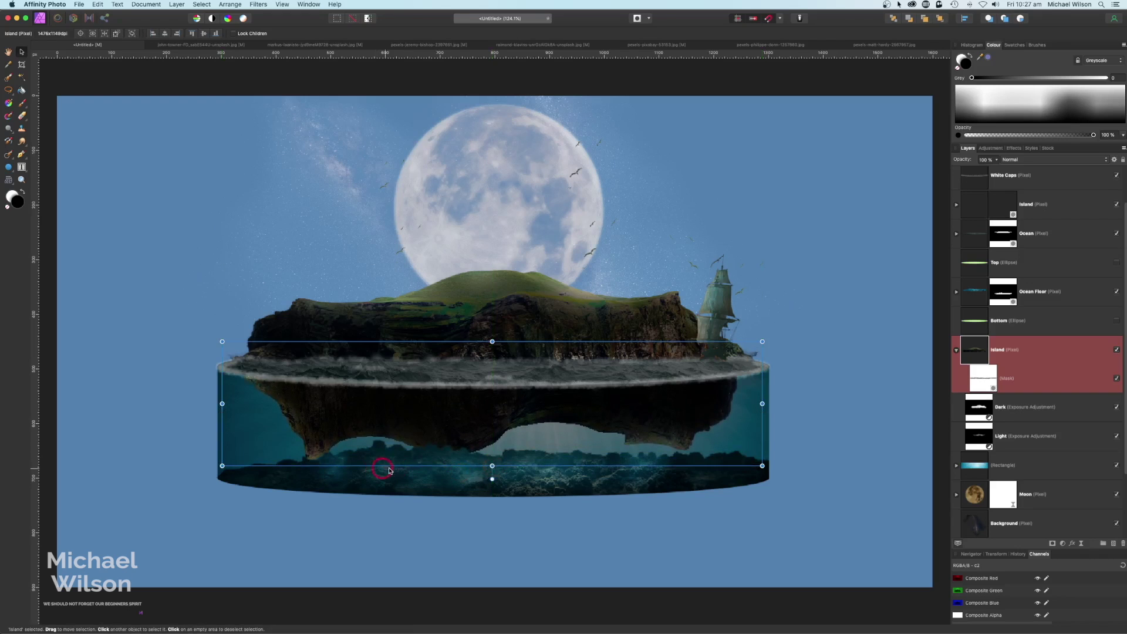
click(956, 350)
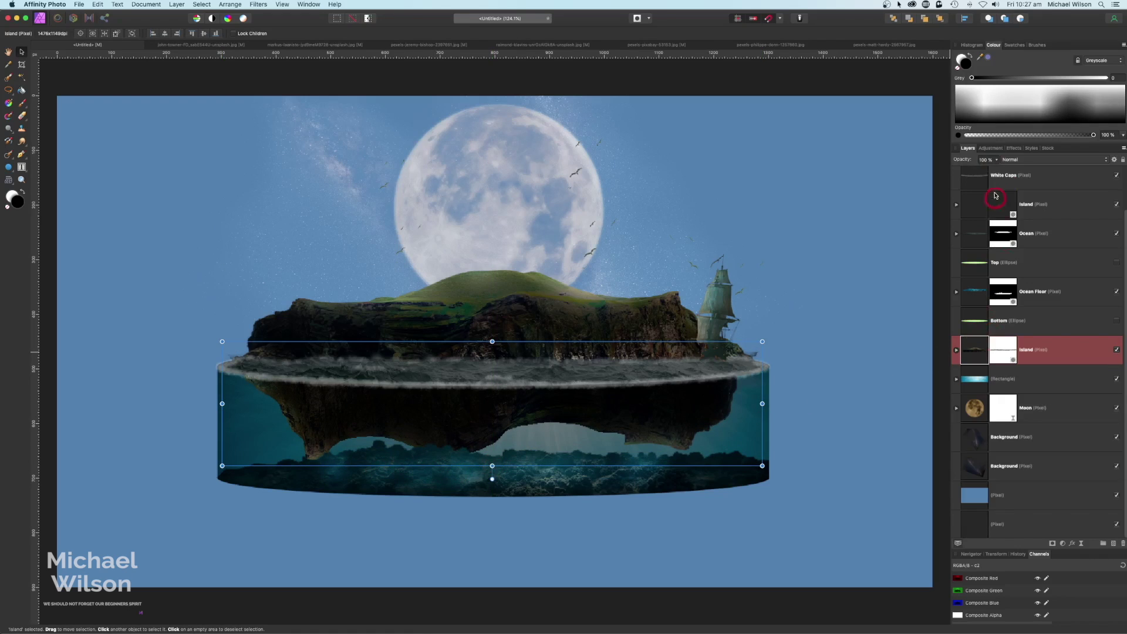
Step: Reduce the flipped Island layer's opacity to about 19%
click(996, 161)
drag(991, 170, 942, 172)
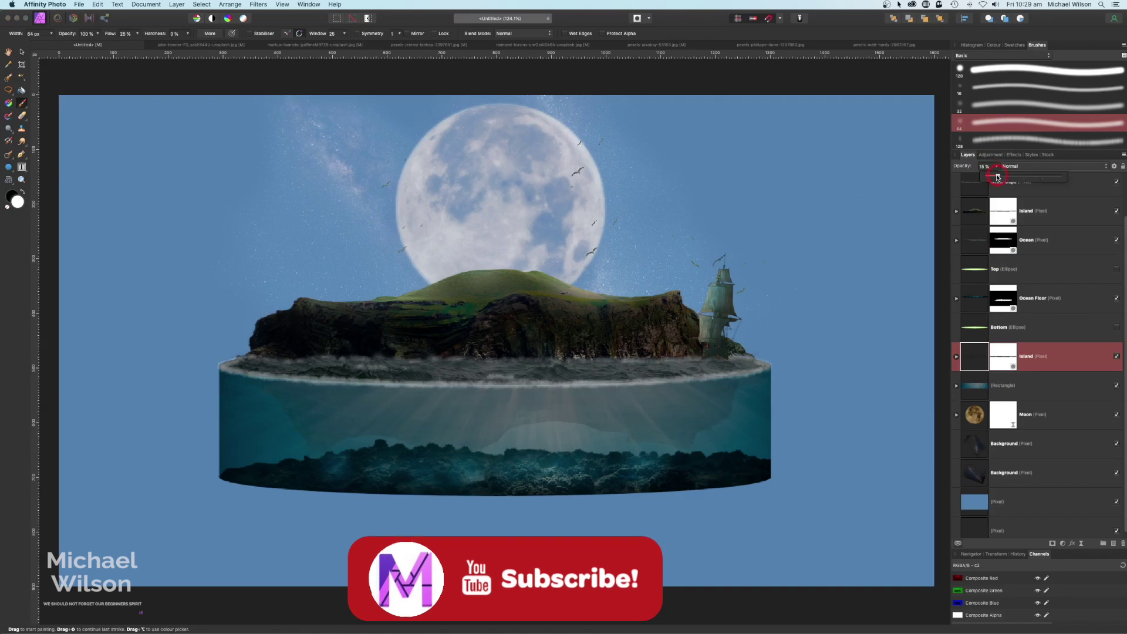
mouse_move(209, 433)
mouse_down()
mouse_move(409, 414)
mouse_move(584, 418)
mouse_move(720, 406)
mouse_up()
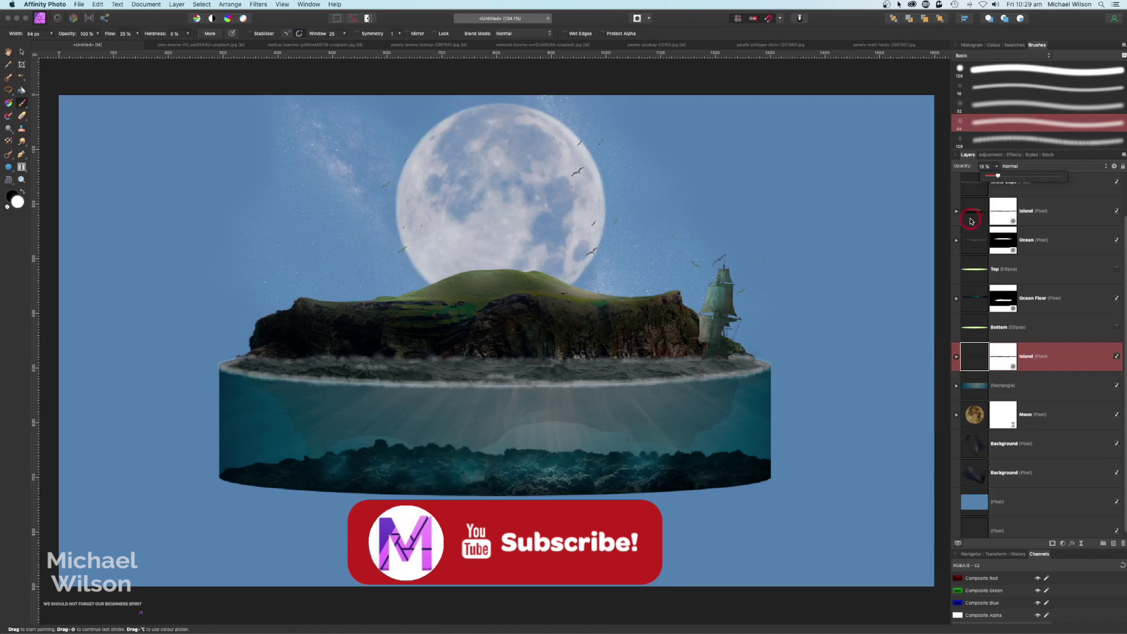
Step: Reduce the White Caps layer's opacity to 32%
click(973, 193)
scroll(973, 193, up, 2)
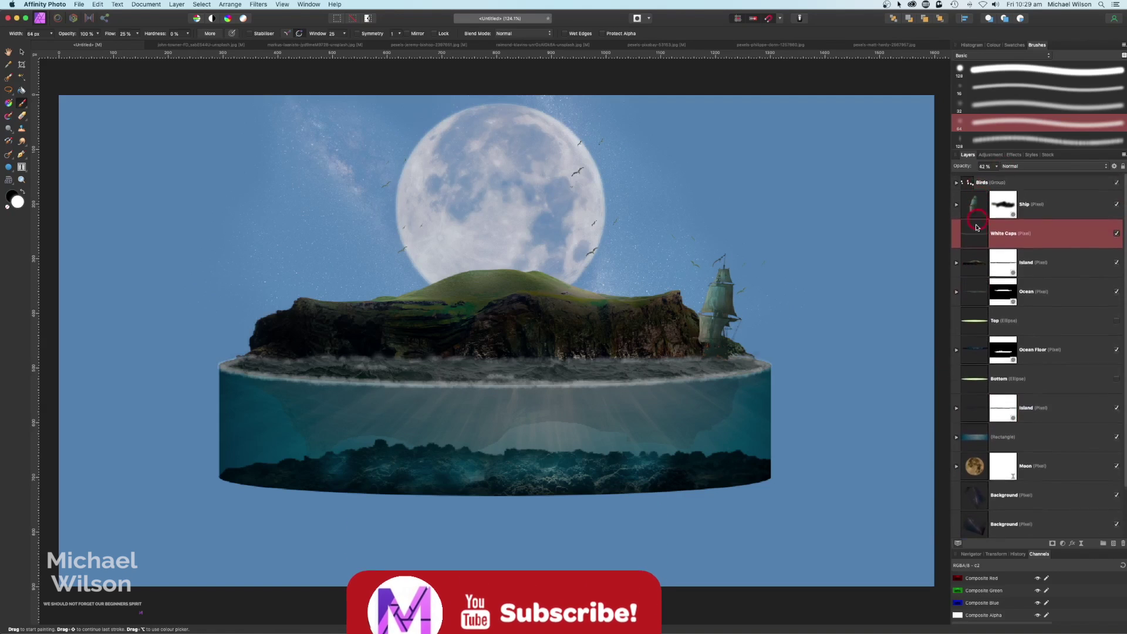
click(996, 172)
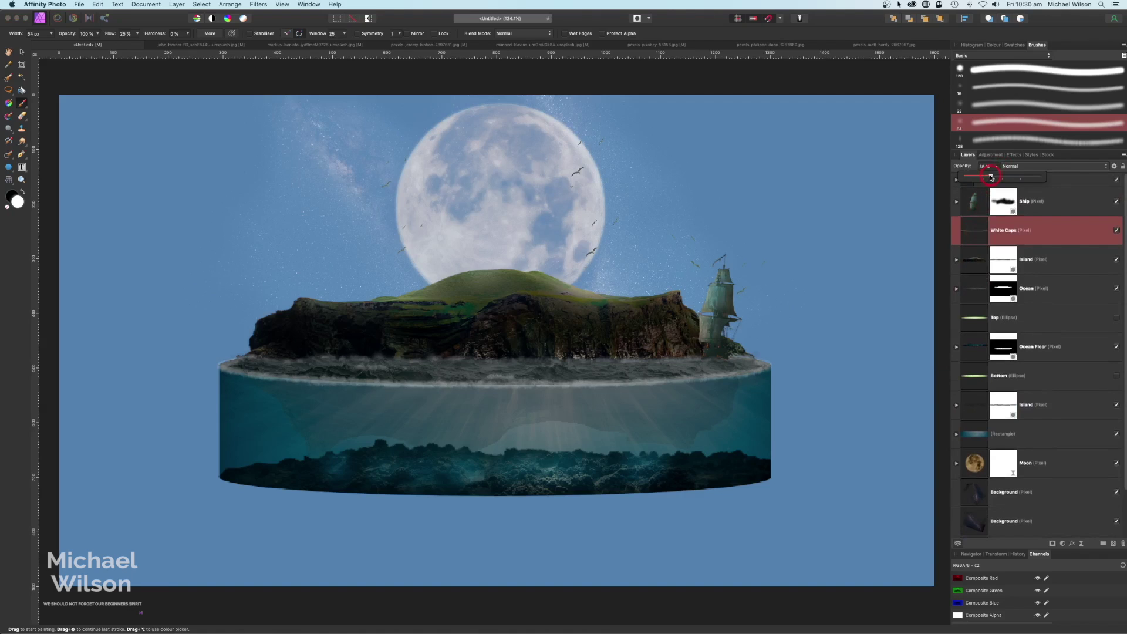
drag(992, 178, 988, 178)
click(957, 179)
click(957, 179)
Step: Draw a wide, flat black ellipse just beneath the ocean slice, on a layer above the Birds group
click(11, 169)
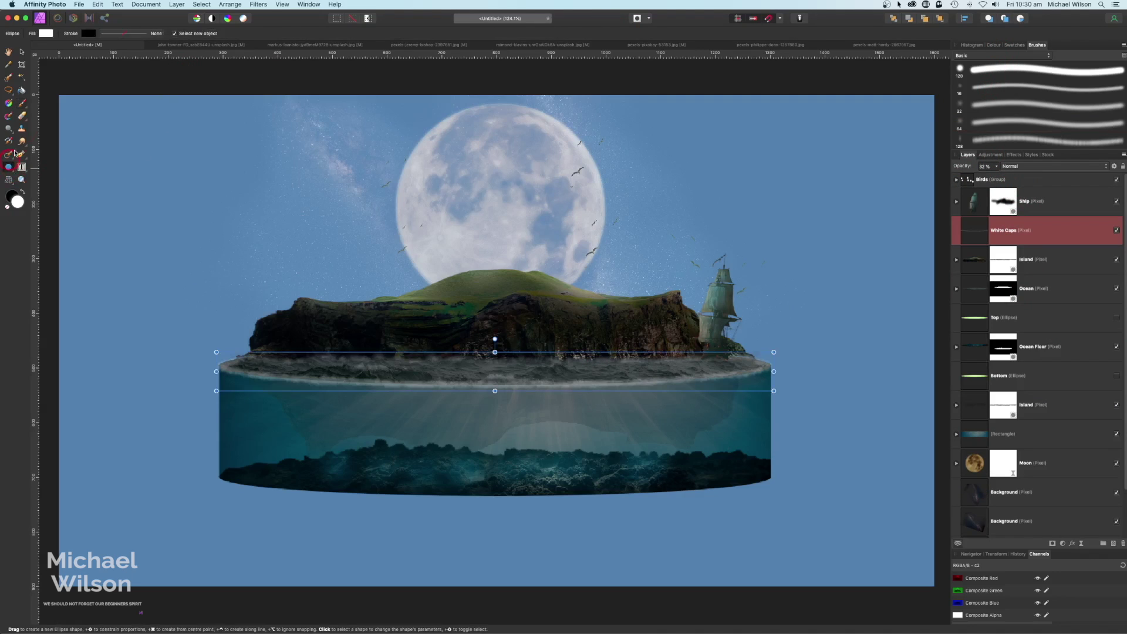
click(46, 36)
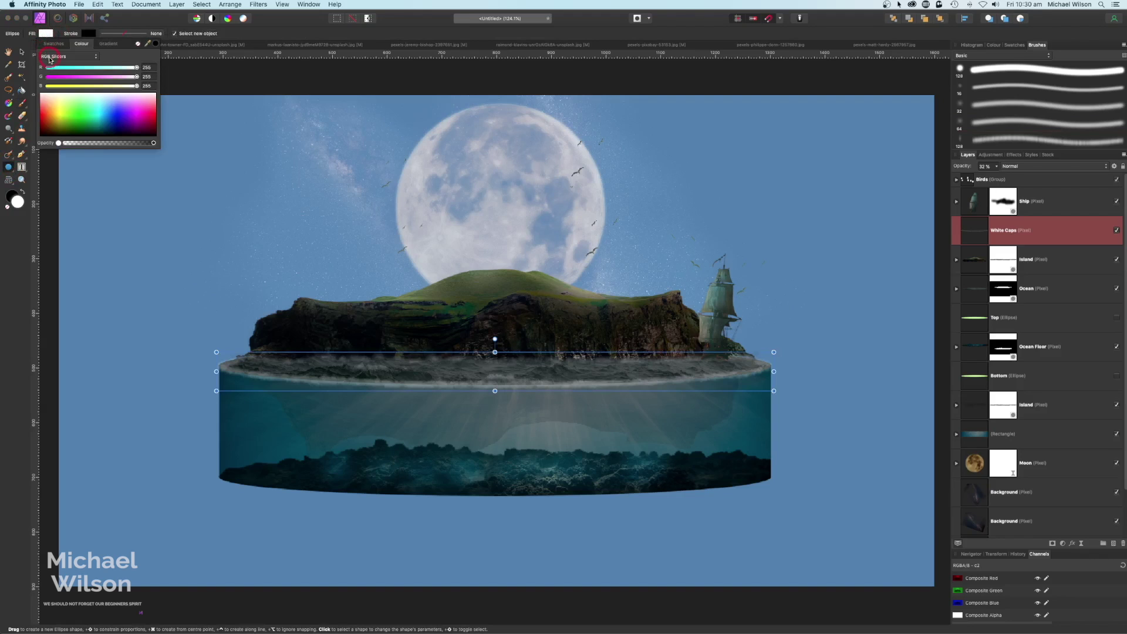
click(53, 44)
click(42, 79)
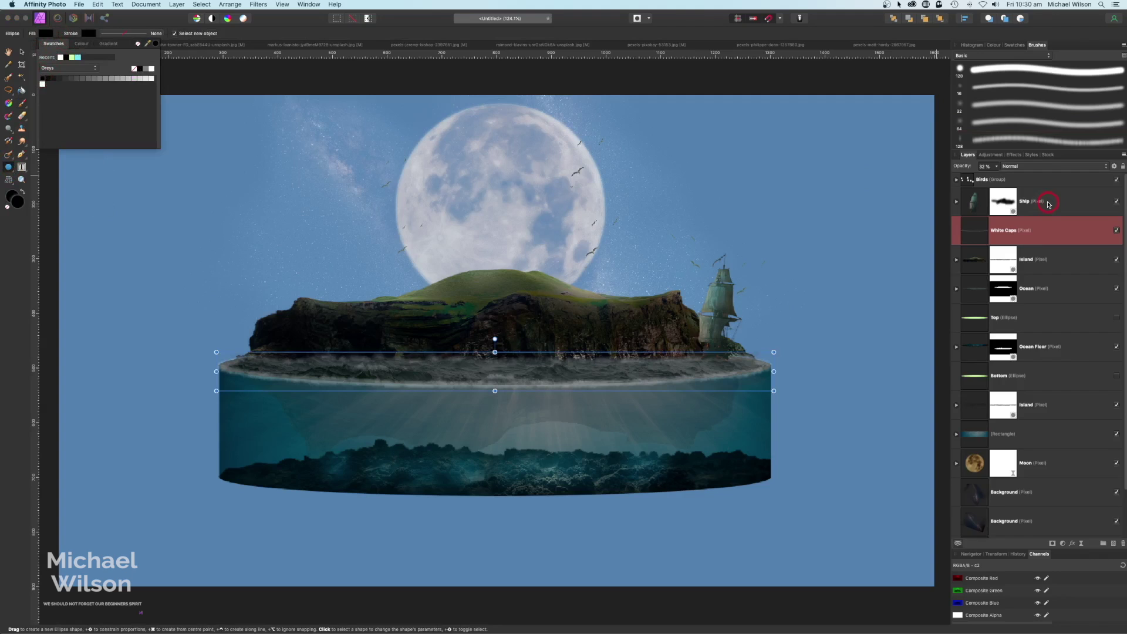
click(998, 179)
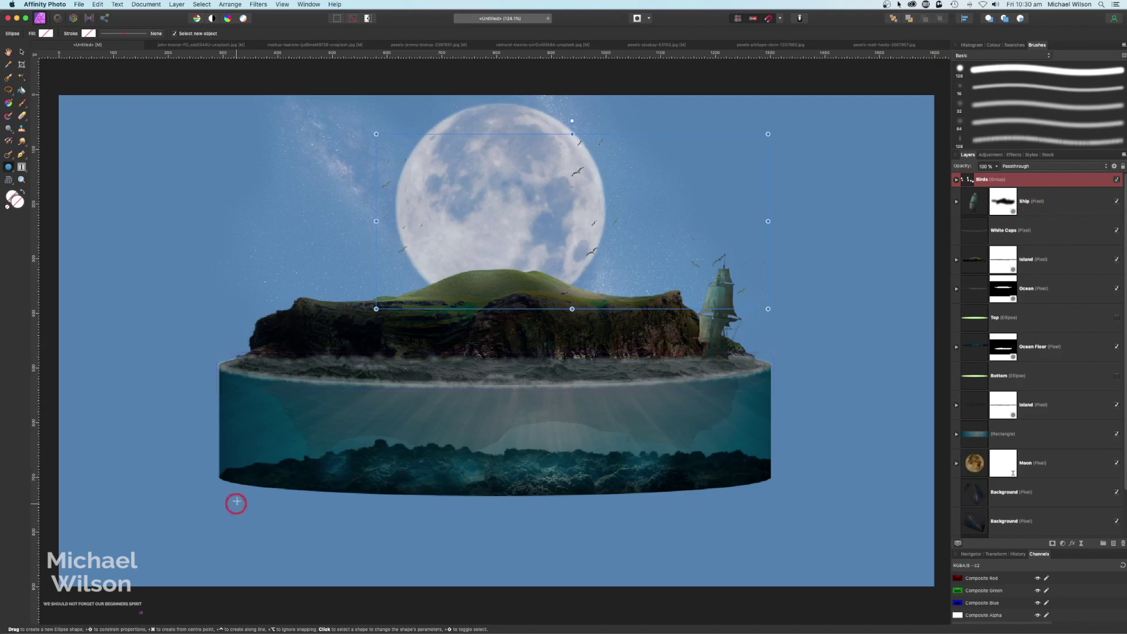
drag(224, 496, 777, 514)
drag(549, 514, 553, 525)
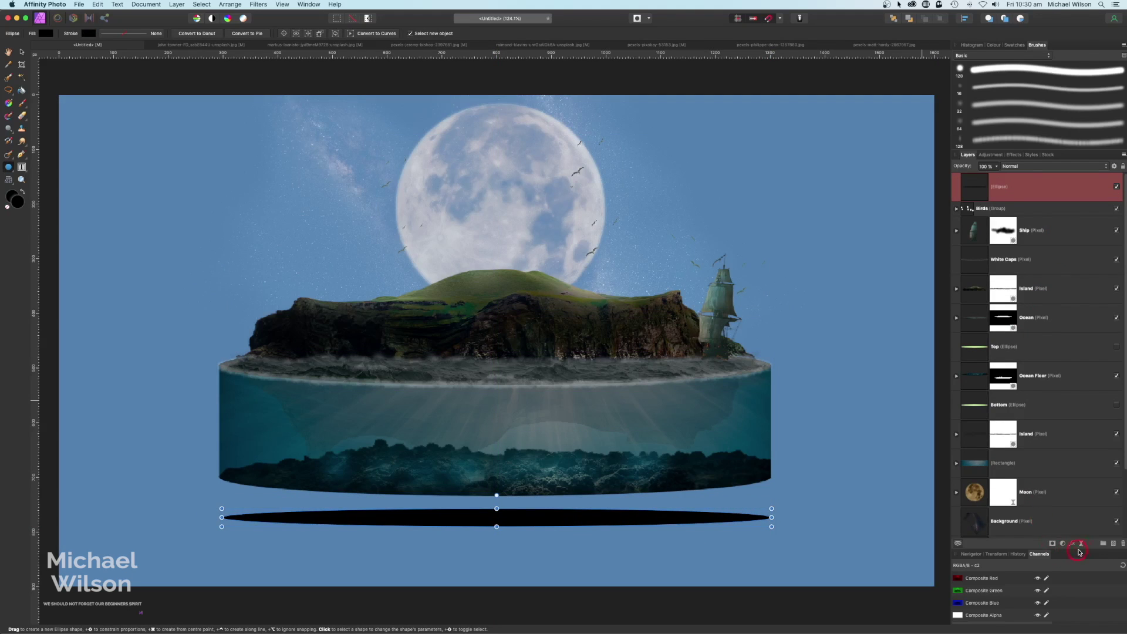
Step: Add a live Gaussian Blur of 16 px to the ellipse shadow and collapse its layer
click(1083, 545)
click(1083, 549)
drag(984, 222, 962, 395)
drag(802, 593, 855, 597)
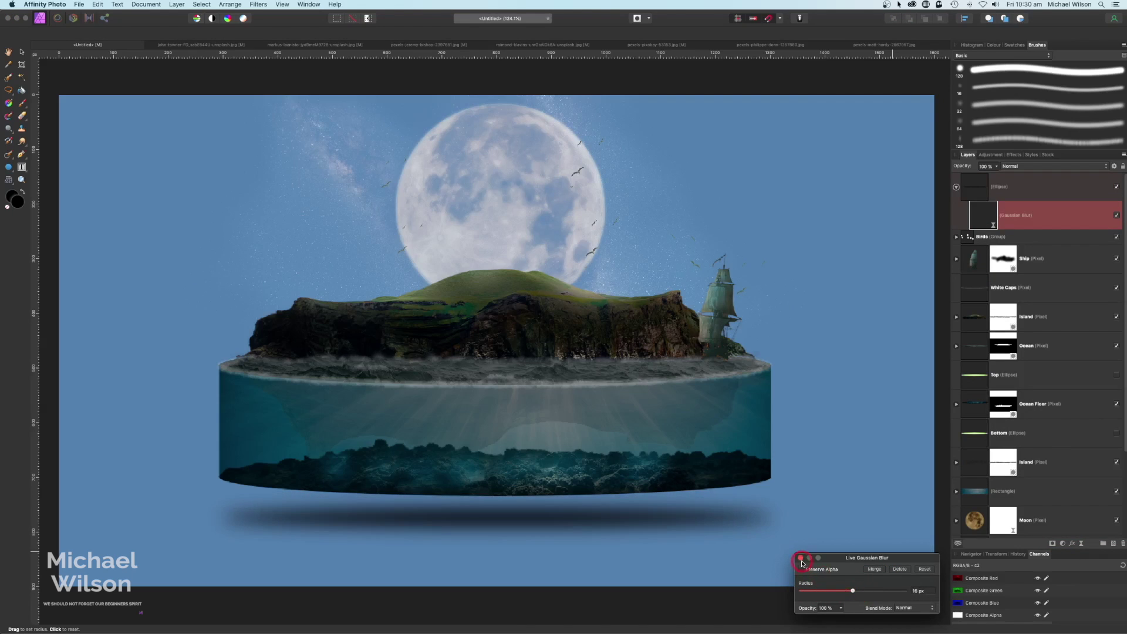
click(801, 559)
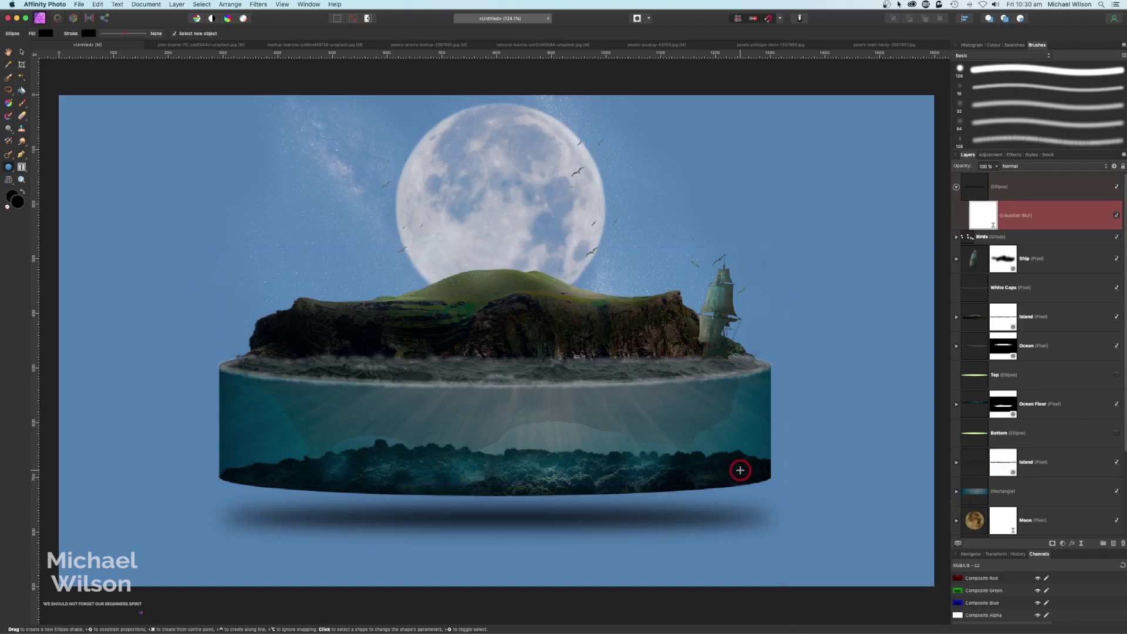
click(956, 187)
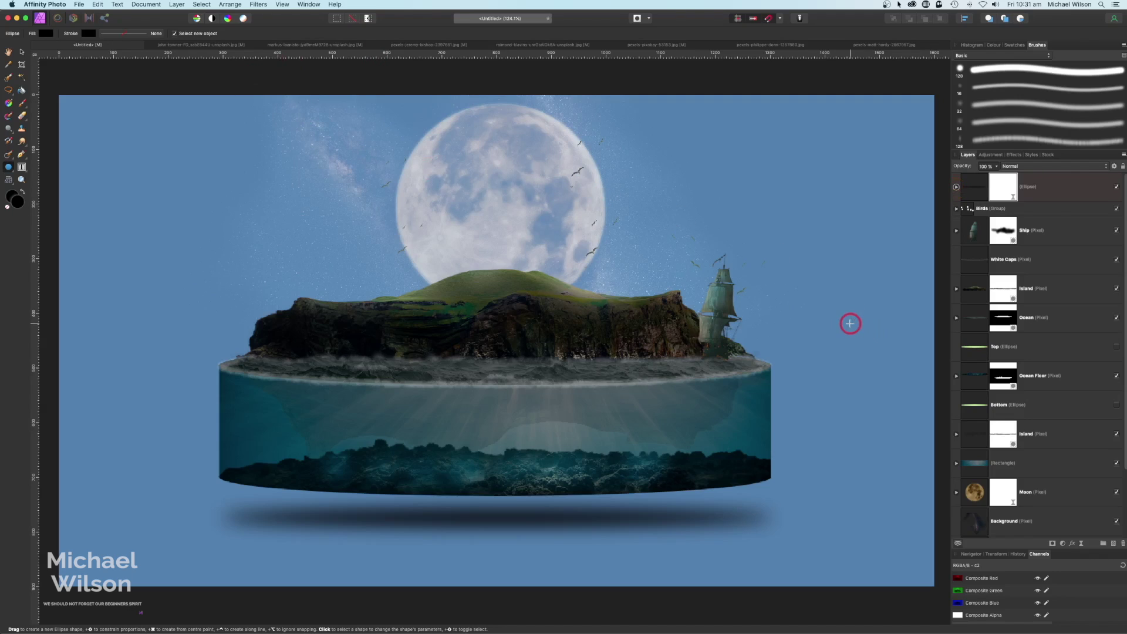
Step: Merge all visible layers into a new pixel layer above the Ellipse layer
click(987, 186)
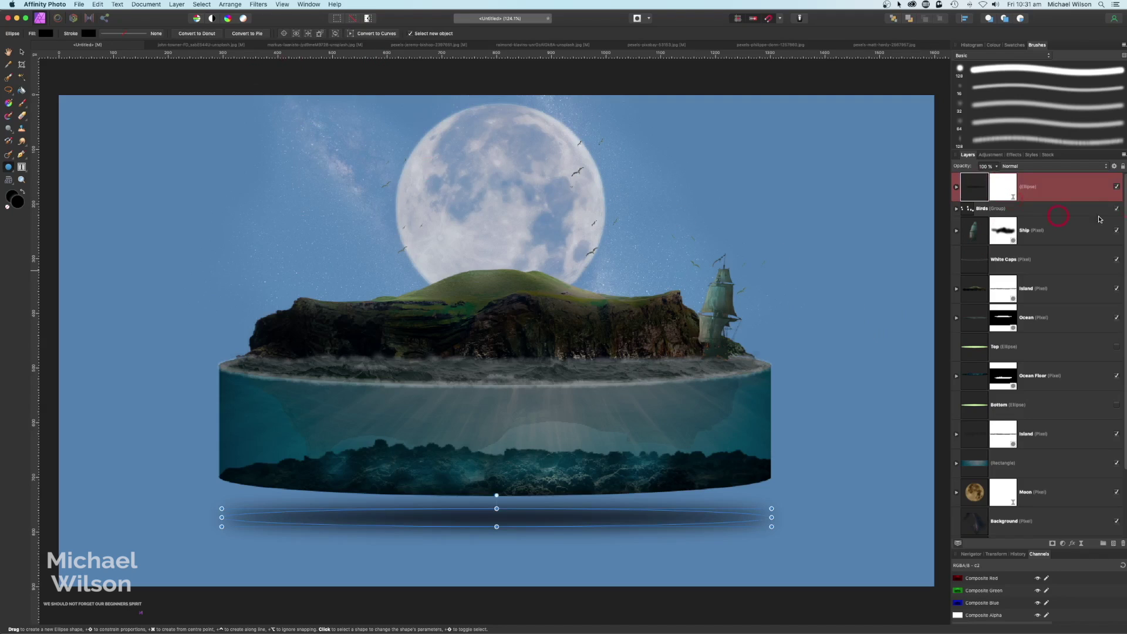
click(177, 4)
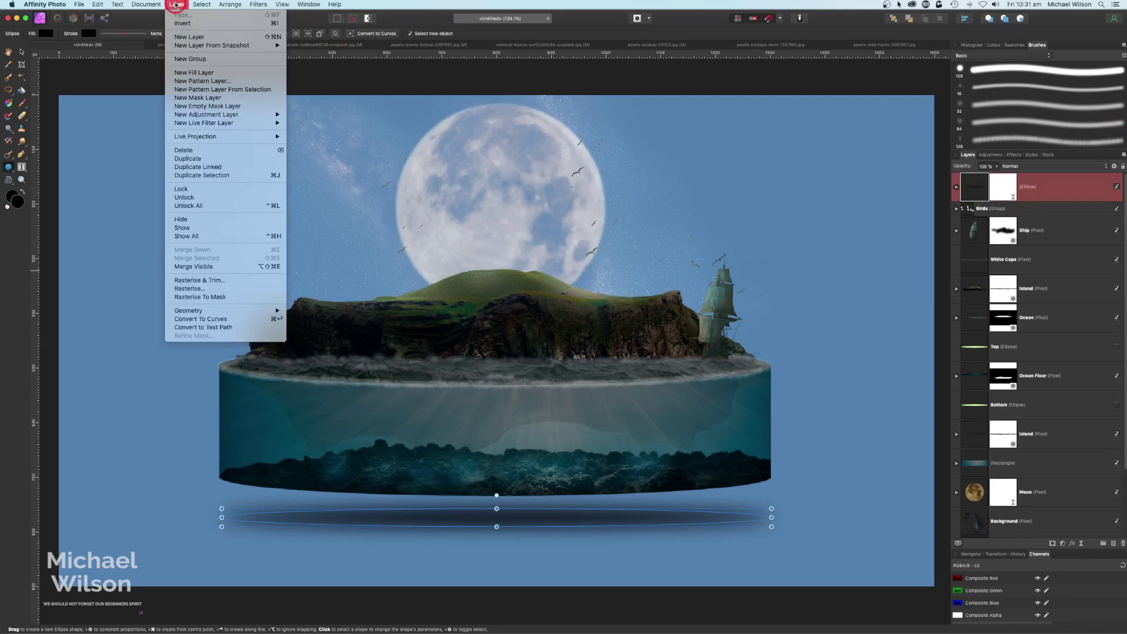
click(190, 267)
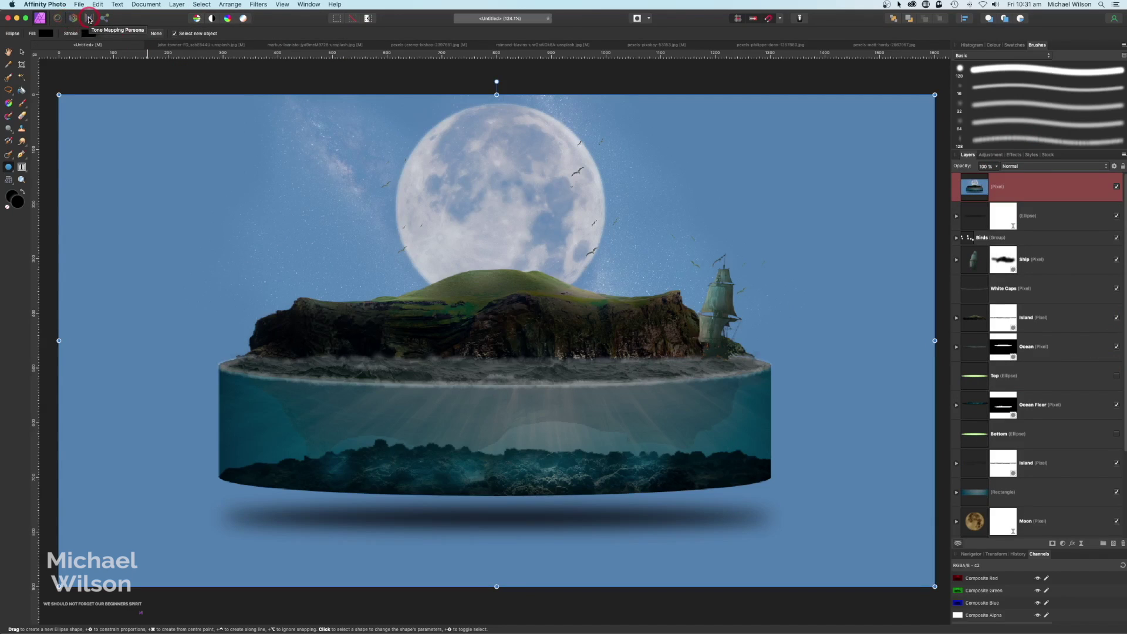
click(89, 19)
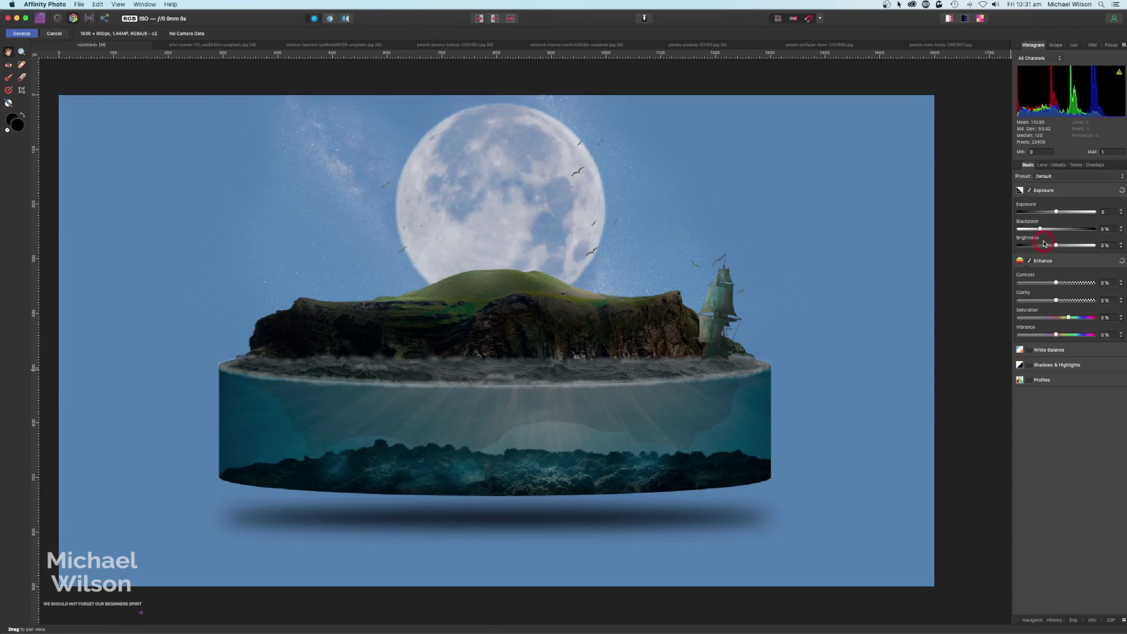
drag(1059, 302, 1097, 305)
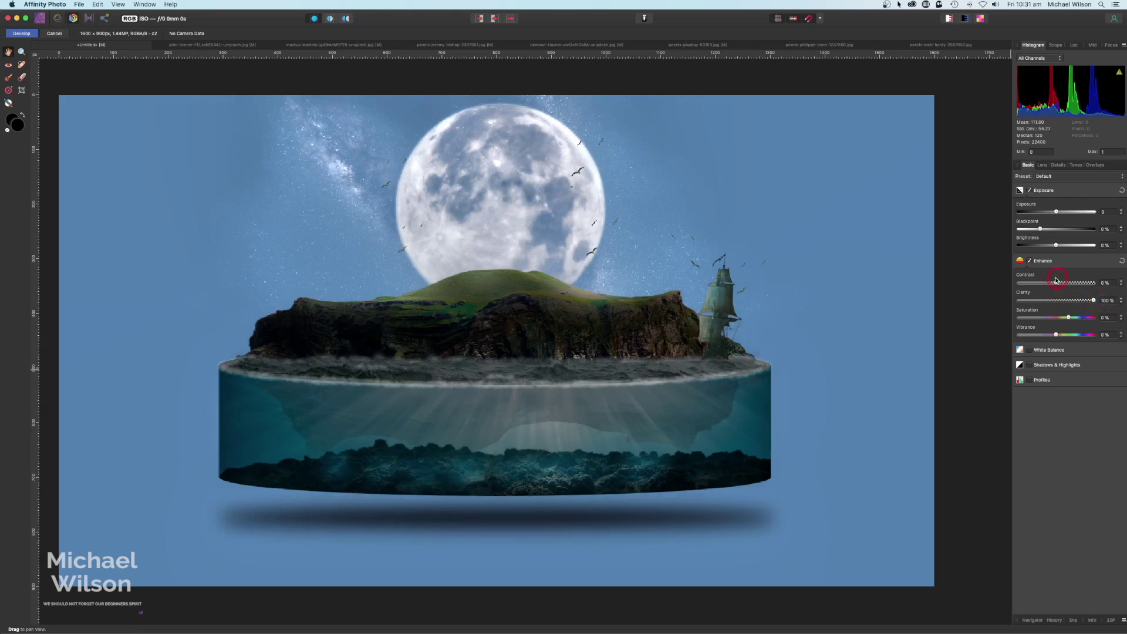
drag(1056, 212, 1051, 214)
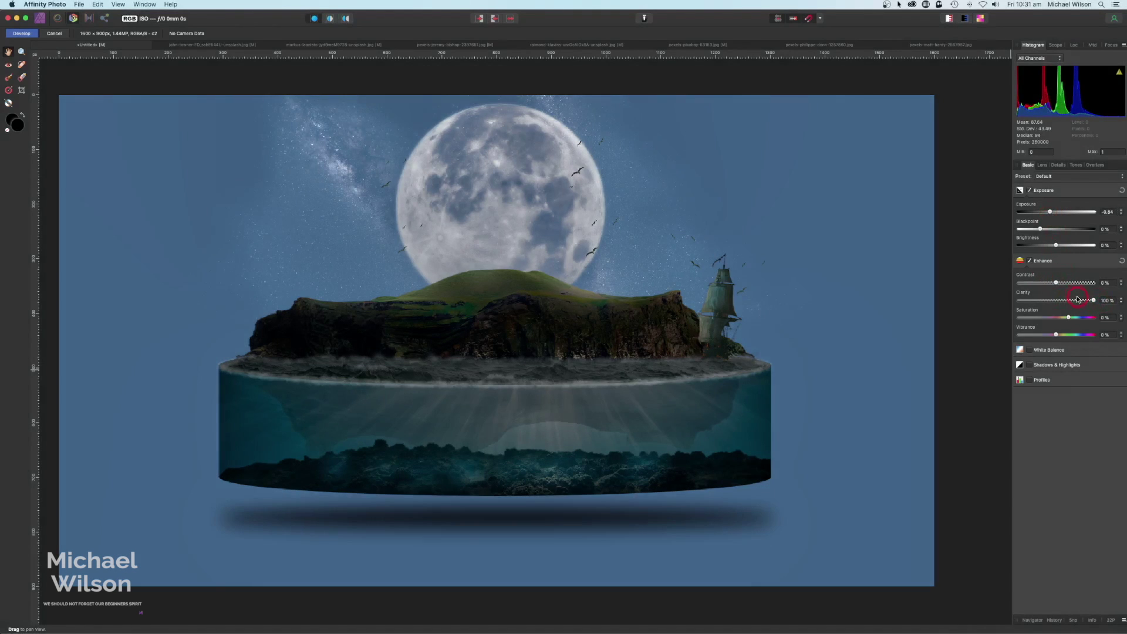
drag(1073, 319, 1106, 335)
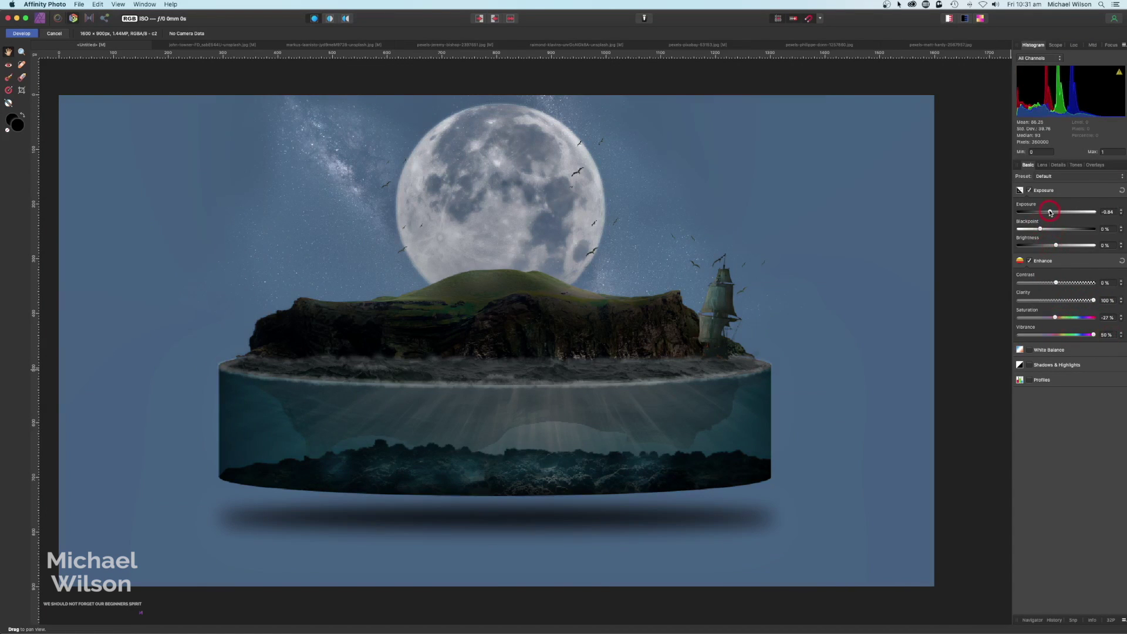
drag(1051, 212, 1058, 213)
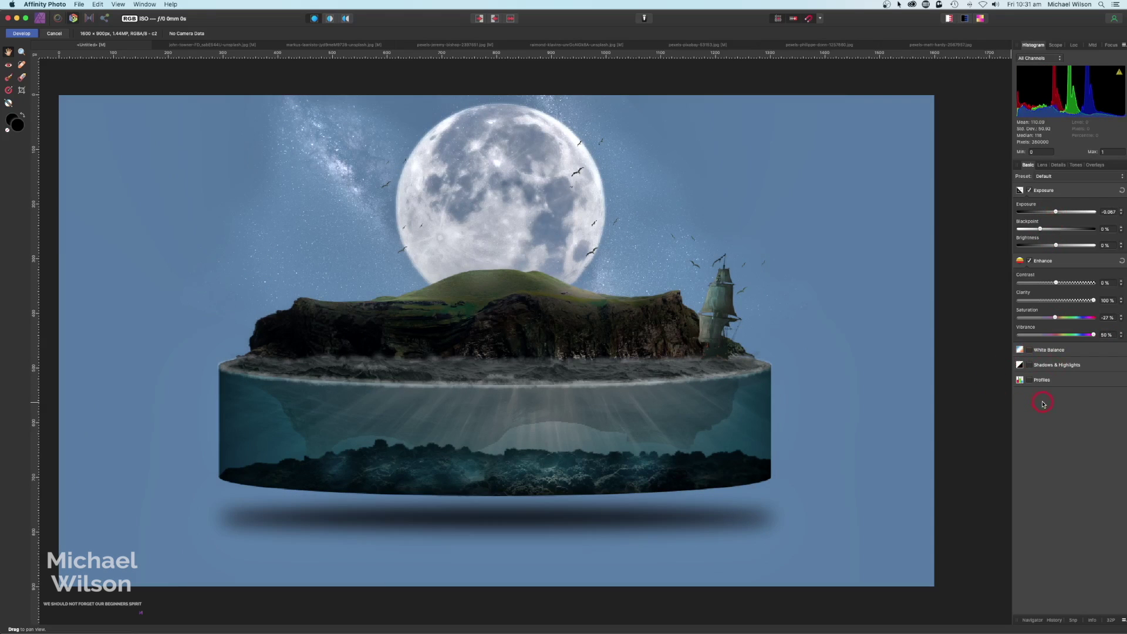
click(1059, 165)
click(1031, 191)
mouse_move(1056, 212)
mouse_down()
mouse_move(1048, 229)
mouse_move(1062, 229)
mouse_up()
click(1028, 165)
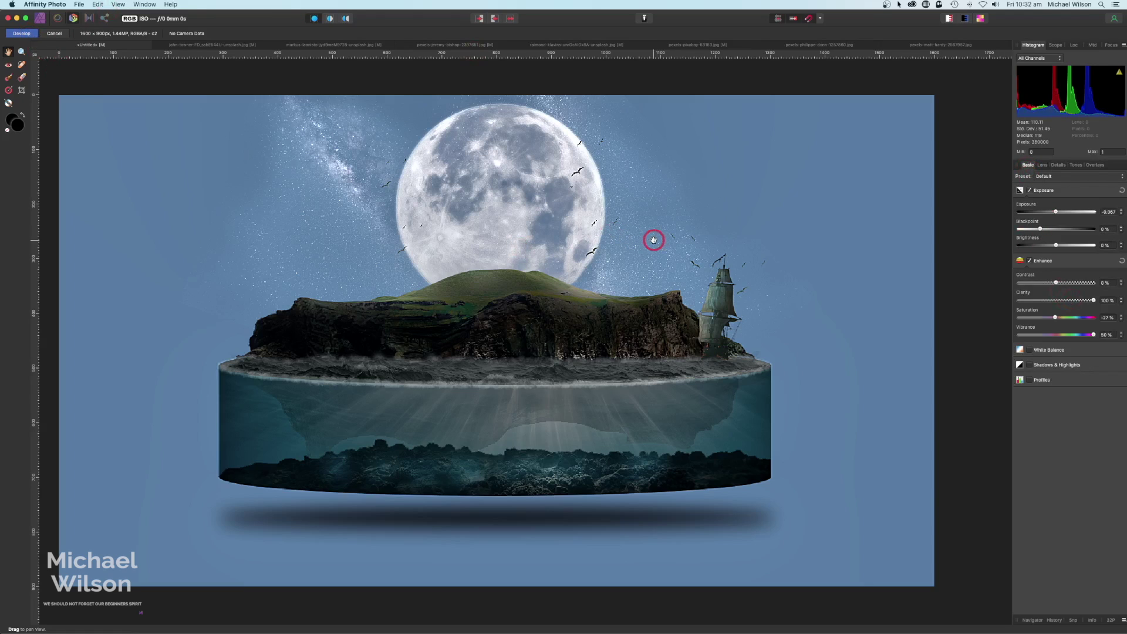
click(57, 34)
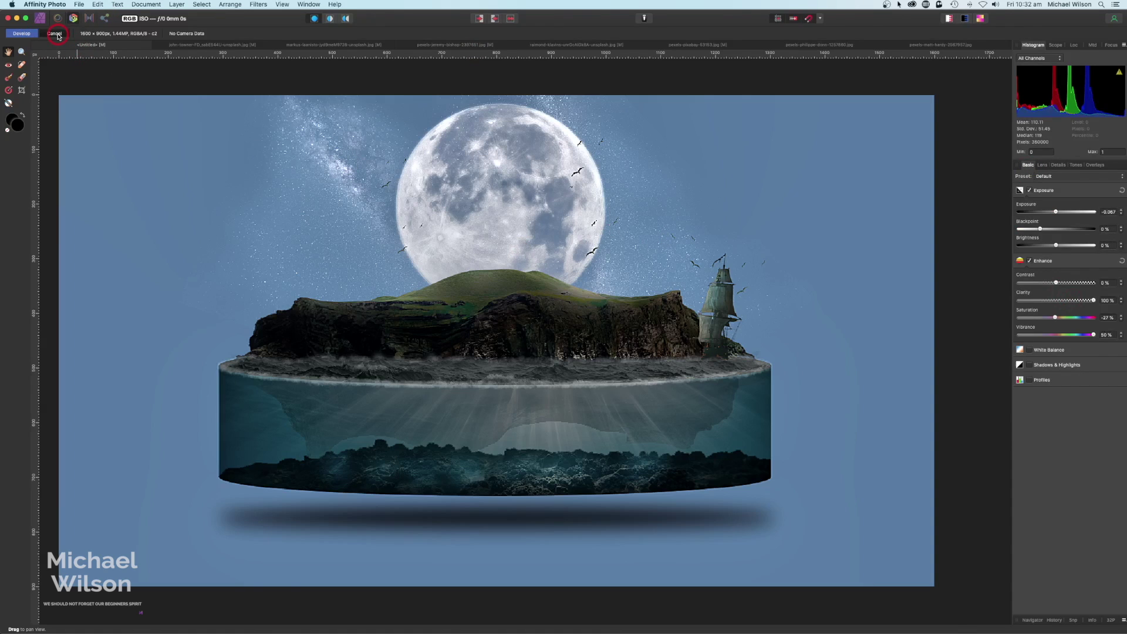
click(1060, 192)
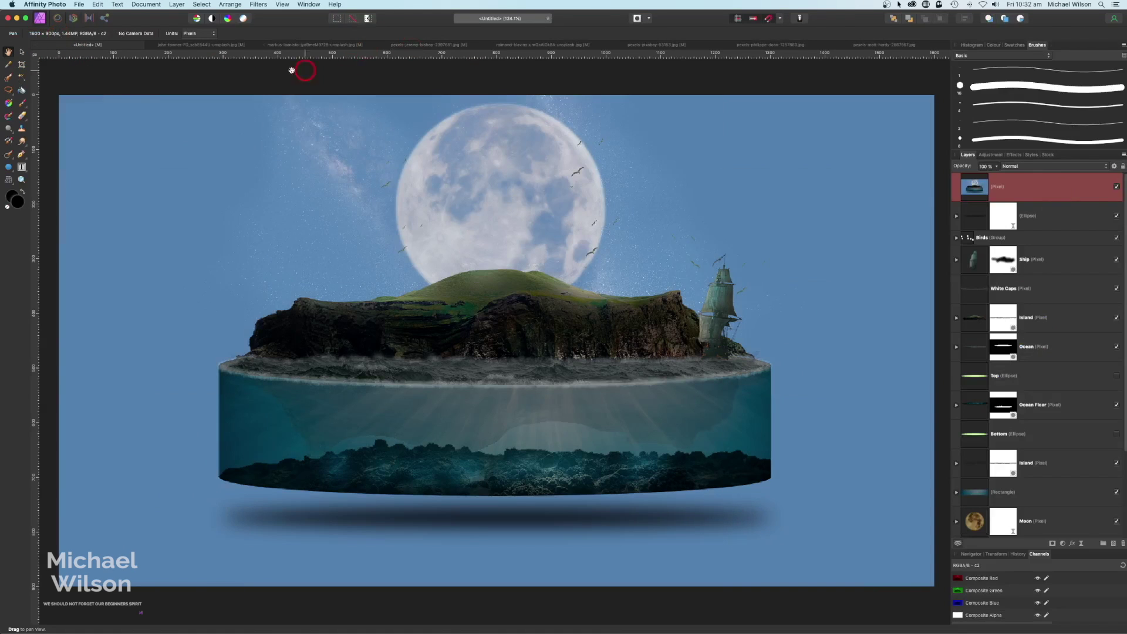
Step: Start tone mapping the merged layer with the Detailed preset and lower the tone compression to 10%
click(90, 18)
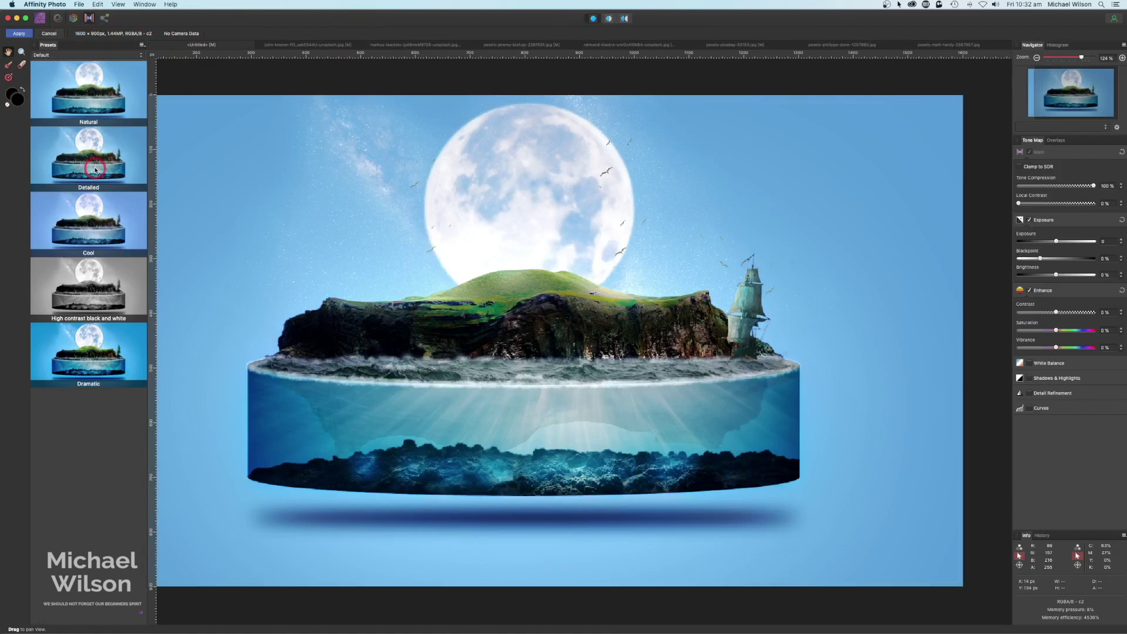
click(100, 168)
drag(1093, 186, 1030, 188)
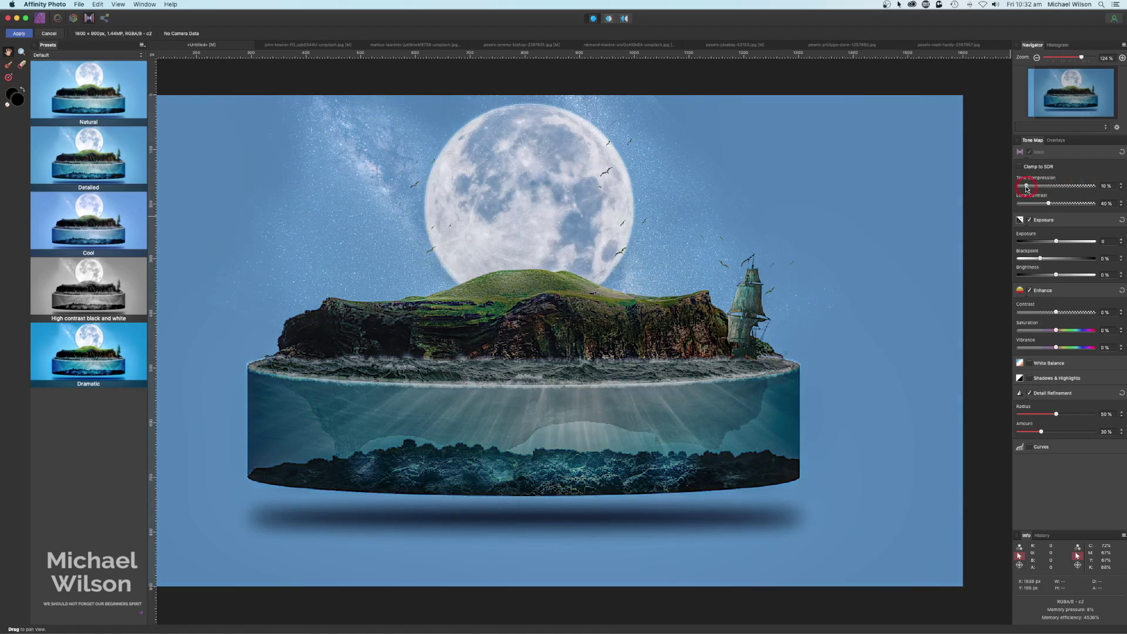
Step: Apply the tone mapping with tone compression 18%, local contrast 11%, exposure -0.548, saturation -44%, vibrance 50% and detail amount about 49%
drag(1057, 241, 1050, 245)
drag(1059, 333, 1051, 334)
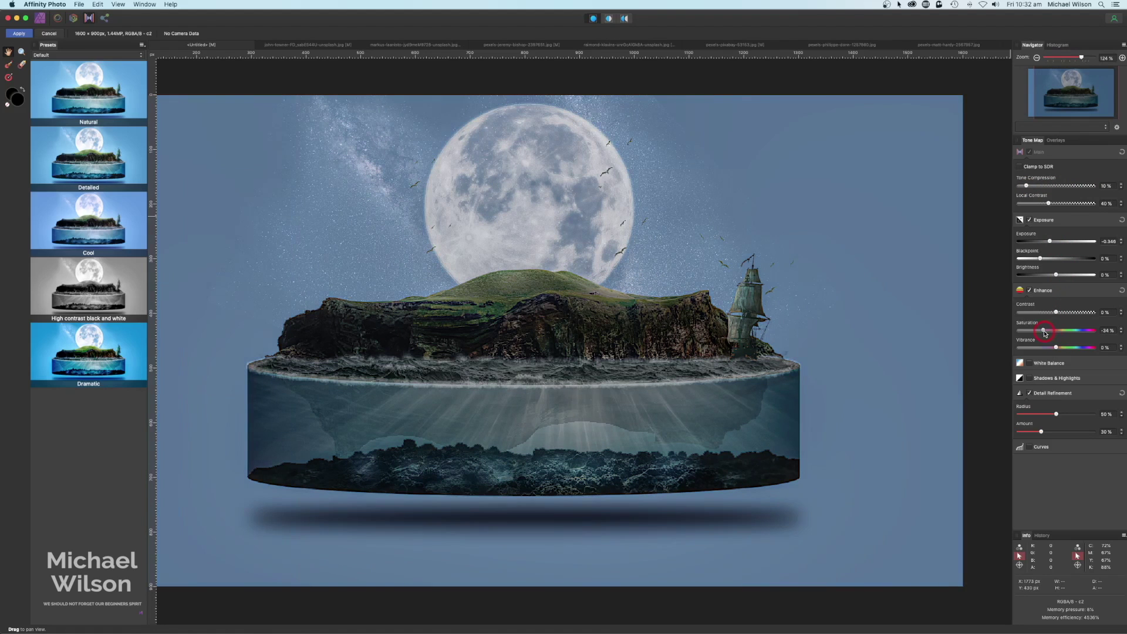
drag(1060, 351, 1109, 346)
drag(1041, 432, 1054, 433)
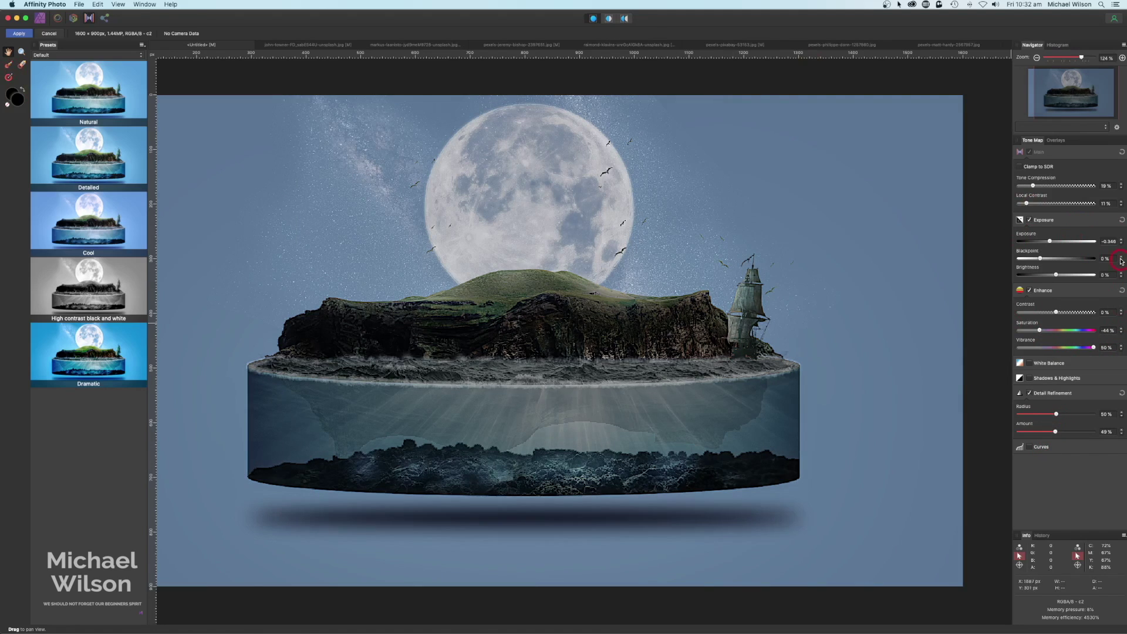
click(24, 34)
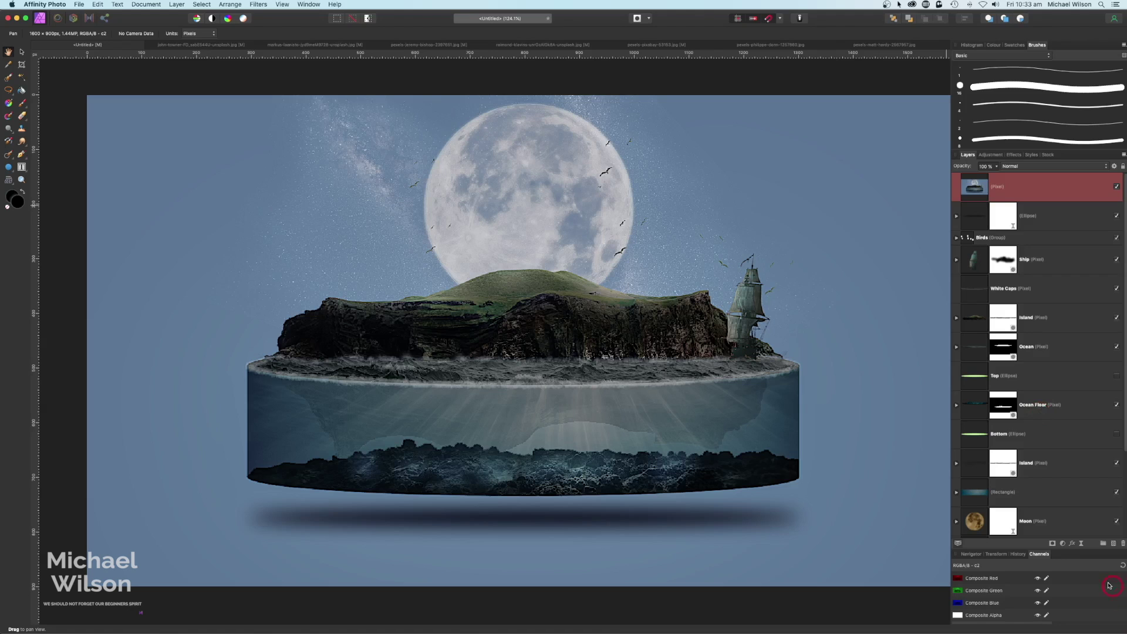
Step: Add a Gradient Map adjustment above the merged layer and delete its middle green colour stop
click(1060, 543)
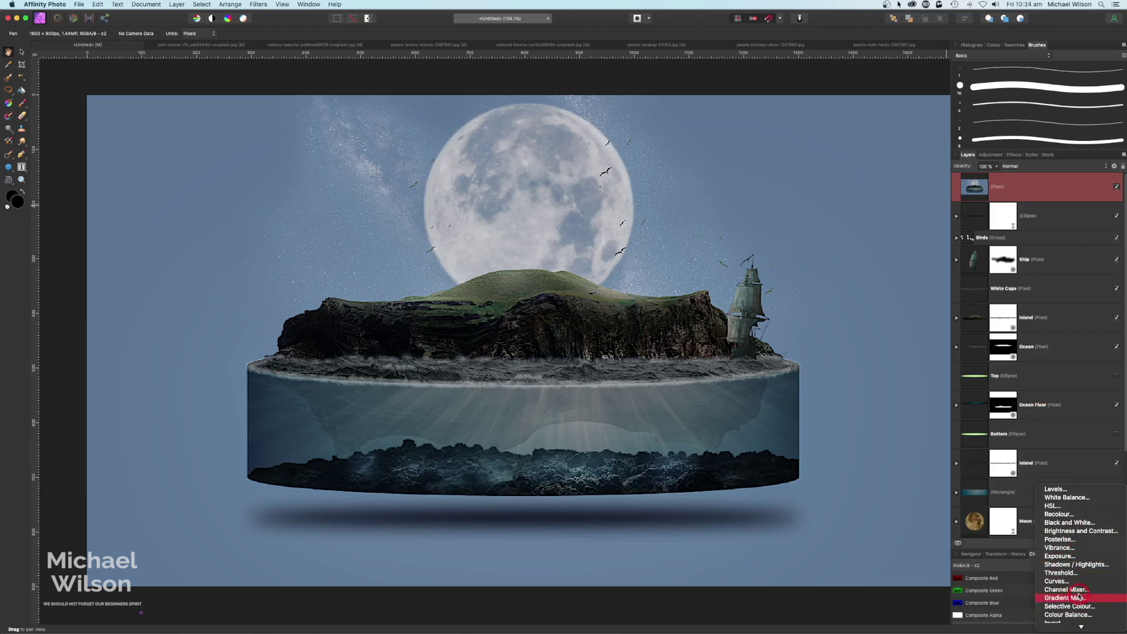
click(1079, 598)
click(811, 392)
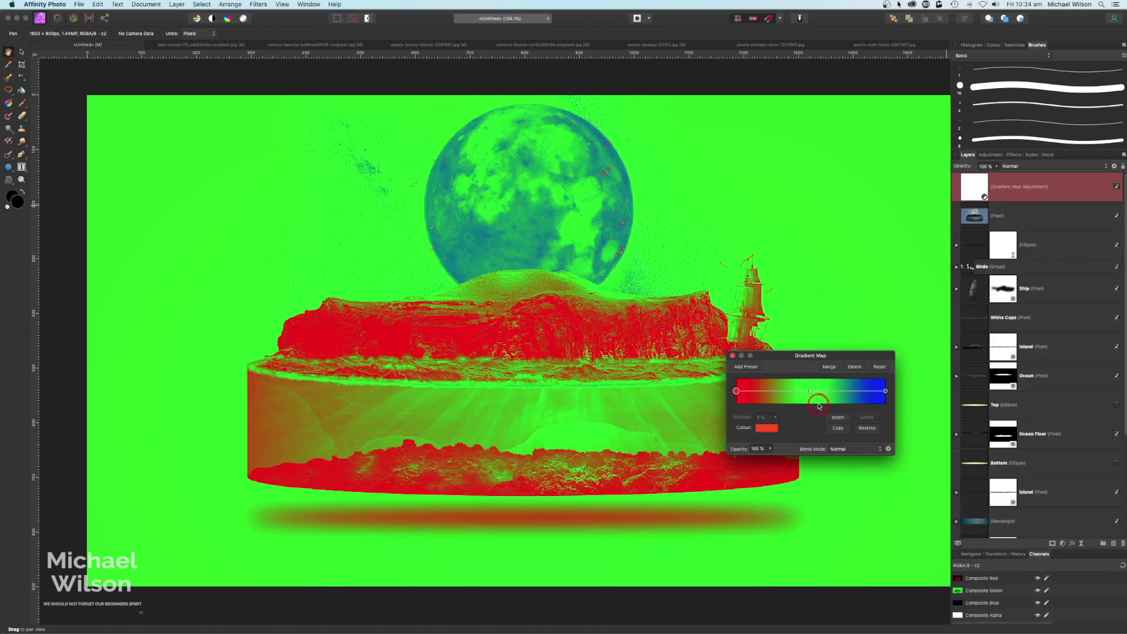
click(866, 418)
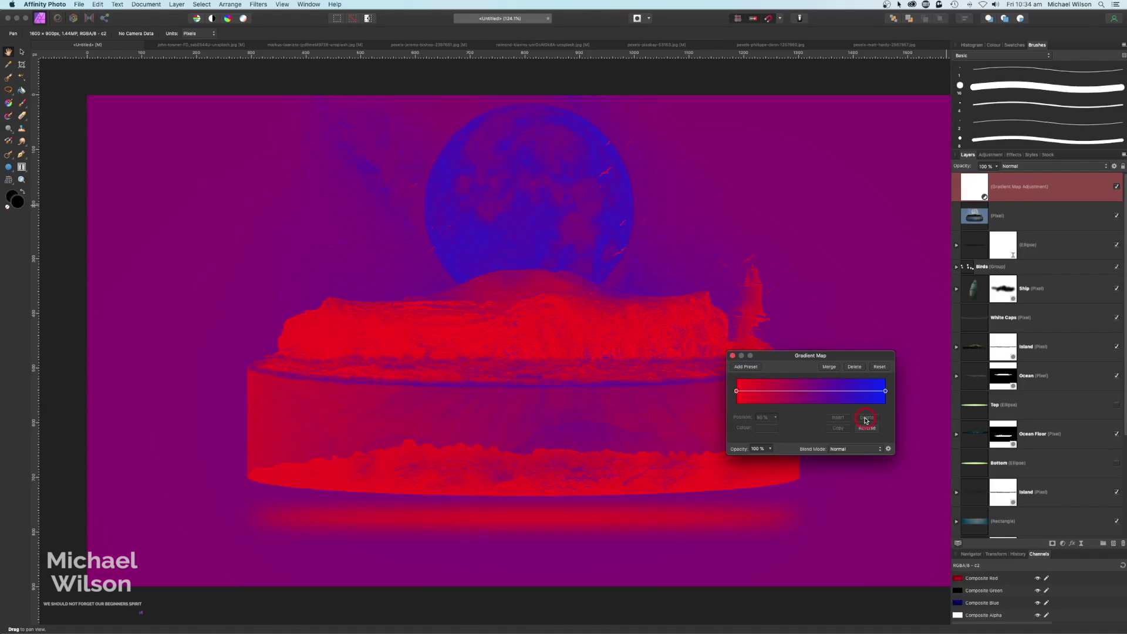
Step: Recolour the gradient map's dark-end stop to orange-red and close its settings
click(735, 392)
click(770, 430)
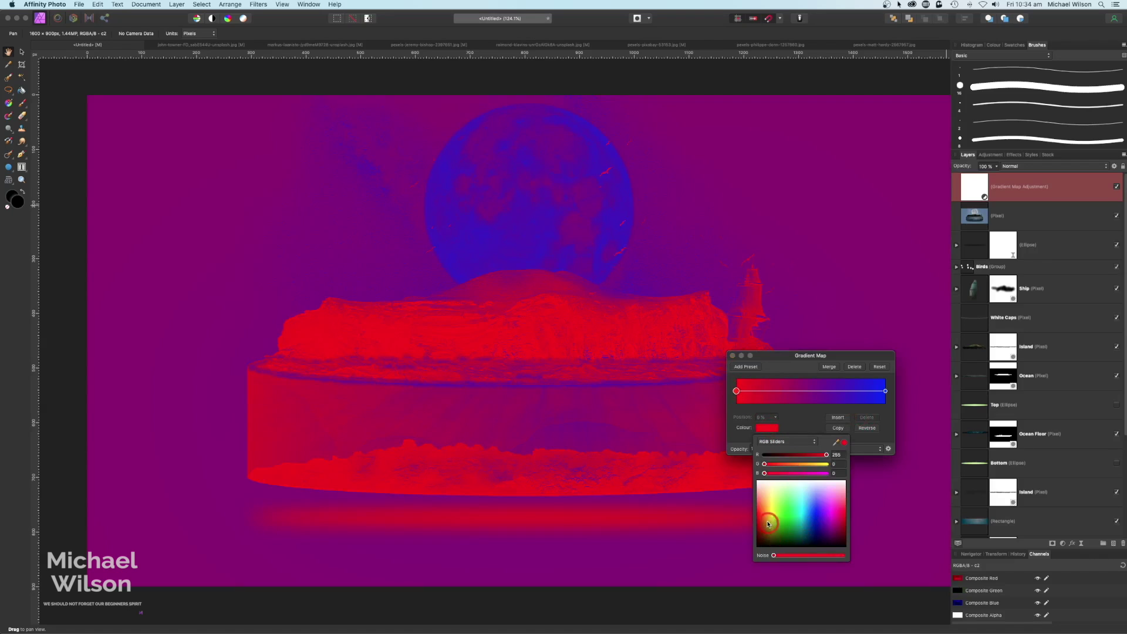
drag(765, 466, 779, 467)
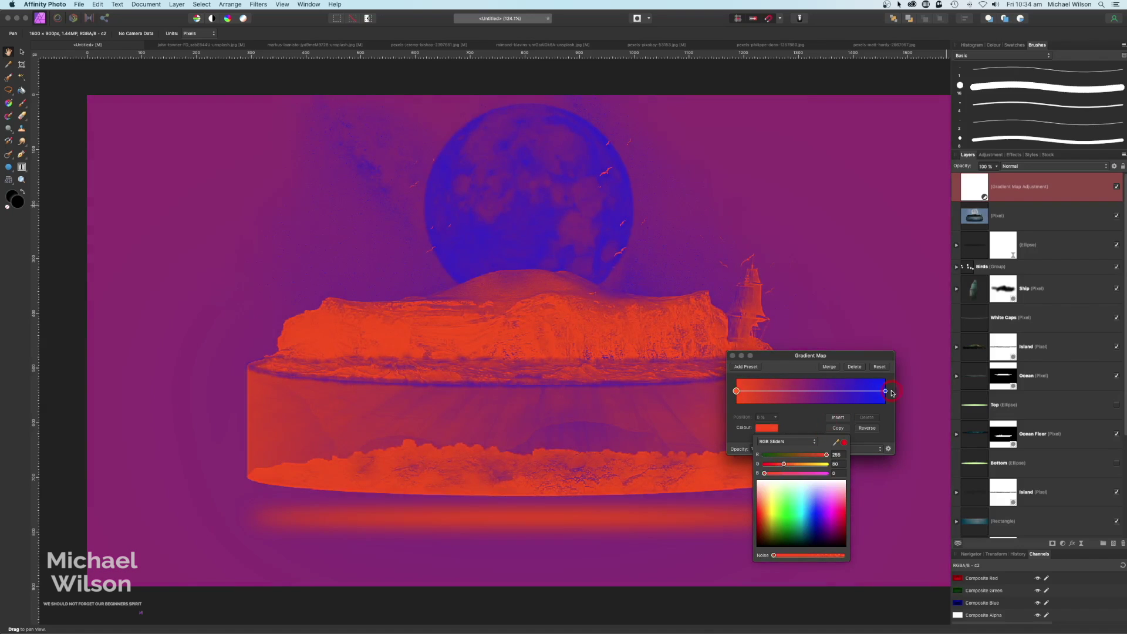
click(733, 357)
click(734, 357)
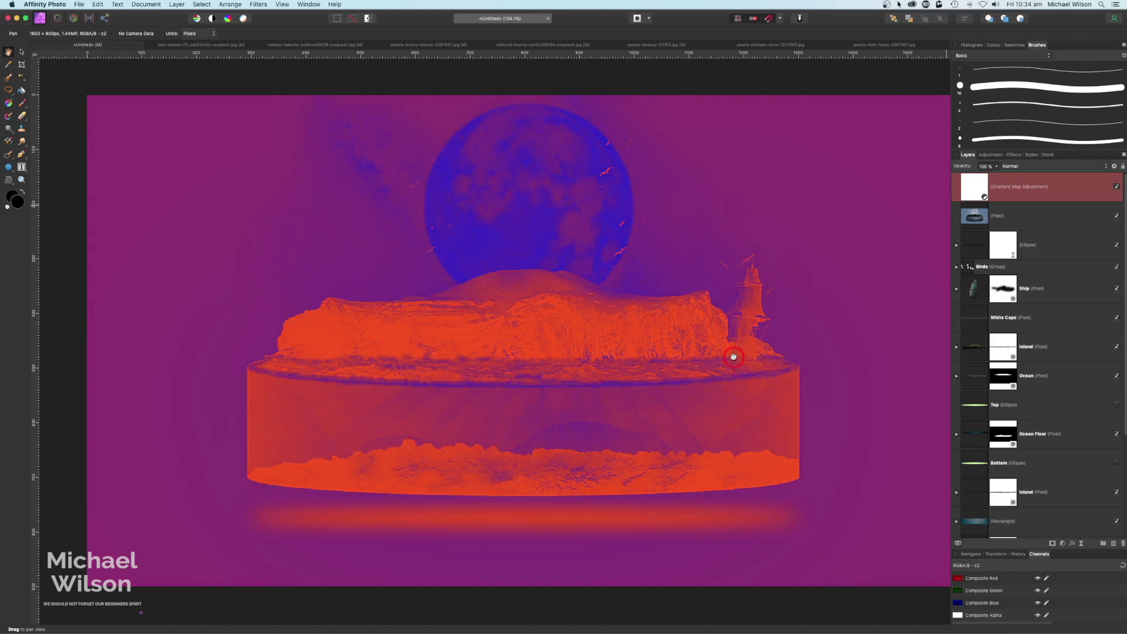
Step: Blend the Gradient Map adjustment as Soft Light at about 28% opacity and compare the image with and without it
click(1017, 170)
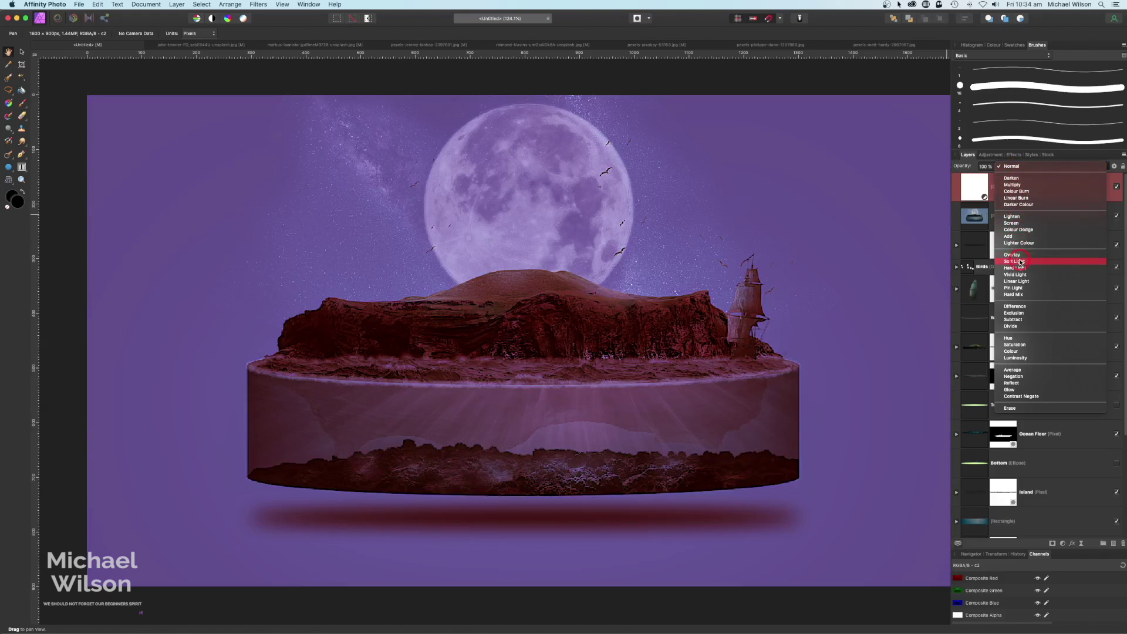
click(1020, 260)
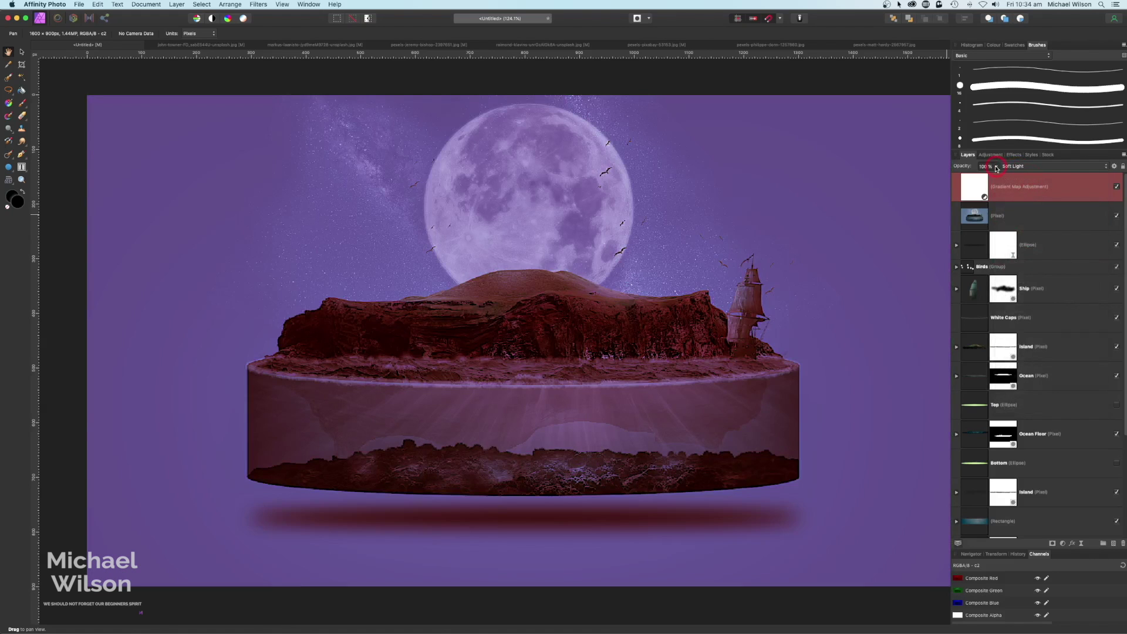
click(996, 167)
drag(997, 176, 945, 179)
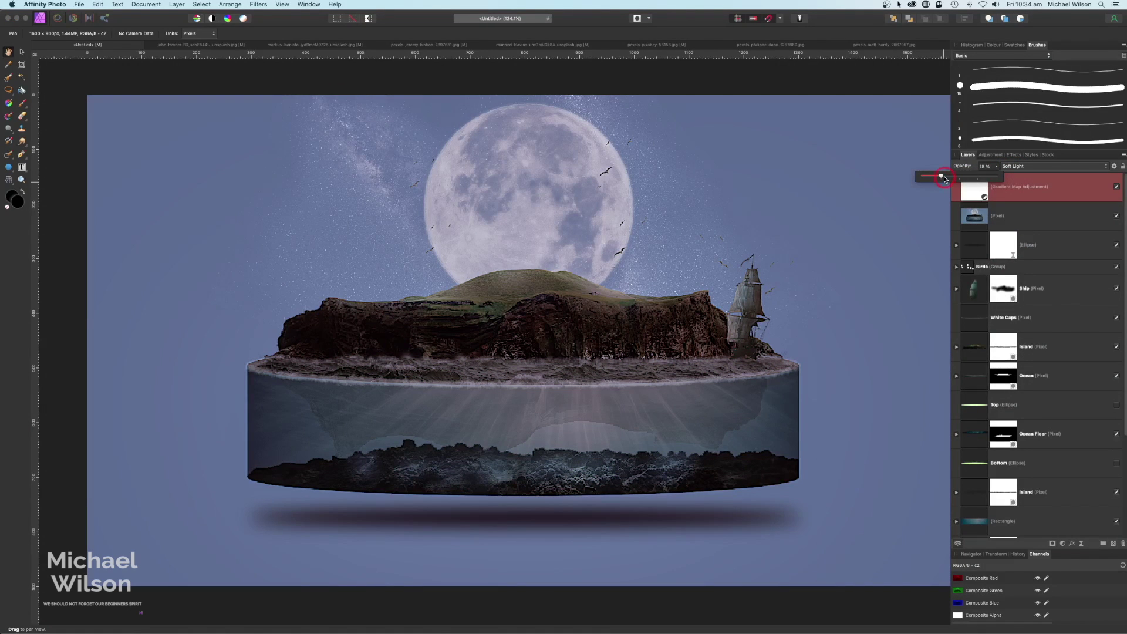
click(1063, 184)
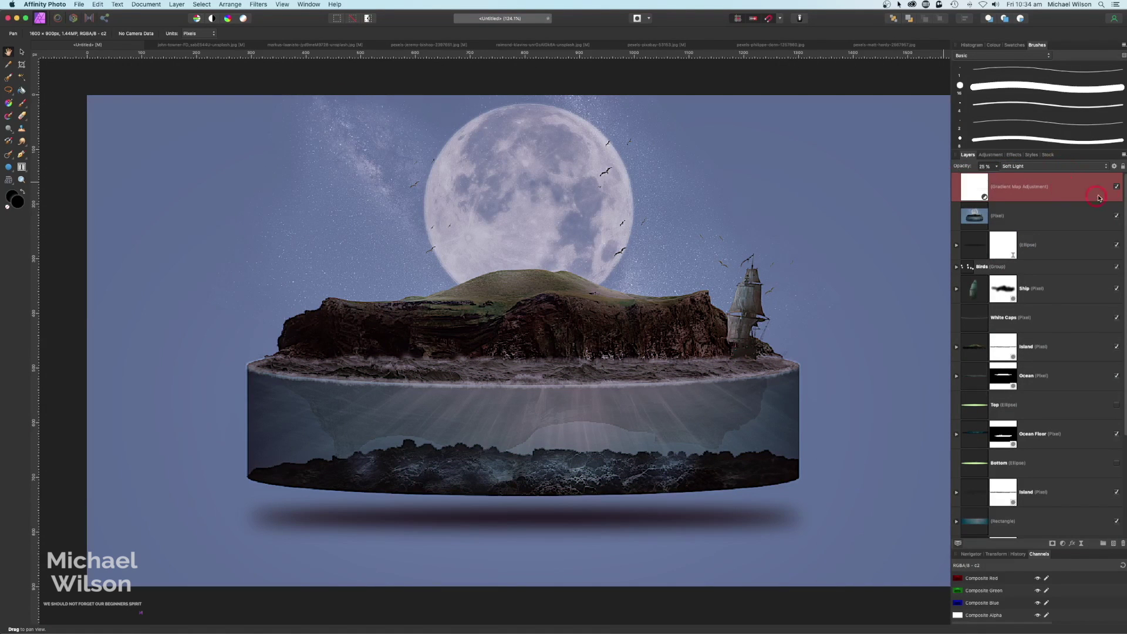
click(1117, 187)
click(1117, 187)
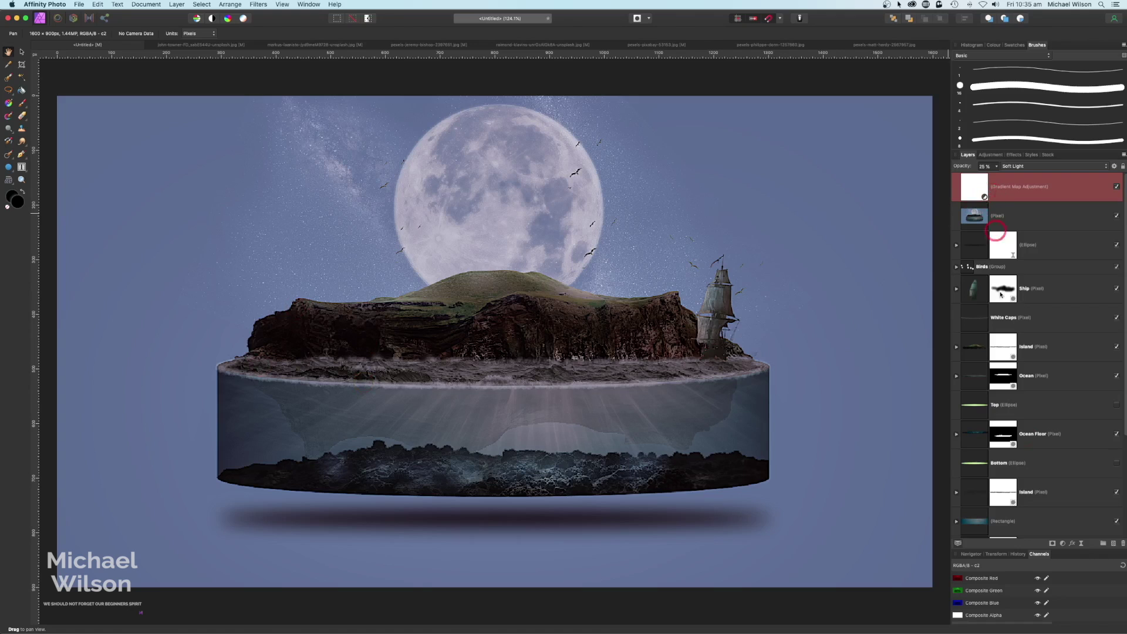
Step: Add a new pixel layer above the Gradient Map adjustment and choose the wispy 375 brush from the Clouds & mist set
click(1114, 544)
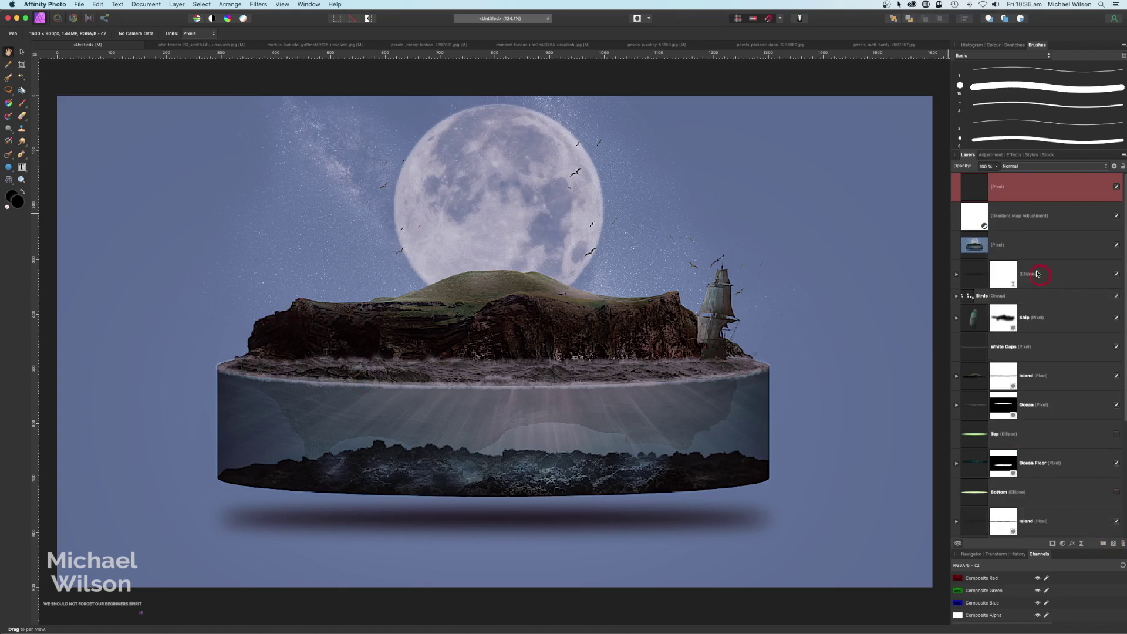
click(1016, 56)
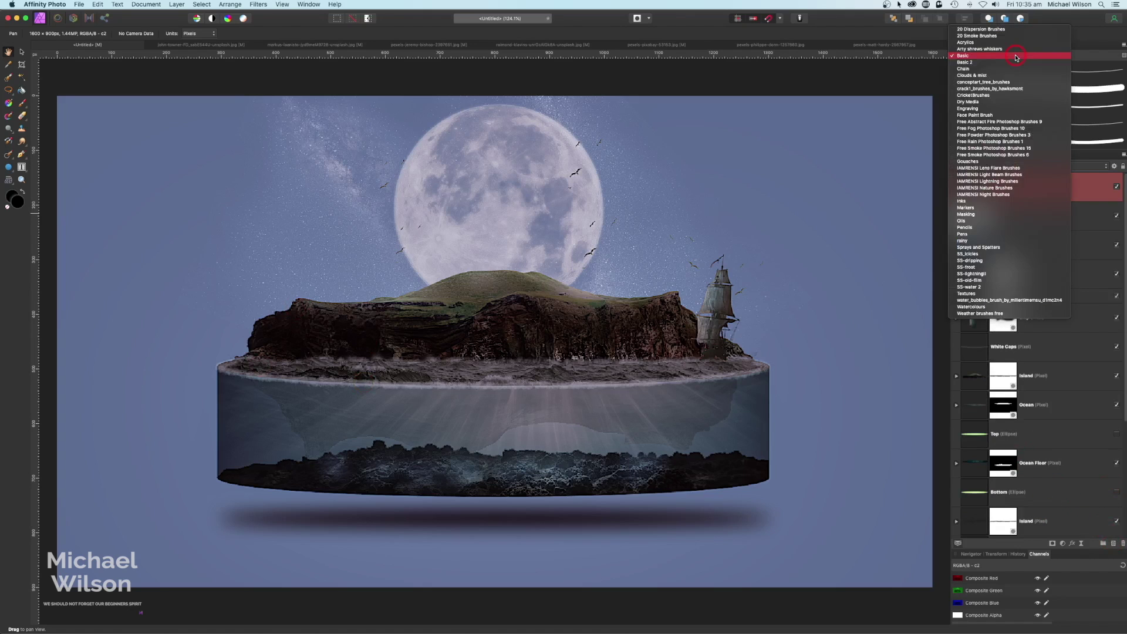
click(1010, 75)
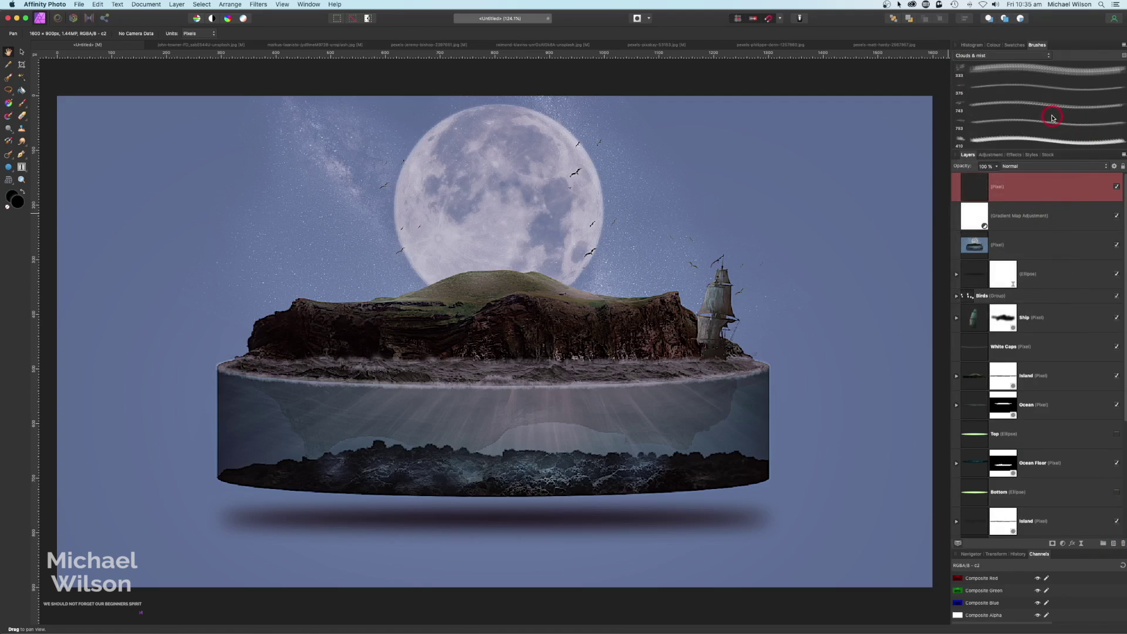
scroll(1053, 118, down, 4)
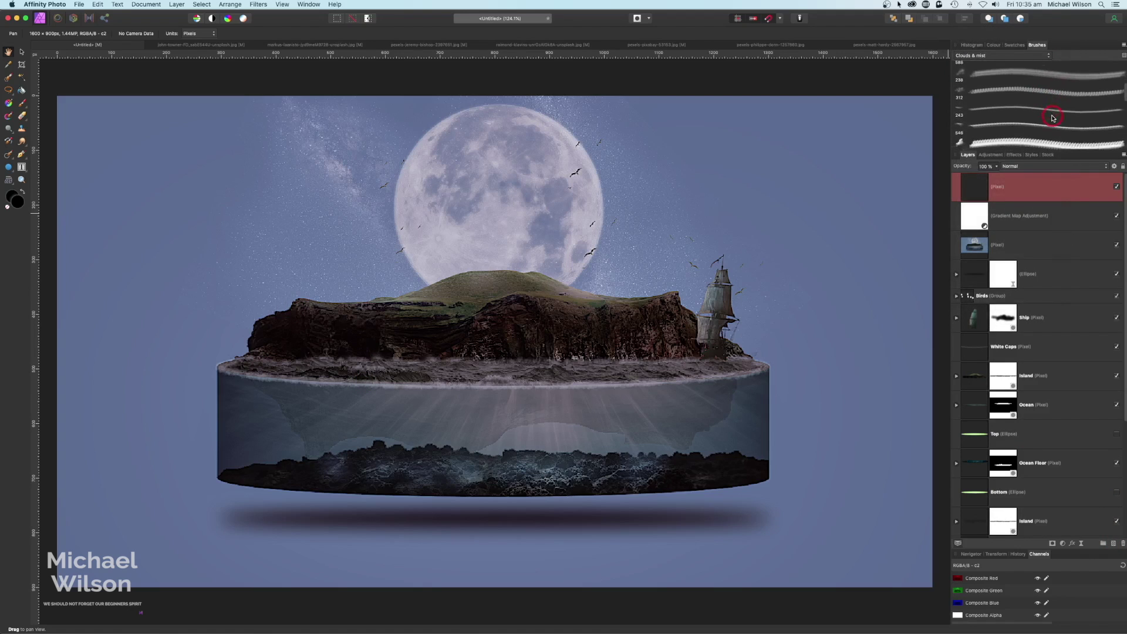
scroll(1053, 118, up, 4)
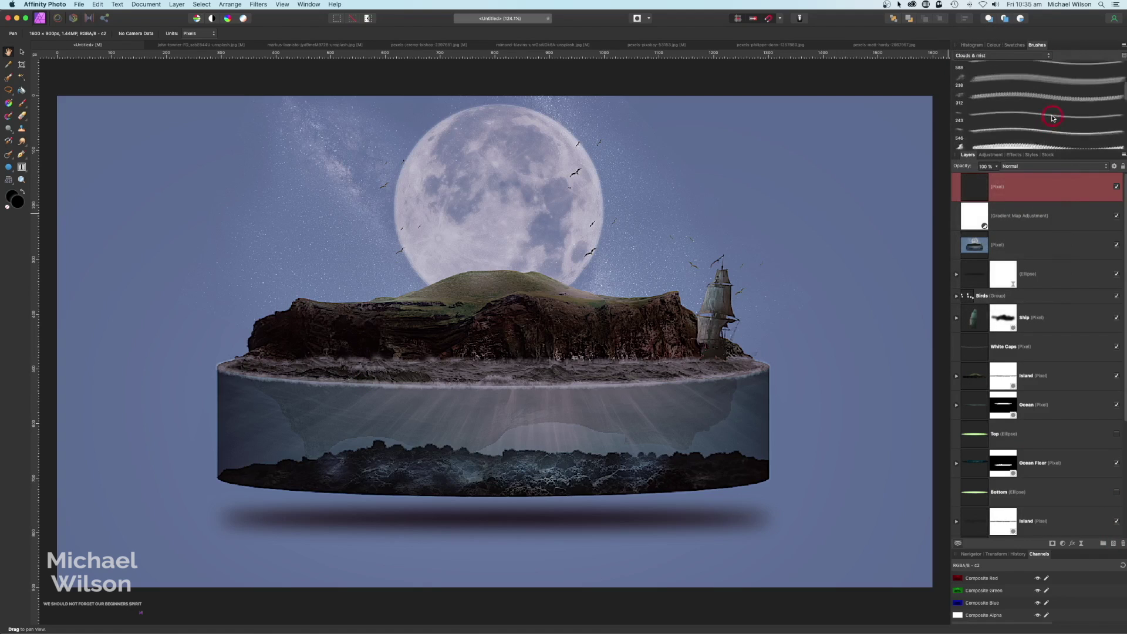
scroll(1053, 118, up, 3)
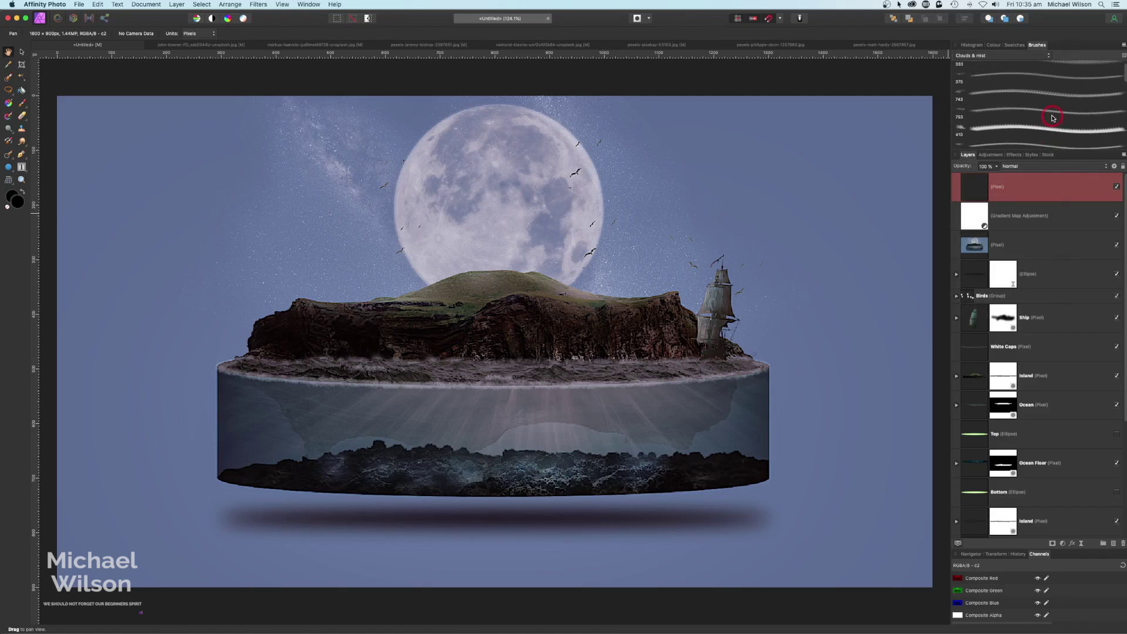
click(1038, 76)
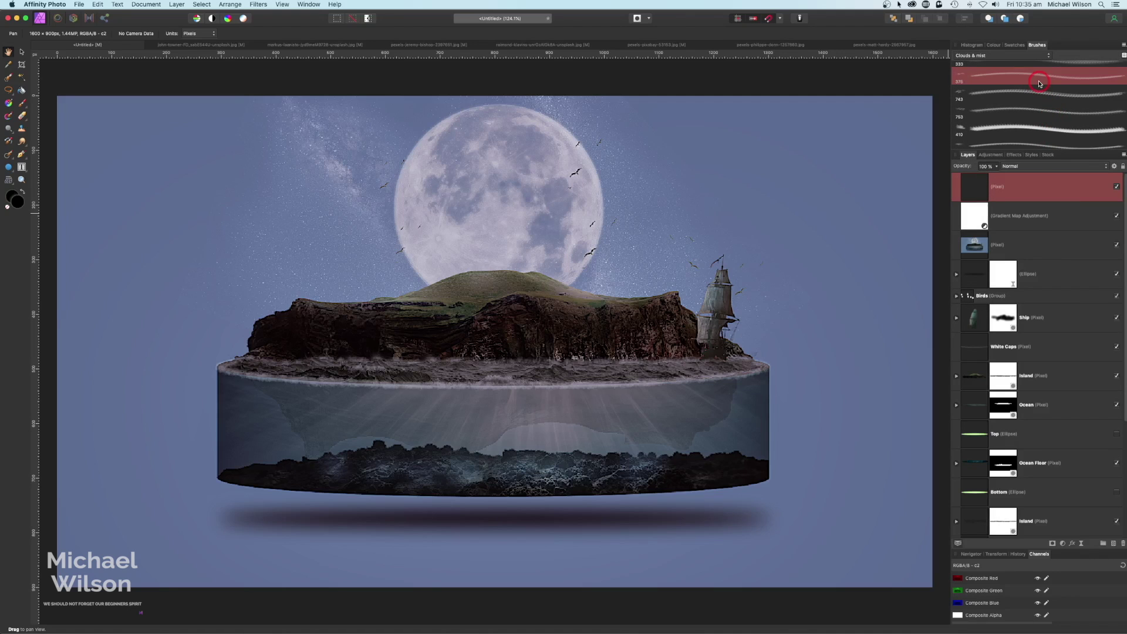
Step: Paint one white wispy cloud on each side of the moon in the upper sky with the Paint Brush tool
click(997, 48)
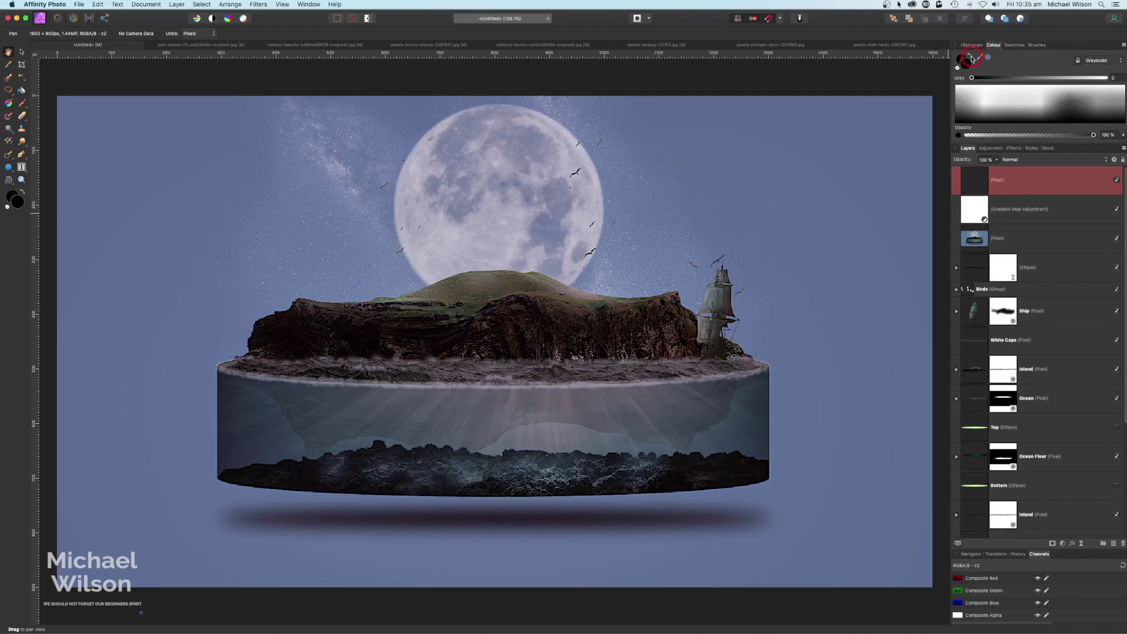
click(972, 59)
click(23, 103)
click(64, 105)
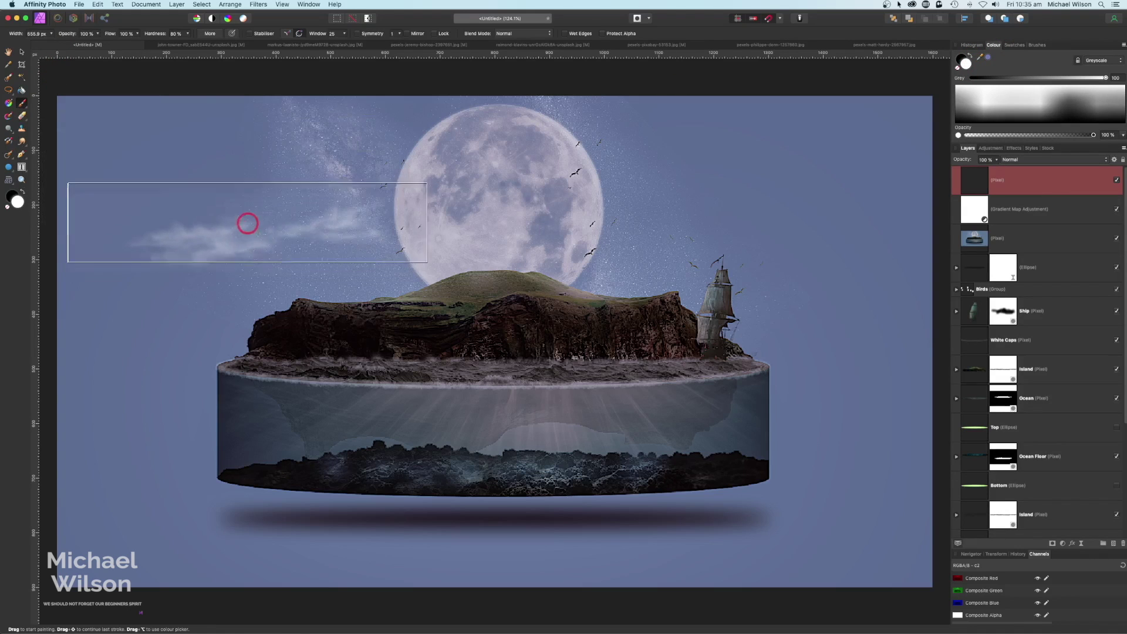
click(221, 158)
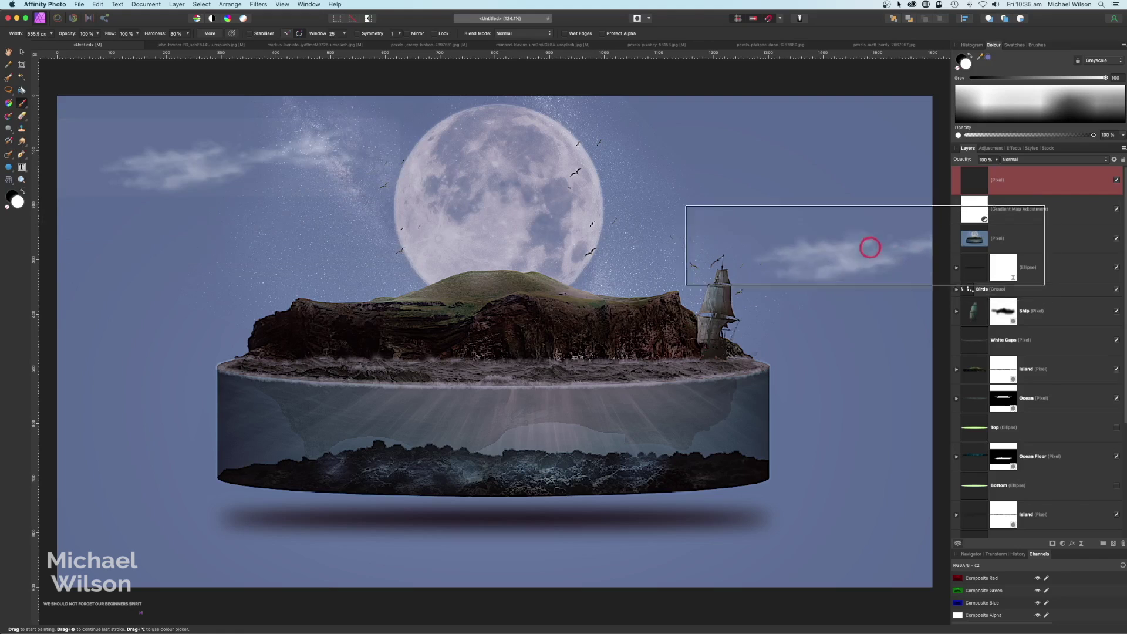
click(765, 154)
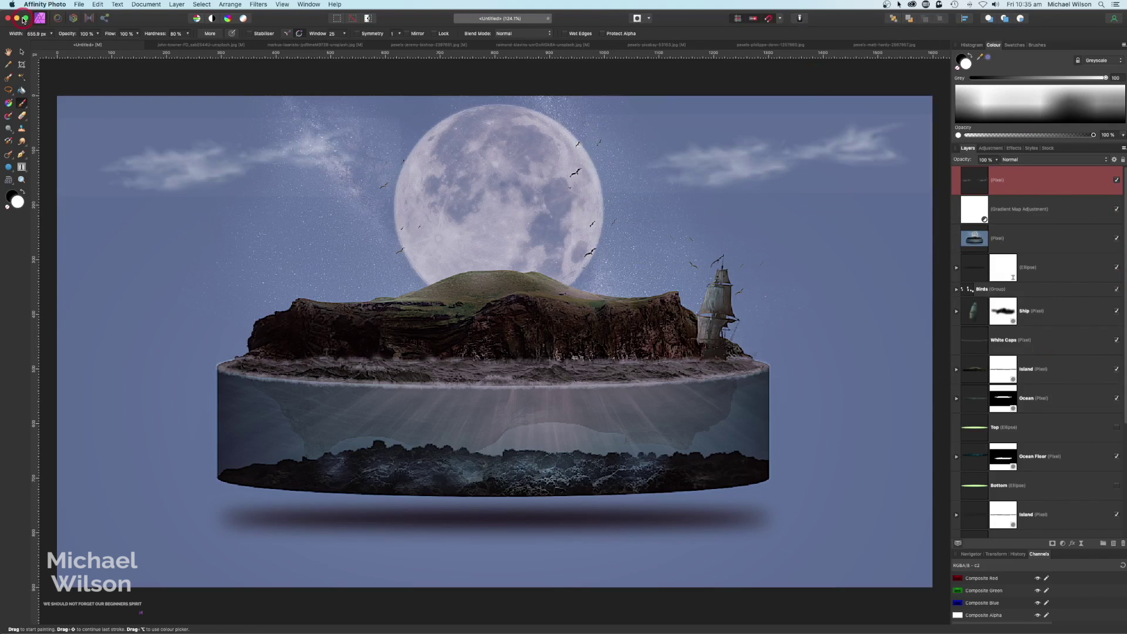
Step: Prepare the Erase Brush for softening the clouds, reducing its width to about 440 px
click(22, 116)
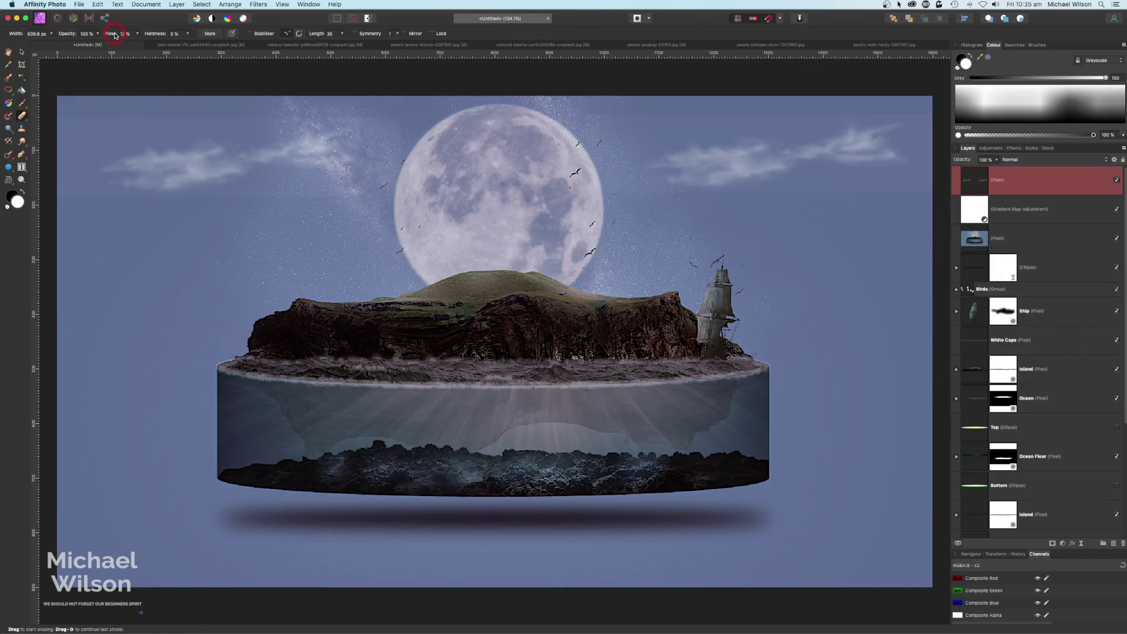
key(bracketleft)
key(bracketleft)
key(bracketleft)
key(bracketleft)
key(bracketleft)
key(bracketleft)
key(bracketleft)
key(bracketleft)
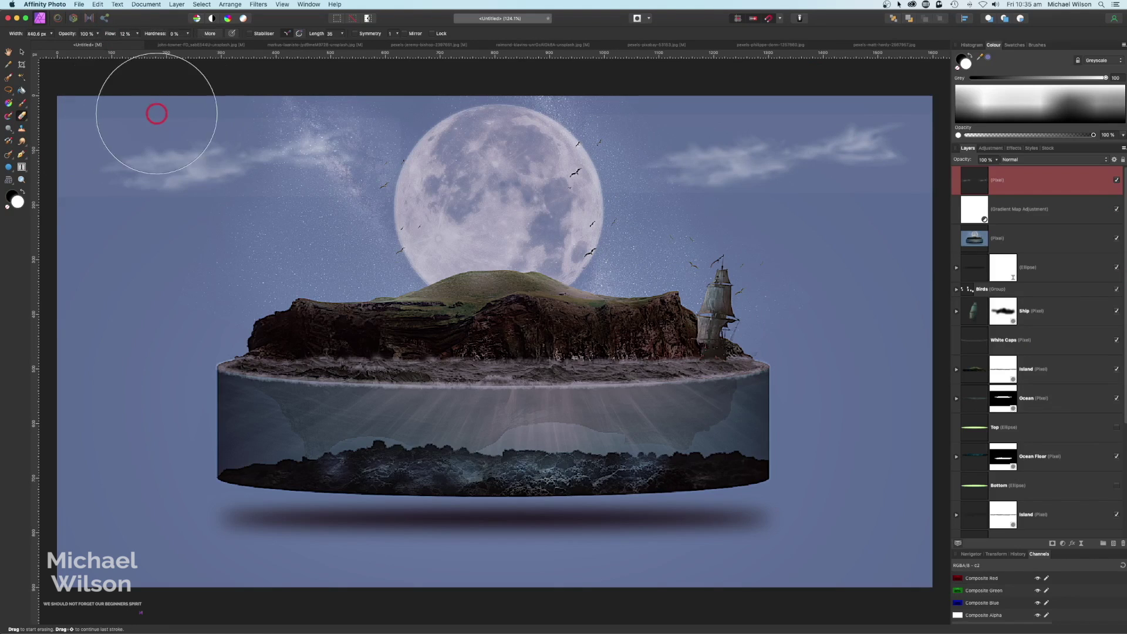